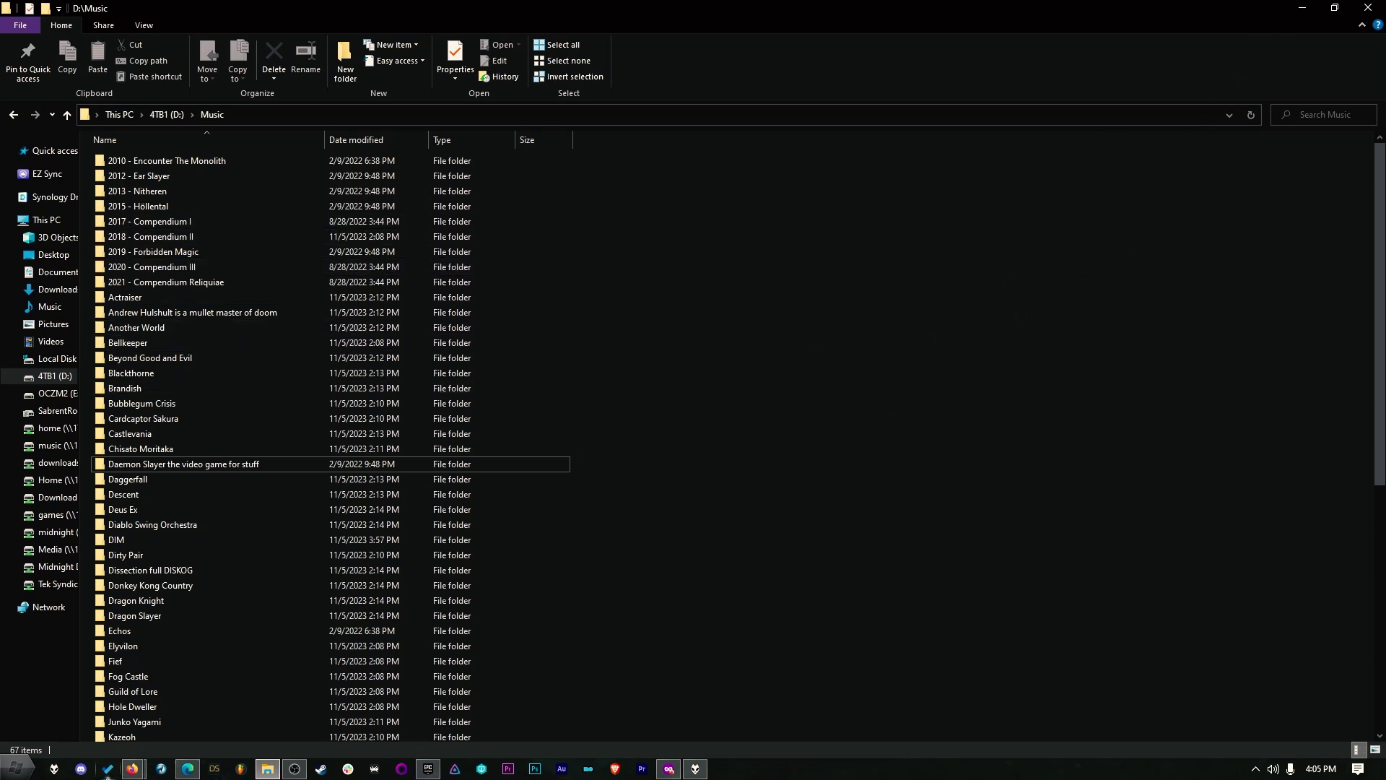
Switch to the Firefox window with the foobar2000 download page and review the Windows versions on offer.
{"action": "mouse_move", "coordinate": [133, 772]}
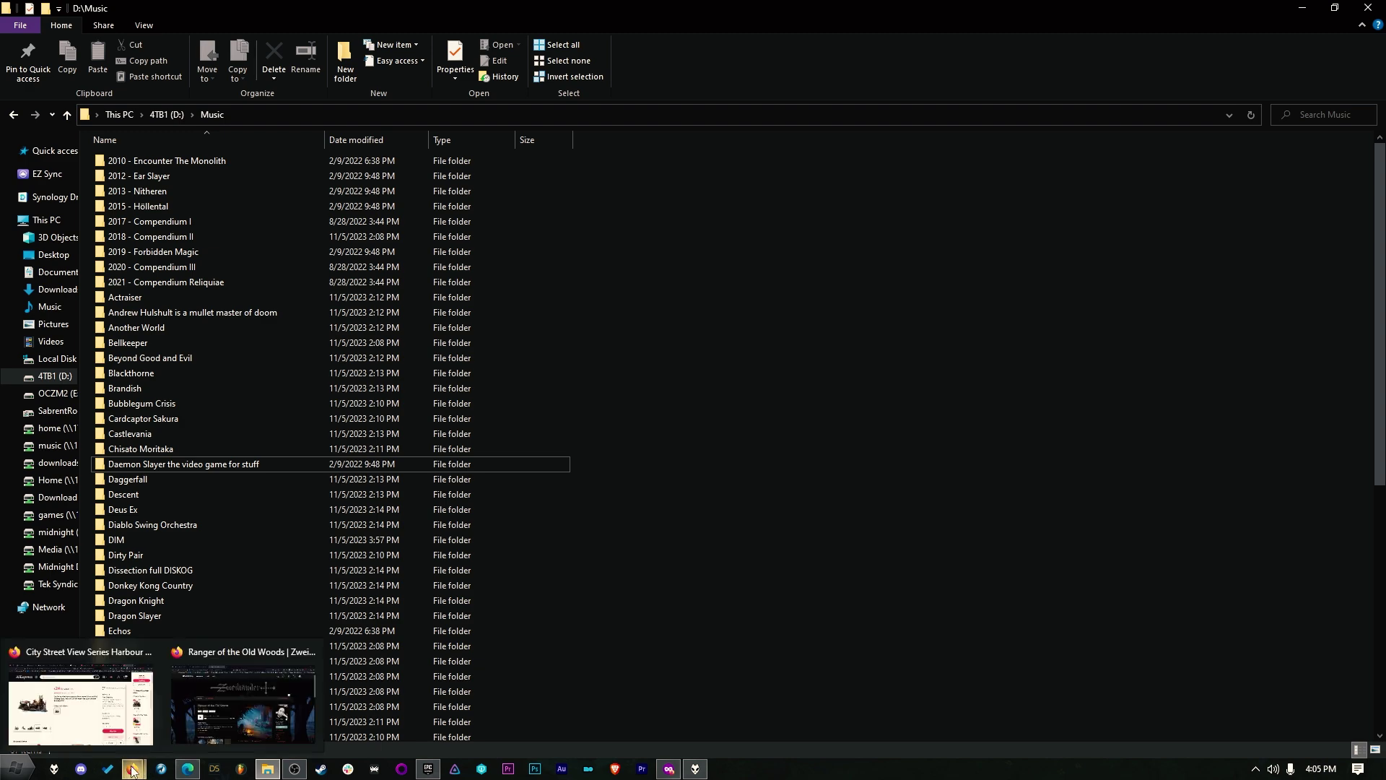
{"action": "left_click", "coordinate": [243, 703]}
{"action": "left_click", "coordinate": [130, 15]}
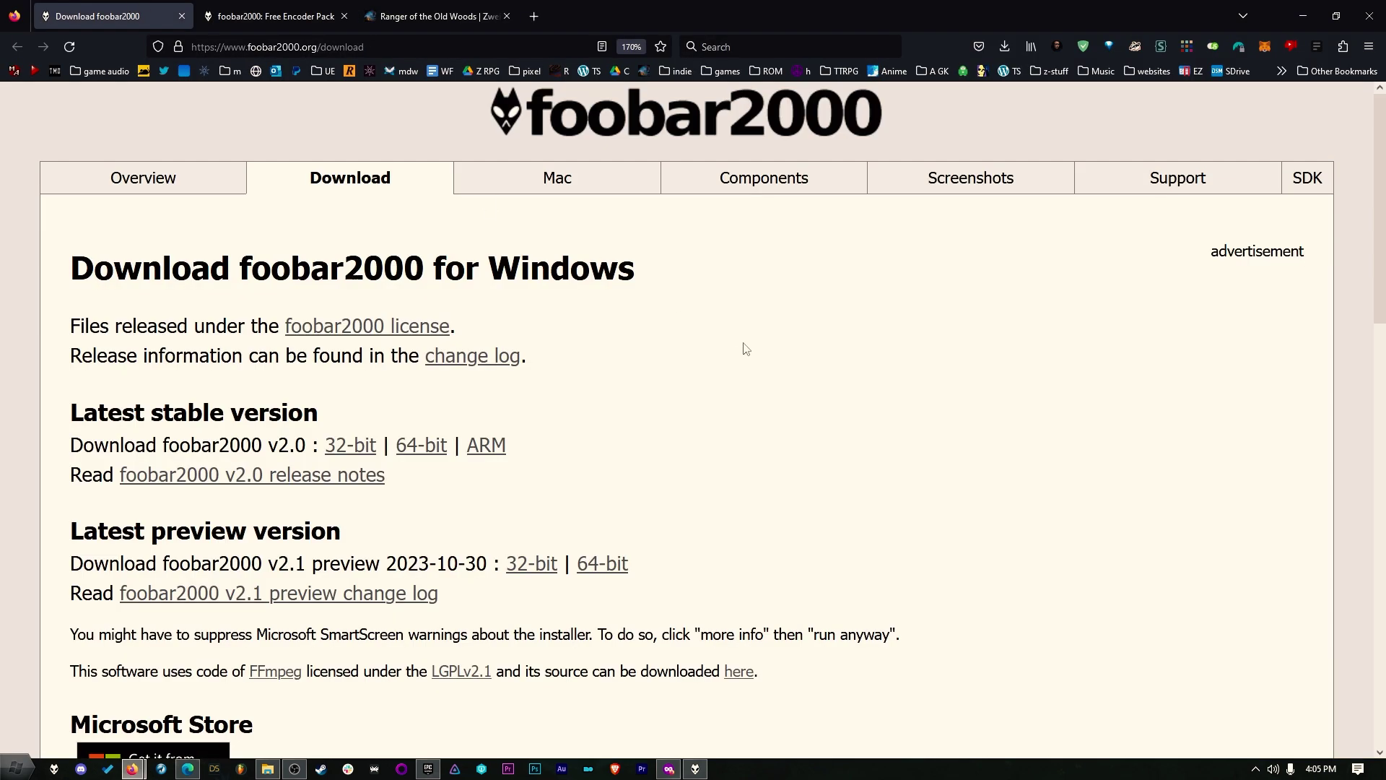
{"action": "scroll", "coordinate": [746, 349], "scroll_direction": "down", "scroll_amount": 3}
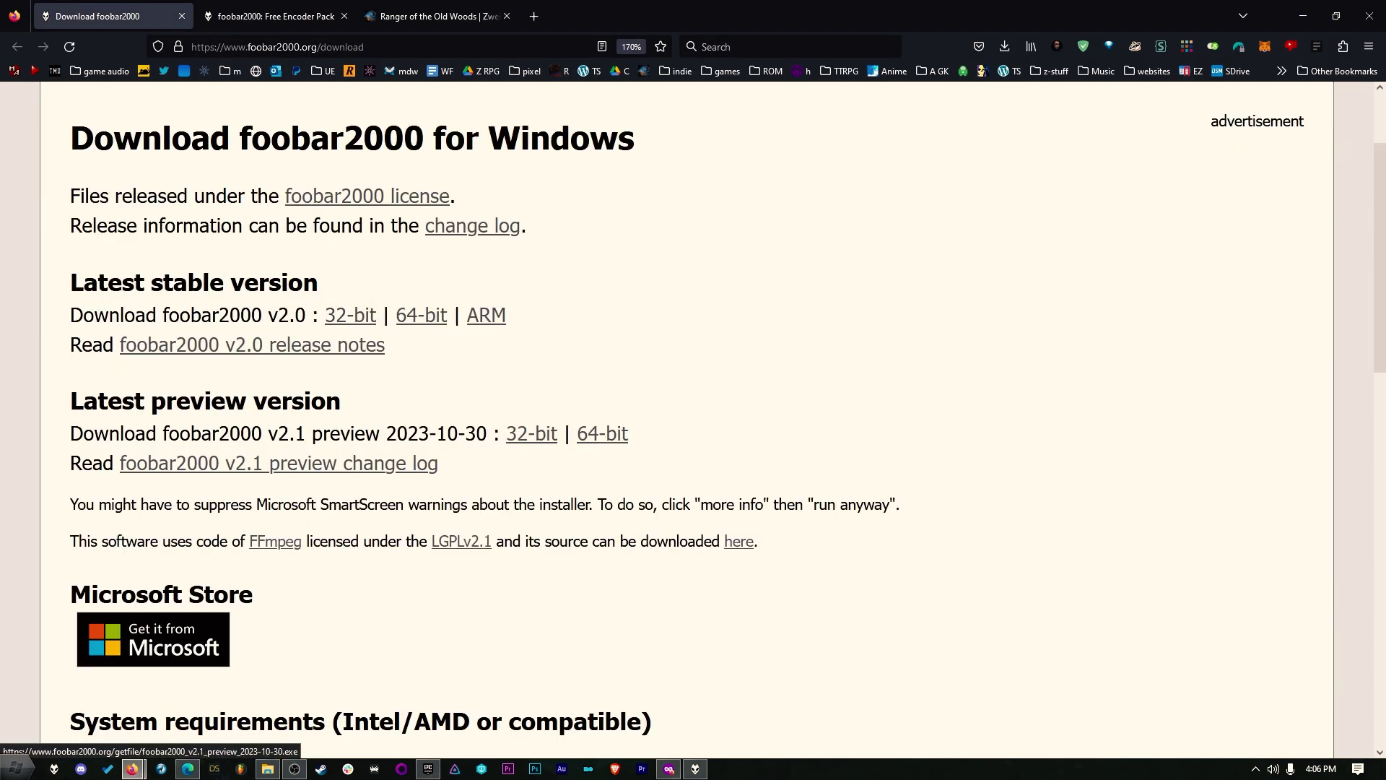
Switch to foobar2000 and select the track Stalker (Armory) in the Castlevania NES album.
{"action": "left_click", "coordinate": [695, 768]}
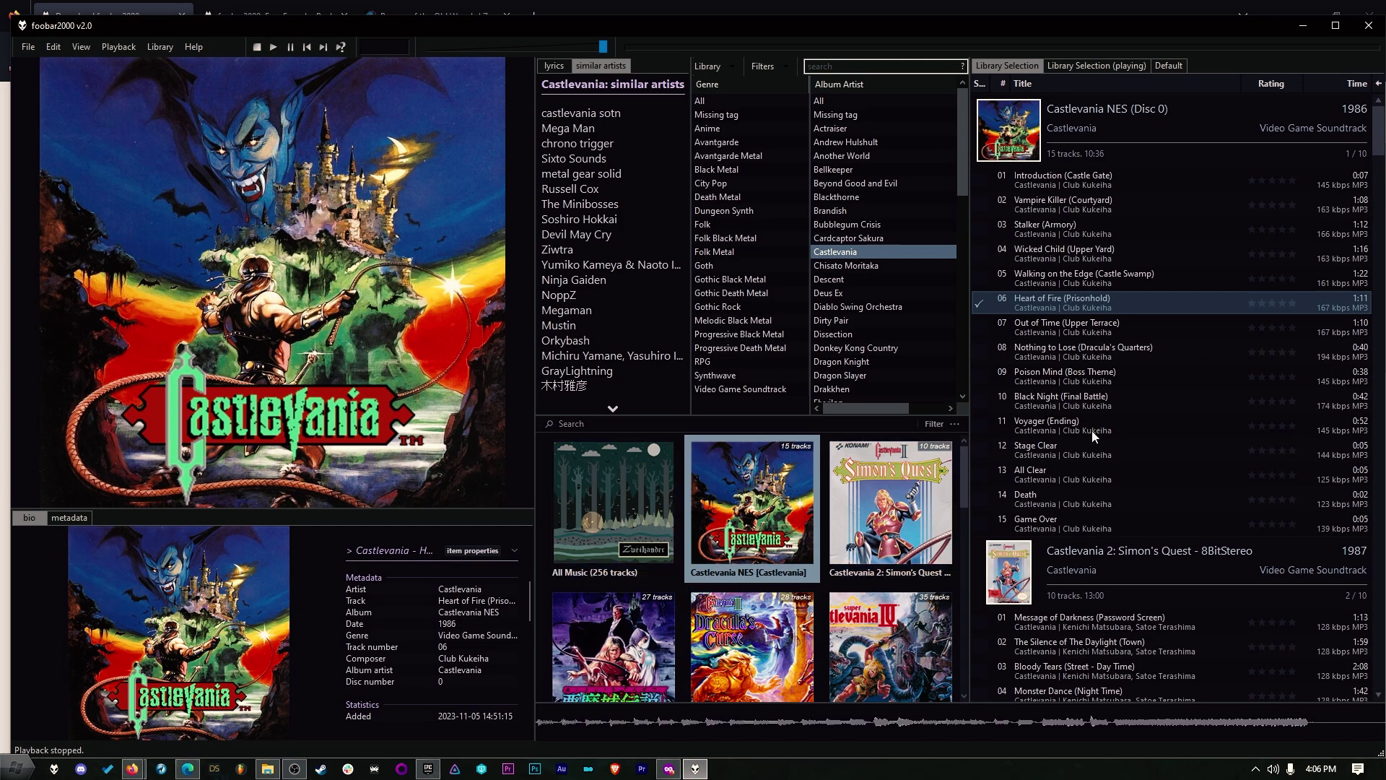
{"action": "left_click", "coordinate": [1049, 230]}
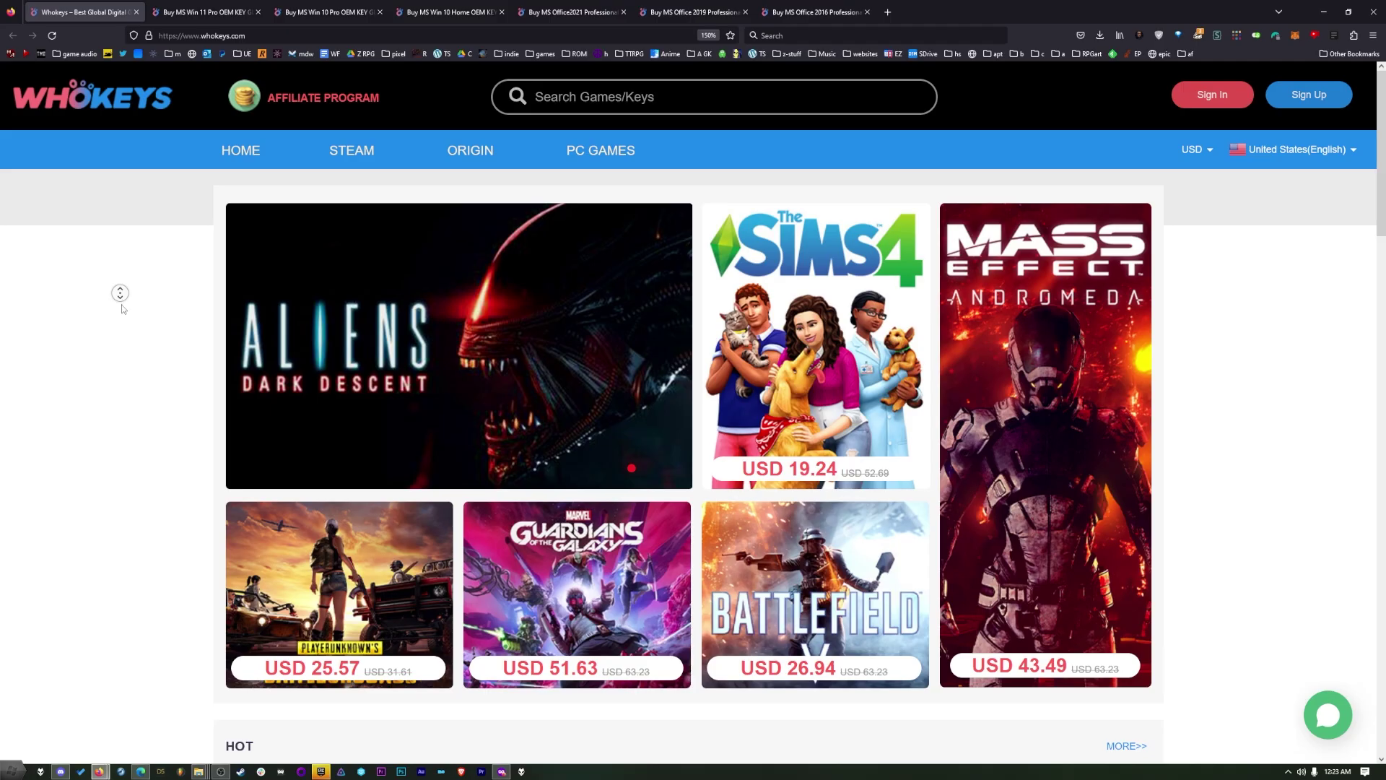
Look through the Whokeys home page and the open product pages for Windows and Office licence keys.
{"action": "scroll", "coordinate": [123, 309], "scroll_direction": "down", "scroll_amount": 10}
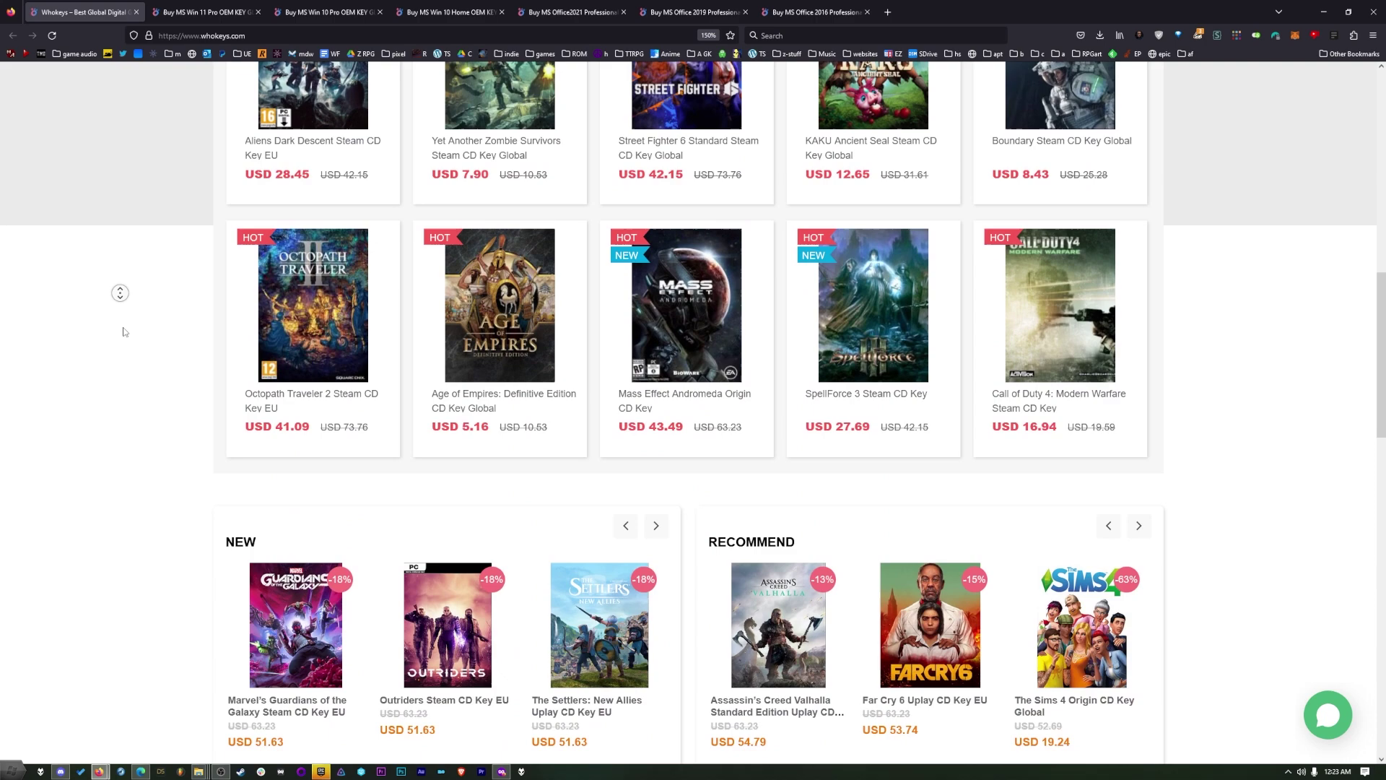
{"action": "scroll", "coordinate": [124, 331], "scroll_direction": "down", "scroll_amount": 8}
{"action": "left_click", "coordinate": [213, 7]}
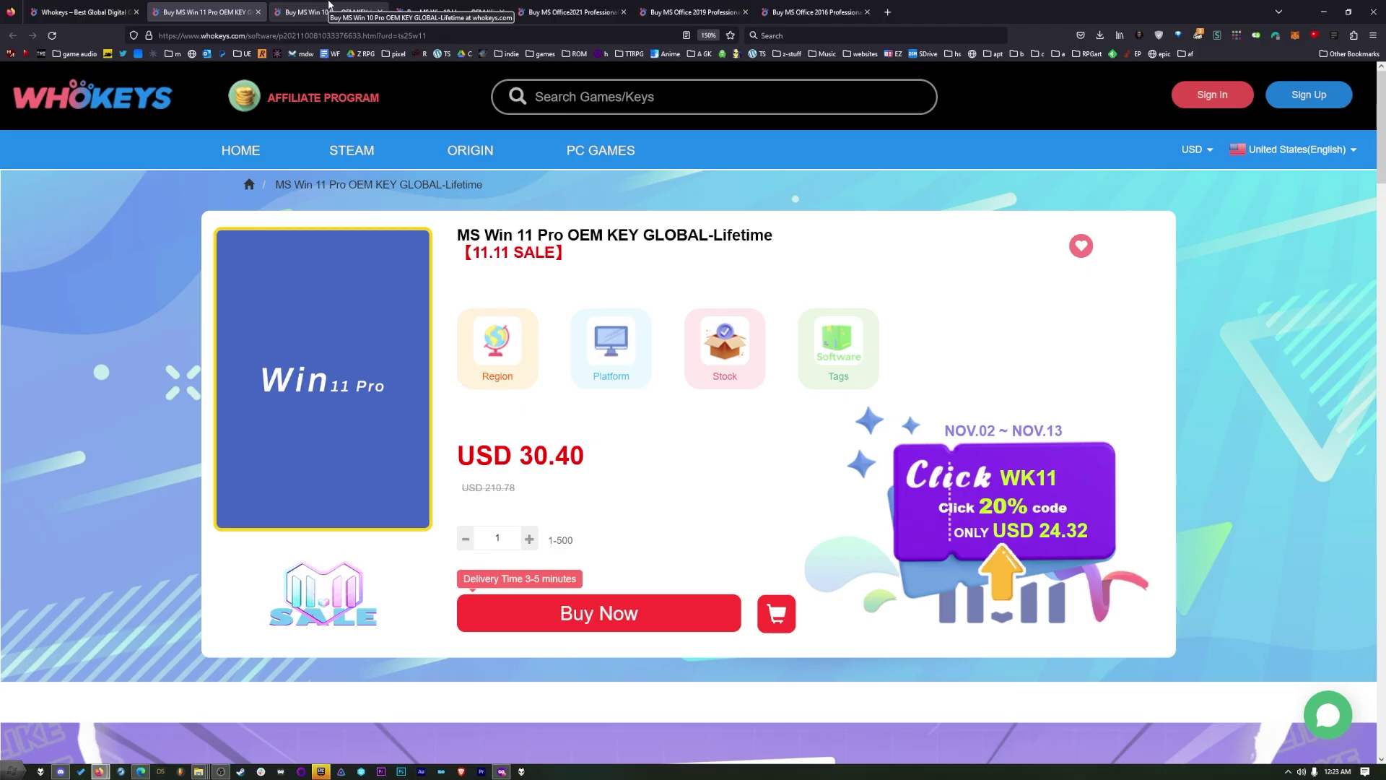
{"action": "left_click", "coordinate": [343, 3]}
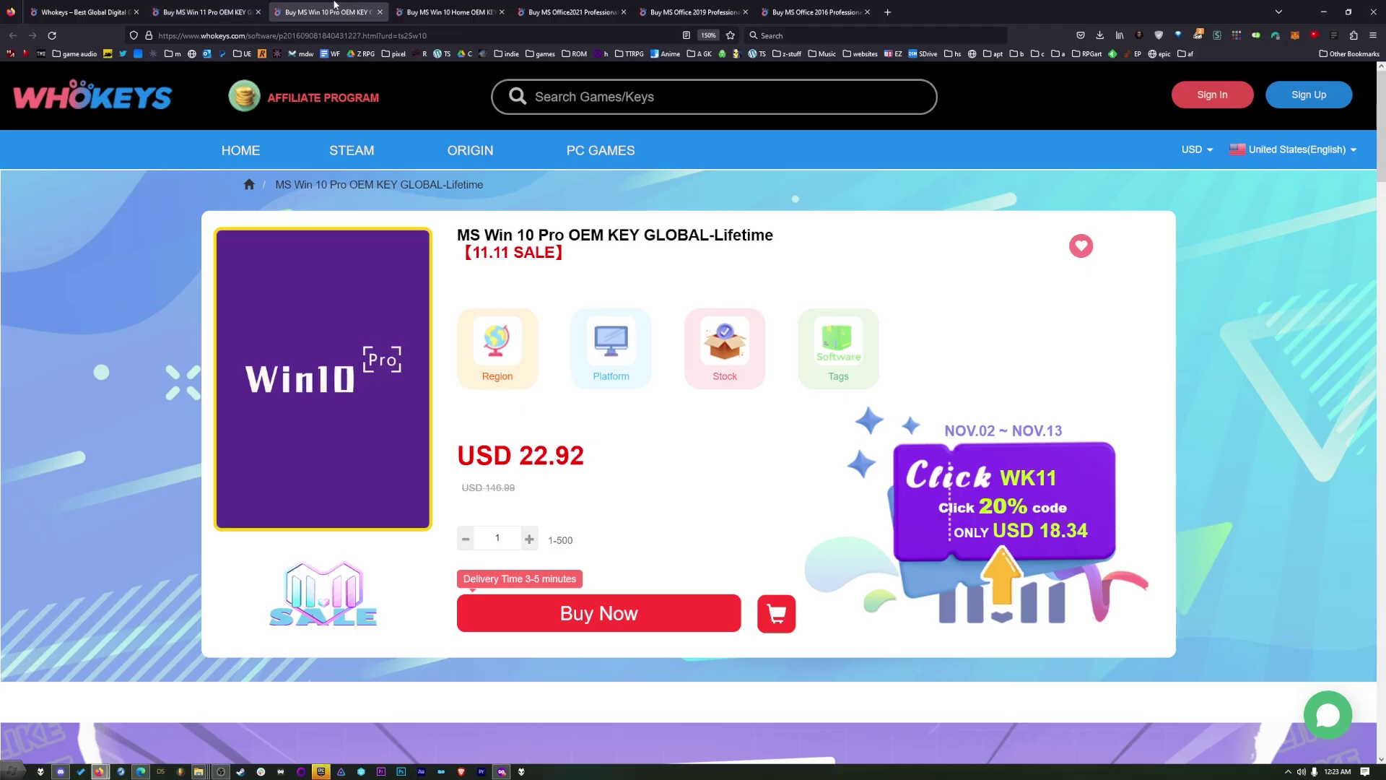
{"action": "left_click", "coordinate": [451, 9]}
{"action": "left_click", "coordinate": [628, 9]}
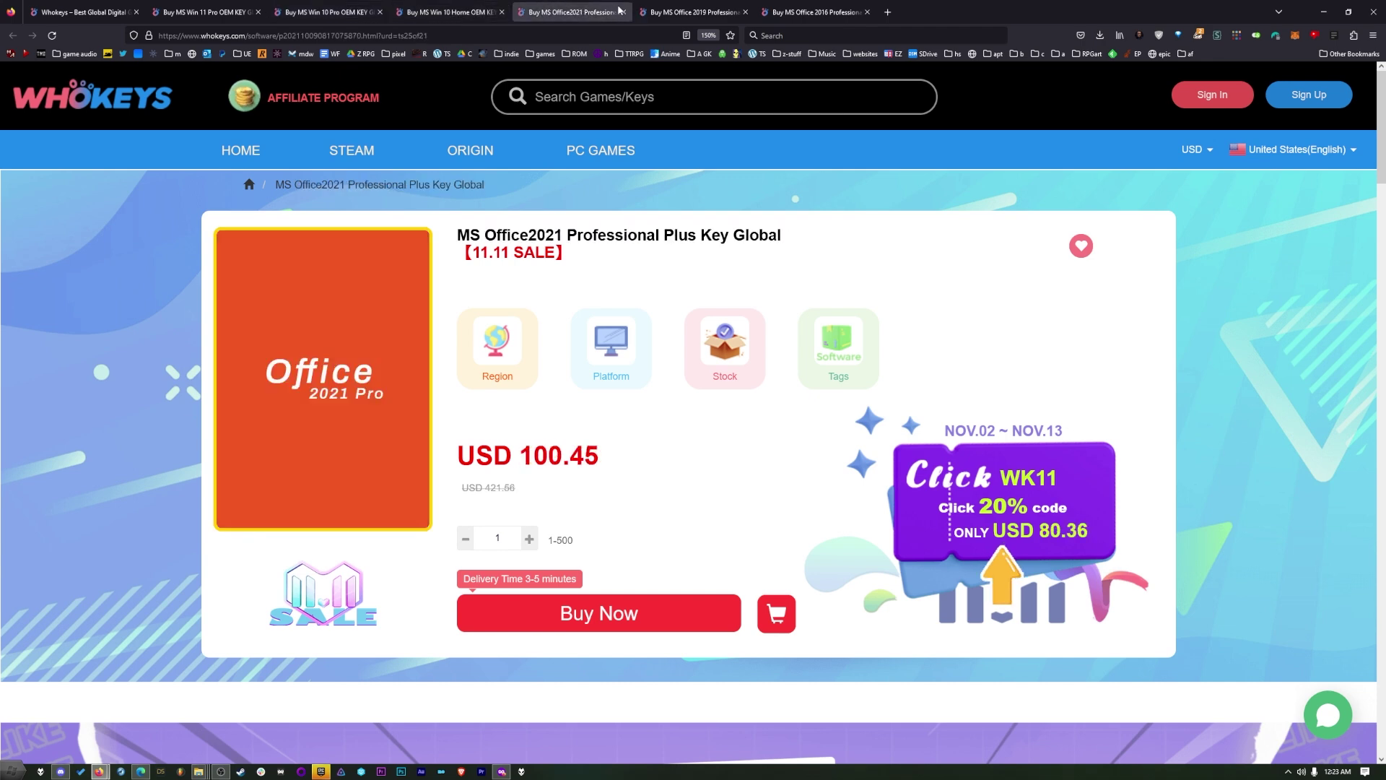
{"action": "left_click", "coordinate": [724, 13]}
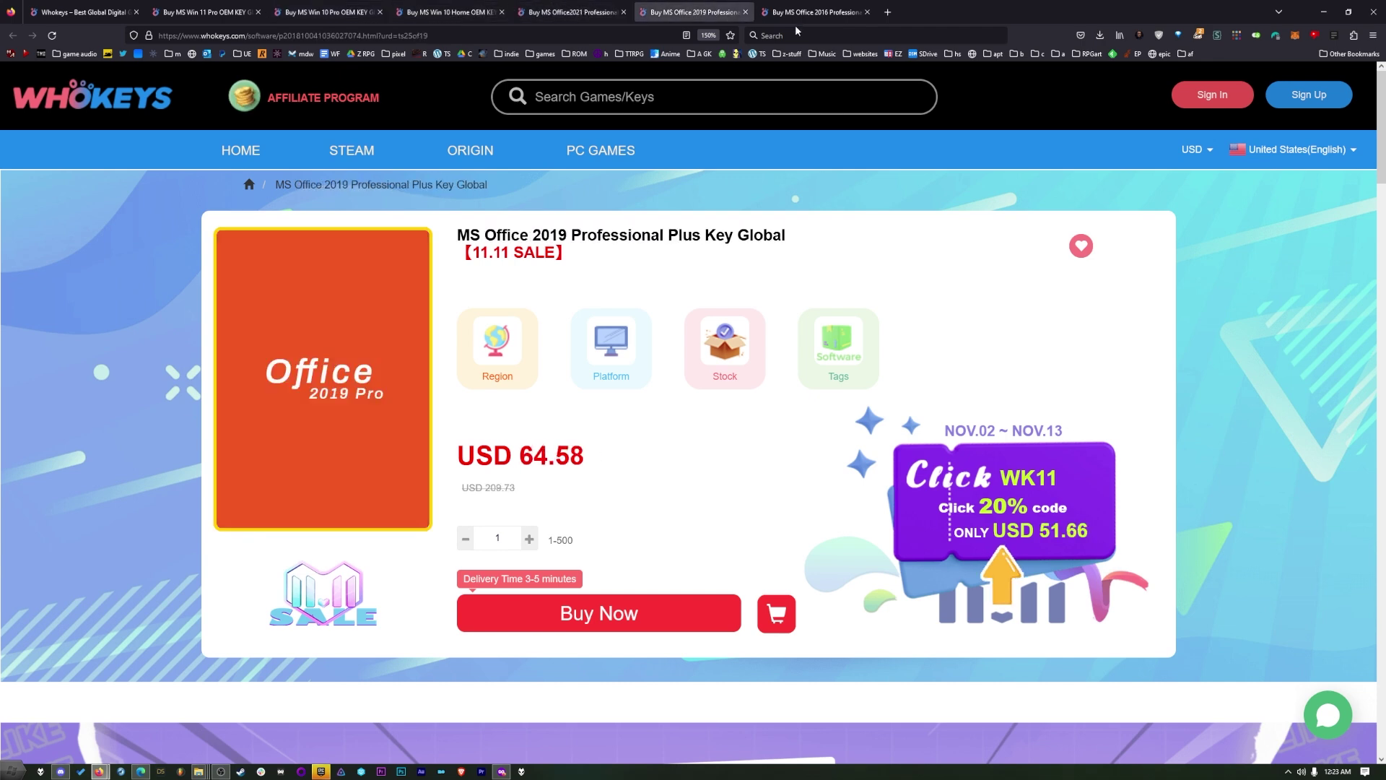
{"action": "left_click", "coordinate": [813, 14]}
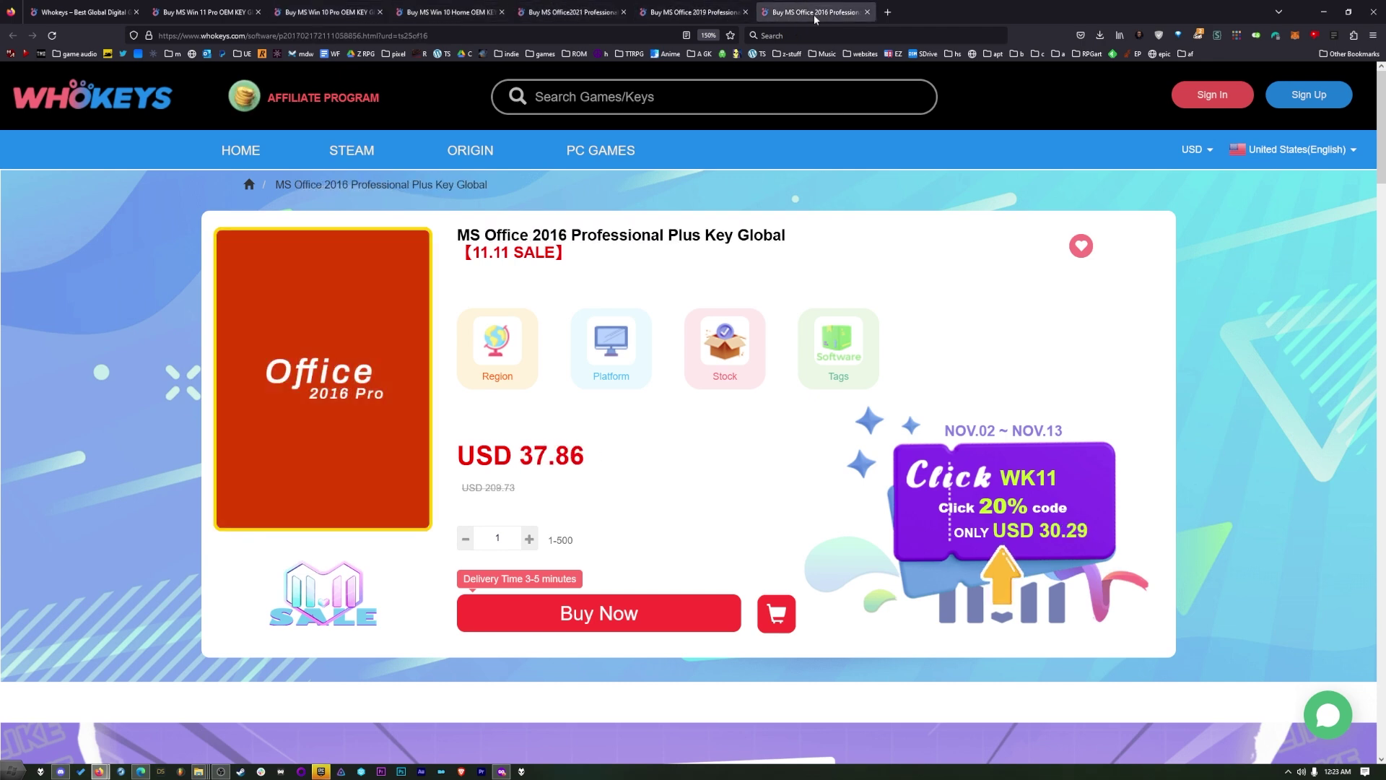
{"action": "left_click", "coordinate": [328, 13]}
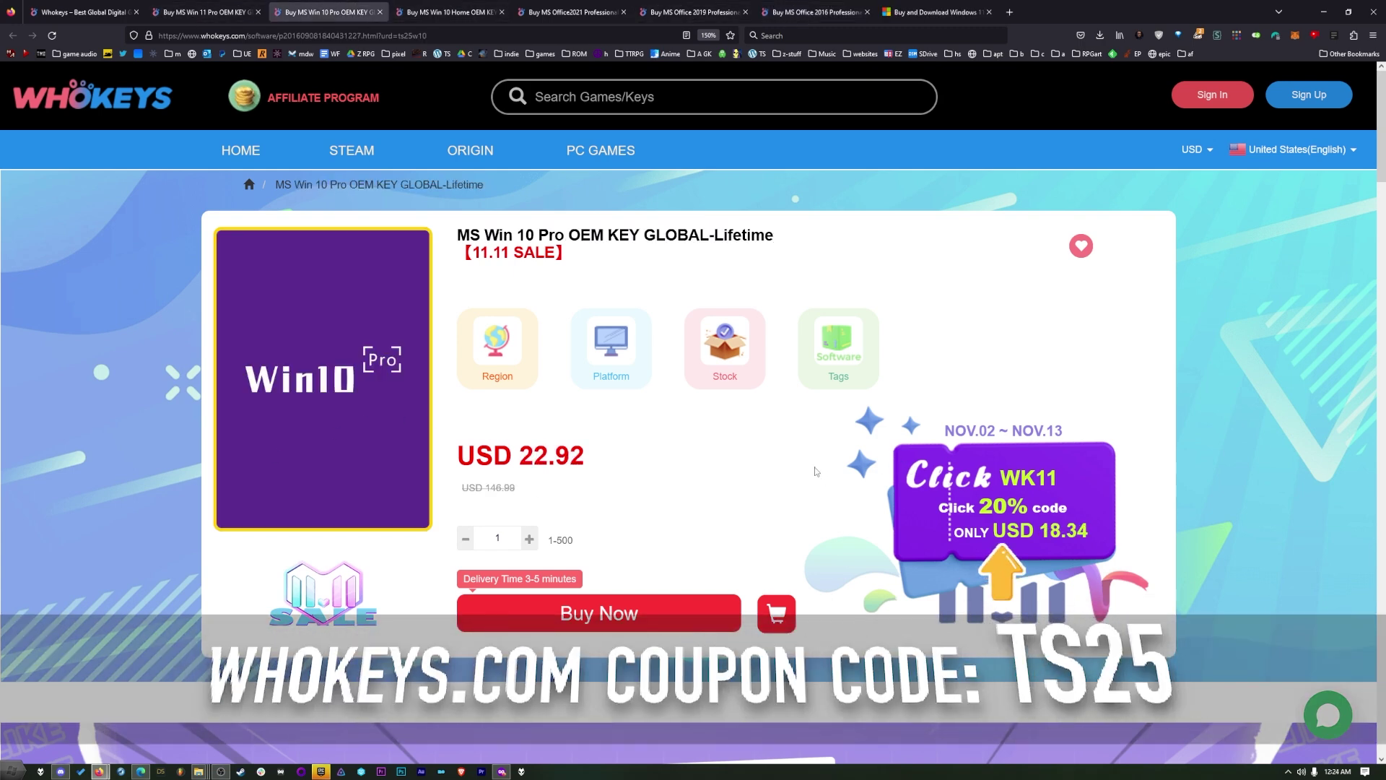
{"action": "scroll", "coordinate": [787, 491], "scroll_direction": "down", "scroll_amount": 2}
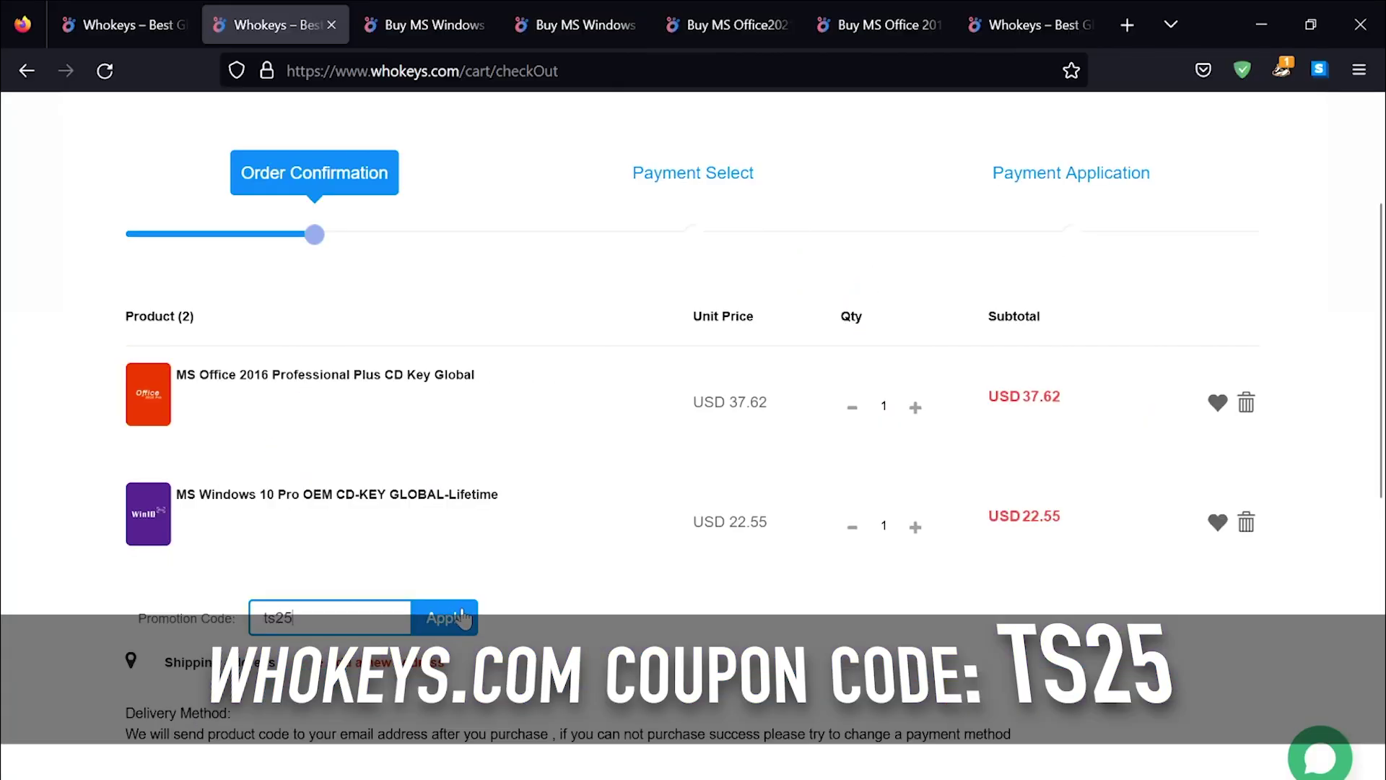
Apply the promotion code ts25 to the Whokeys order and review the discounted cart.
{"action": "left_click", "coordinate": [461, 617]}
{"action": "scroll", "coordinate": [1025, 599], "scroll_direction": "down", "scroll_amount": 3}
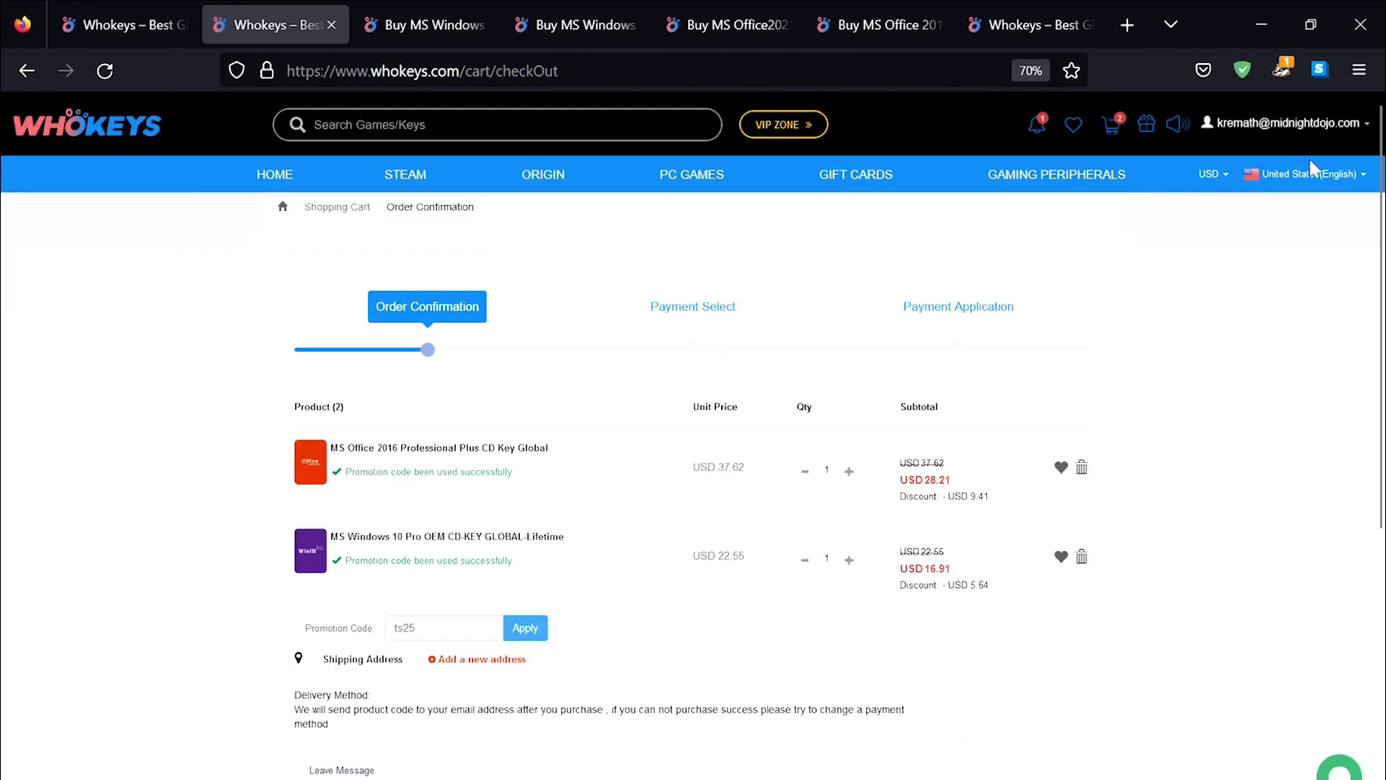
Open the purchased orders in the account's user center and view the key for the March 2022 Windows 10 Pro order.
{"action": "mouse_move", "coordinate": [1307, 139]}
{"action": "left_click", "coordinate": [1275, 169]}
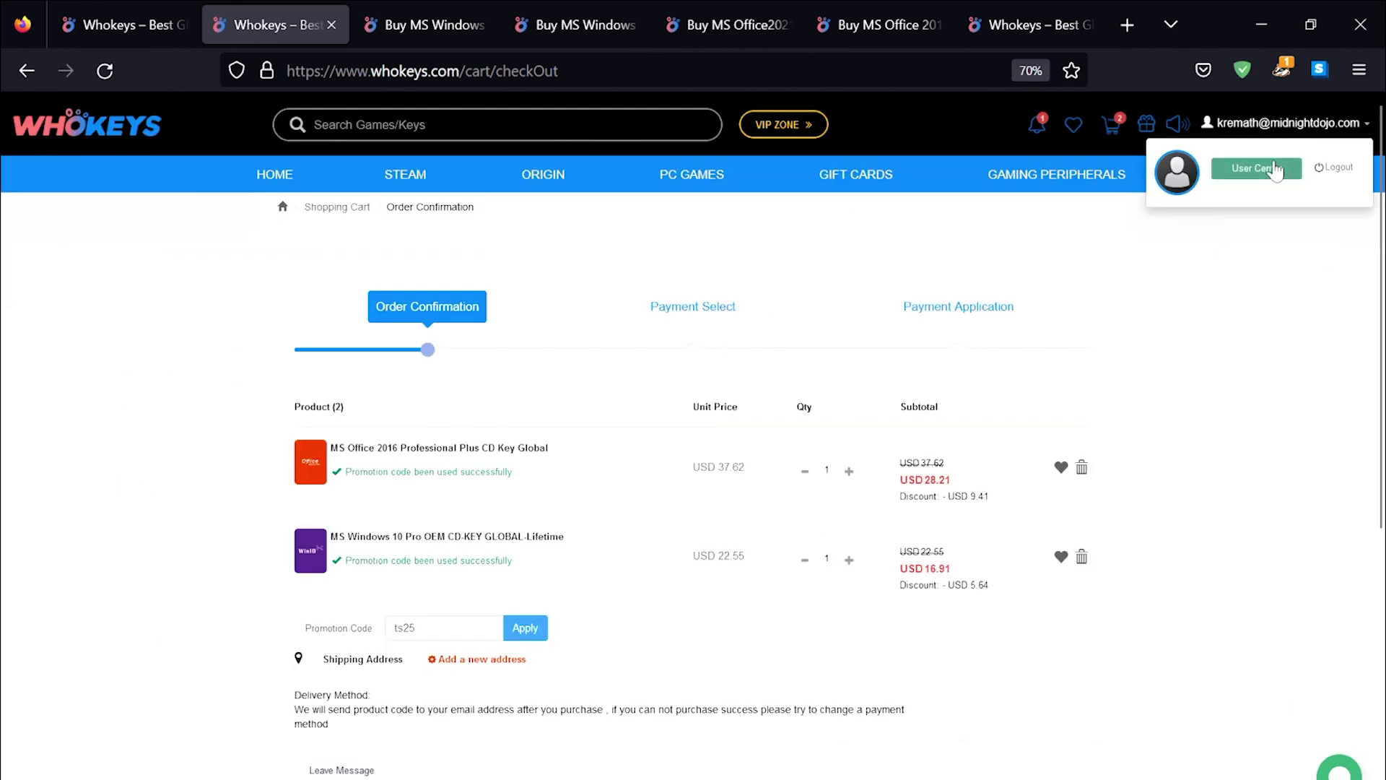
{"action": "left_click", "coordinate": [515, 366]}
{"action": "left_click", "coordinate": [644, 366]}
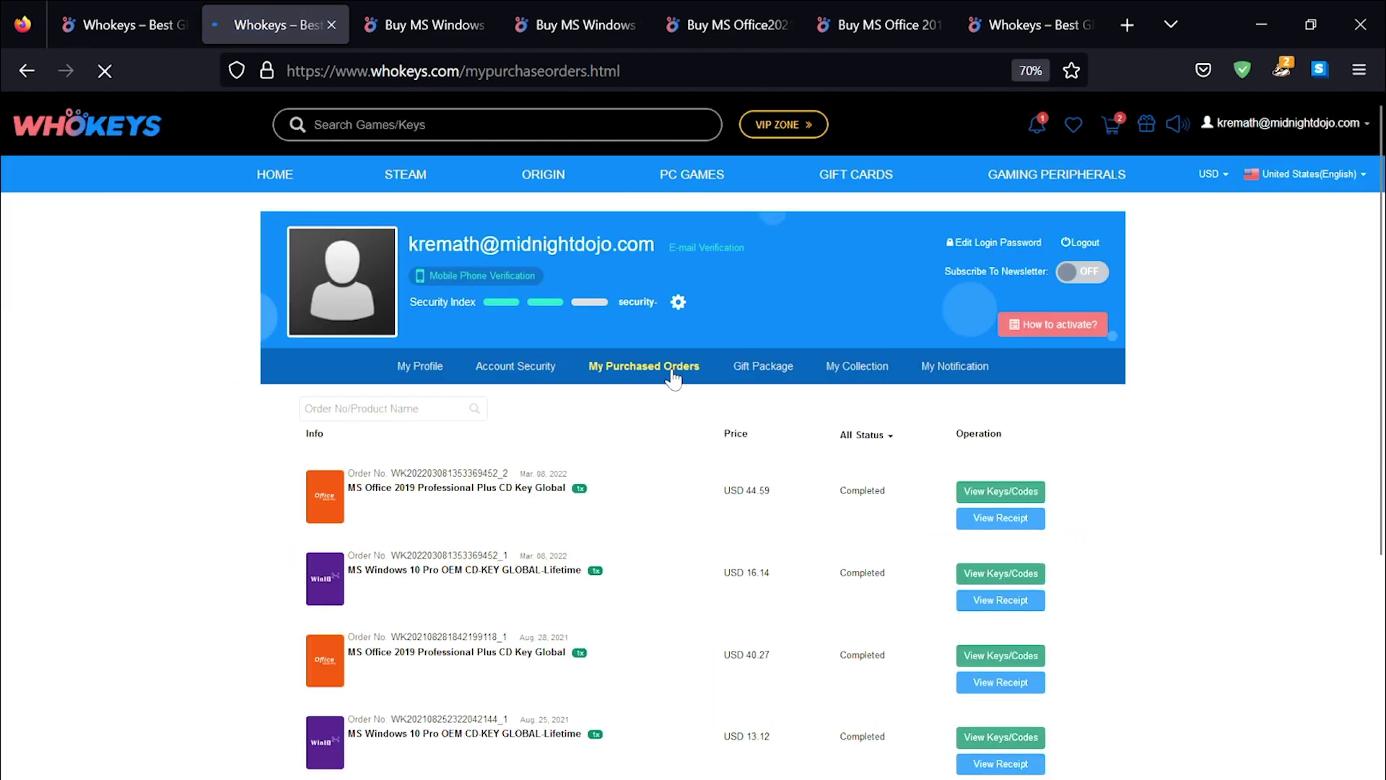
{"action": "left_click", "coordinate": [978, 573]}
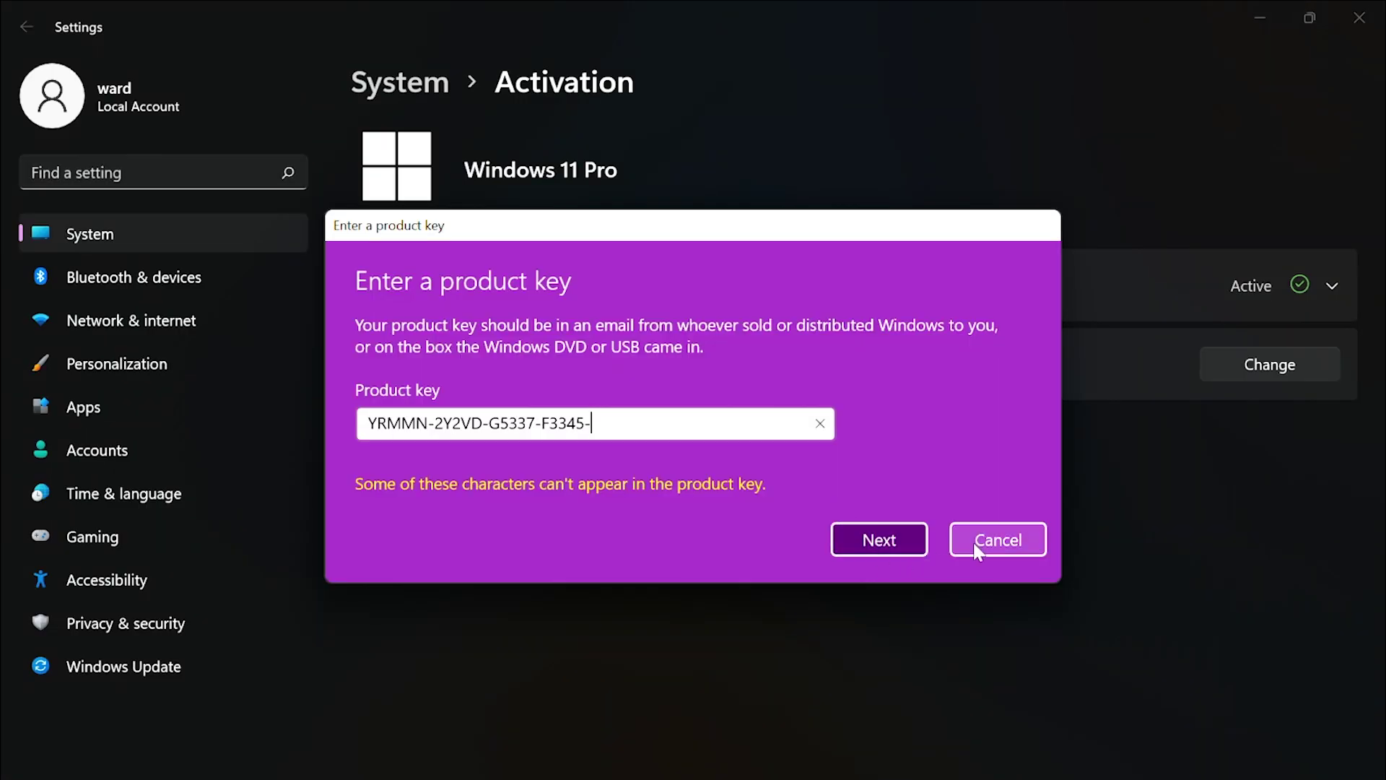
Cancel the Windows product key entry and look through the hot game offers on the Whokeys home page.
{"action": "left_click", "coordinate": [974, 544]}
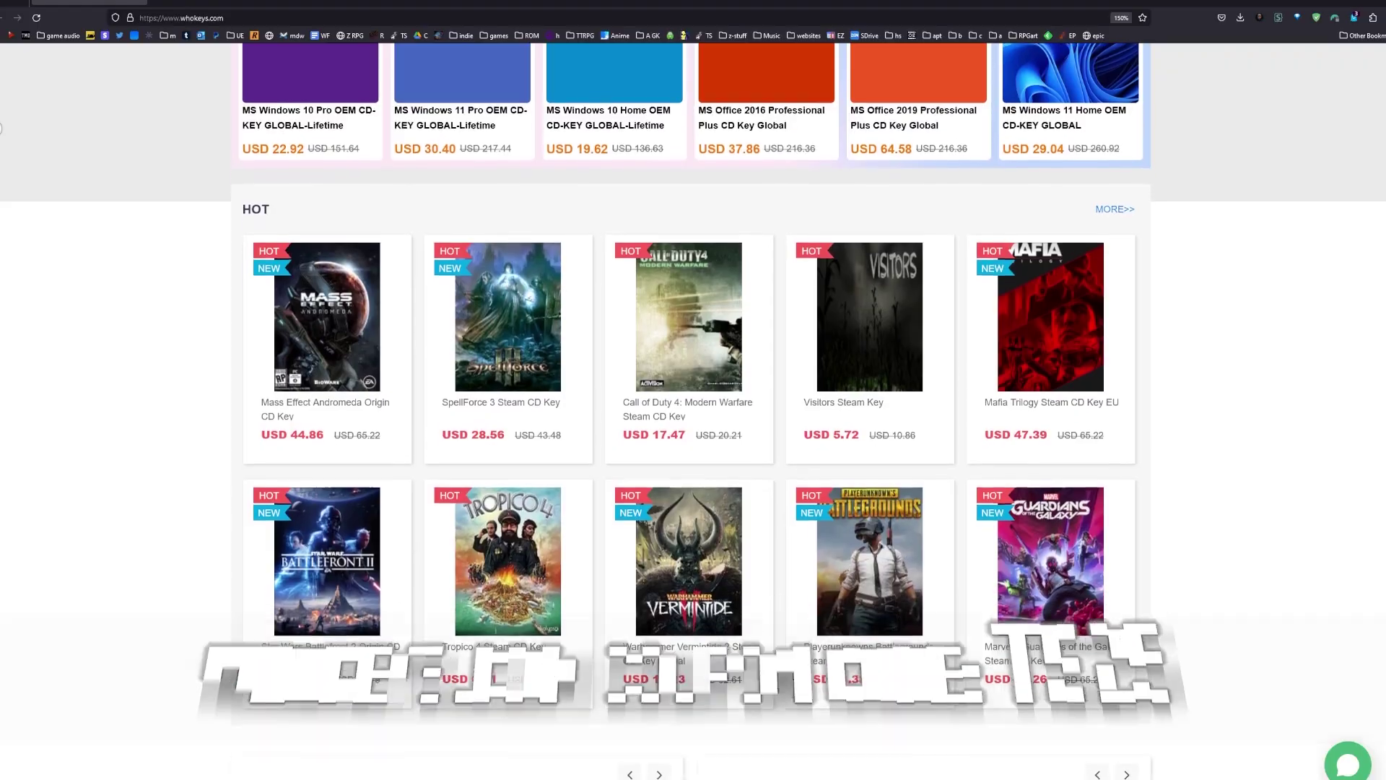
{"action": "scroll", "coordinate": [2, 129], "scroll_direction": "down", "scroll_amount": 2}
{"action": "scroll", "coordinate": [1, 129], "scroll_direction": "down", "scroll_amount": 2}
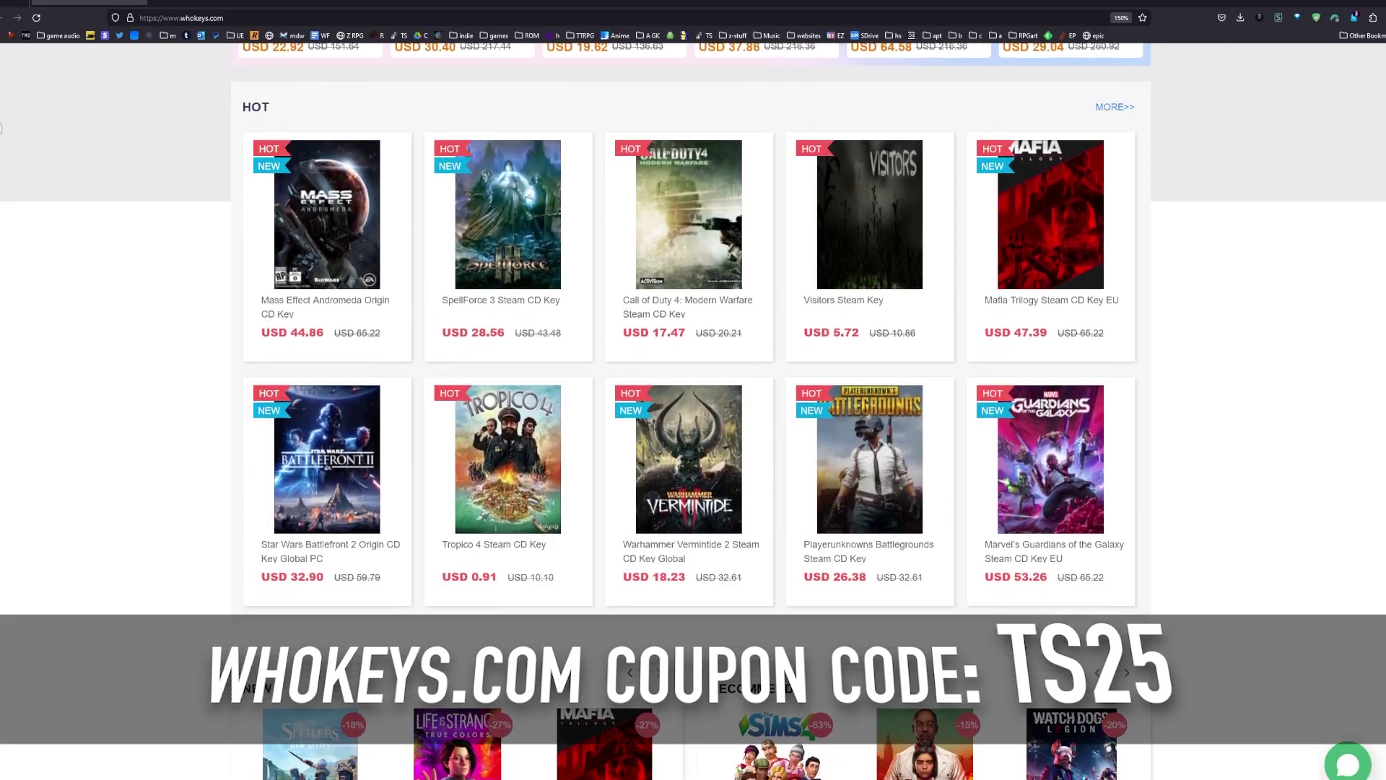
{"action": "scroll", "coordinate": [1, 129], "scroll_direction": "down", "scroll_amount": 2}
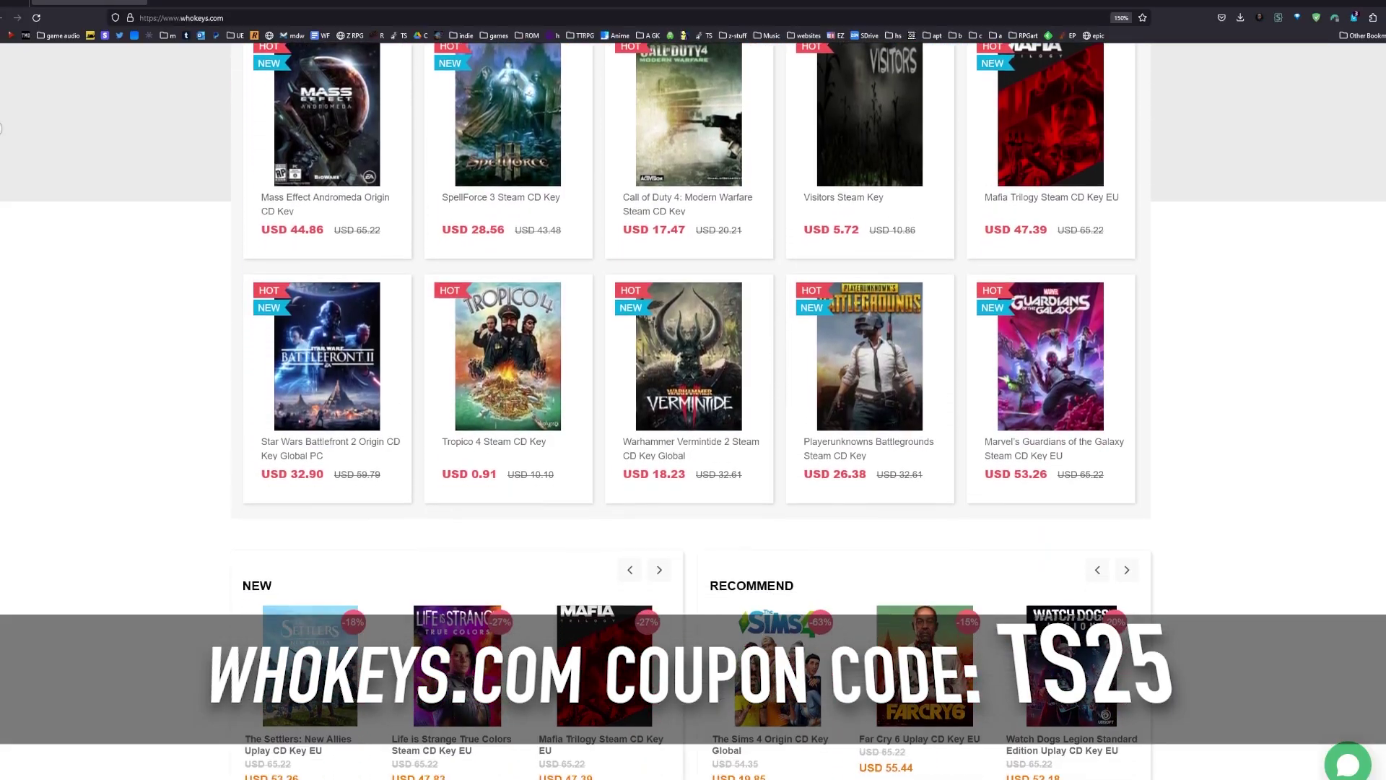
{"action": "scroll", "coordinate": [1, 128], "scroll_direction": "down", "scroll_amount": 2}
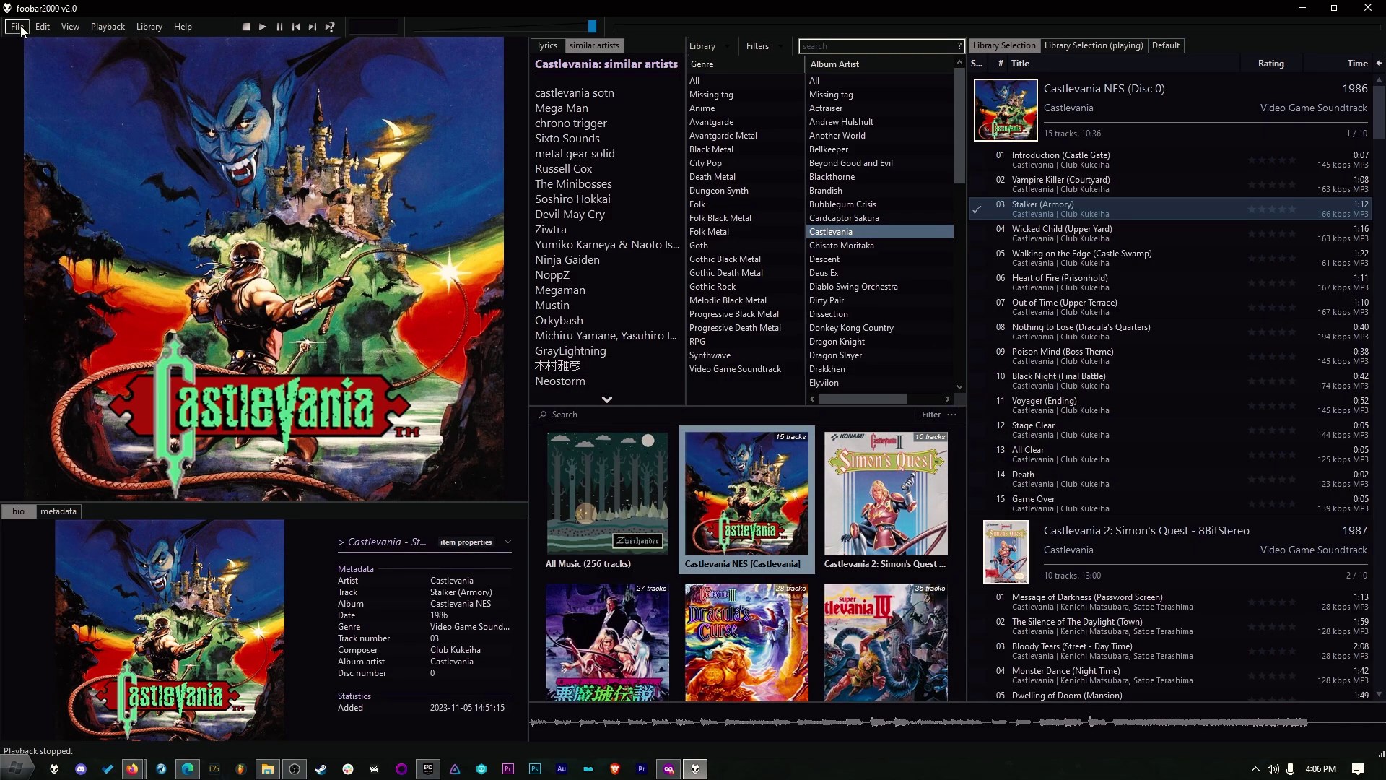
{"action": "left_click", "coordinate": [20, 29]}
{"action": "mouse_move", "coordinate": [43, 26]}
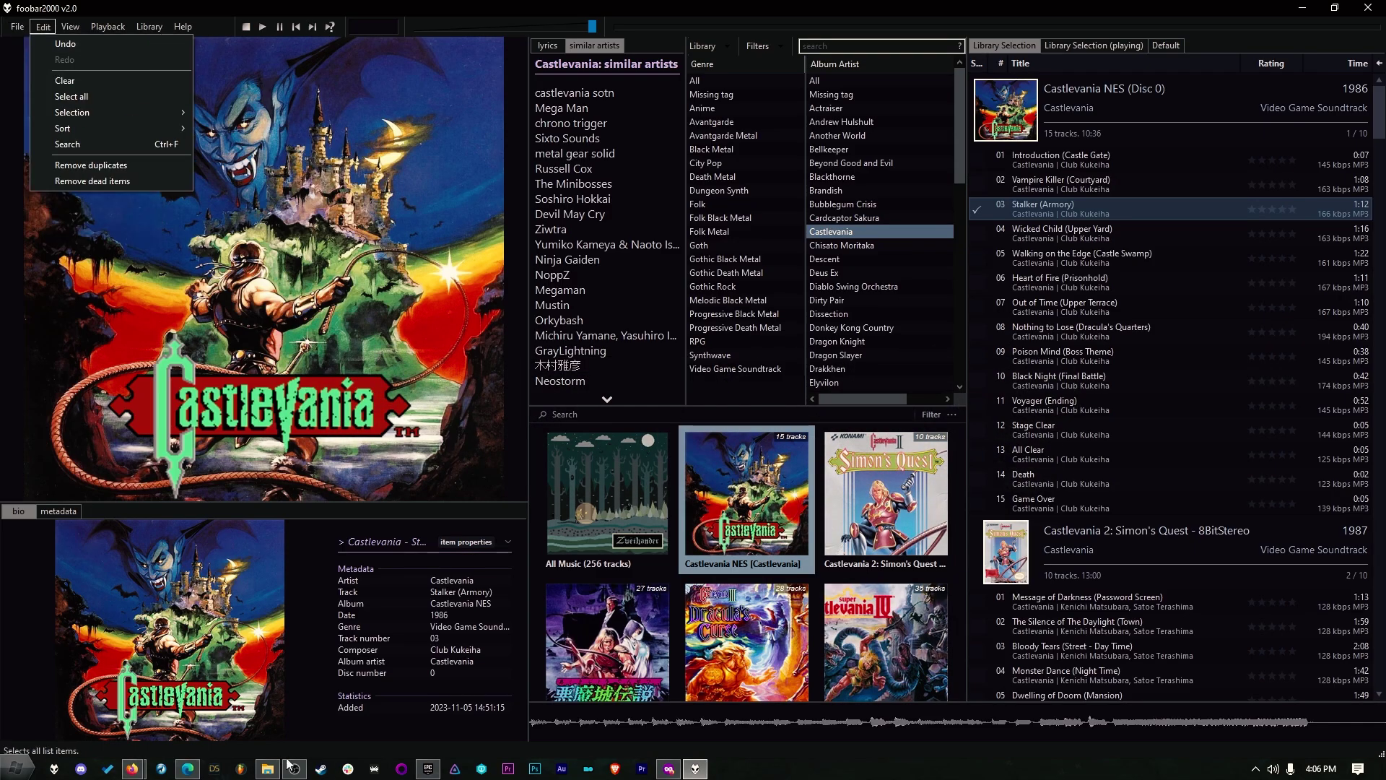
{"action": "left_click", "coordinate": [256, 747]}
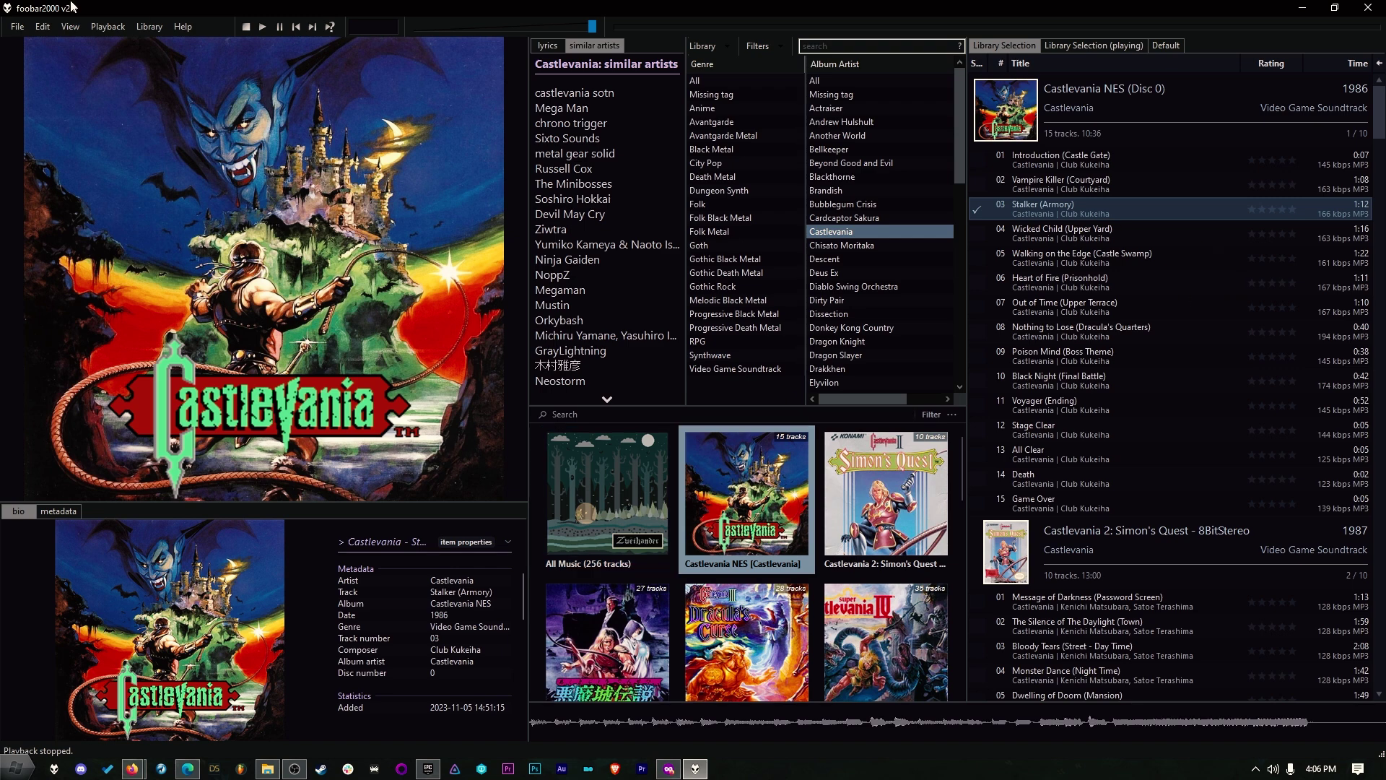
{"action": "scroll", "coordinate": [1126, 288], "scroll_direction": "down", "scroll_amount": 2}
{"action": "scroll", "coordinate": [1143, 439], "scroll_direction": "up", "scroll_amount": 2}
Open the Media Library preferences and try to add the Music folder on drive D: as a music folder.
{"action": "left_click", "coordinate": [17, 27]}
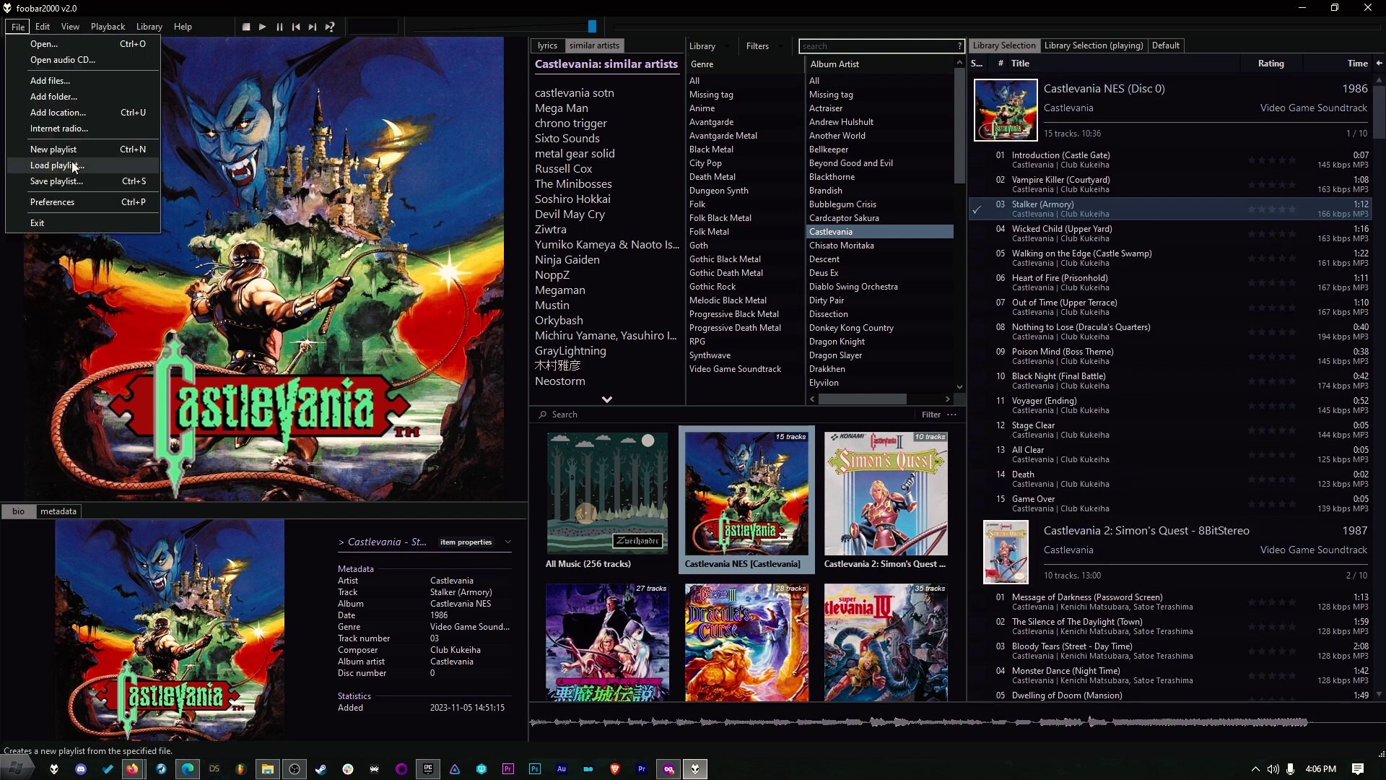
{"action": "left_click", "coordinate": [70, 205]}
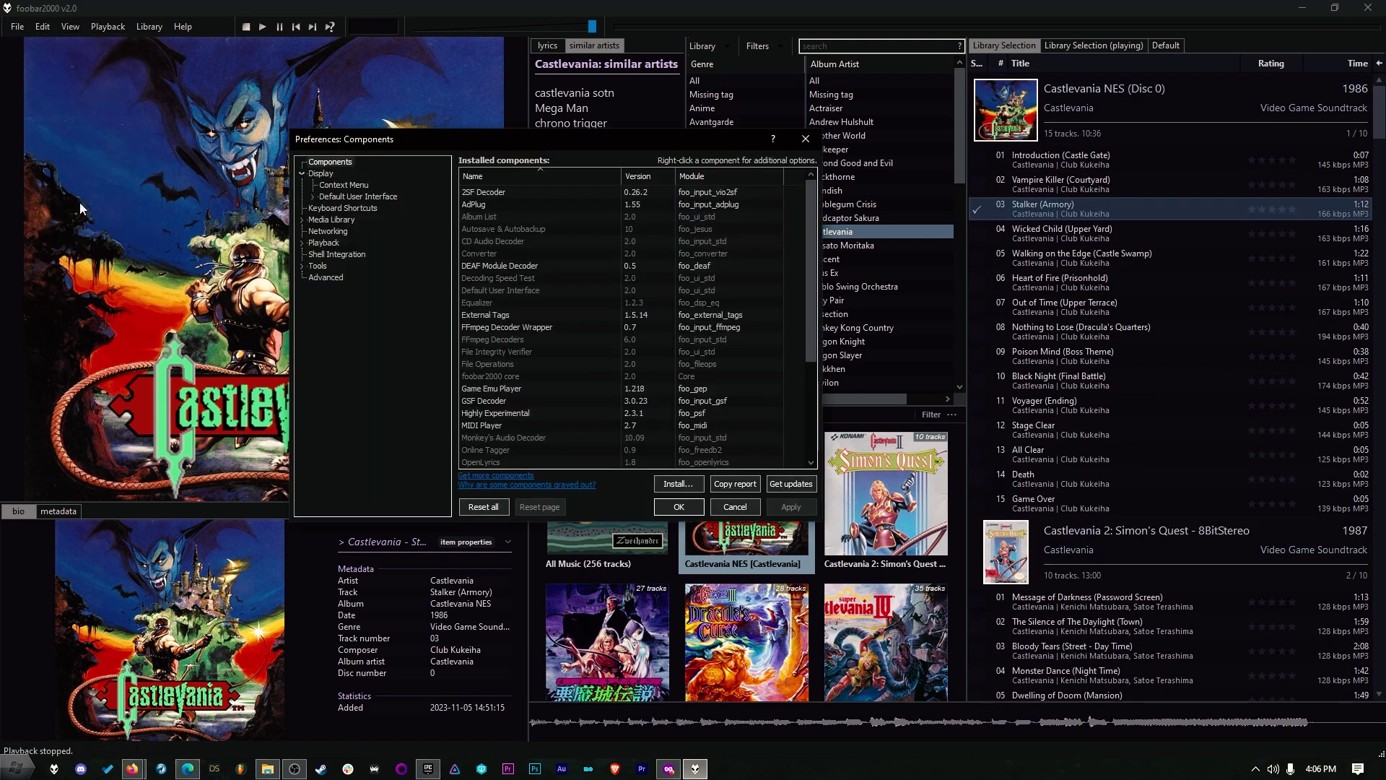
{"action": "left_click", "coordinate": [330, 220]}
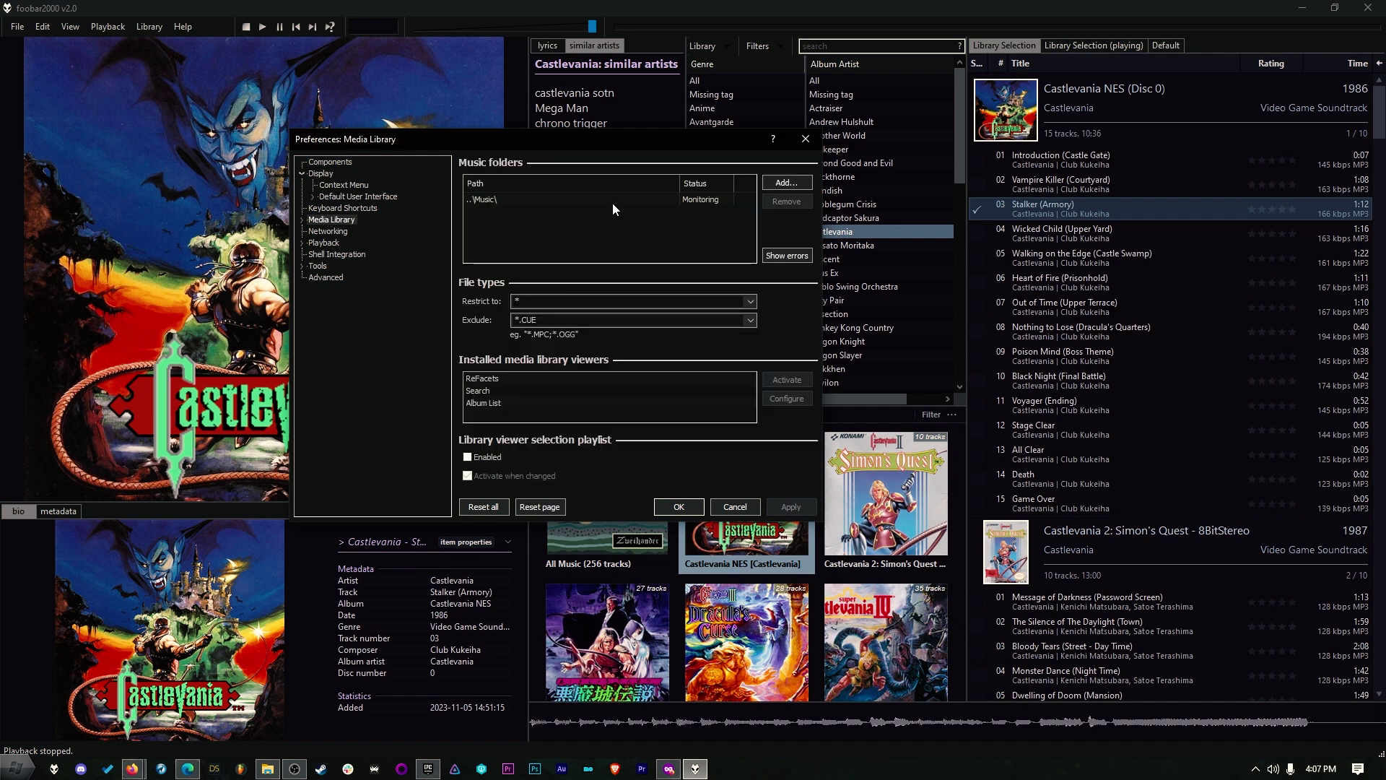
{"action": "left_click", "coordinate": [779, 182]}
{"action": "left_click", "coordinate": [394, 482]}
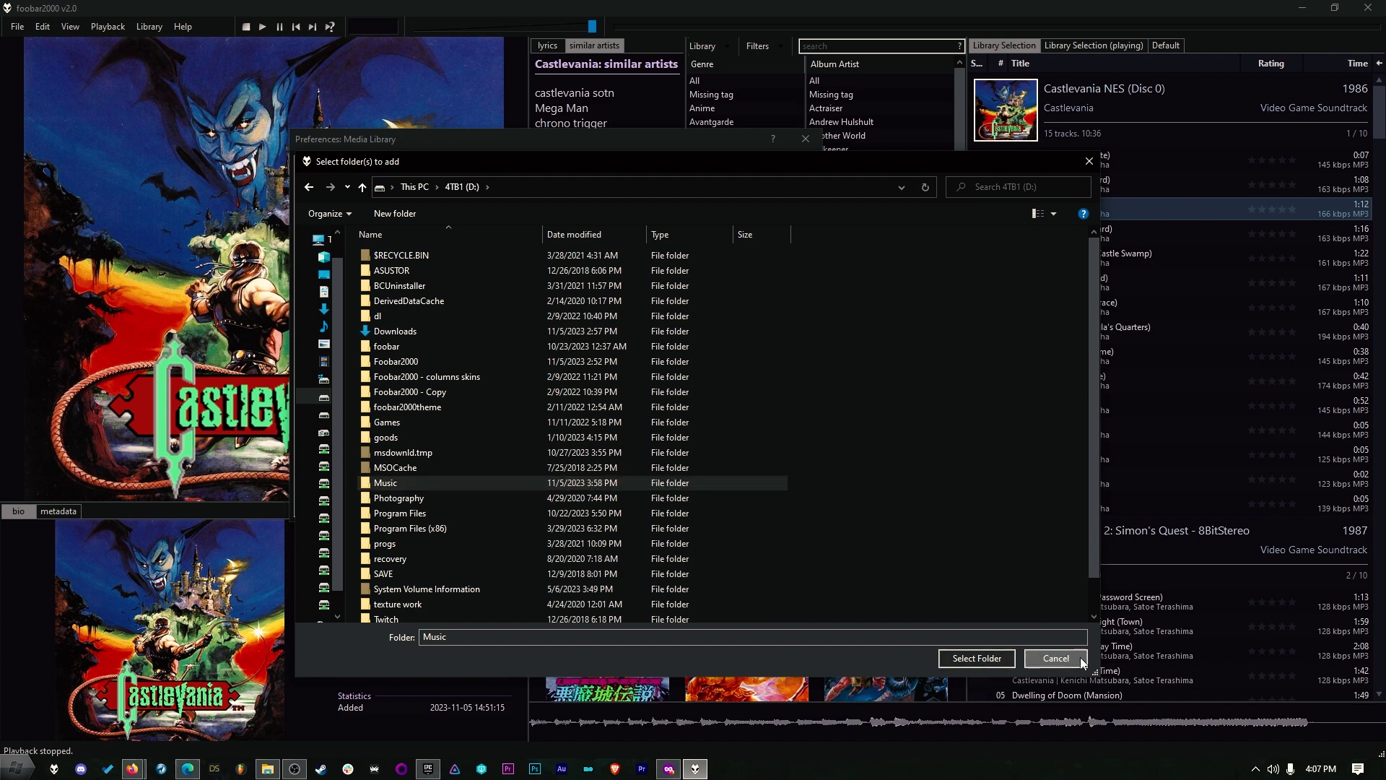
{"action": "left_click", "coordinate": [1056, 658]}
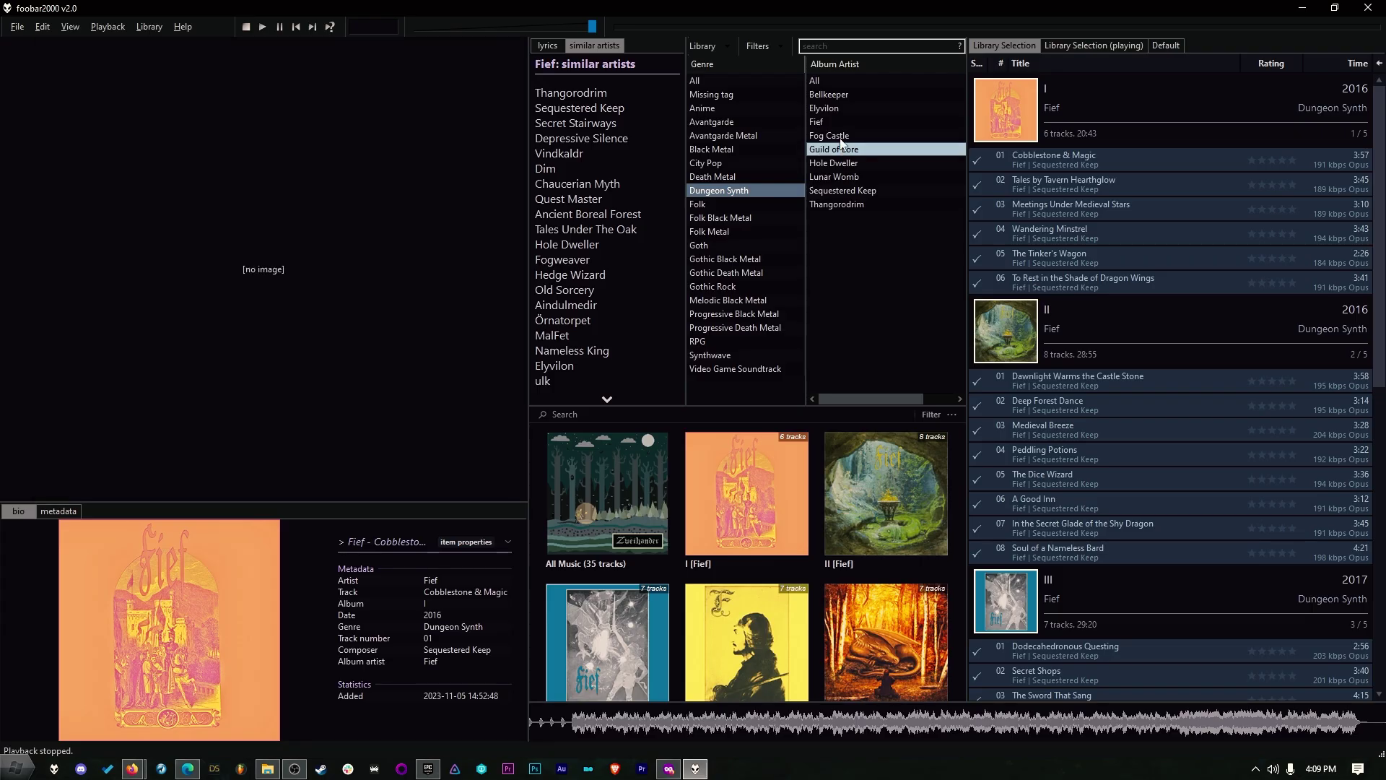
Select the album artist Fog Castle and enable the library viewer selection playlist in the Media Library preferences, applying the change.
{"action": "left_click", "coordinate": [840, 137]}
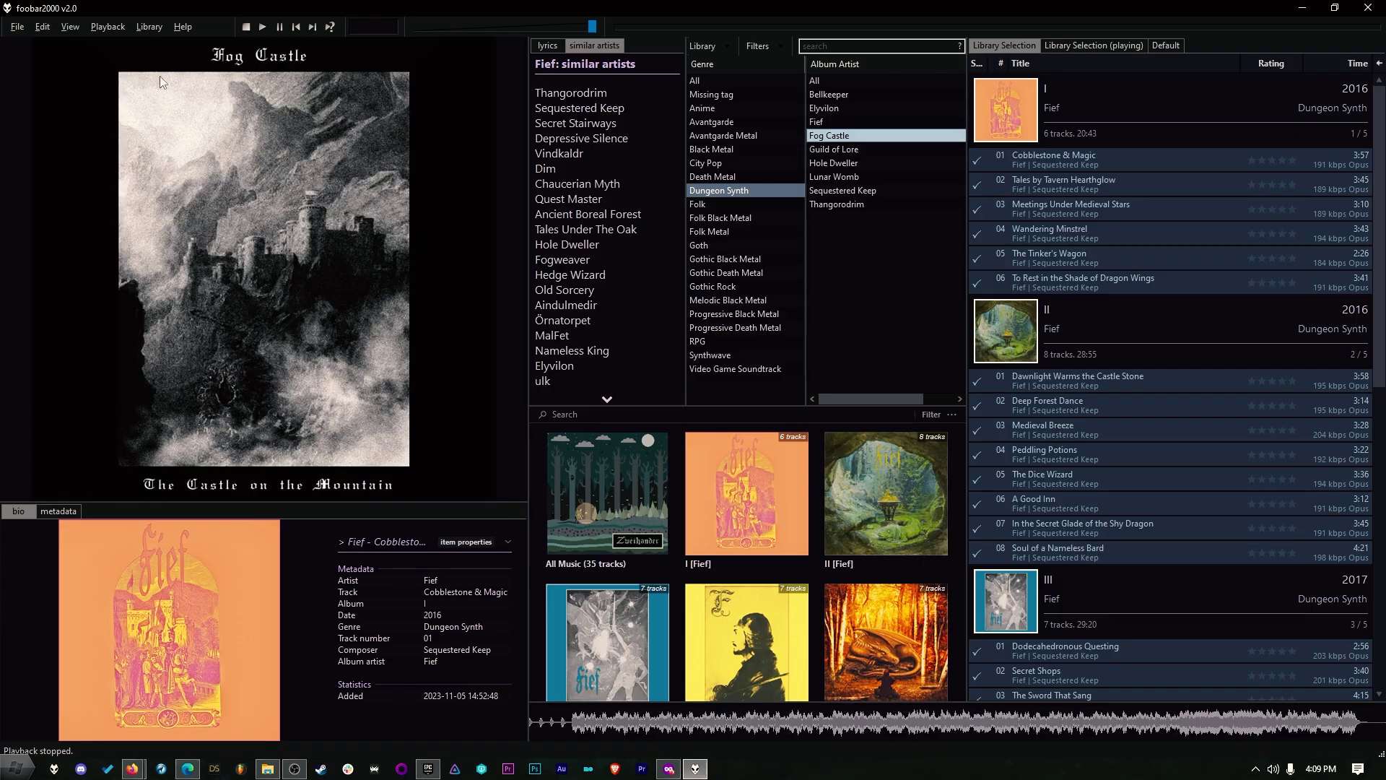
{"action": "left_click", "coordinate": [43, 27]}
{"action": "mouse_move", "coordinate": [17, 26]}
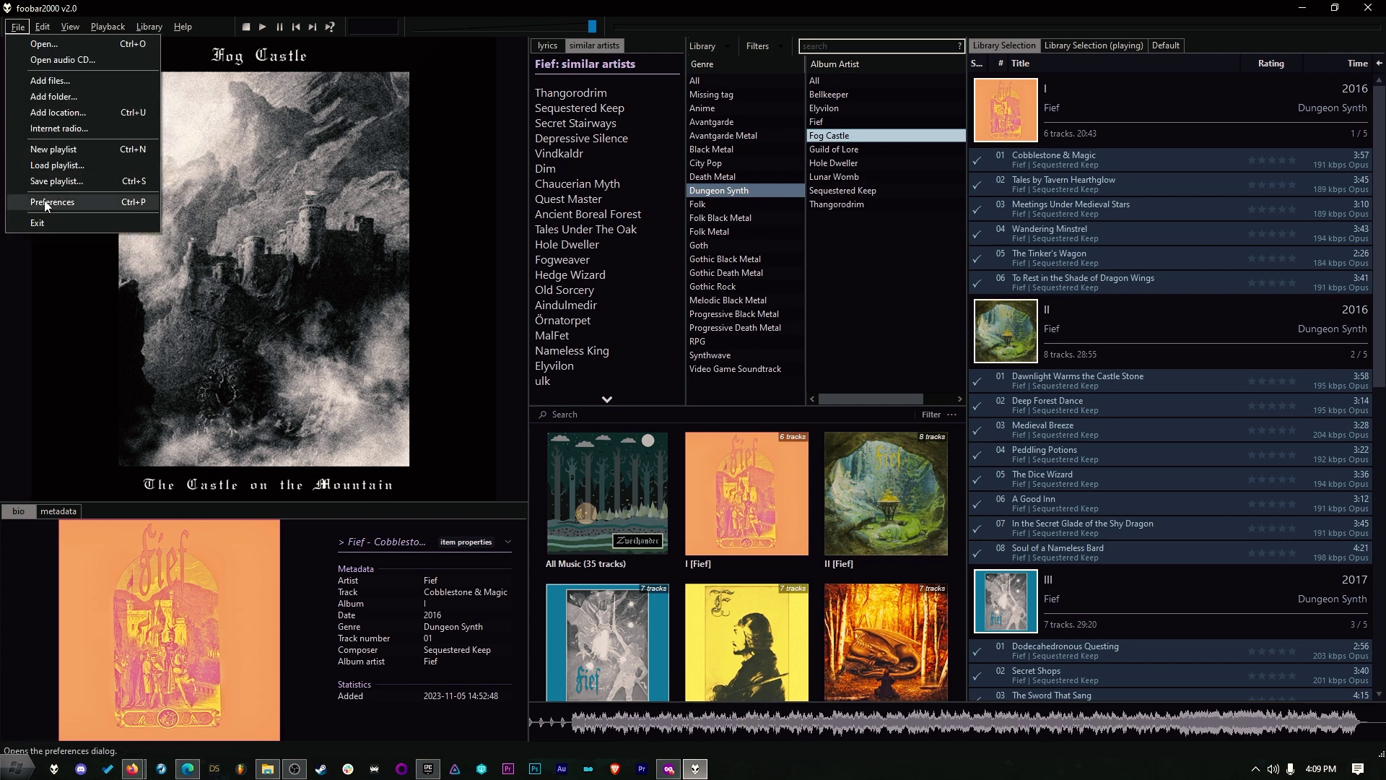
{"action": "left_click", "coordinate": [43, 272]}
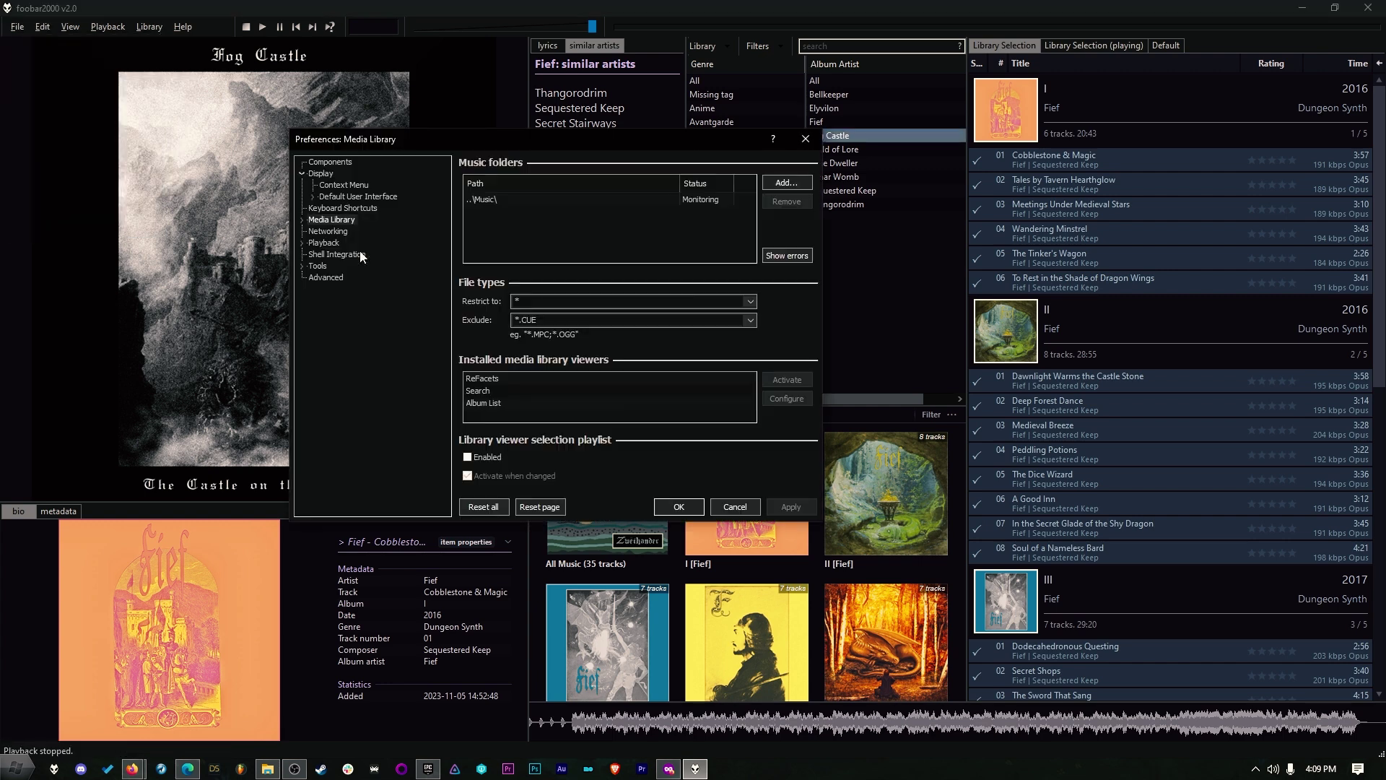
{"action": "left_click", "coordinate": [334, 218]}
{"action": "left_click", "coordinate": [481, 457]}
{"action": "left_click", "coordinate": [791, 506]}
{"action": "left_click", "coordinate": [805, 138]}
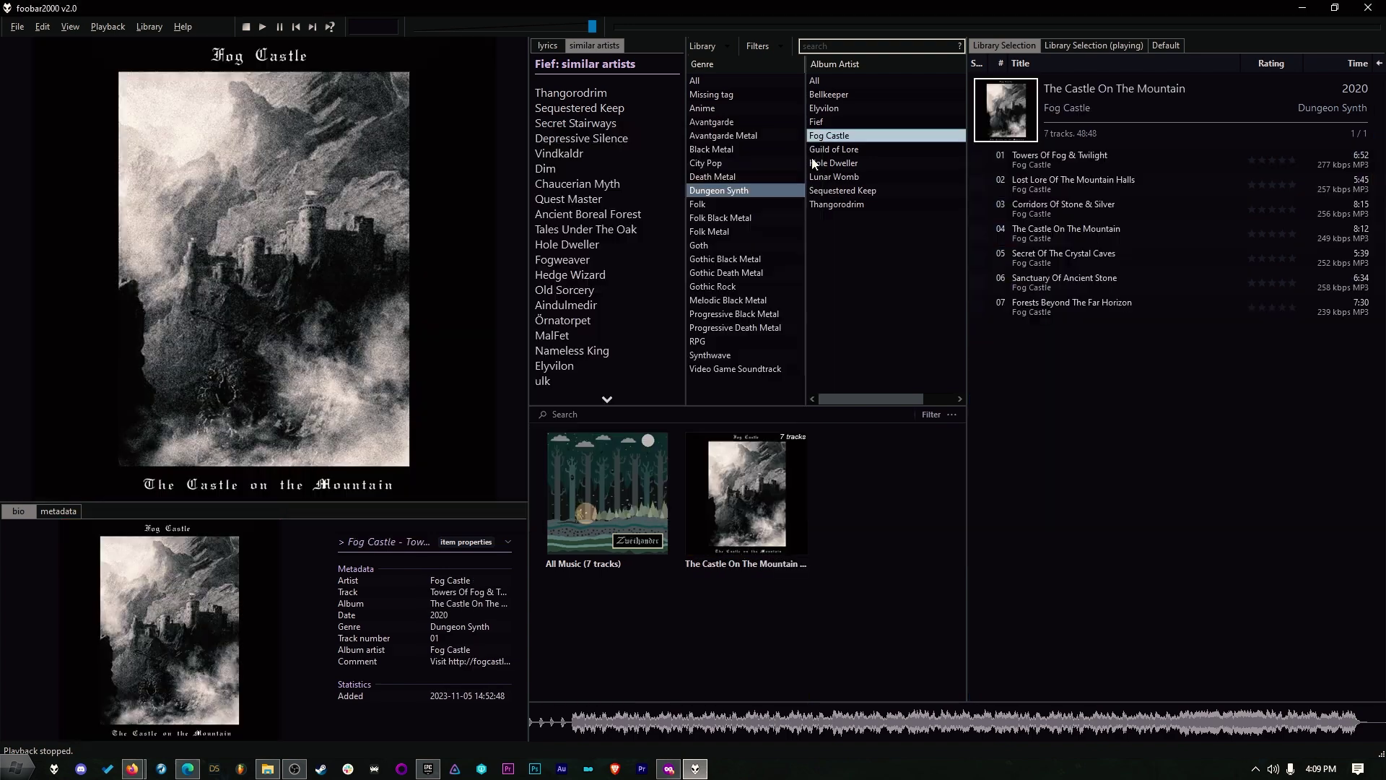
Filter the Dungeon Synth library by album artist Hole Dweller, followed by Sequestered Keep.
{"action": "left_click", "coordinate": [837, 165]}
{"action": "left_click", "coordinate": [841, 190]}
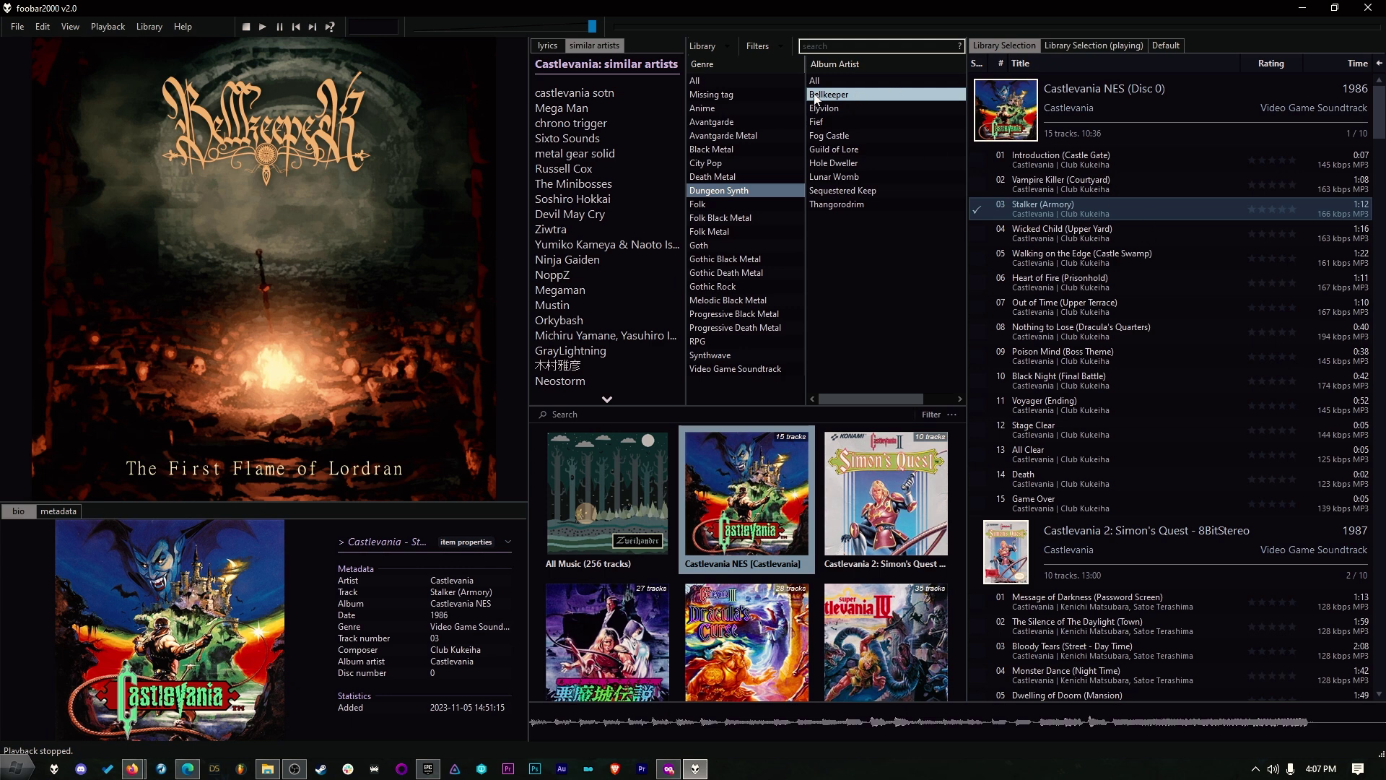
Filter the library to album artist Bellkeeper and check the properties of the track Rekindled, closing them without changes.
{"action": "double_click", "coordinate": [816, 99]}
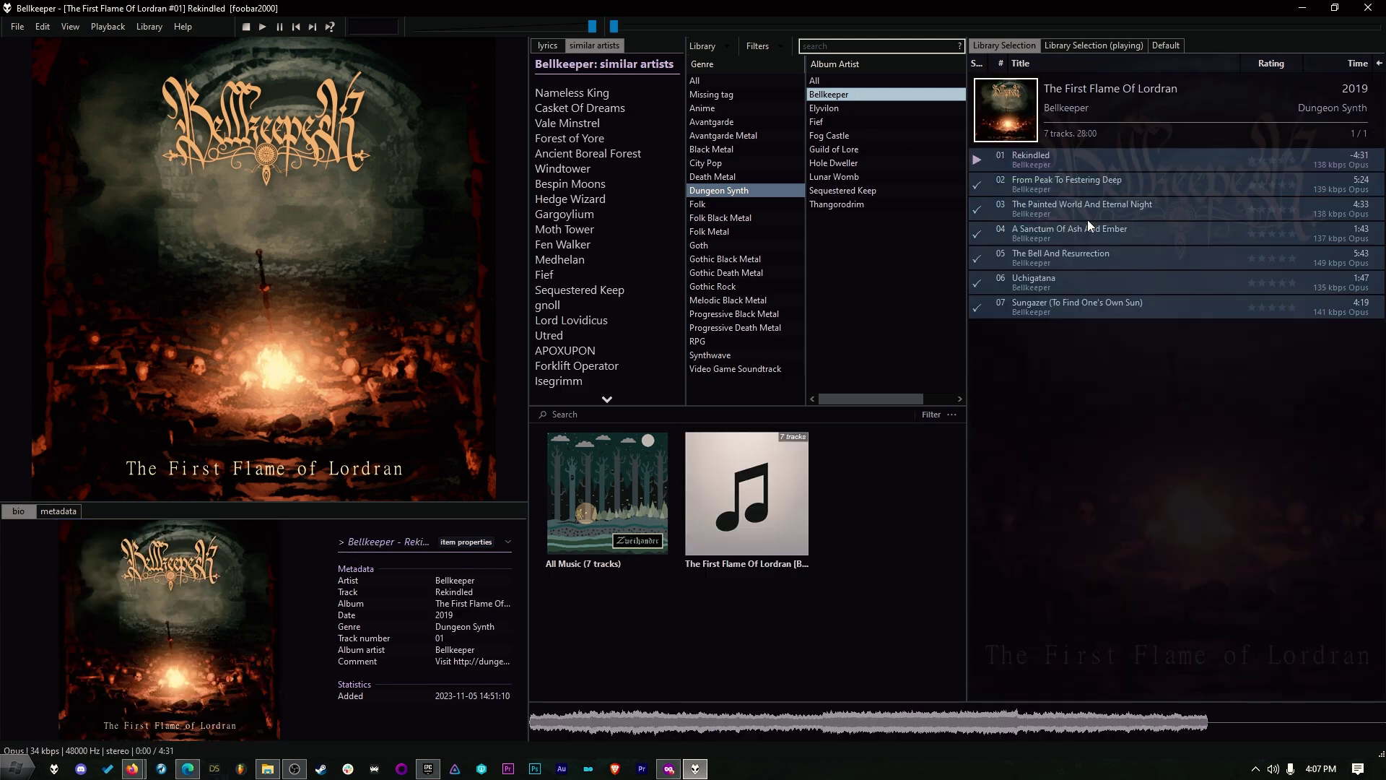
{"action": "left_click", "coordinate": [1054, 181]}
{"action": "left_click", "coordinate": [1054, 157]}
{"action": "right_click", "coordinate": [1044, 166]}
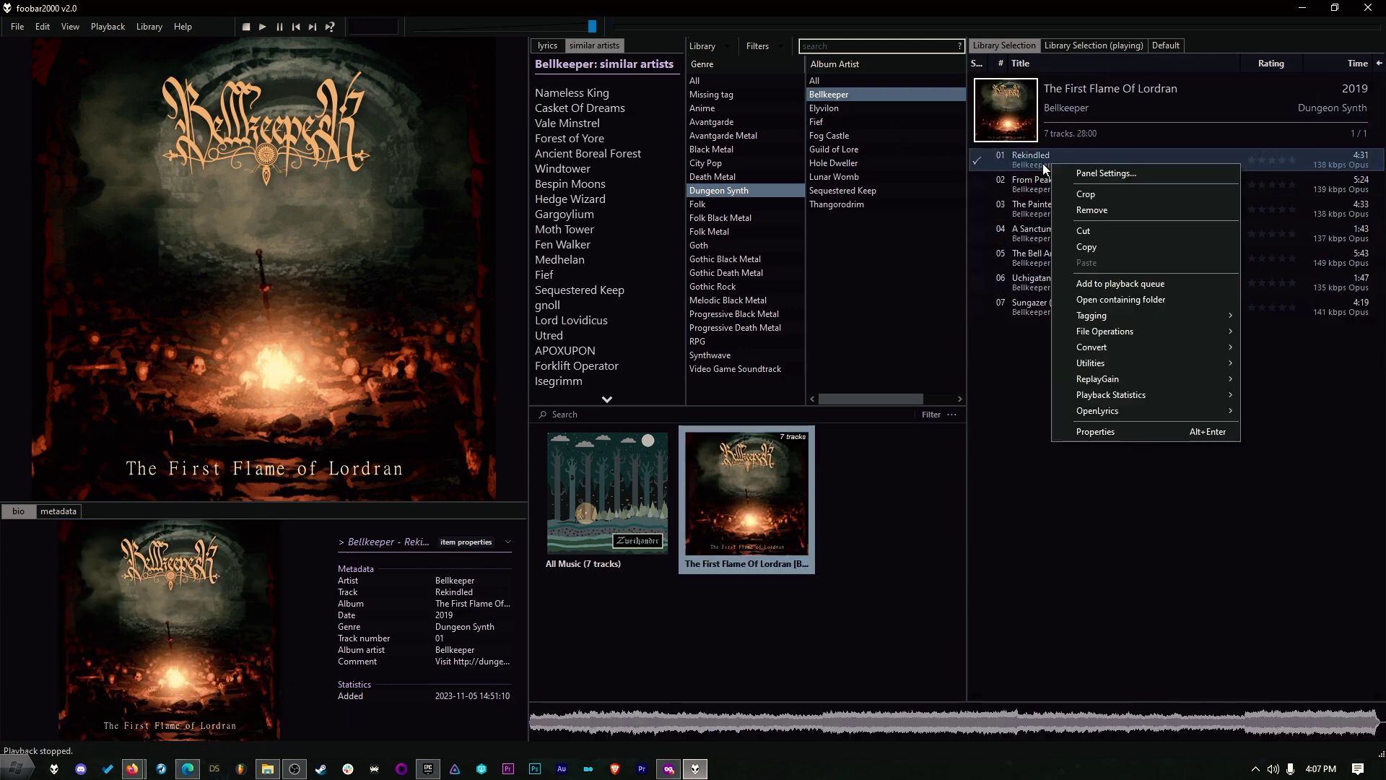
{"action": "left_click", "coordinate": [1112, 431]}
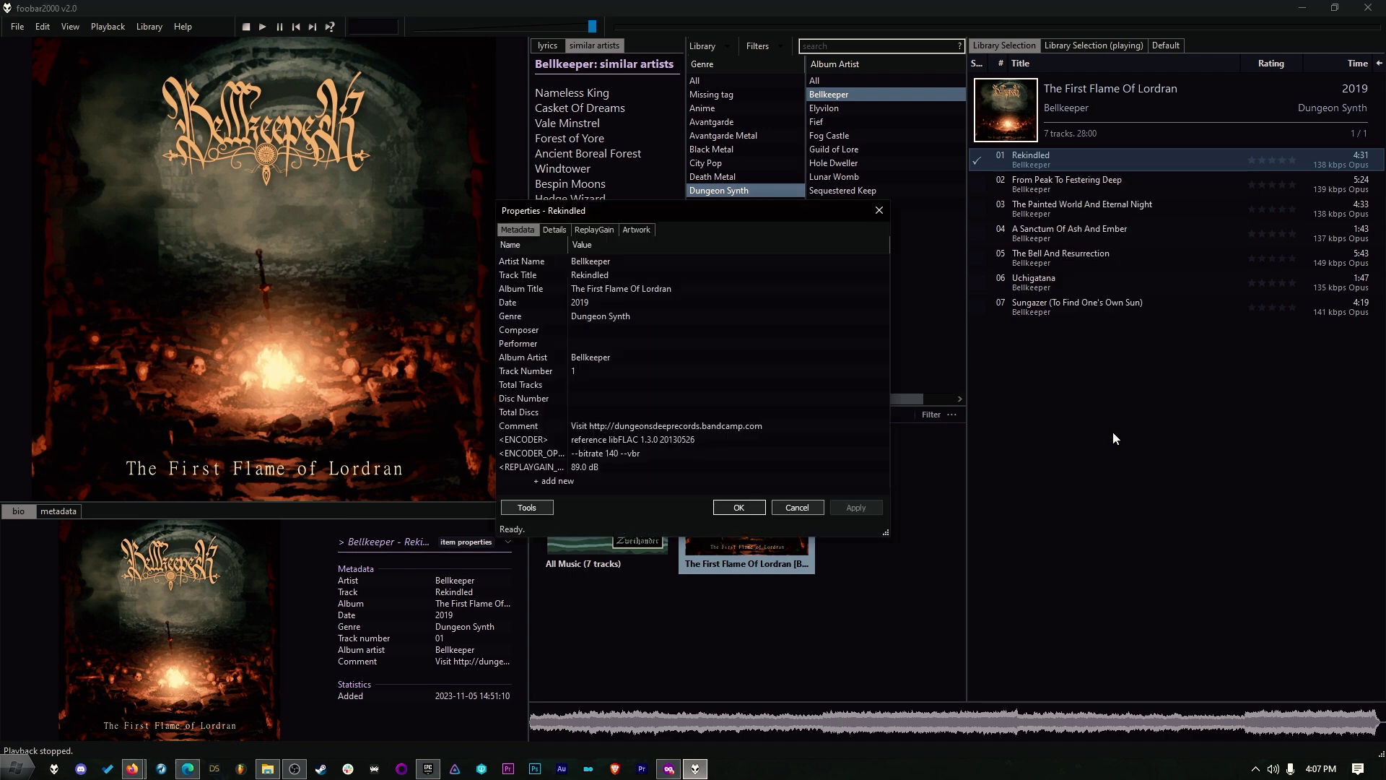
{"action": "left_click", "coordinate": [820, 506]}
Select all tracks of the album The First Flame Of Lordran and open their shared properties.
{"action": "left_click", "coordinate": [1089, 93]}
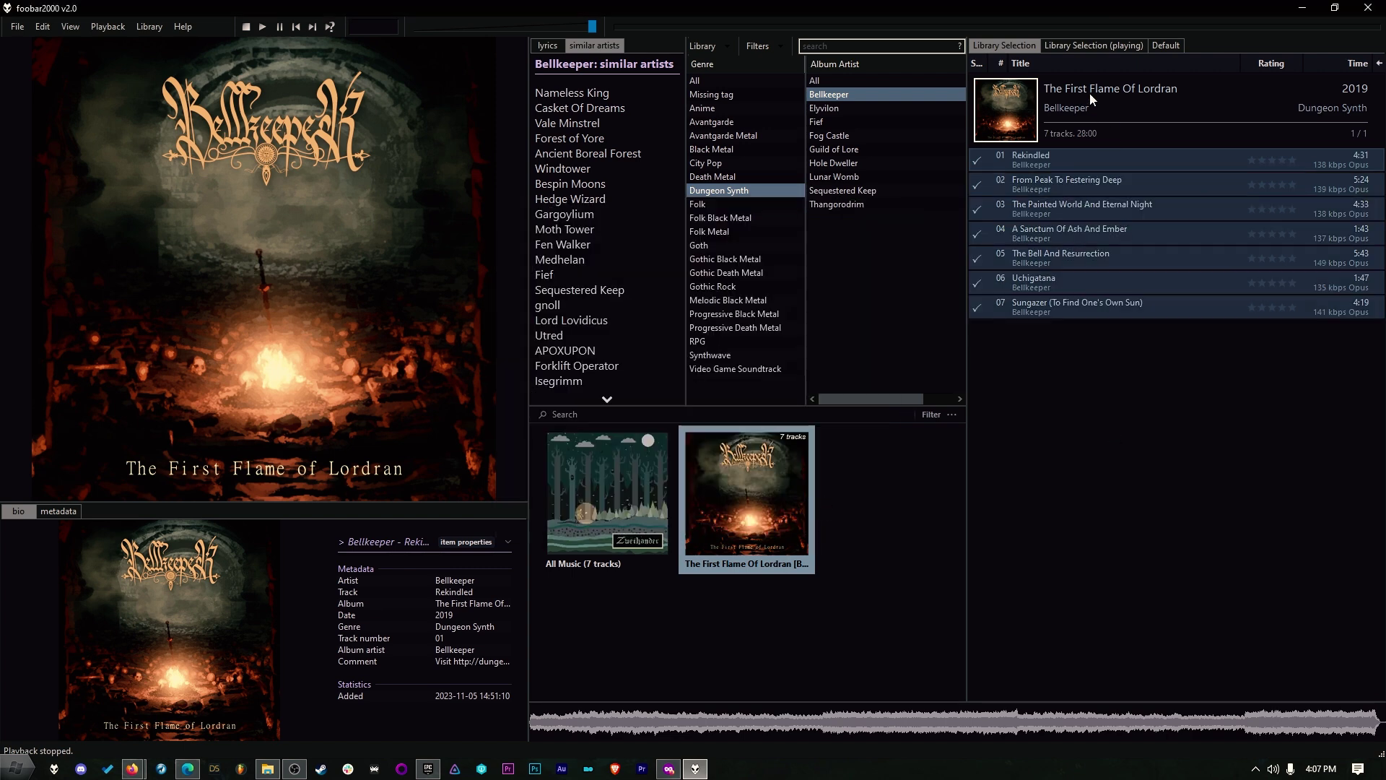
{"action": "right_click", "coordinate": [1089, 93]}
{"action": "left_click", "coordinate": [1084, 463]}
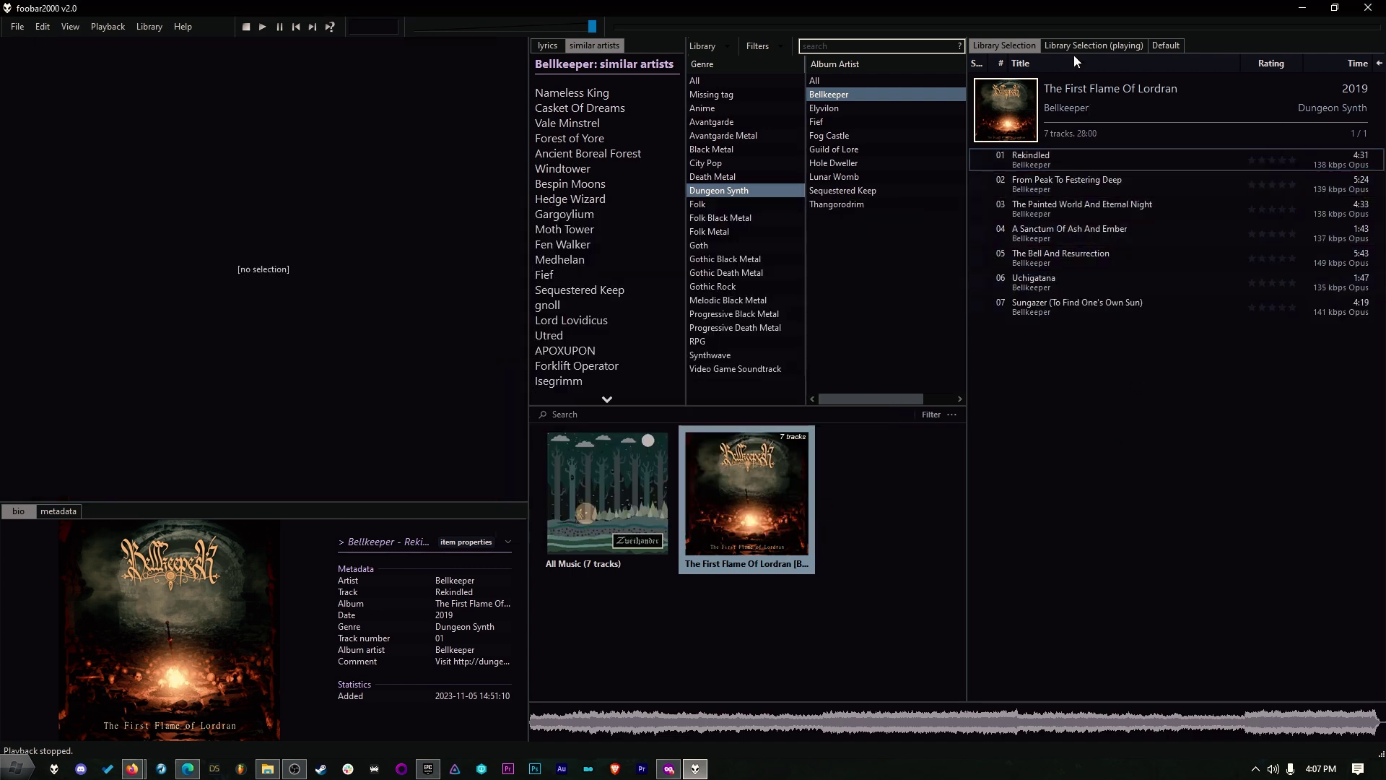
{"action": "left_click", "coordinate": [1111, 88]}
{"action": "key", "text": "alt+Return"}
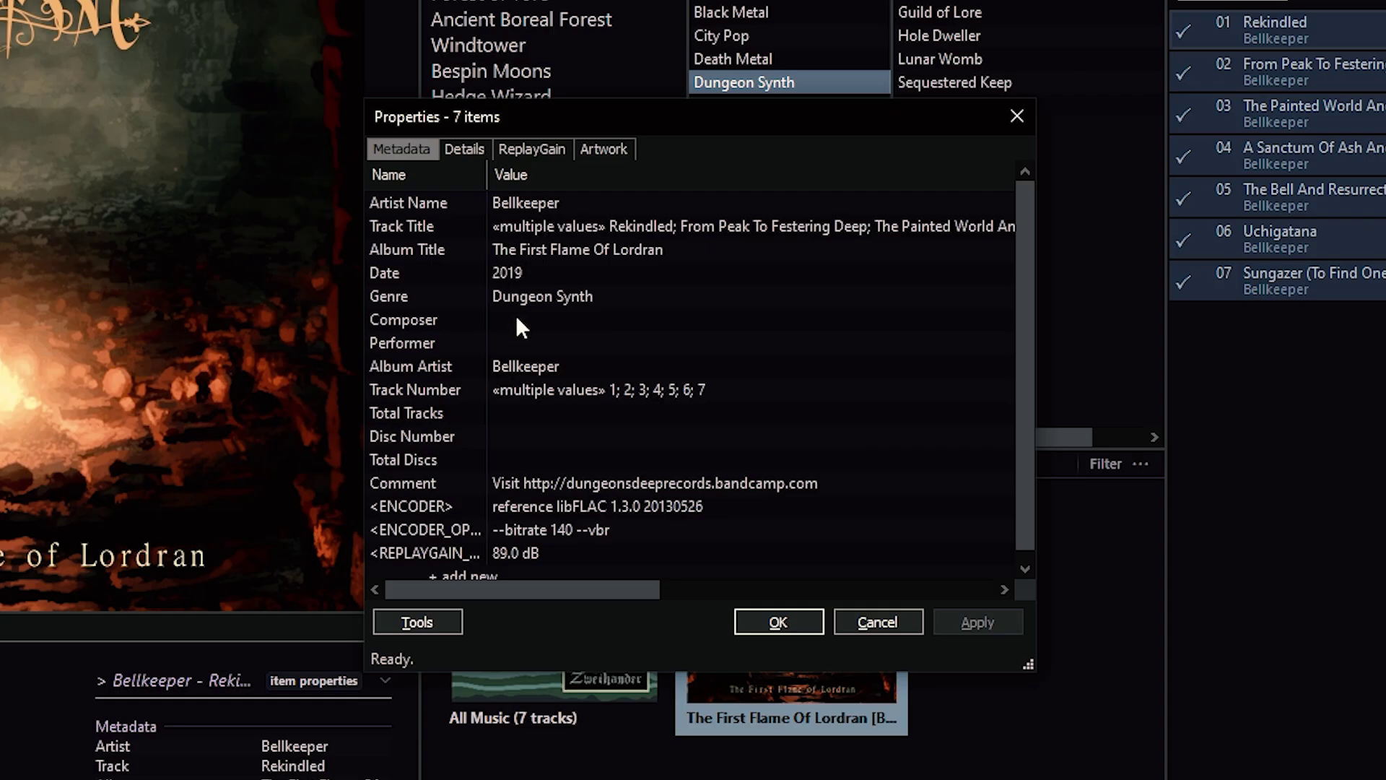
Examine the album's artist, album artist, date, genre, composer and performer metadata fields, and close the properties without changing anything.
{"action": "left_click", "coordinate": [517, 319]}
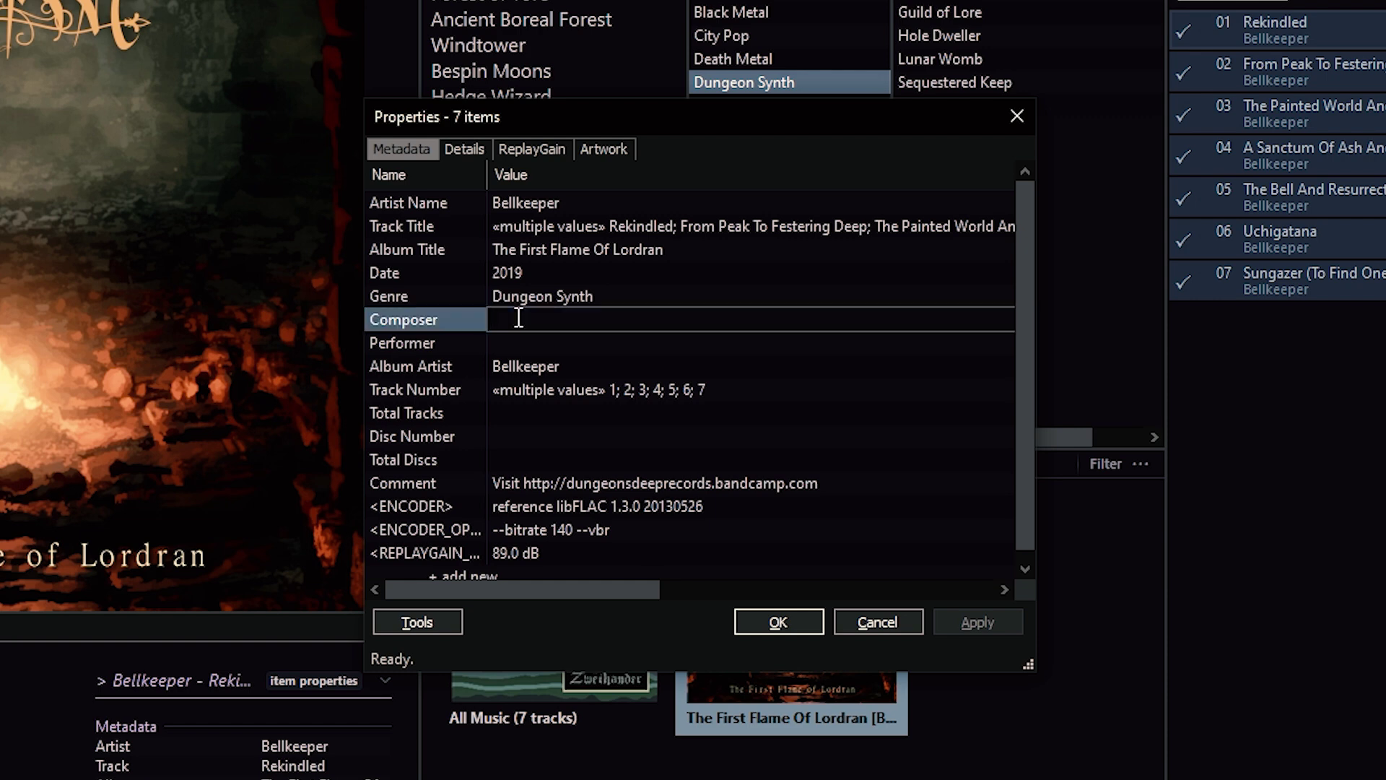
{"action": "left_click", "coordinate": [572, 203]}
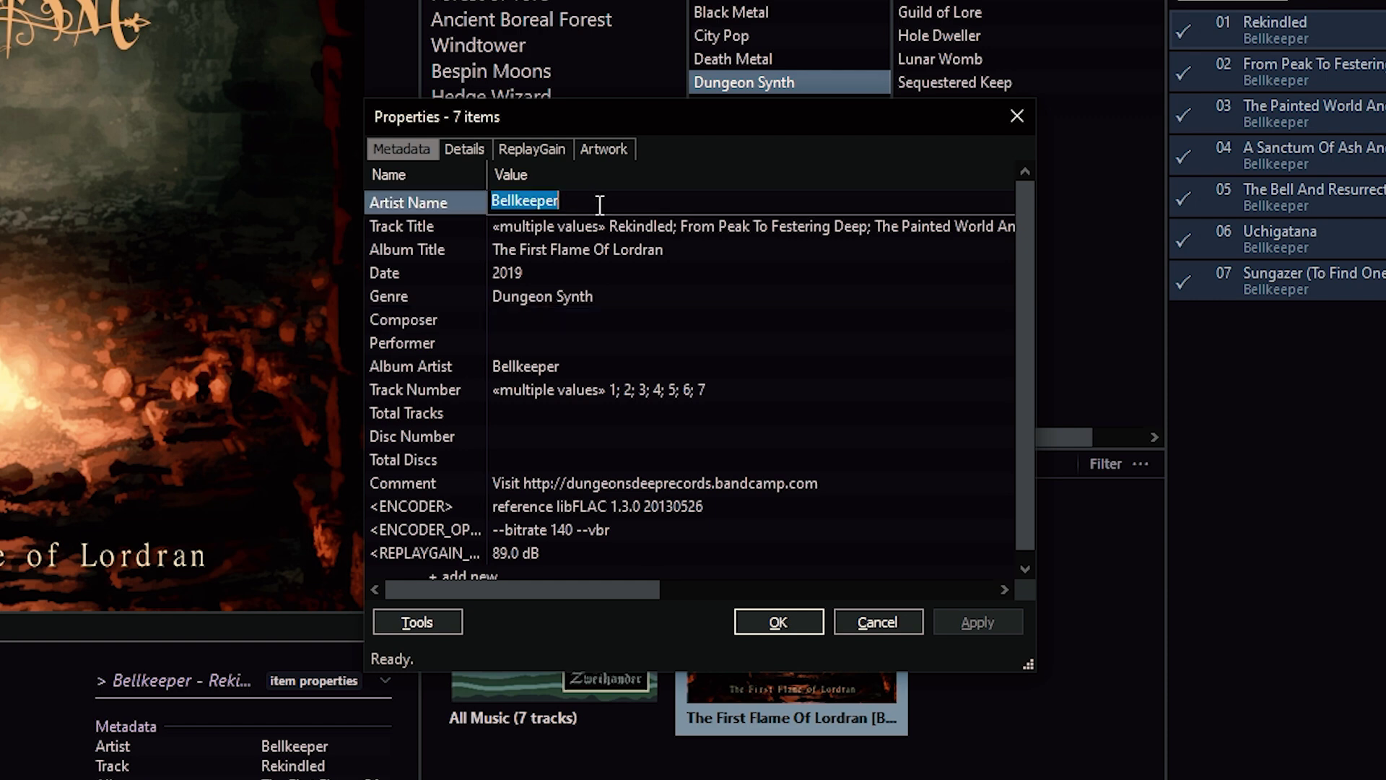
{"action": "left_click", "coordinate": [560, 367]}
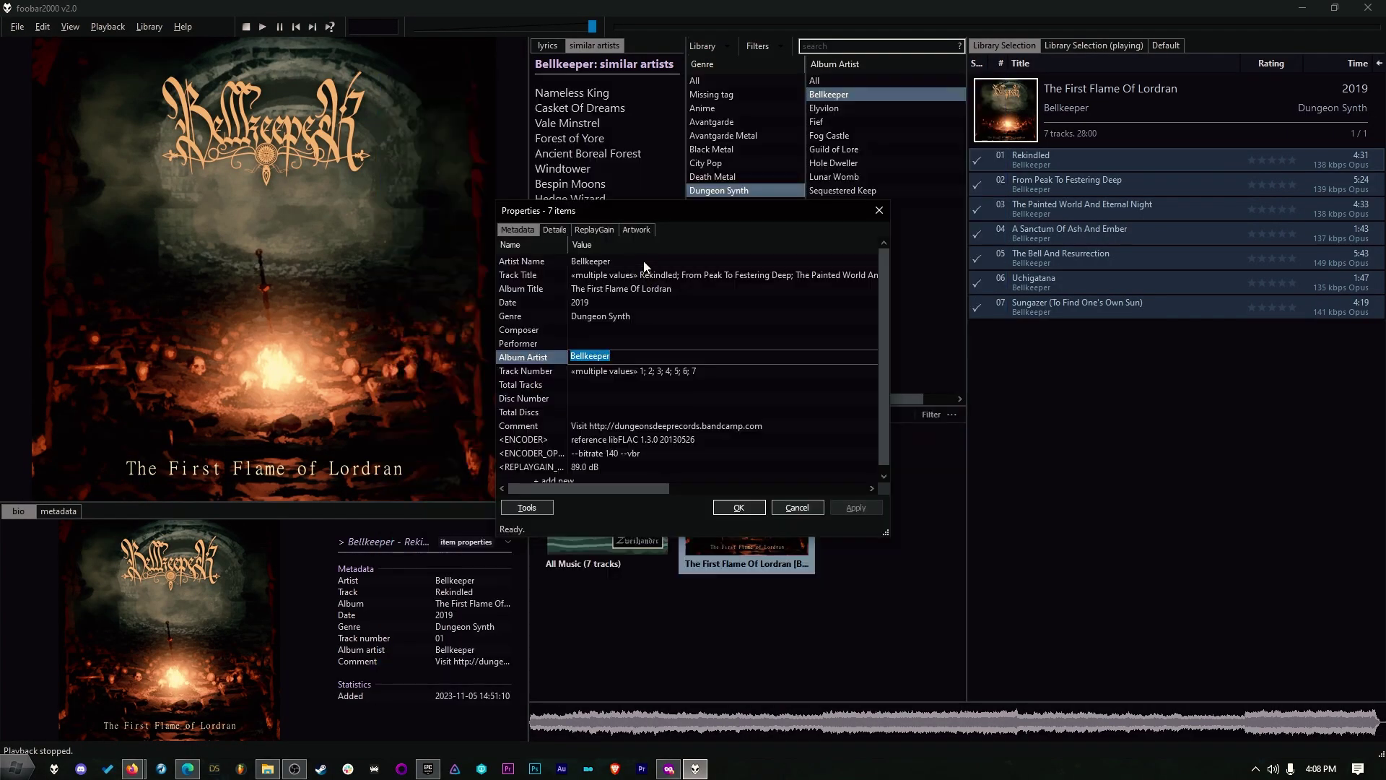
{"action": "double_click", "coordinate": [856, 258]}
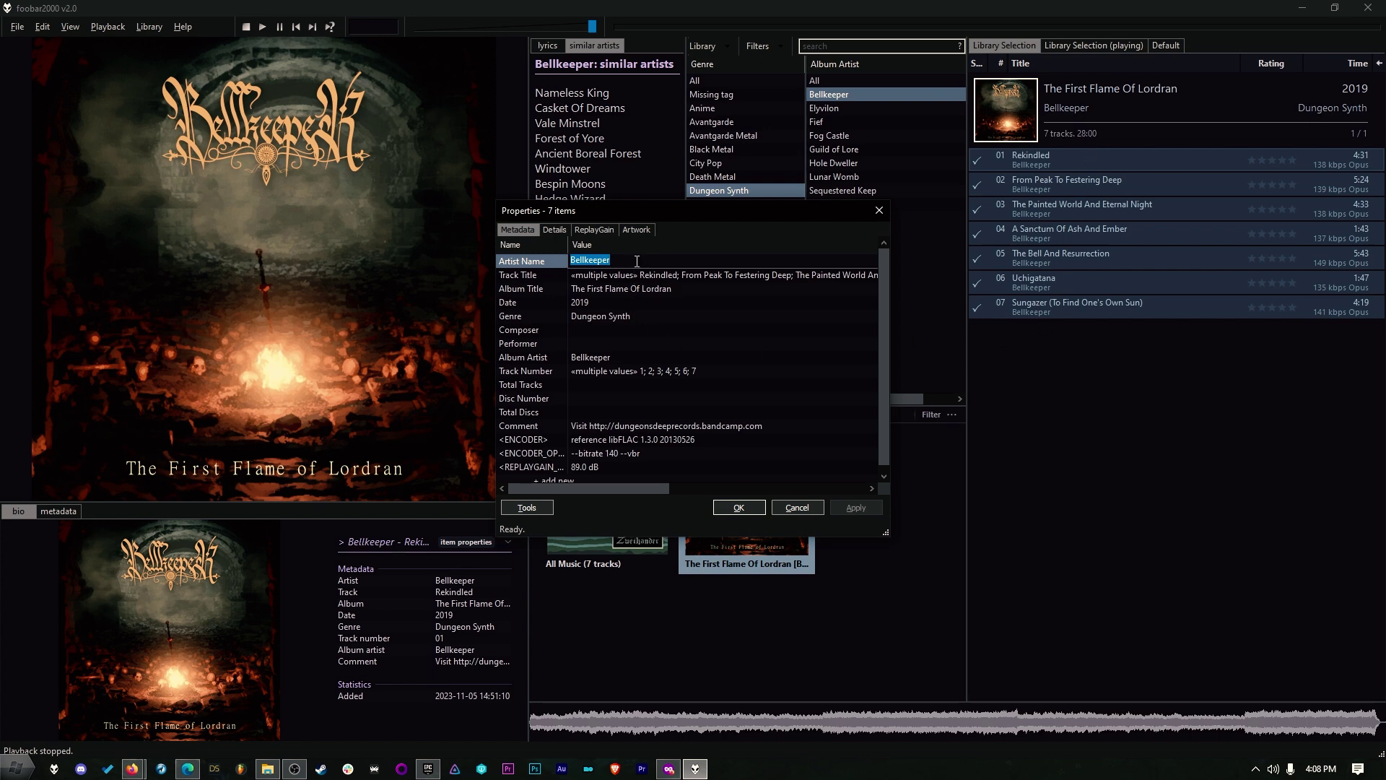
{"action": "double_click", "coordinate": [630, 356]}
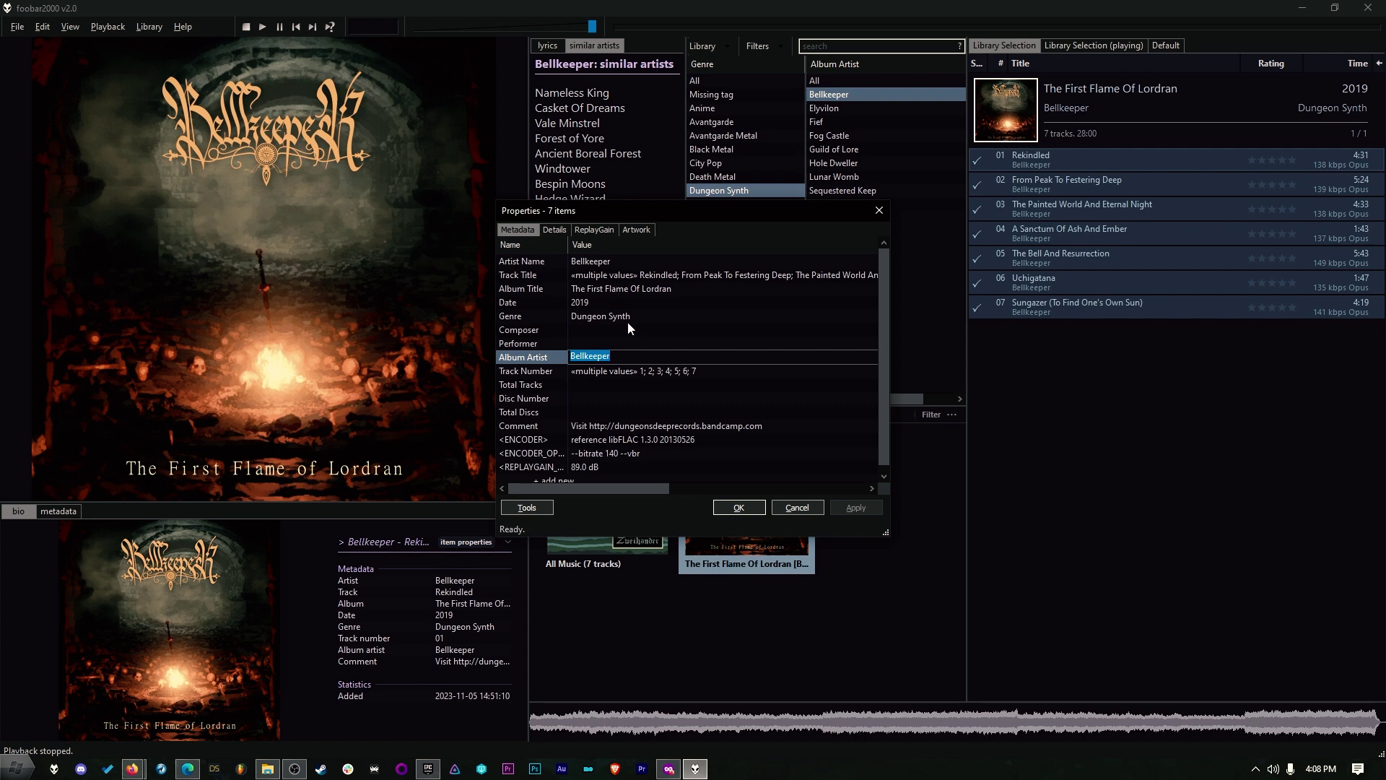
{"action": "double_click", "coordinate": [666, 303]}
{"action": "double_click", "coordinate": [672, 317]}
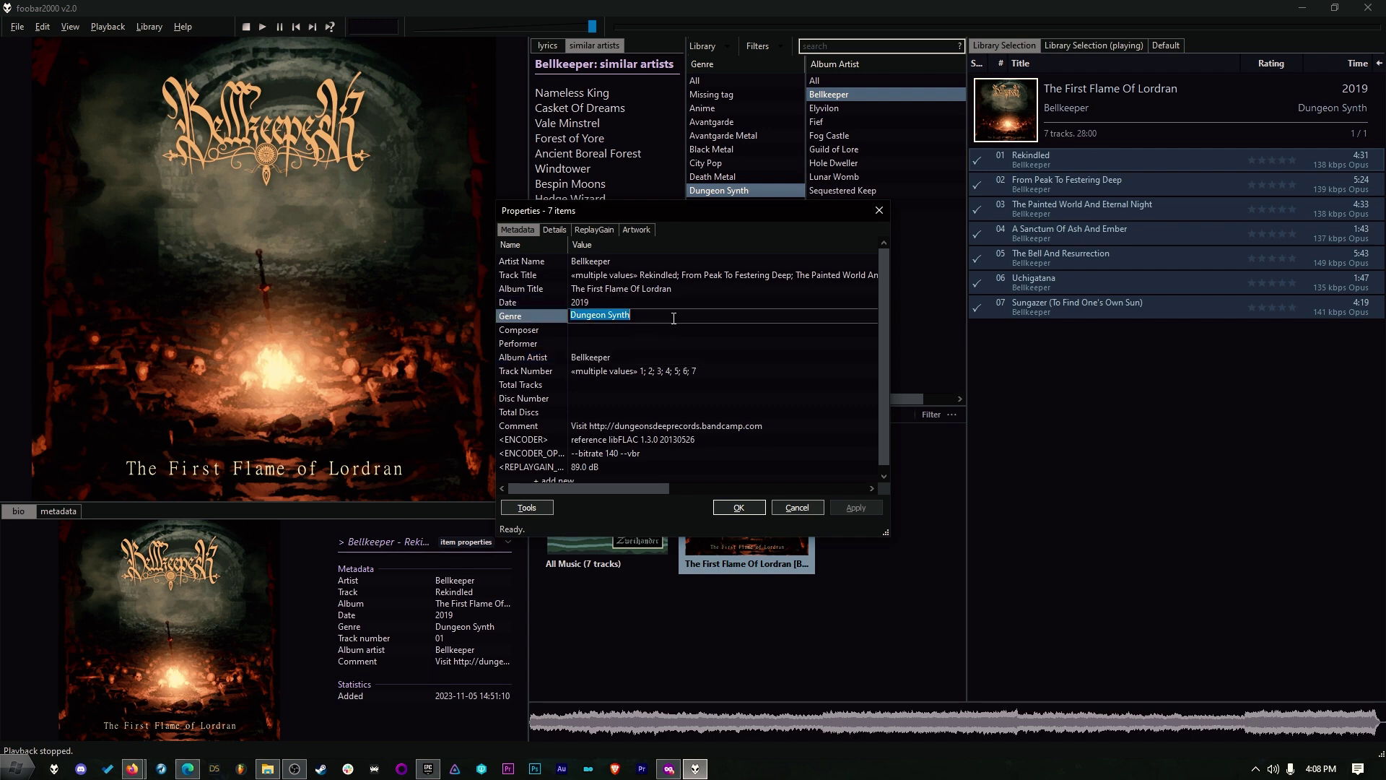
{"action": "double_click", "coordinate": [659, 342]}
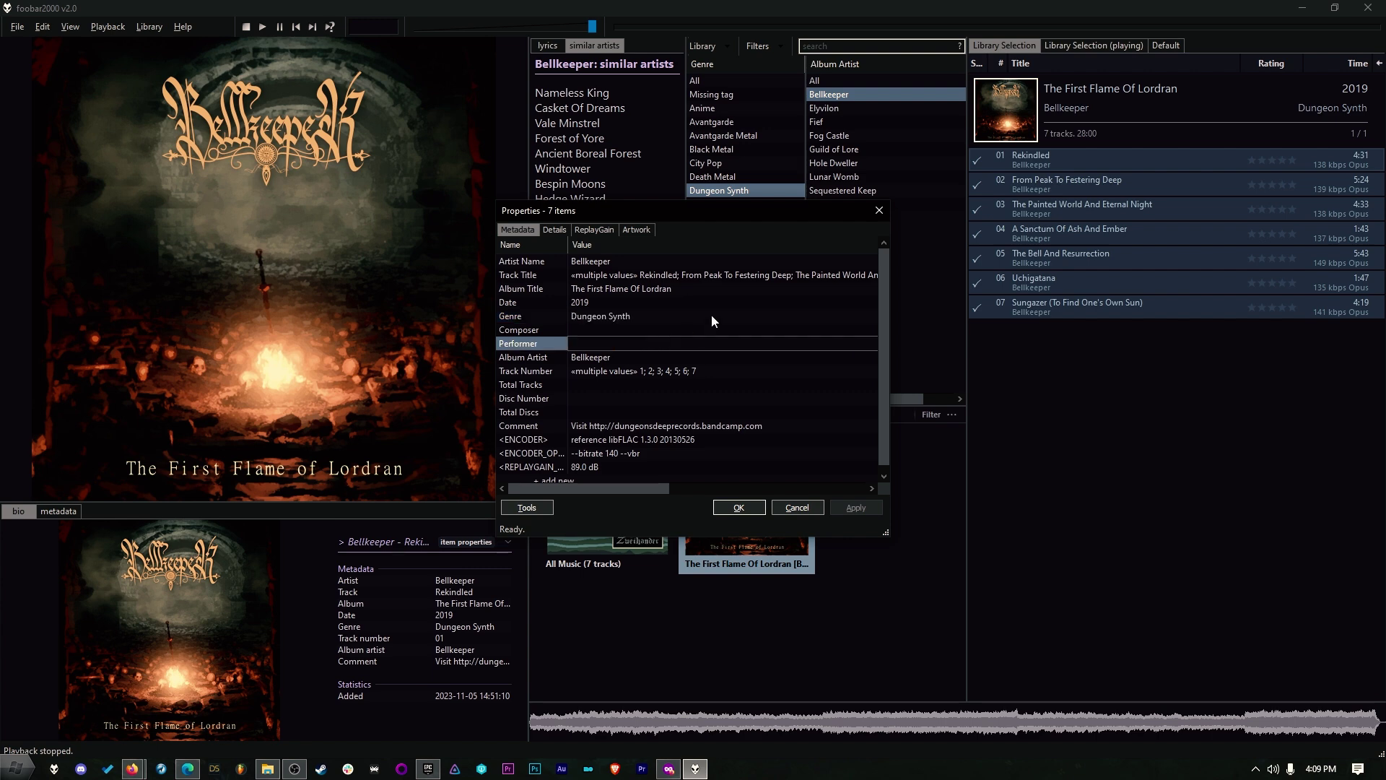
{"action": "left_click", "coordinate": [878, 210]}
Show album artist Hole Dweller with playback stopped, and select the album Another Chance at Peace, followed by flies the coop.
{"action": "double_click", "coordinate": [849, 165]}
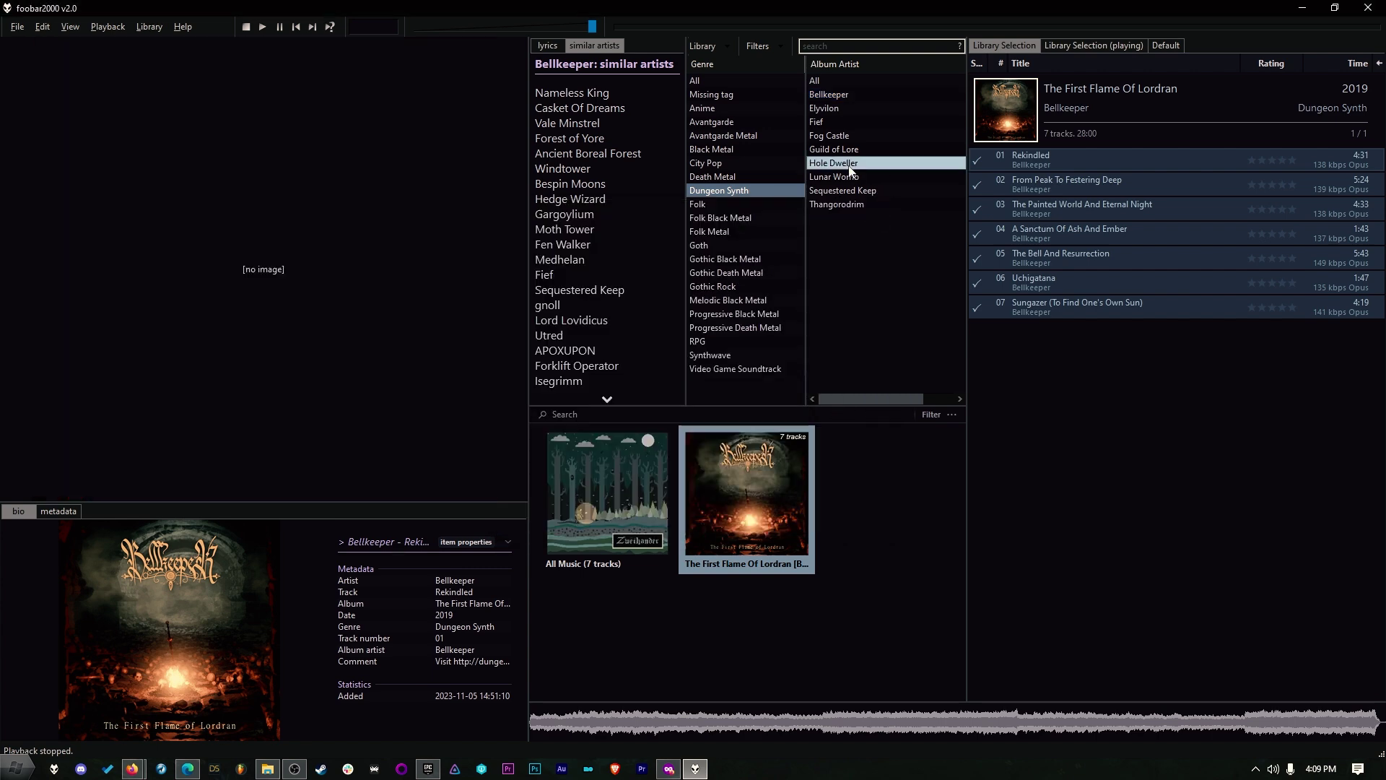
{"action": "key", "text": "XF86AudioStop"}
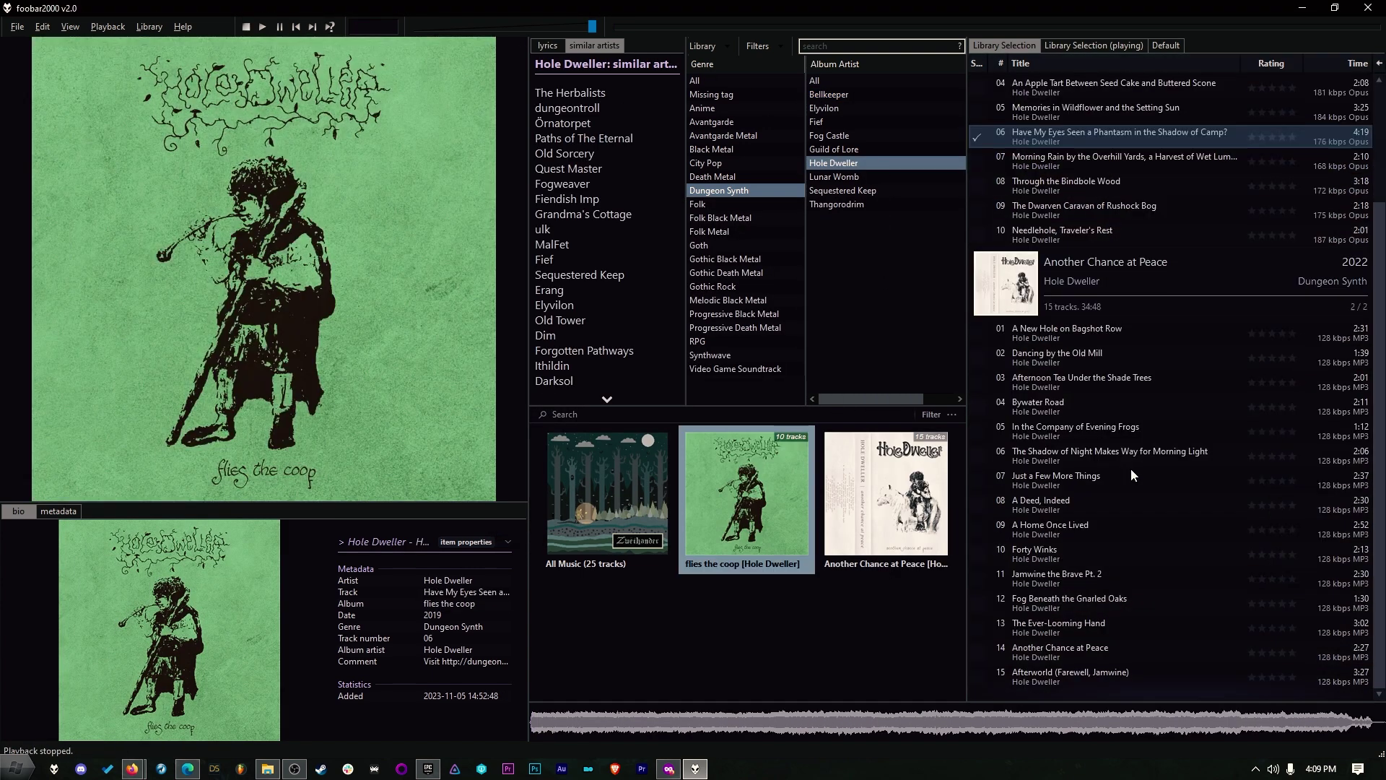
{"action": "left_click", "coordinate": [1145, 417]}
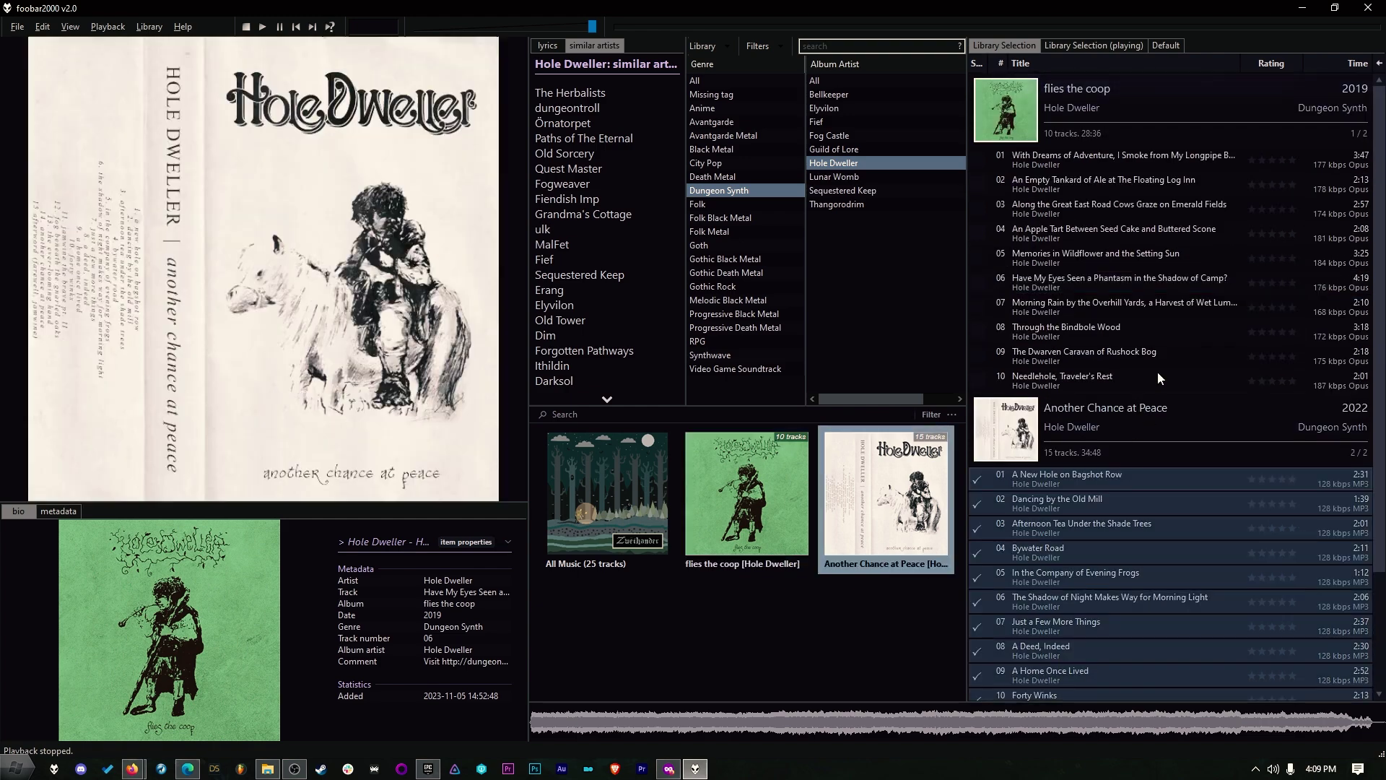
{"action": "left_click", "coordinate": [1127, 93]}
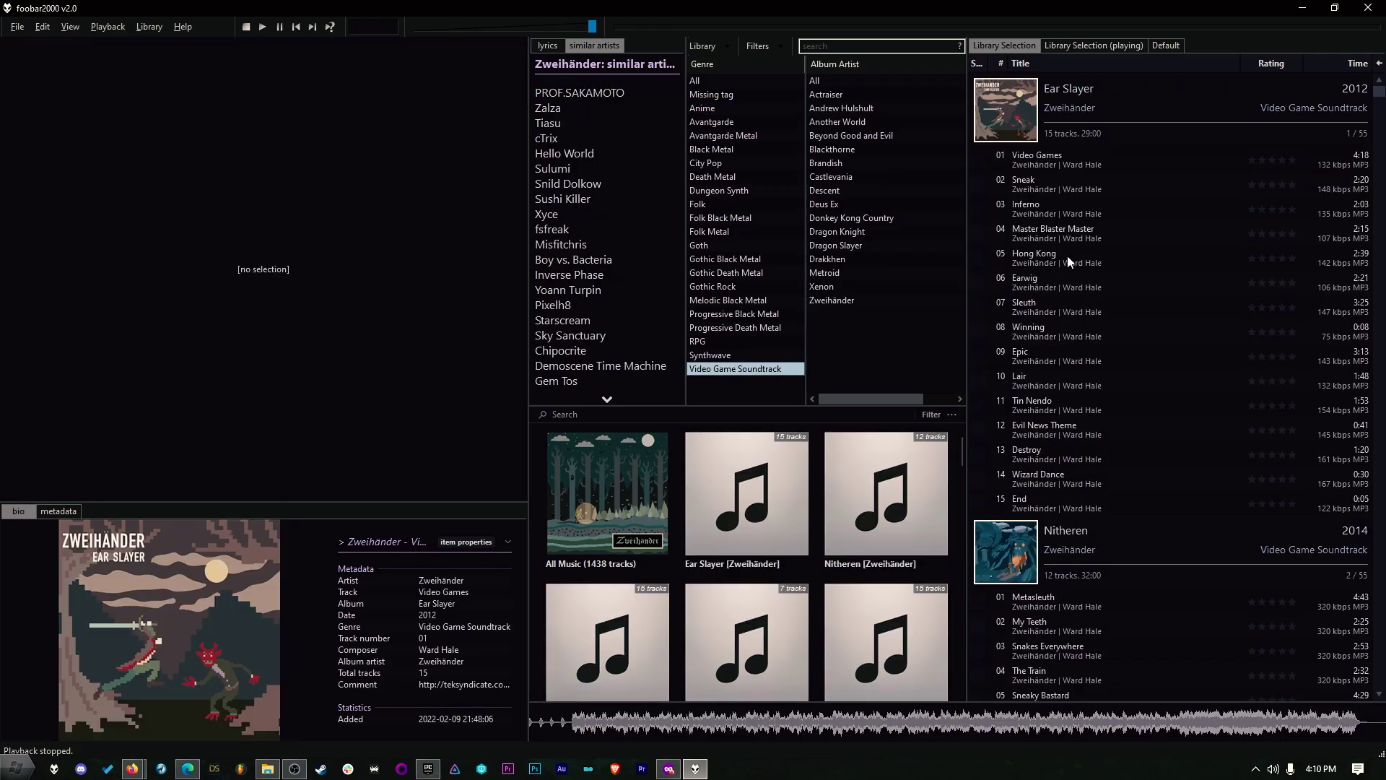
Add a custom metadata field named System with the value SNES to all tracks of the album Actraiser 2 and apply it.
{"action": "right_click", "coordinate": [1087, 201]}
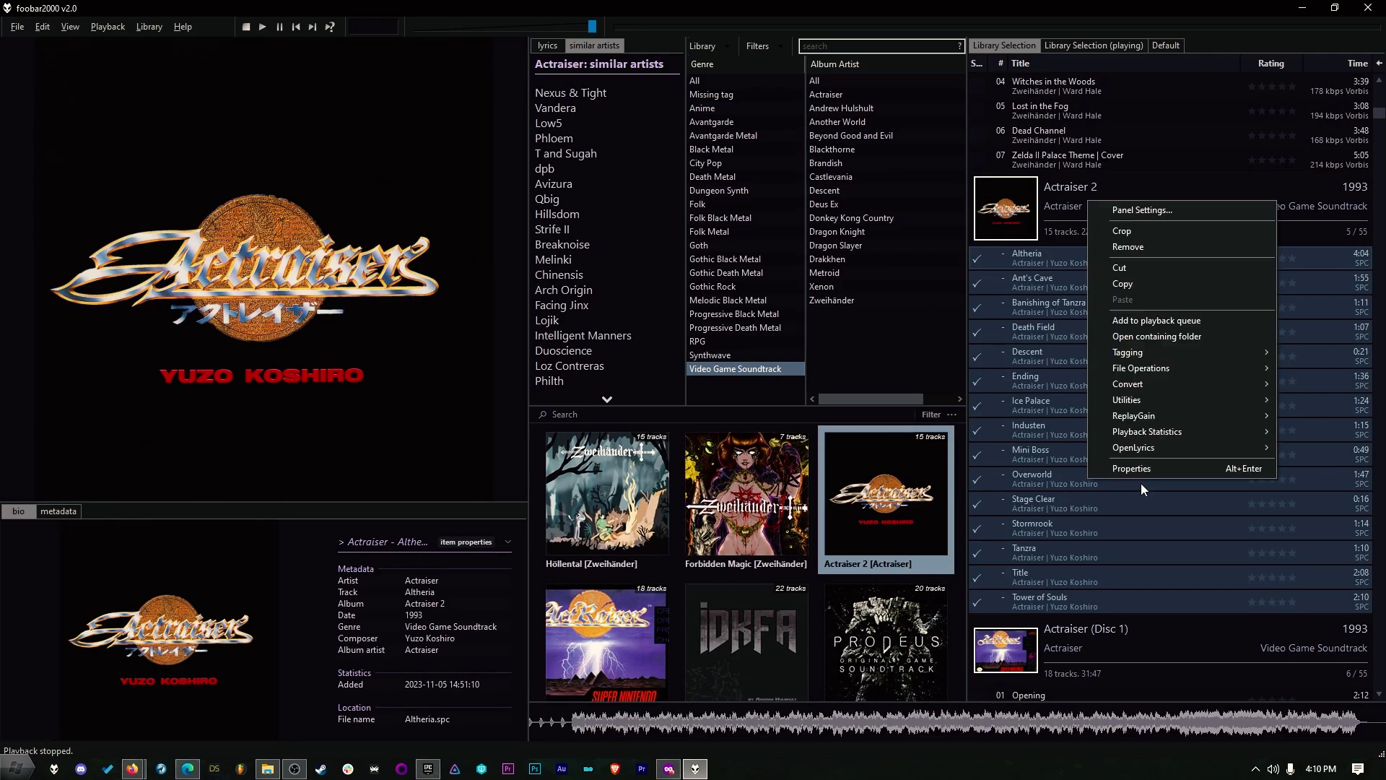
{"action": "left_click", "coordinate": [1155, 467]}
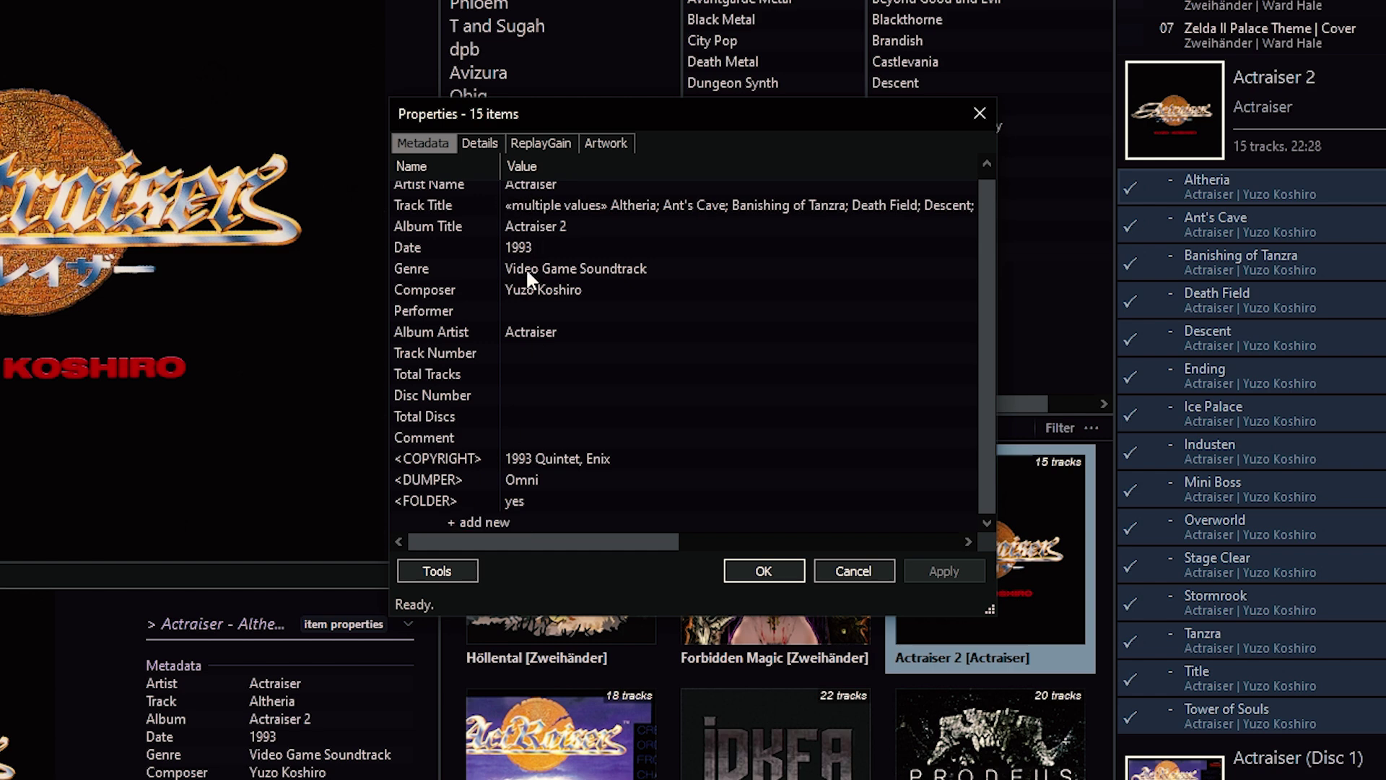
{"action": "left_click", "coordinate": [478, 519]}
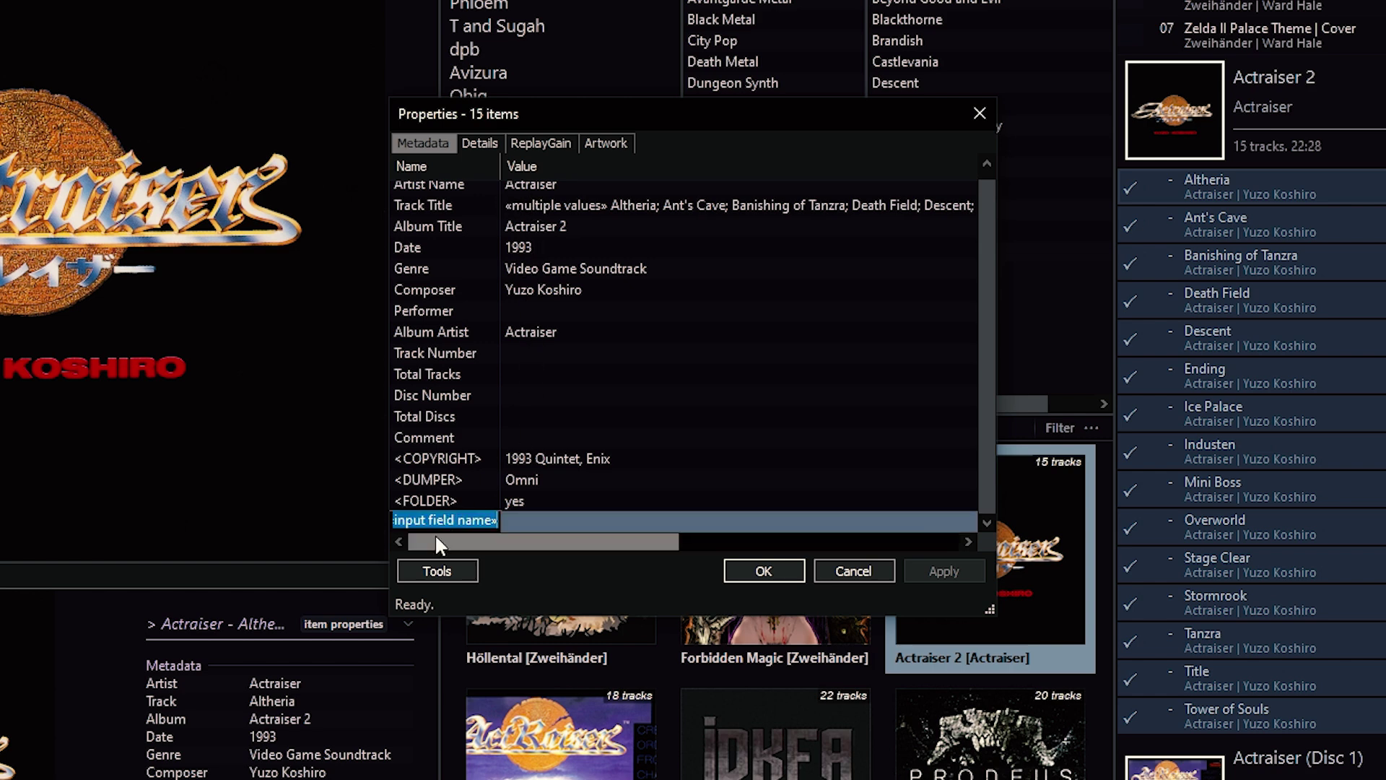
{"action": "type", "text": "System"}
{"action": "key", "text": "Return"}
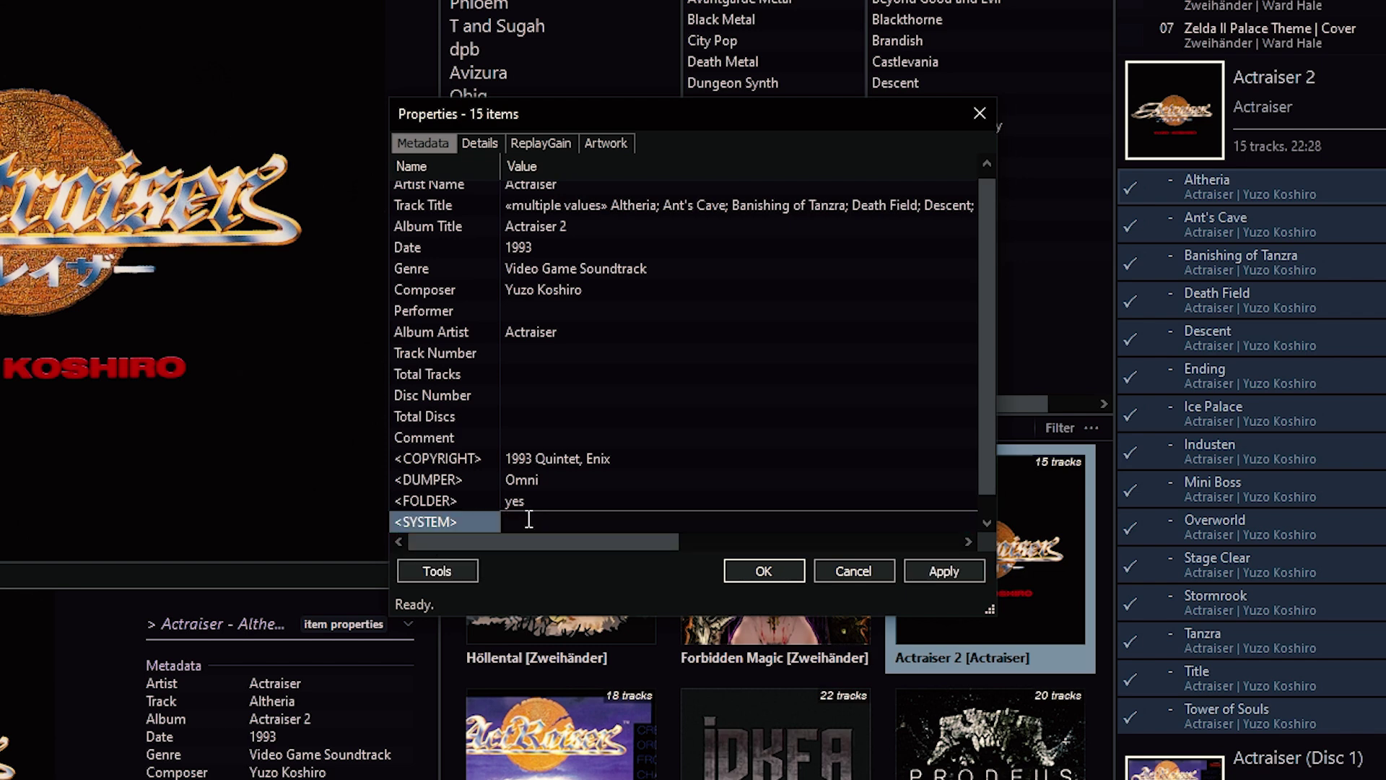
{"action": "type", "text": "SNES"}
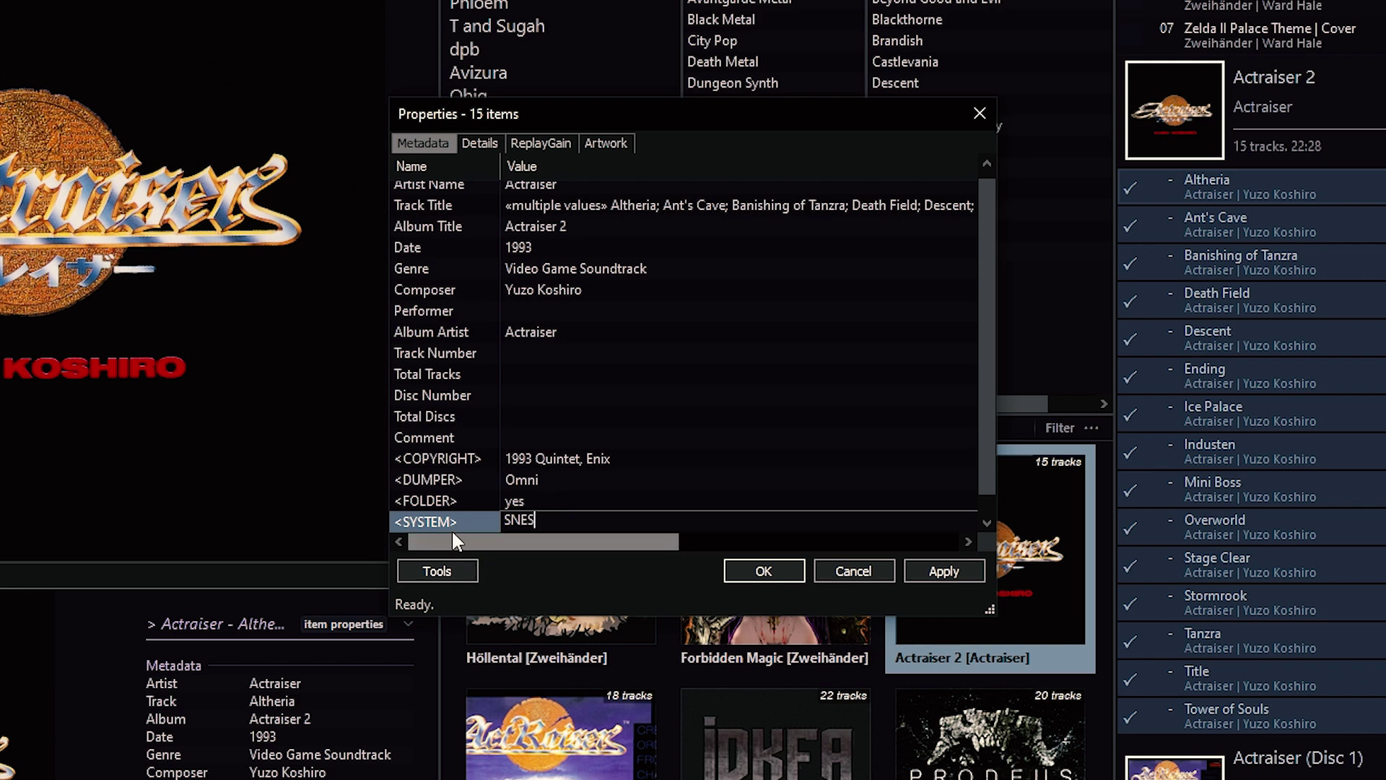
{"action": "left_click", "coordinate": [934, 570]}
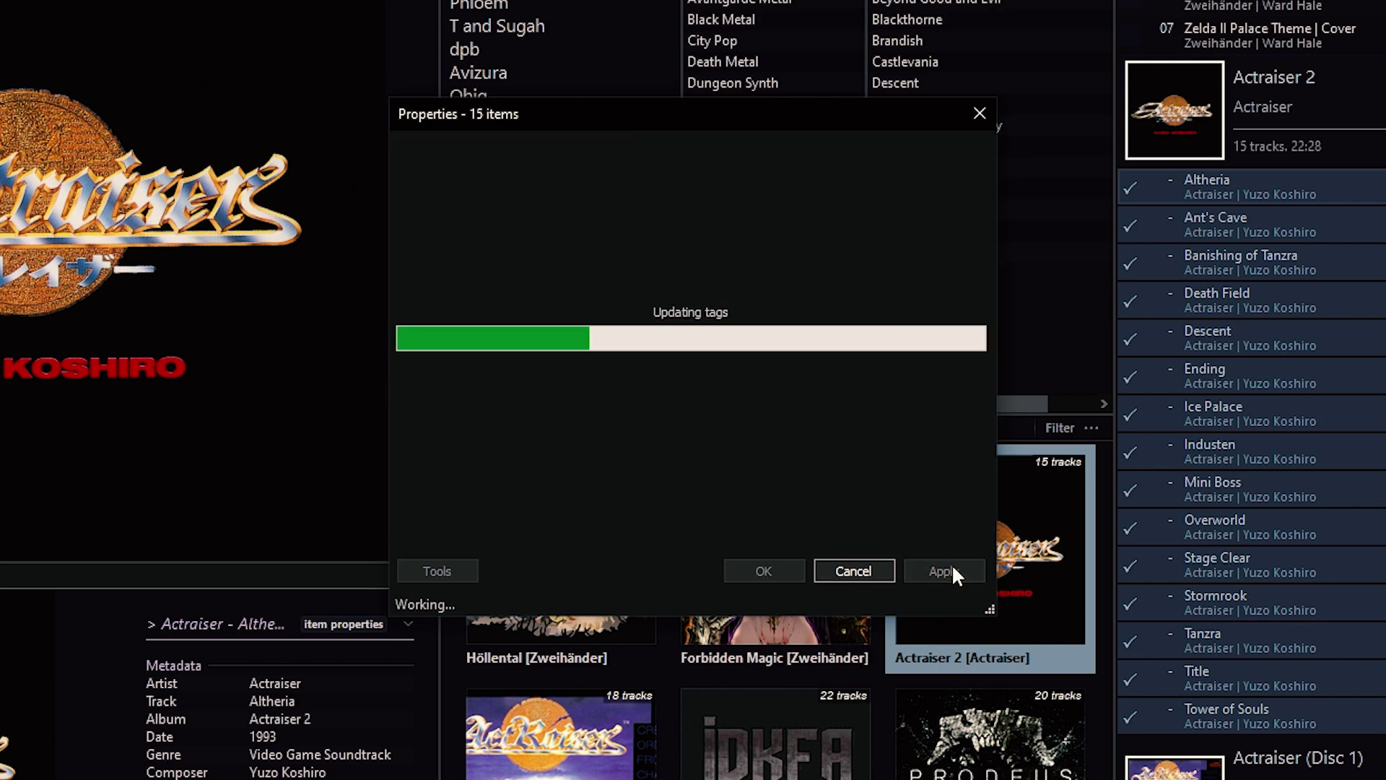
{"action": "left_click", "coordinate": [750, 569]}
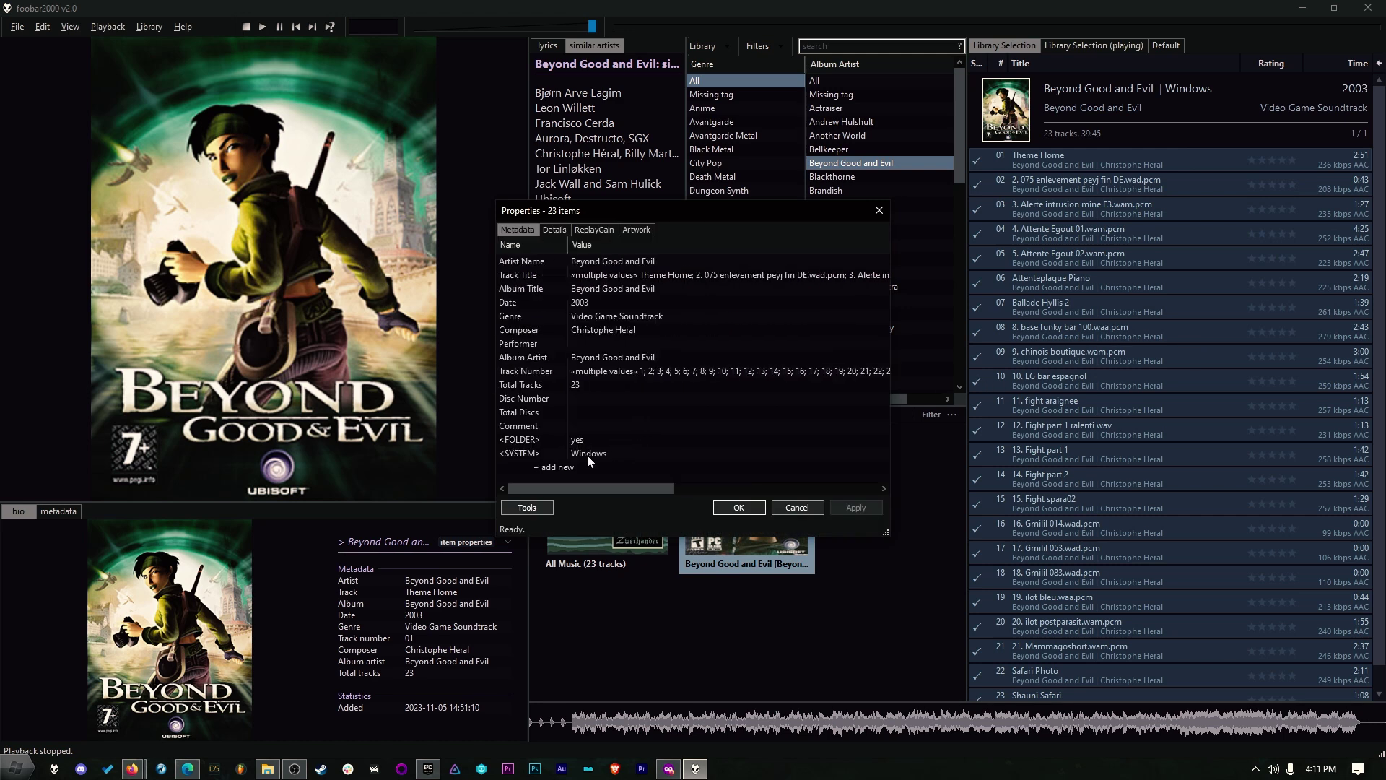
Close the Beyond Good and Evil properties without changes and compare its album listing with that of album artist Blackthorne.
{"action": "left_click", "coordinate": [813, 506]}
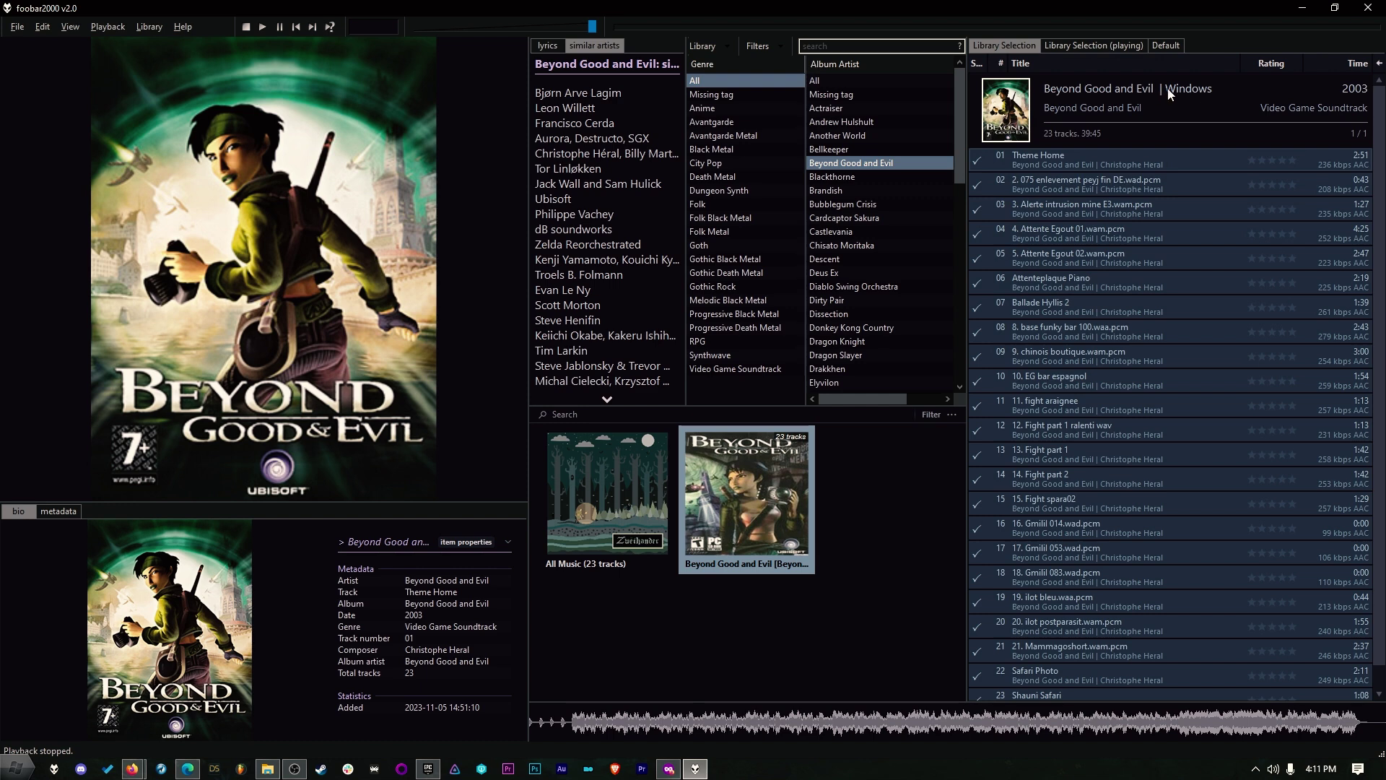
{"action": "left_click", "coordinate": [848, 177]}
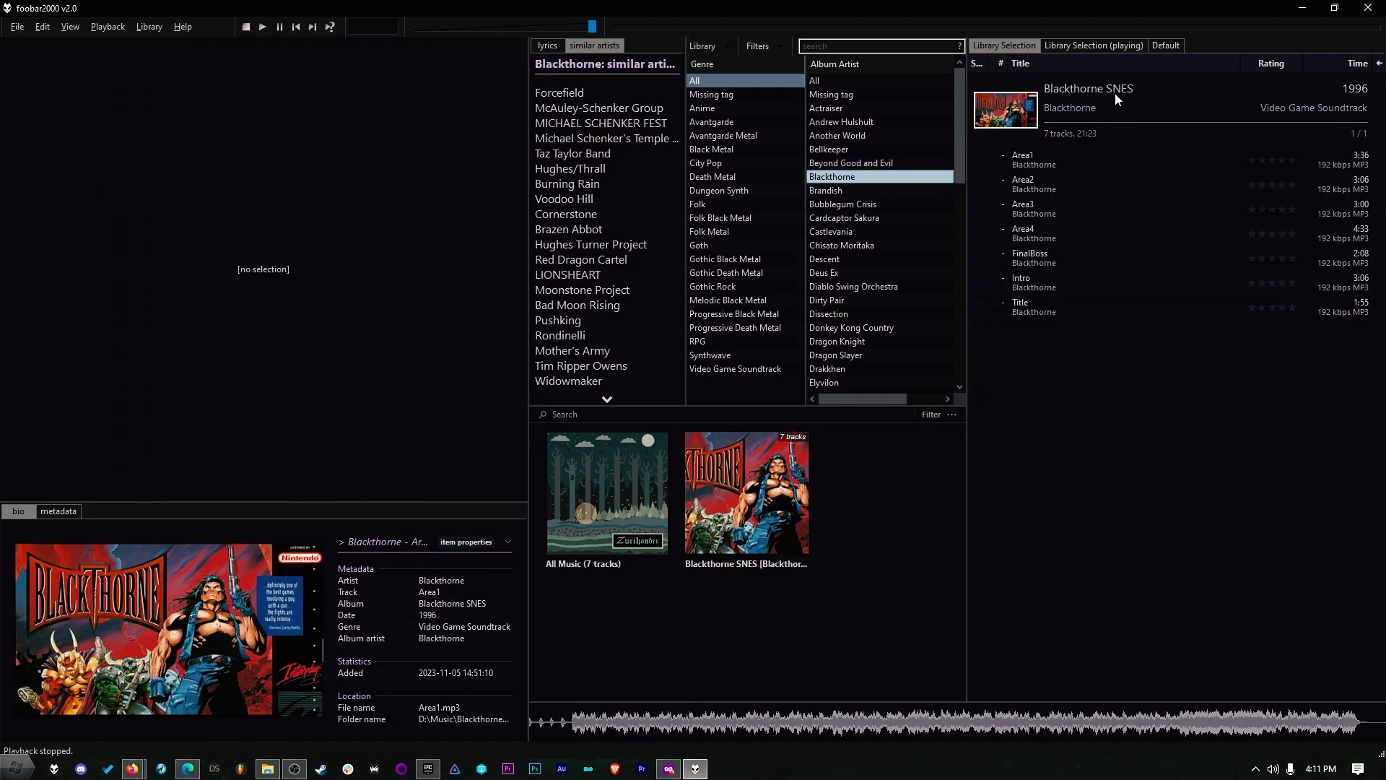
{"action": "left_click", "coordinate": [877, 165]}
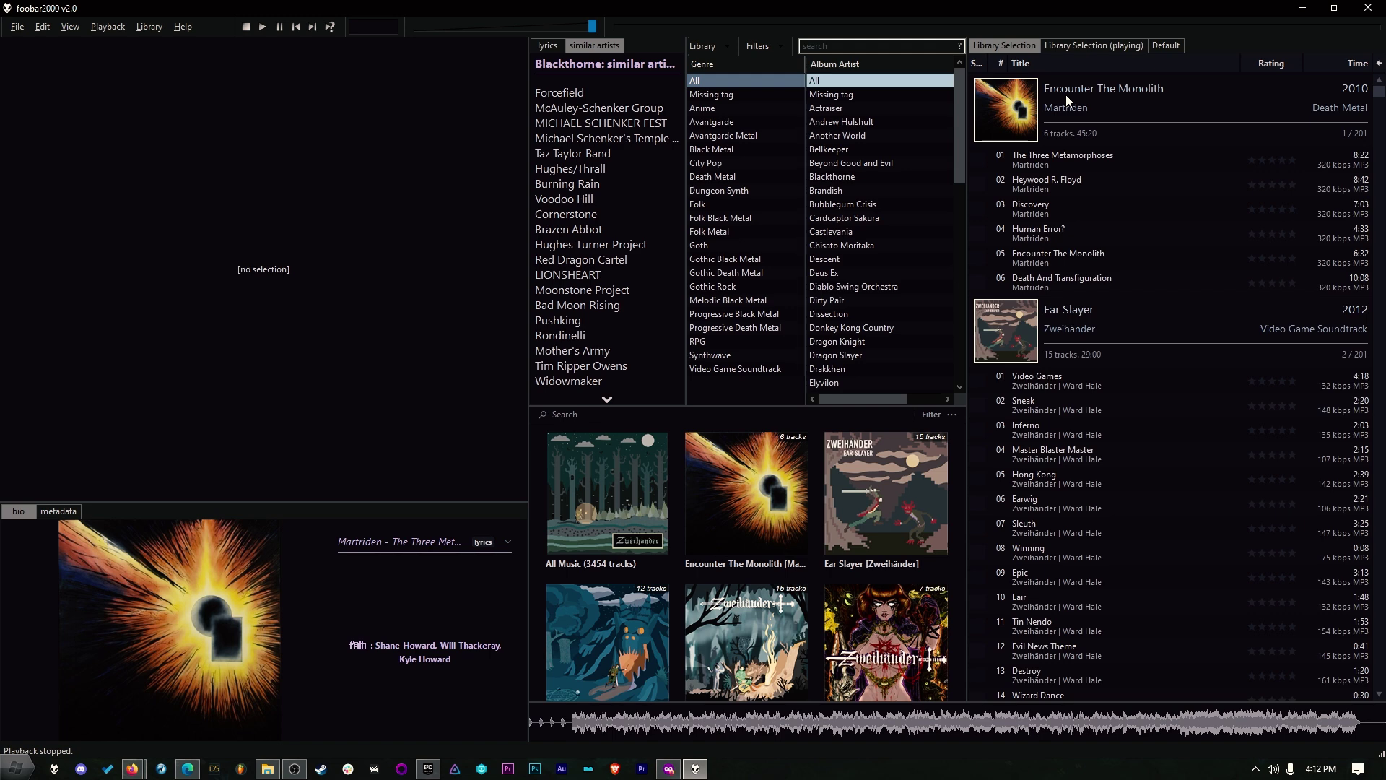
Select the first track of Encounter The Monolith and open the File Operations setup for moving files.
{"action": "left_click", "coordinate": [1066, 163]}
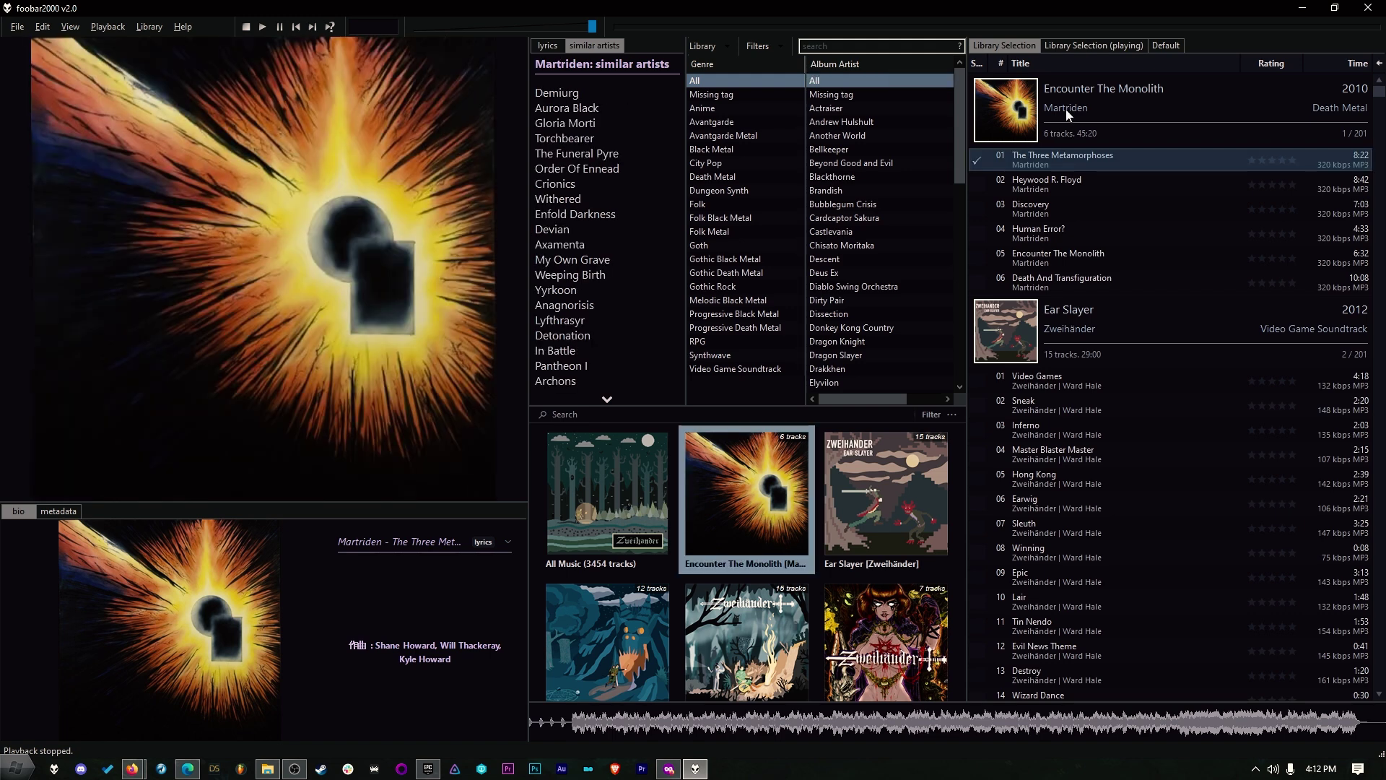
{"action": "right_click", "coordinate": [1089, 88]}
{"action": "mouse_move", "coordinate": [1167, 262]}
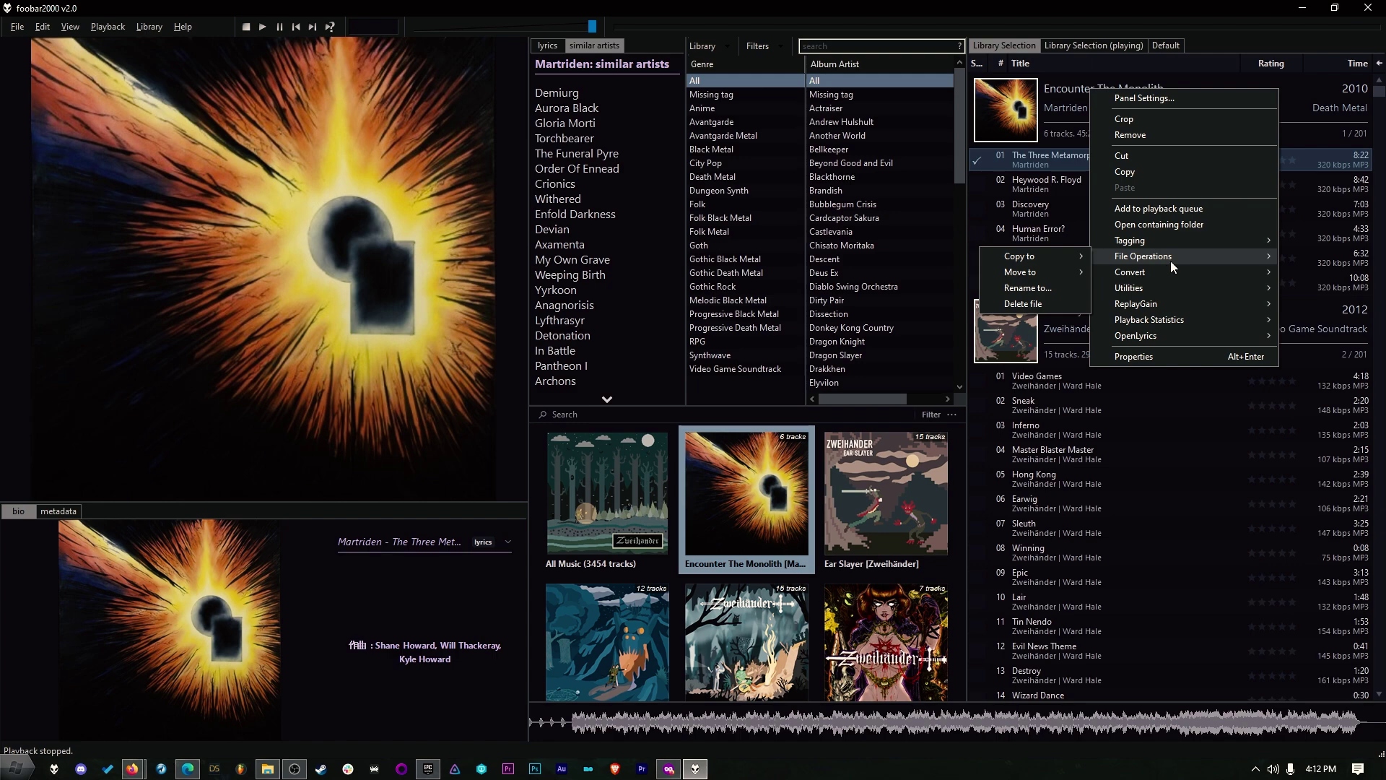
{"action": "mouse_move", "coordinate": [1064, 275]}
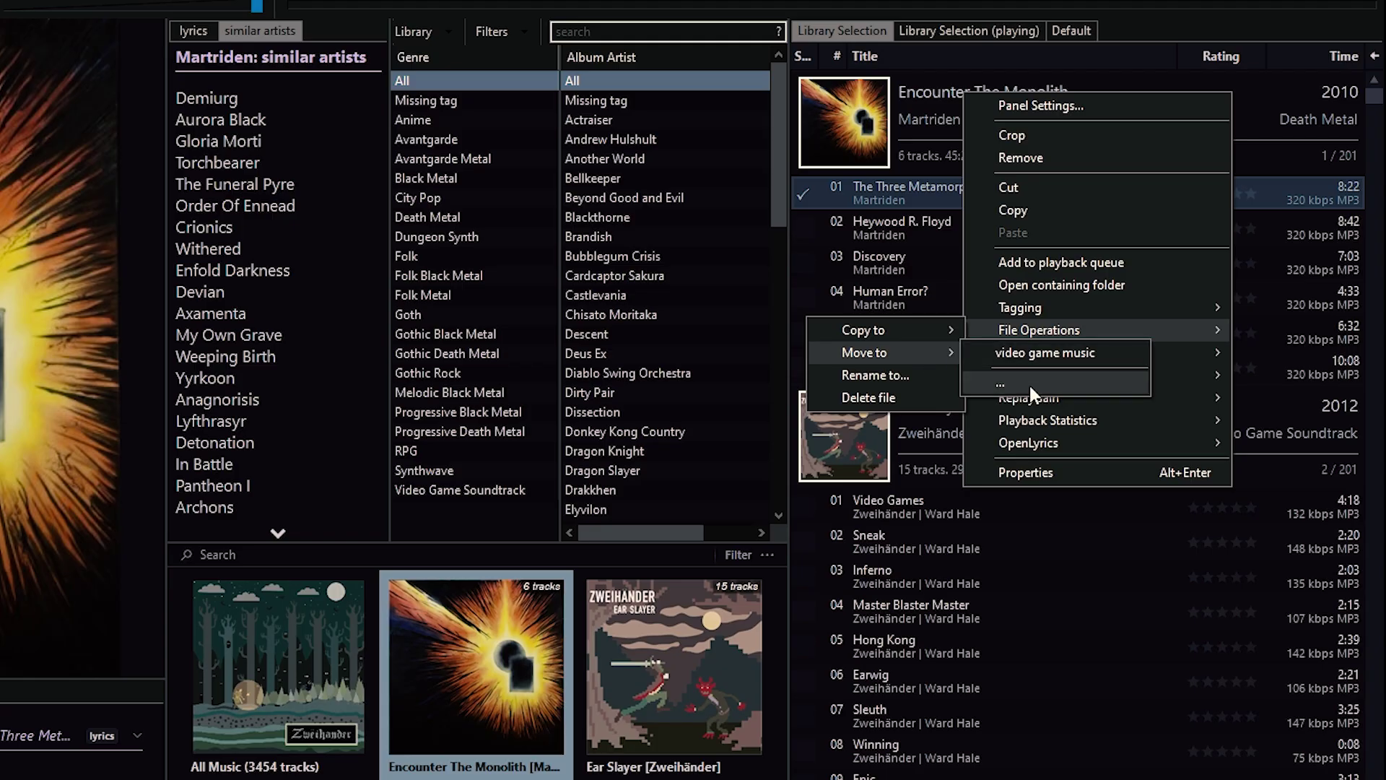
{"action": "left_click", "coordinate": [1030, 385]}
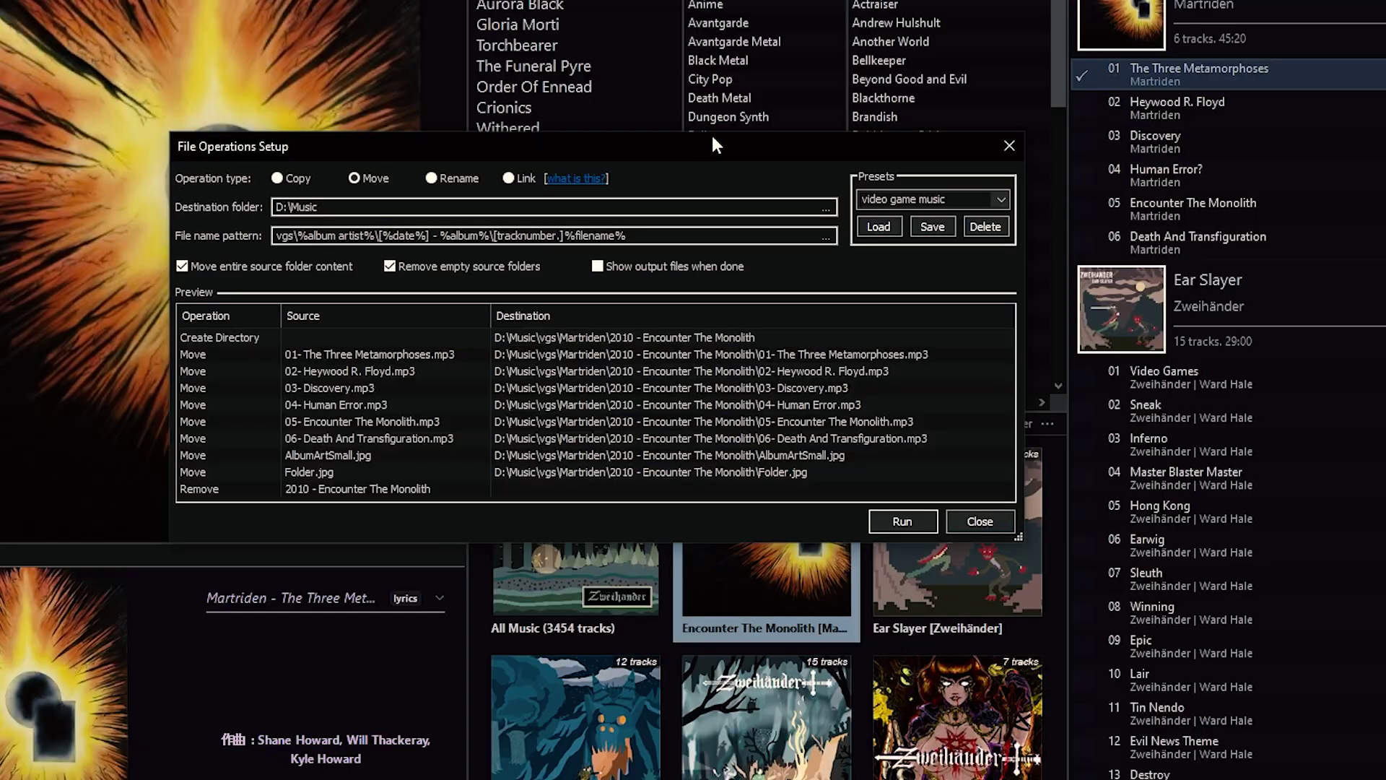
Reposition and enlarge the File Operations Setup dialog and examine its destination folder and file name pattern.
{"action": "left_click_drag", "start_coordinate": [713, 144], "coordinate": [745, 82]}
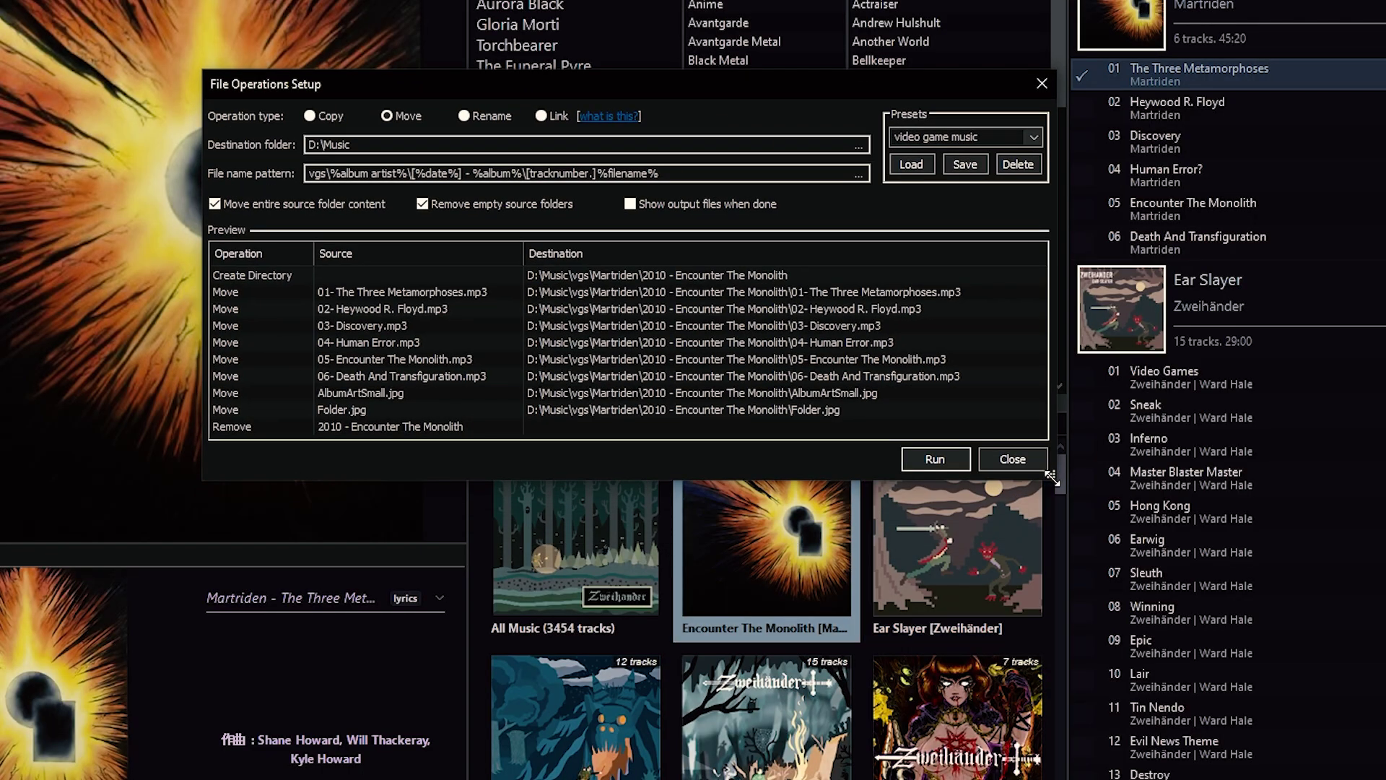
{"action": "left_click_drag", "start_coordinate": [1050, 474], "coordinate": [1184, 707]}
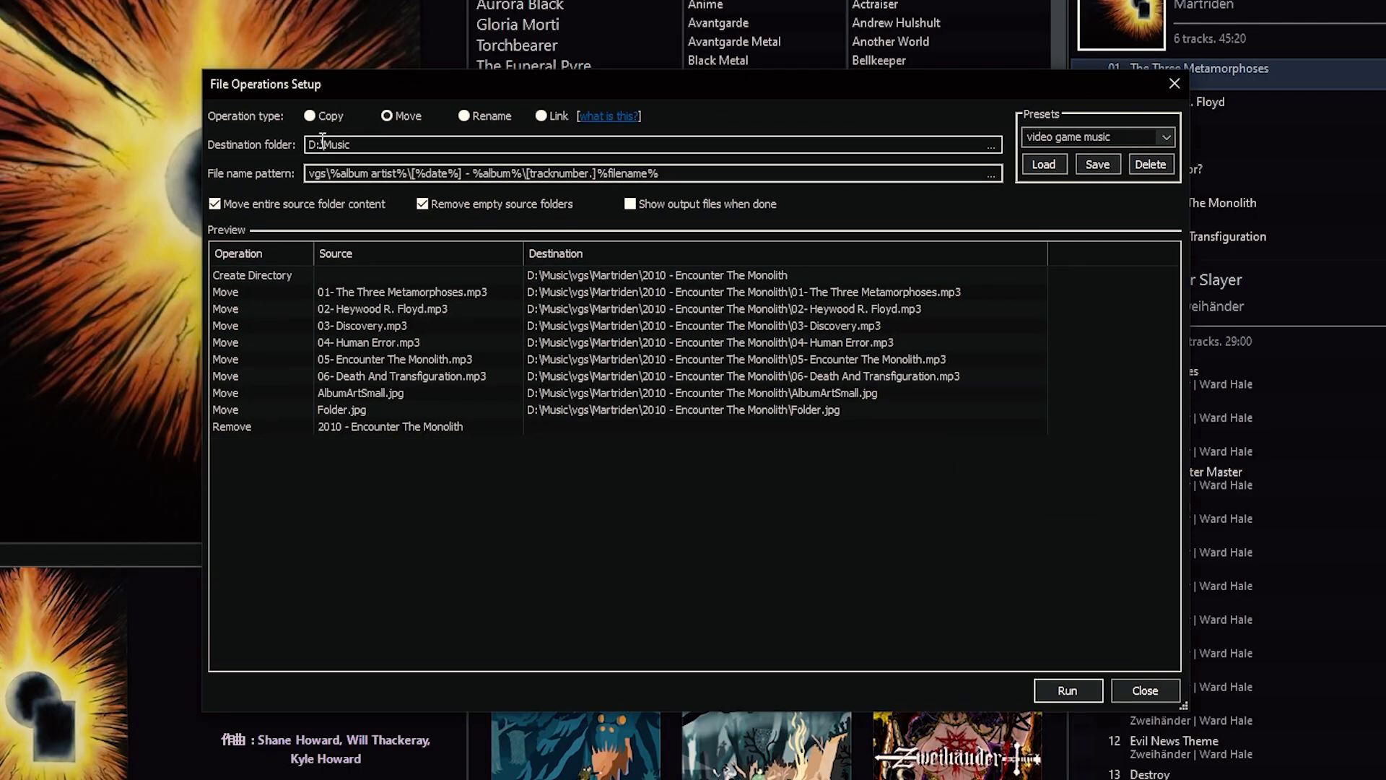
{"action": "left_click_drag", "start_coordinate": [350, 147], "coordinate": [305, 150]}
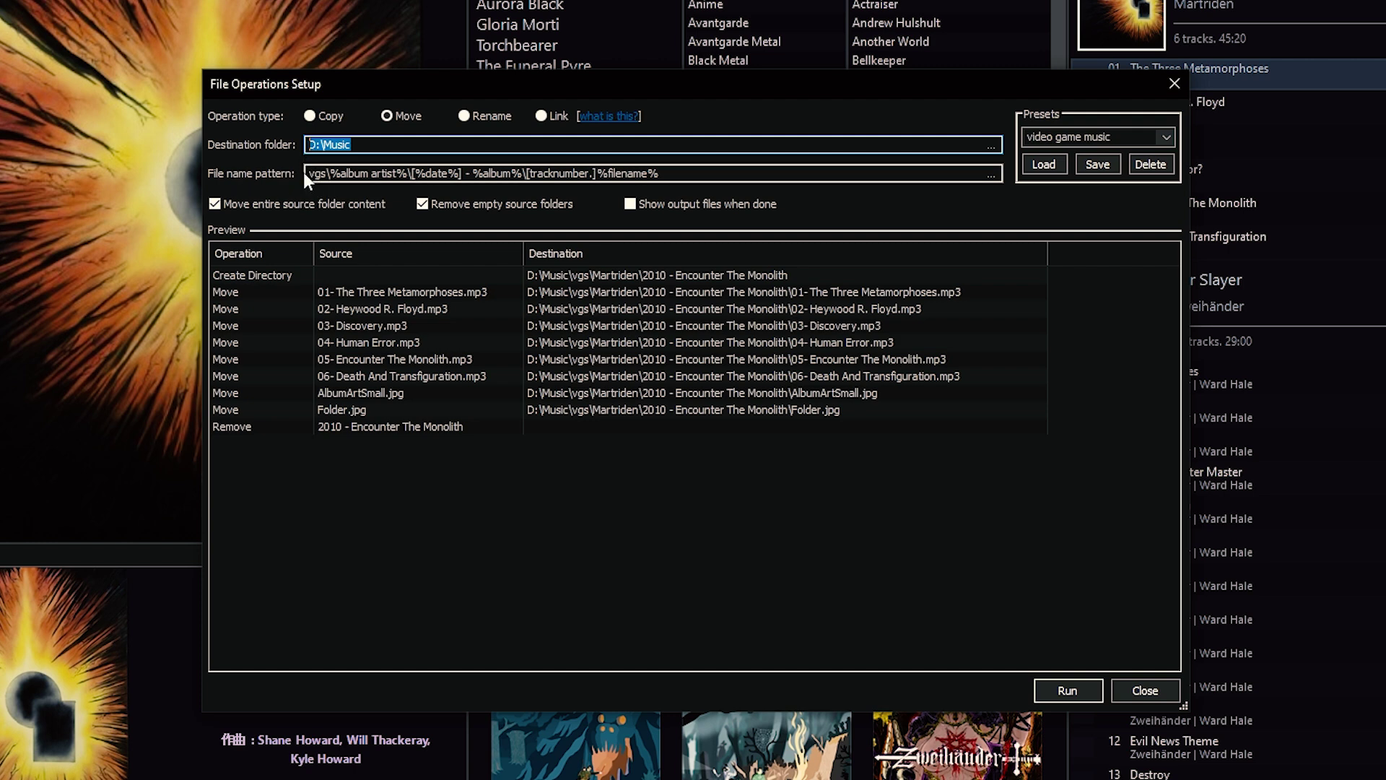
{"action": "left_click_drag", "start_coordinate": [306, 173], "coordinate": [750, 156]}
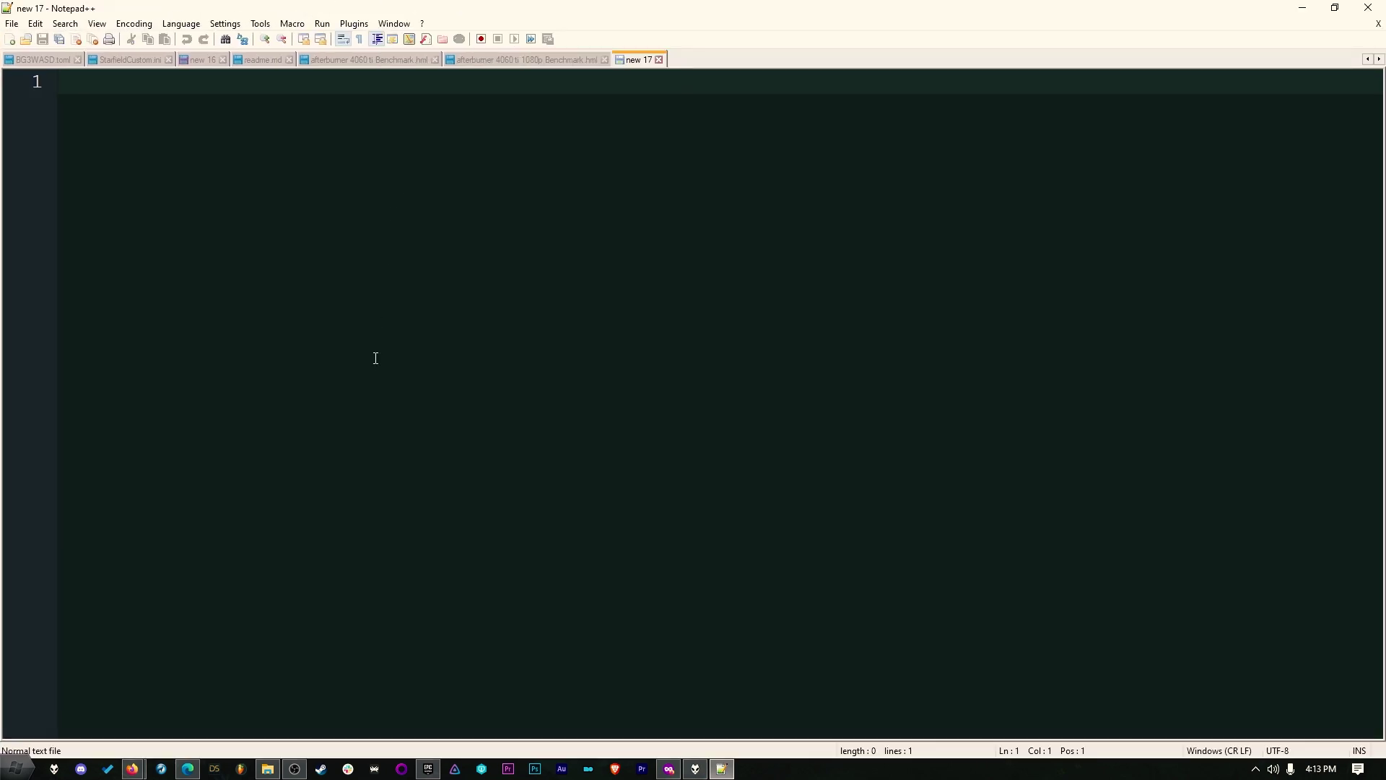
Write %album artist%/[%date% - ] as the start of the naming pattern in the empty Notepad++ document.
{"action": "scroll", "coordinate": [376, 390], "scroll_direction": "up", "scroll_amount": 2}
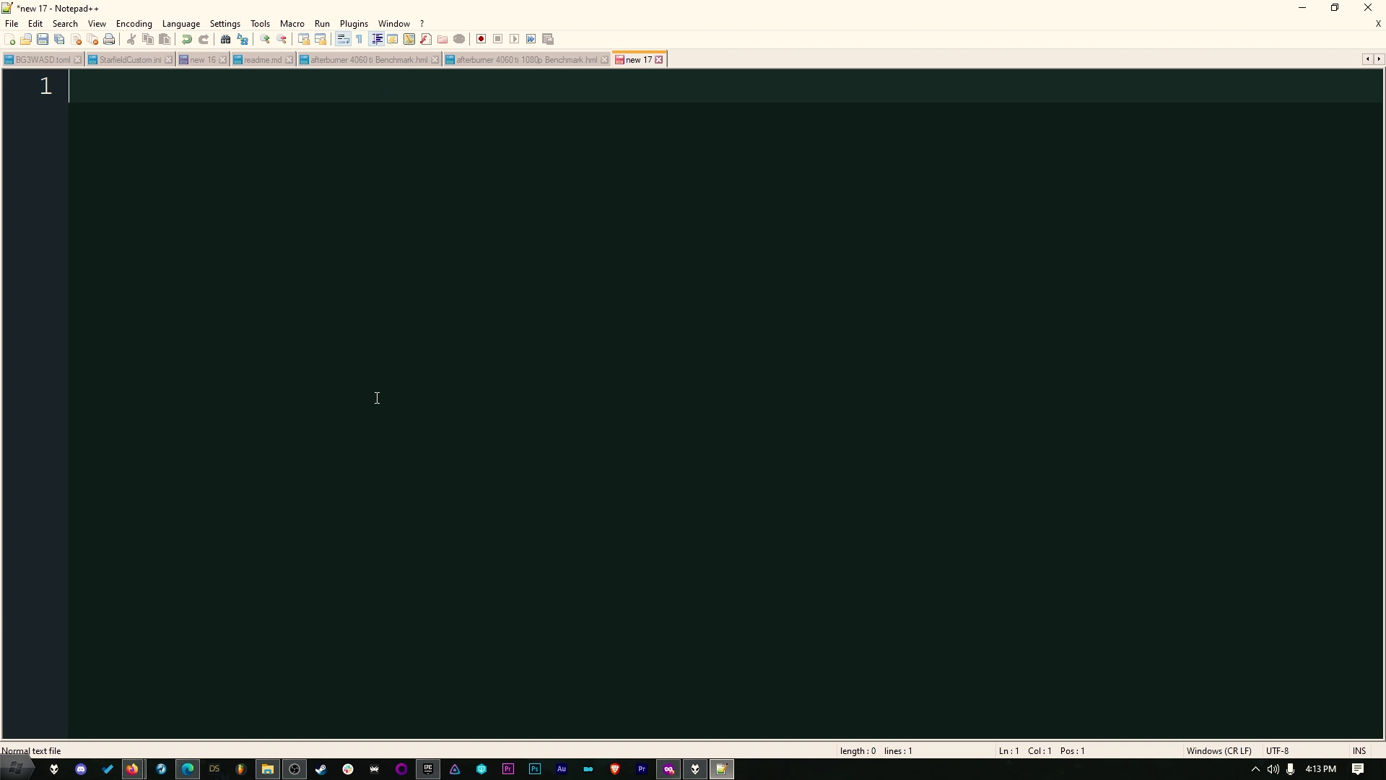
{"action": "type", "text": "%album artist"}
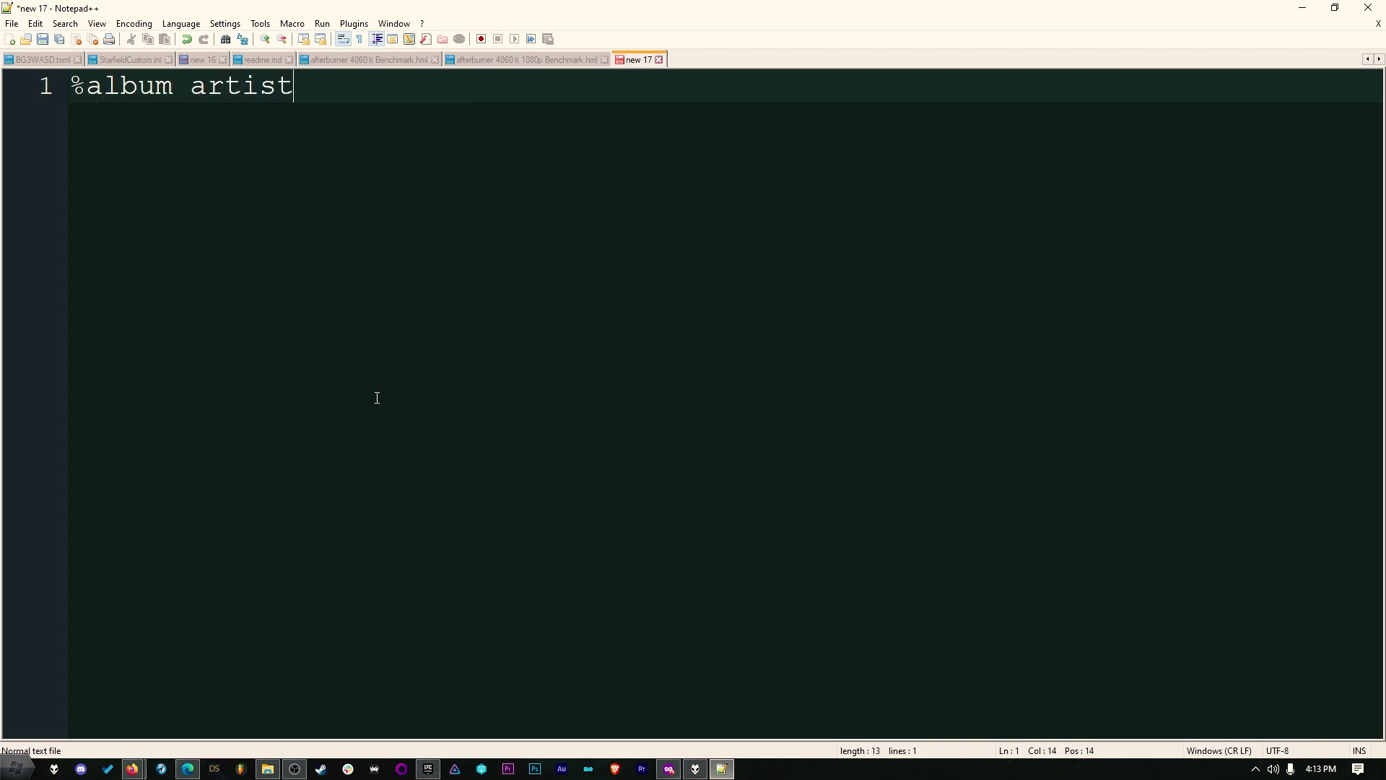
{"action": "type", "text": "%/"}
{"action": "type", "text": "[%date"}
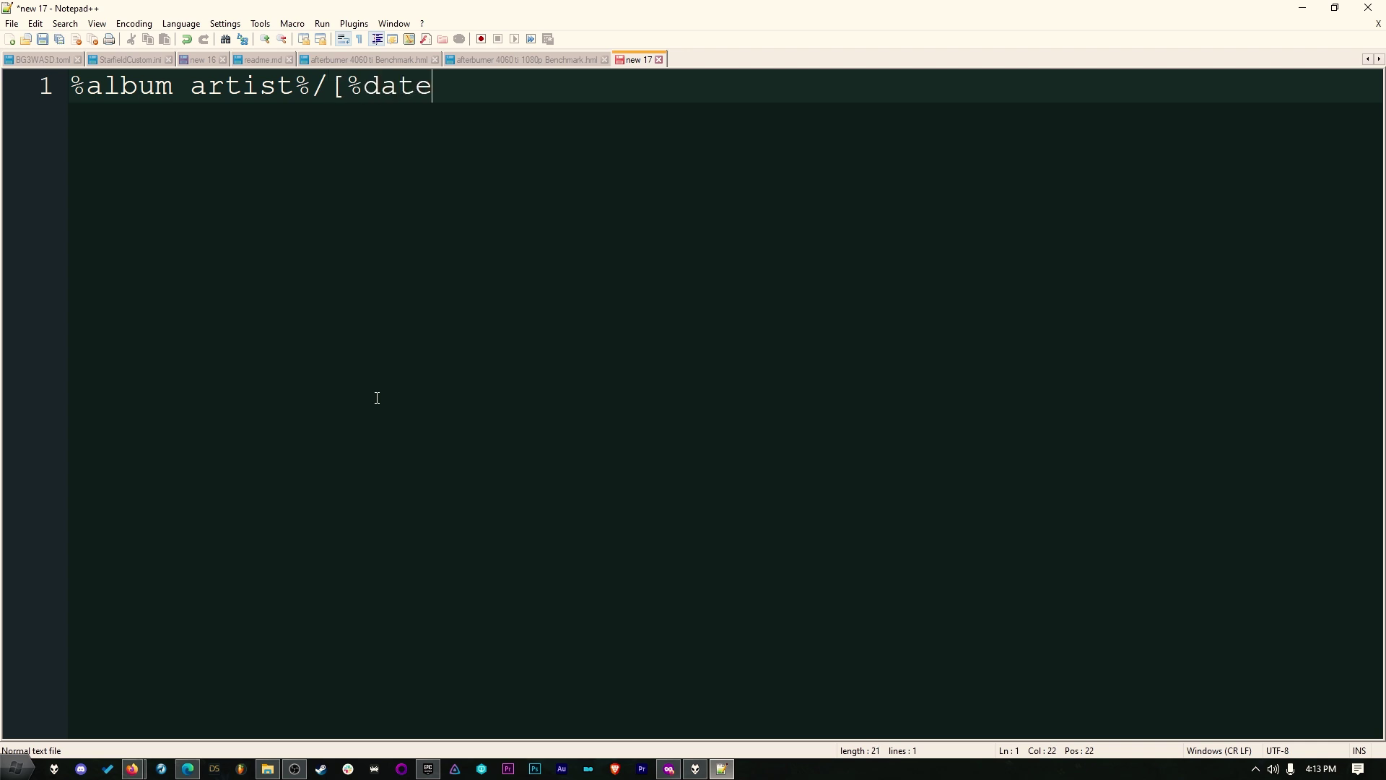
{"action": "type", "text": "%]"}
{"action": "key", "text": "Left"}
{"action": "type", "text": "-"}
{"action": "key", "text": "Right"}
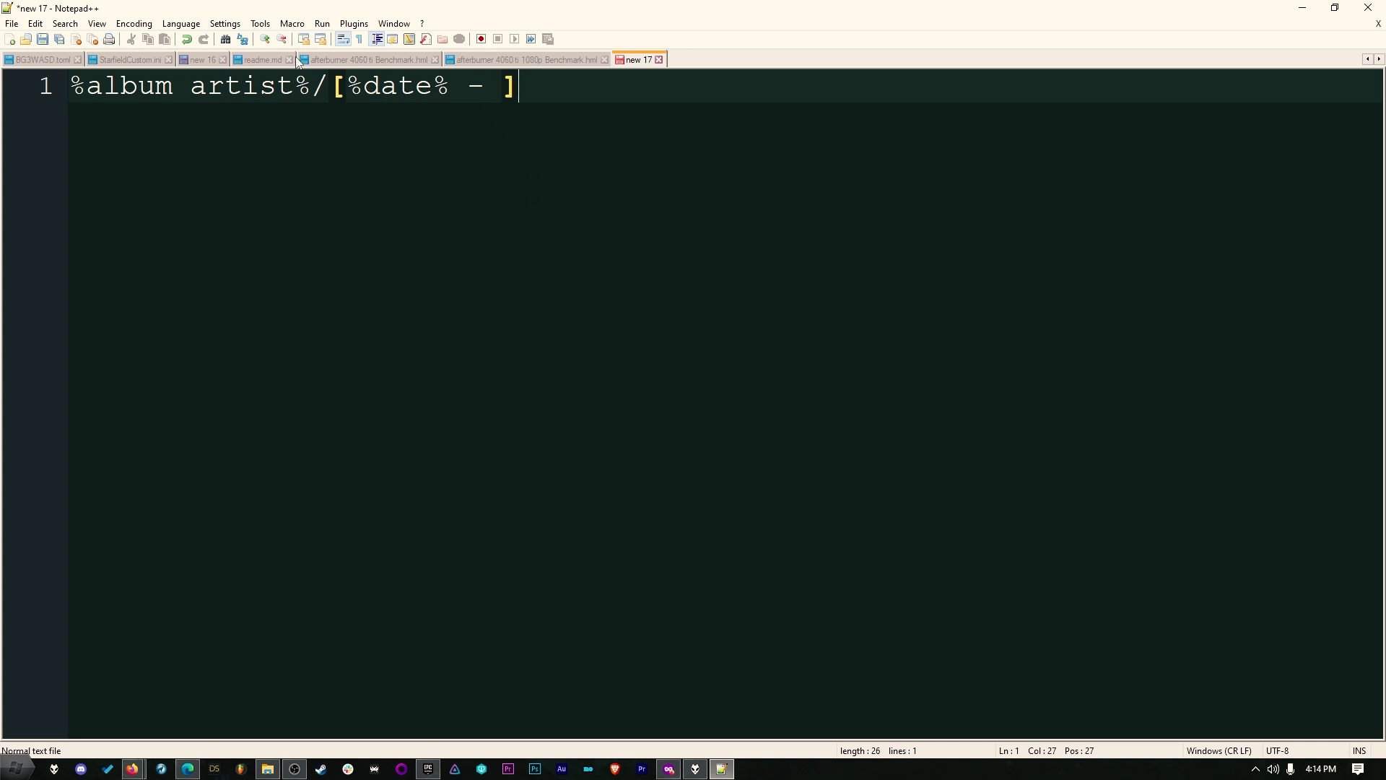
{"action": "double_click", "coordinate": [407, 93]}
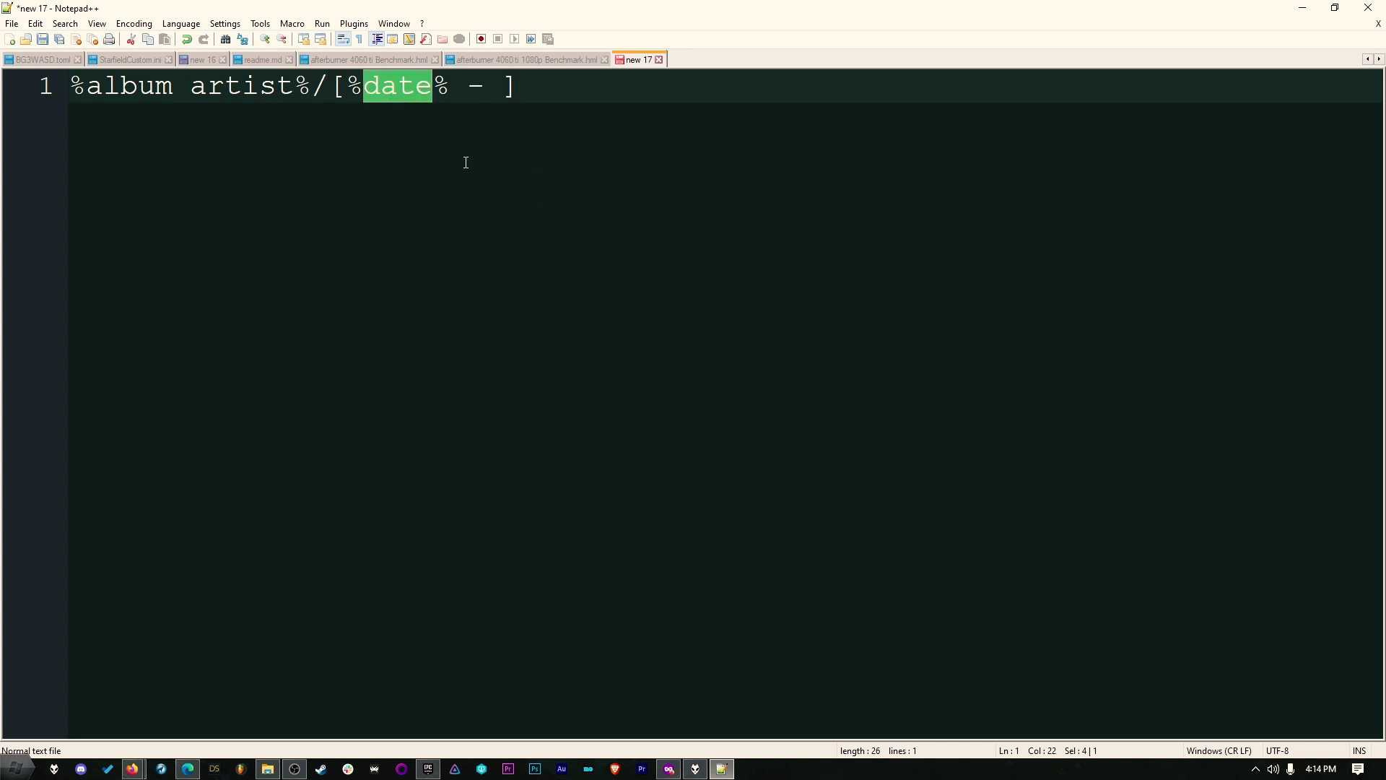
{"action": "left_click", "coordinate": [539, 94]}
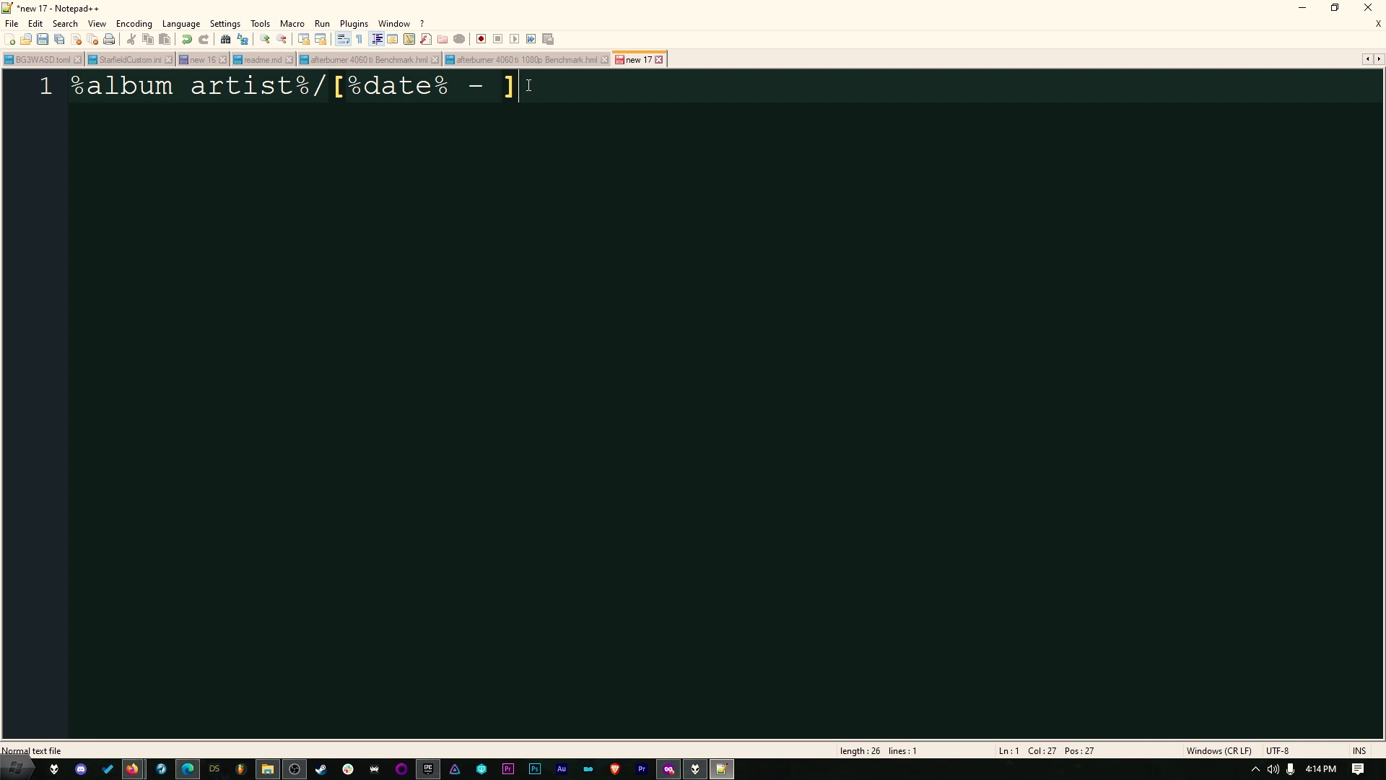
Append %album%/[%tracknumber%. ]%title% to the naming pattern after the date block.
{"action": "type", "text": "%album%"}
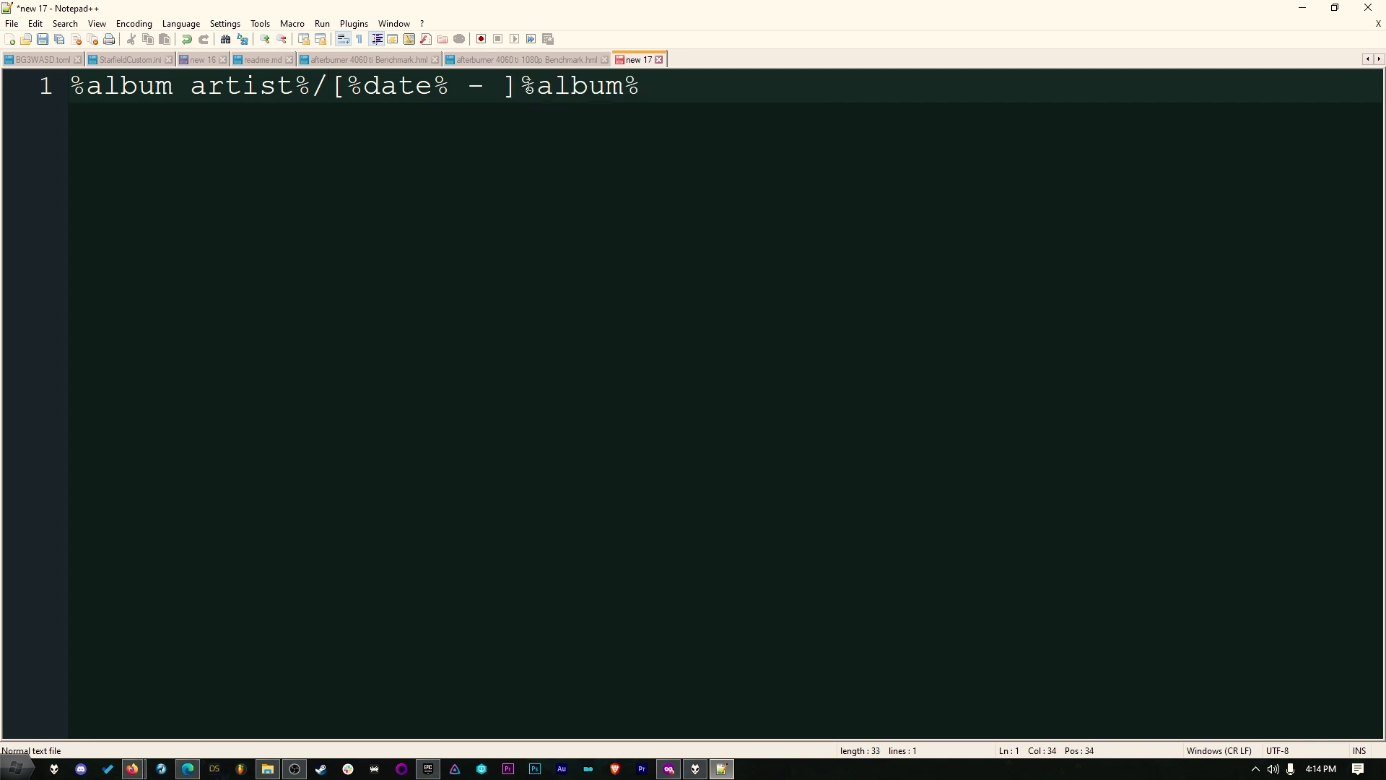
{"action": "type", "text": "/"}
{"action": "type", "text": "[%tracknumber%"}
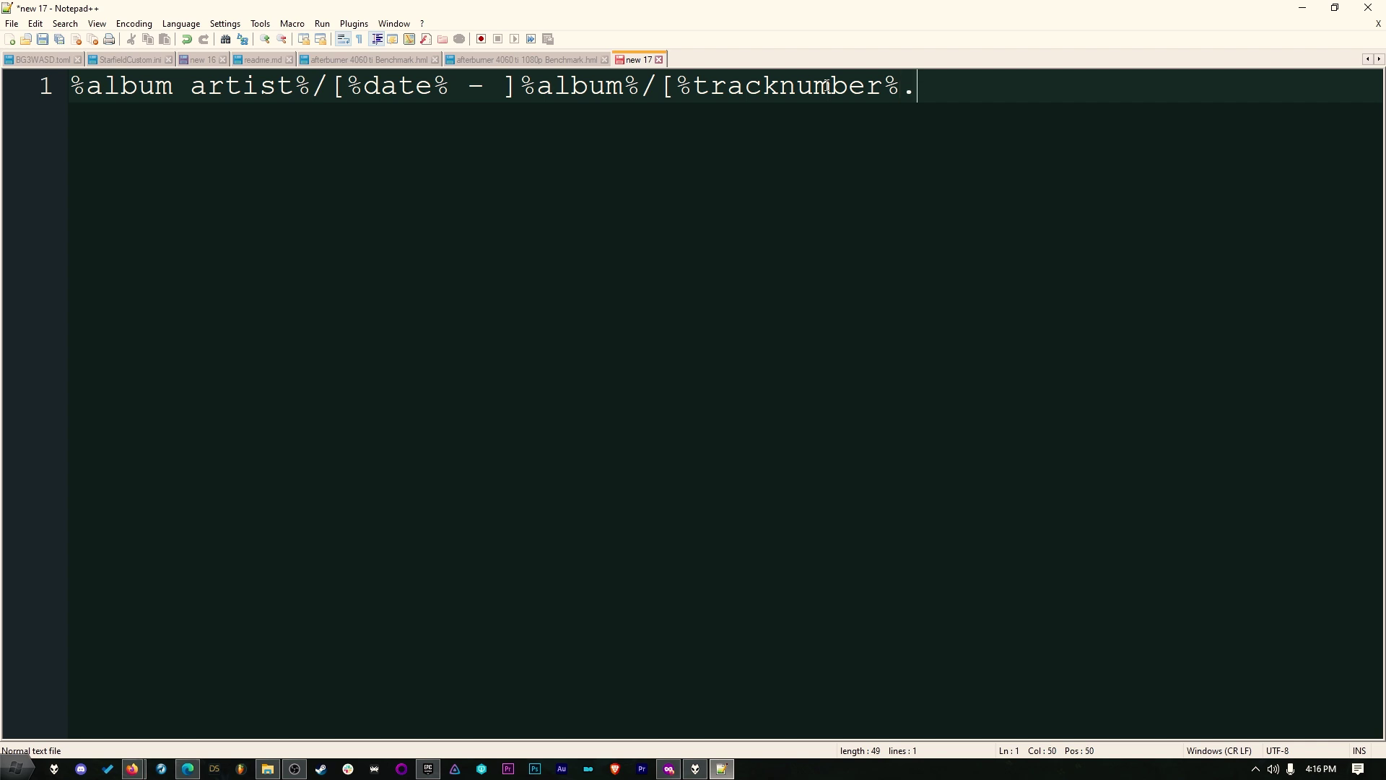
{"action": "type", "text": ".]"}
{"action": "key", "text": "Left"}
{"action": "key", "text": "Right"}
{"action": "type", "text": "%title%"}
{"action": "double_click", "coordinate": [1008, 96]}
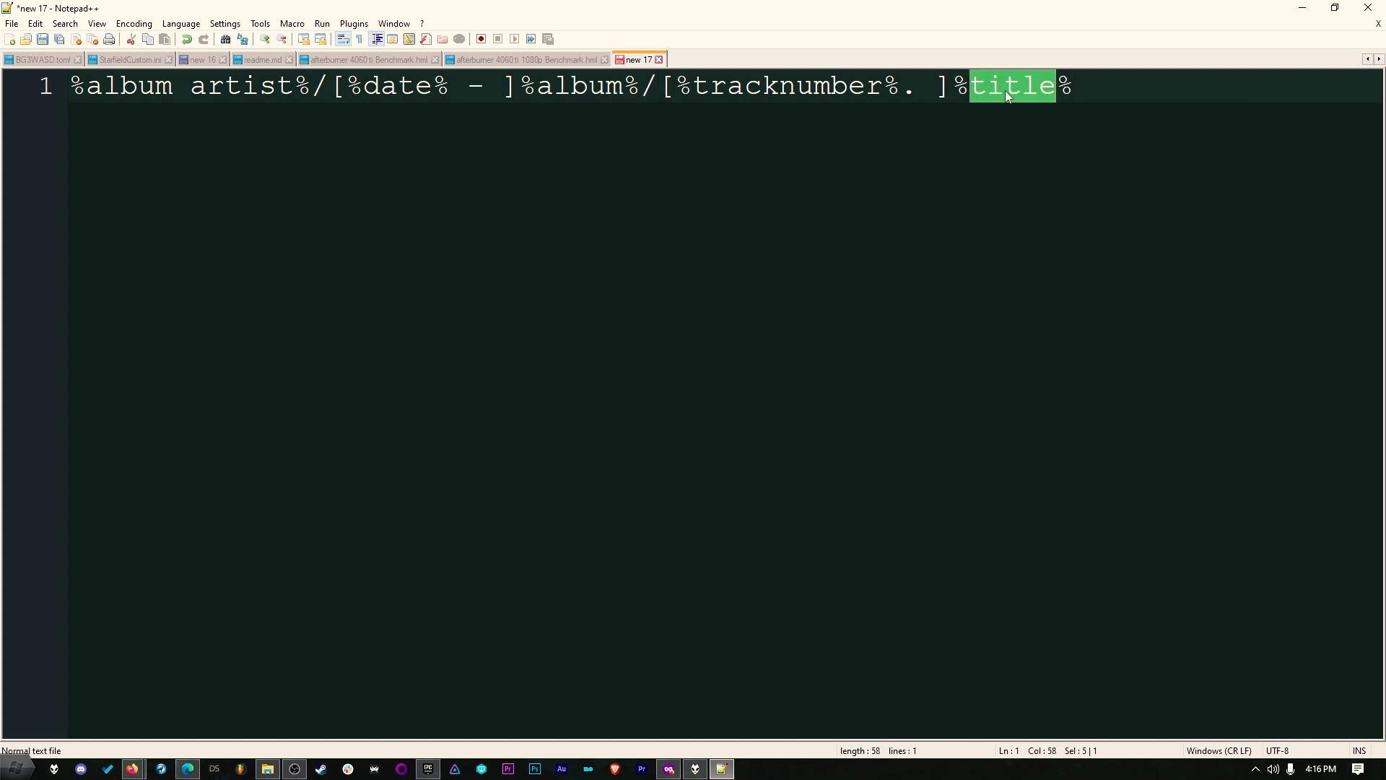
Copy the whole pattern into the file name pattern of File Operations Setup in foobar2000 and run the move for Ear Slayer.
{"action": "left_click_drag", "start_coordinate": [1086, 92], "coordinate": [47, 85]}
{"action": "key", "text": "ctrl+c"}
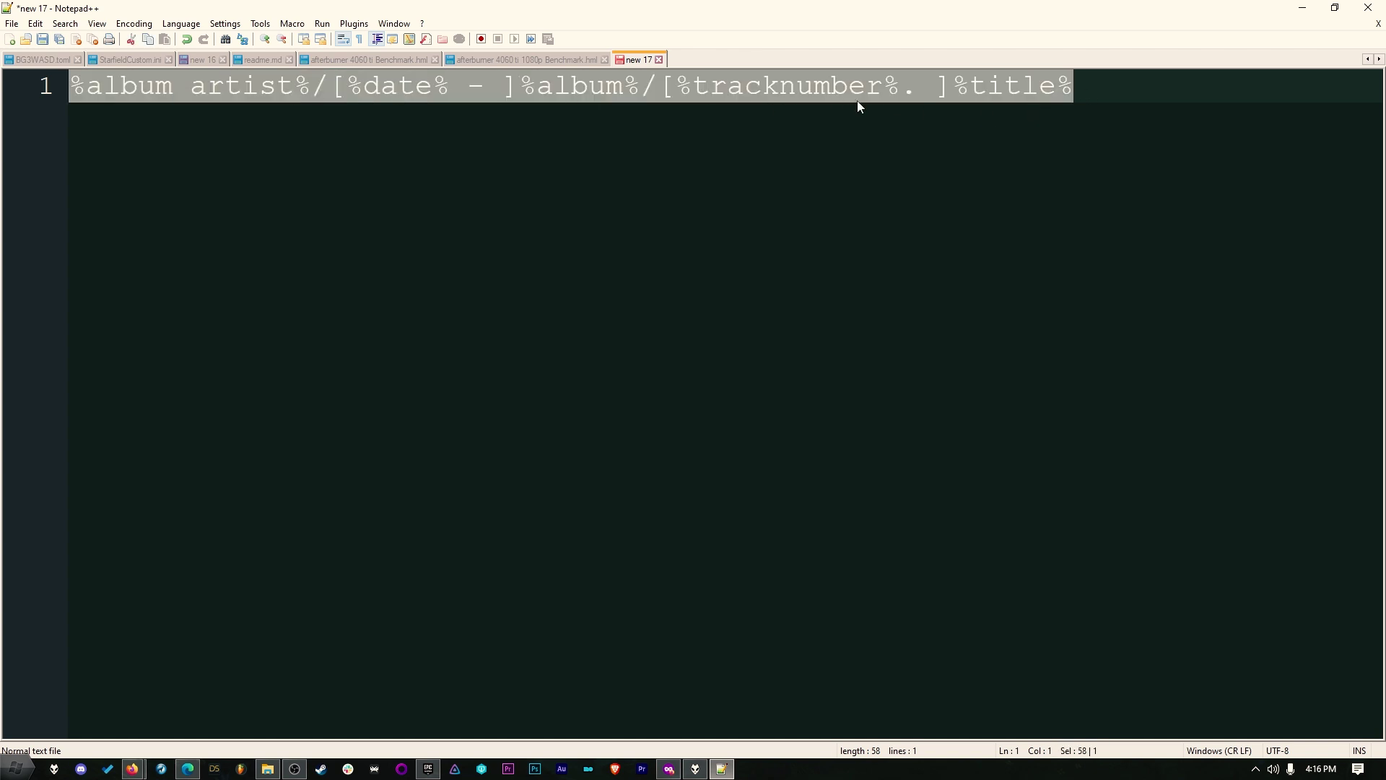
{"action": "key", "text": "End"}
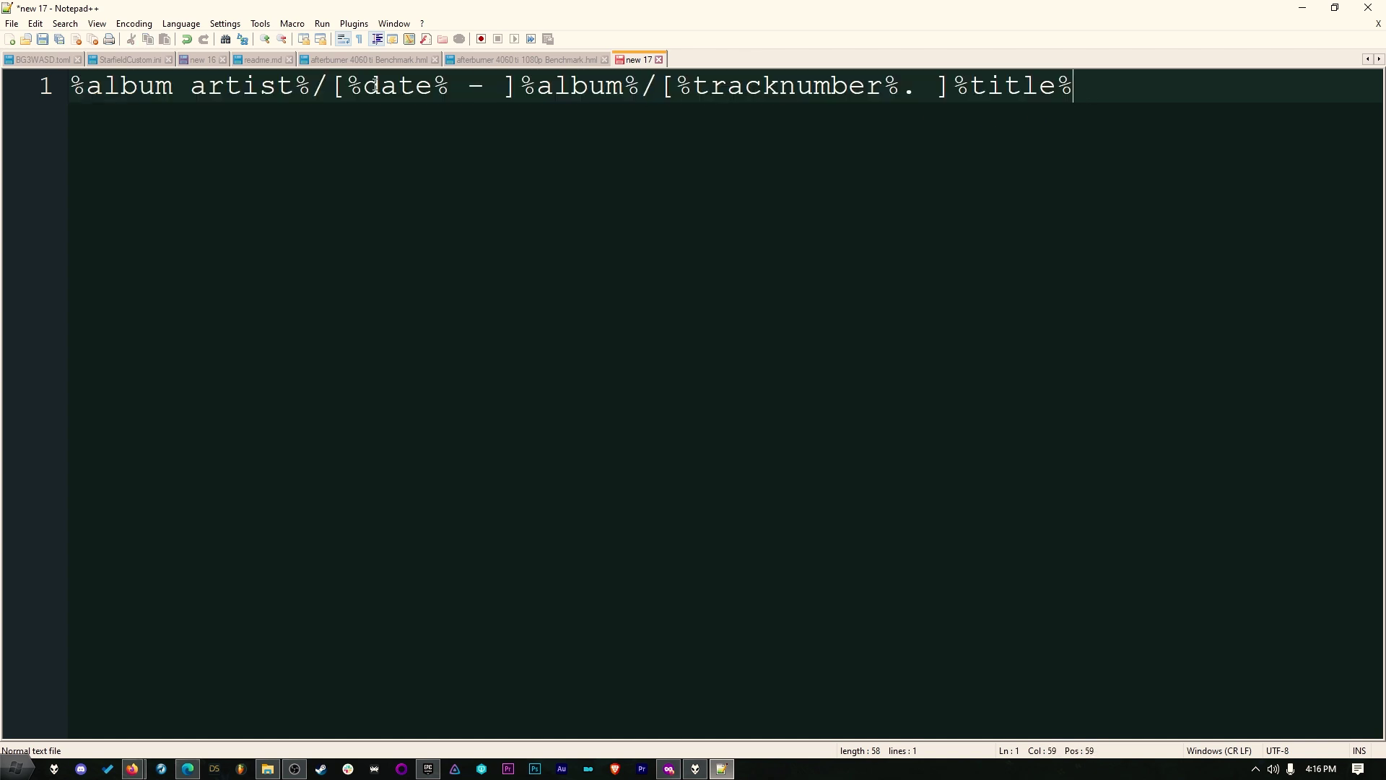
{"action": "left_click_drag", "start_coordinate": [78, 110], "coordinate": [1246, 133]}
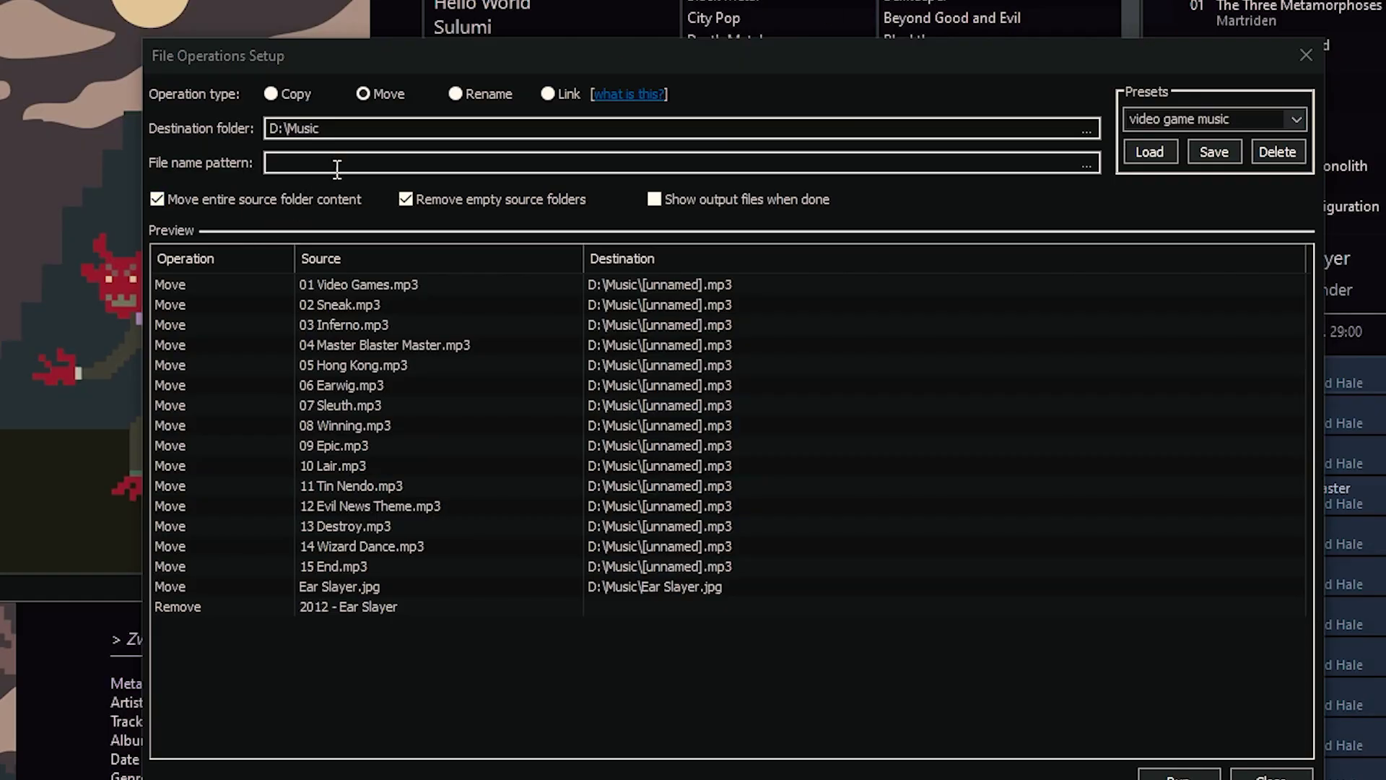
{"action": "key", "text": "ctrl+v"}
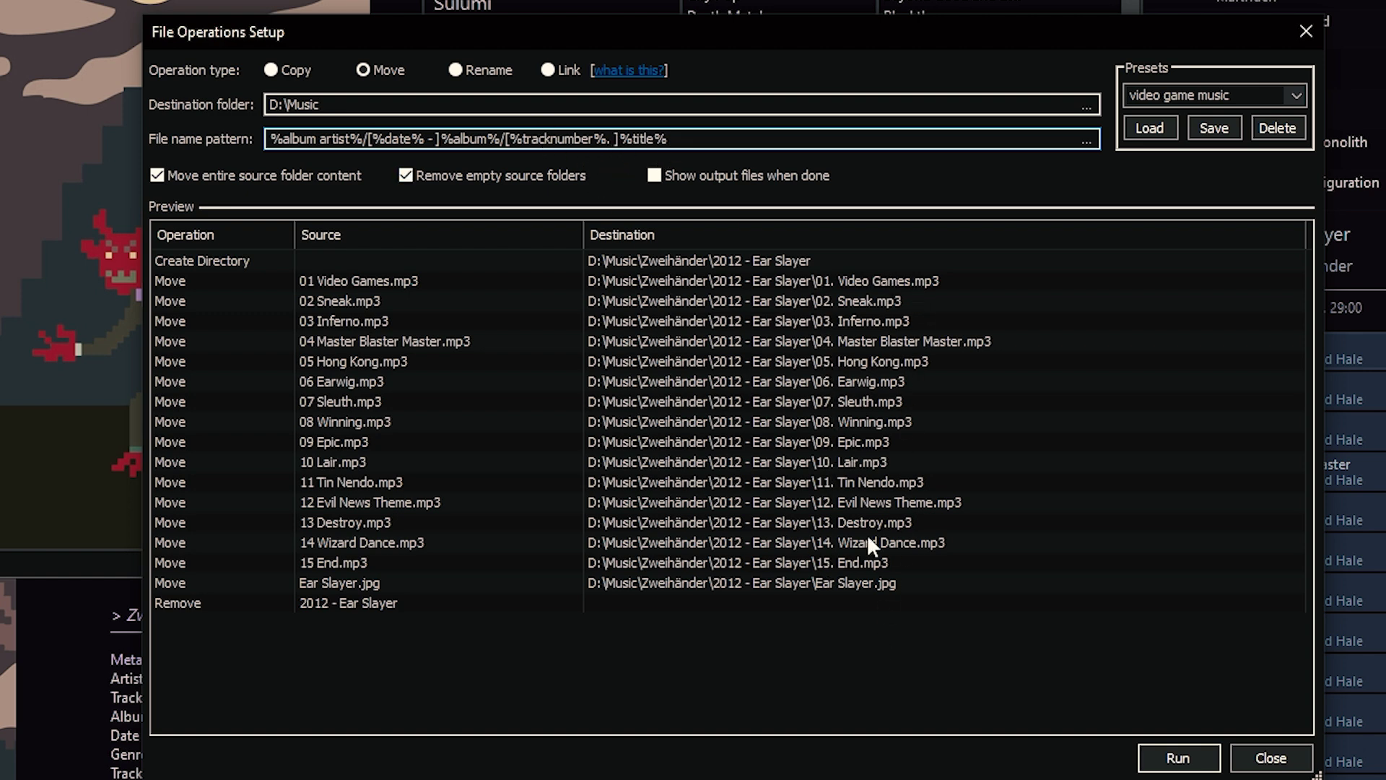
{"action": "left_click", "coordinate": [1190, 767]}
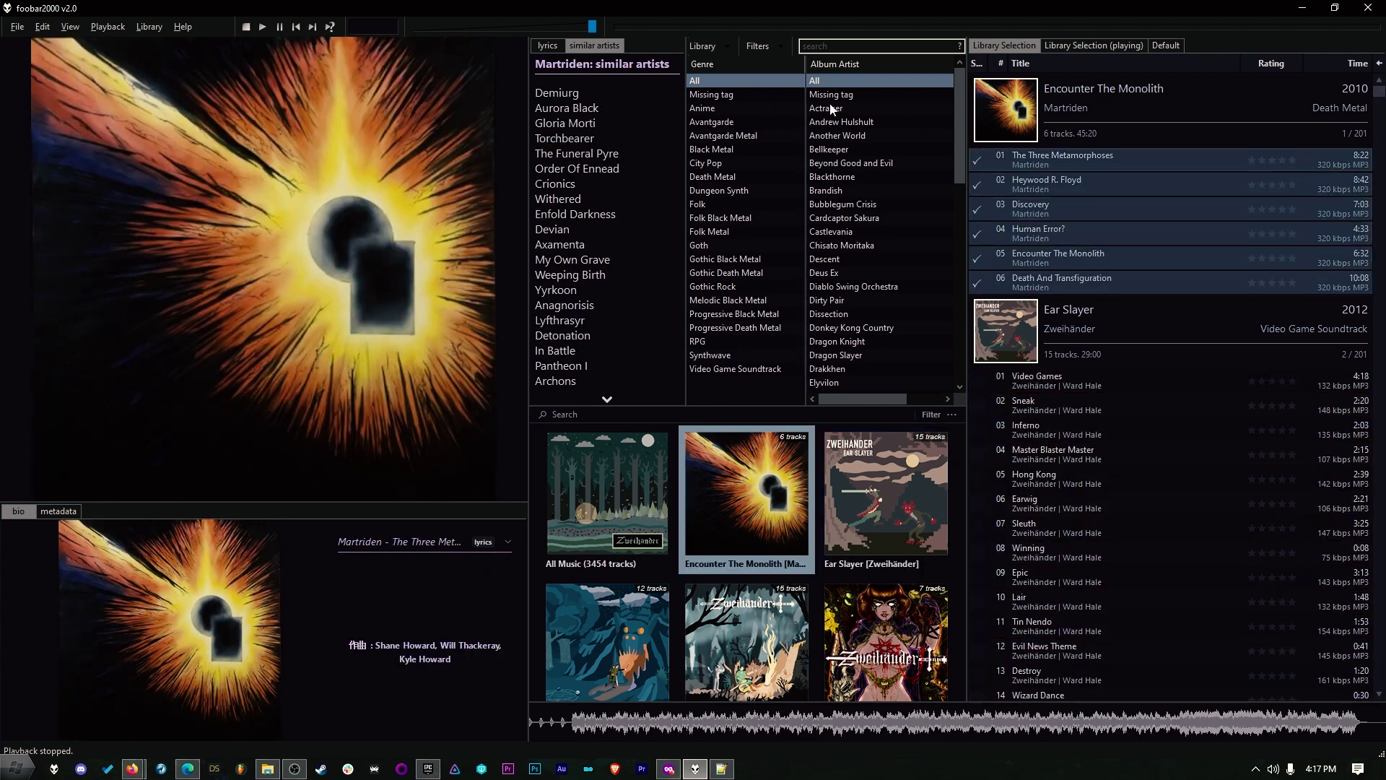
Open the File Operations move setup for all selected library tracks.
{"action": "right_click", "coordinate": [1087, 197]}
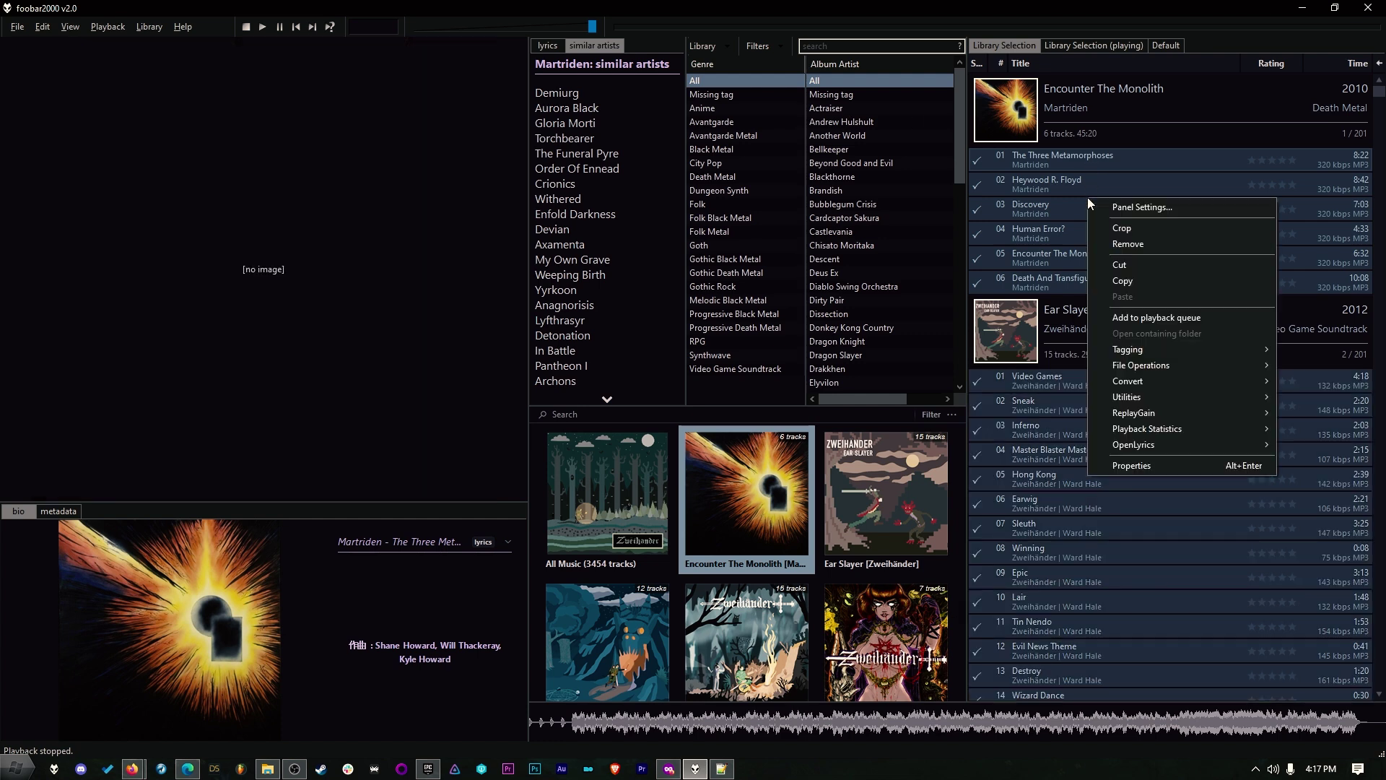
{"action": "mouse_move", "coordinate": [1154, 369]}
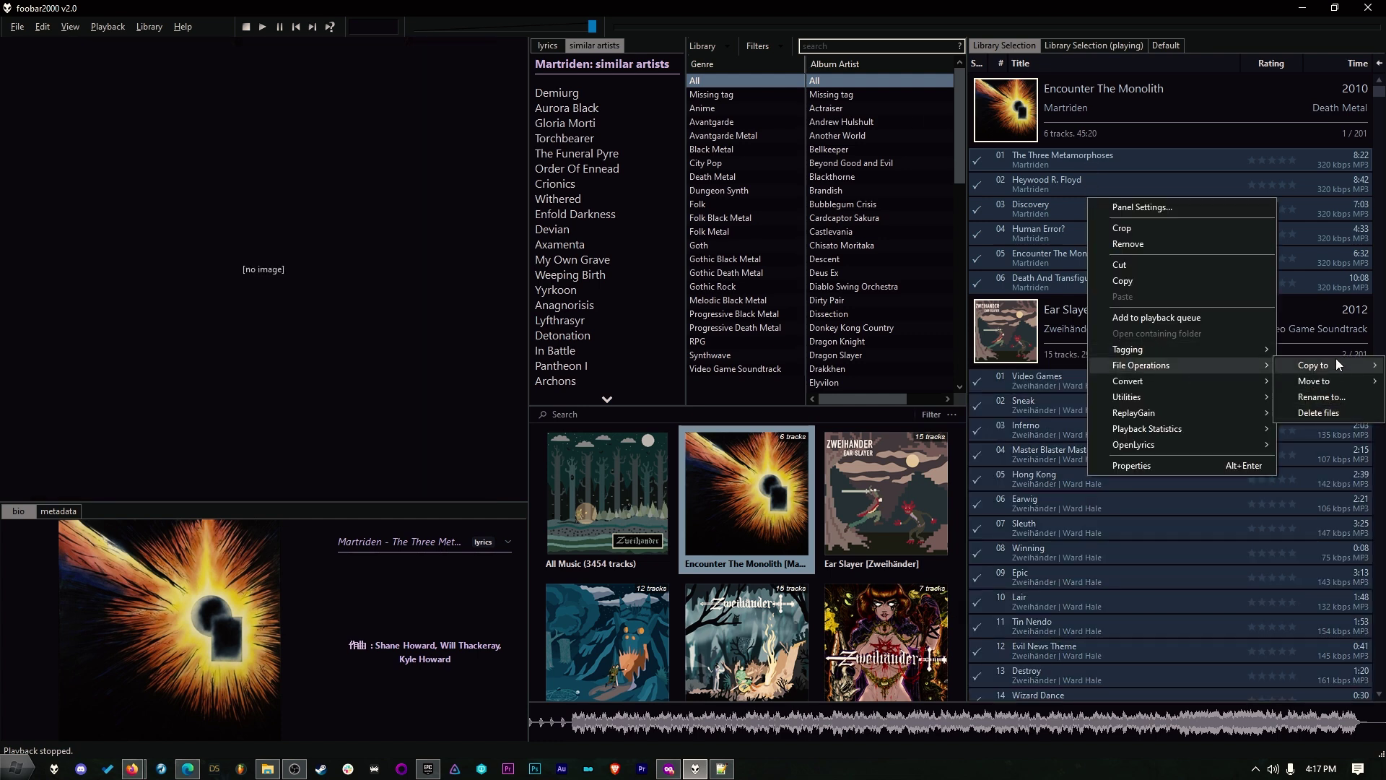
{"action": "mouse_move", "coordinate": [1337, 381]}
{"action": "left_click", "coordinate": [1206, 400]}
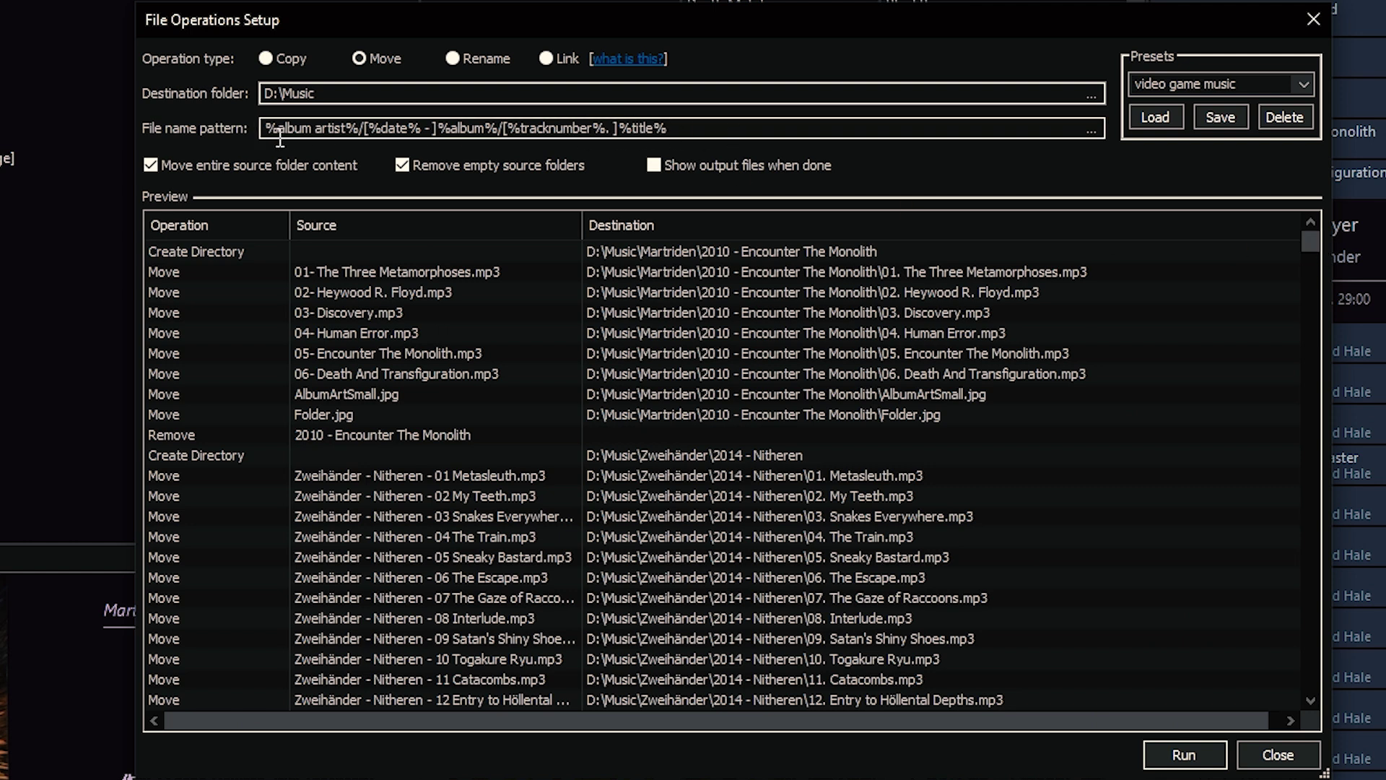
Save the current move settings as a preset named move to music D.
{"action": "left_click", "coordinate": [1220, 118]}
{"action": "left_click", "coordinate": [1303, 84]}
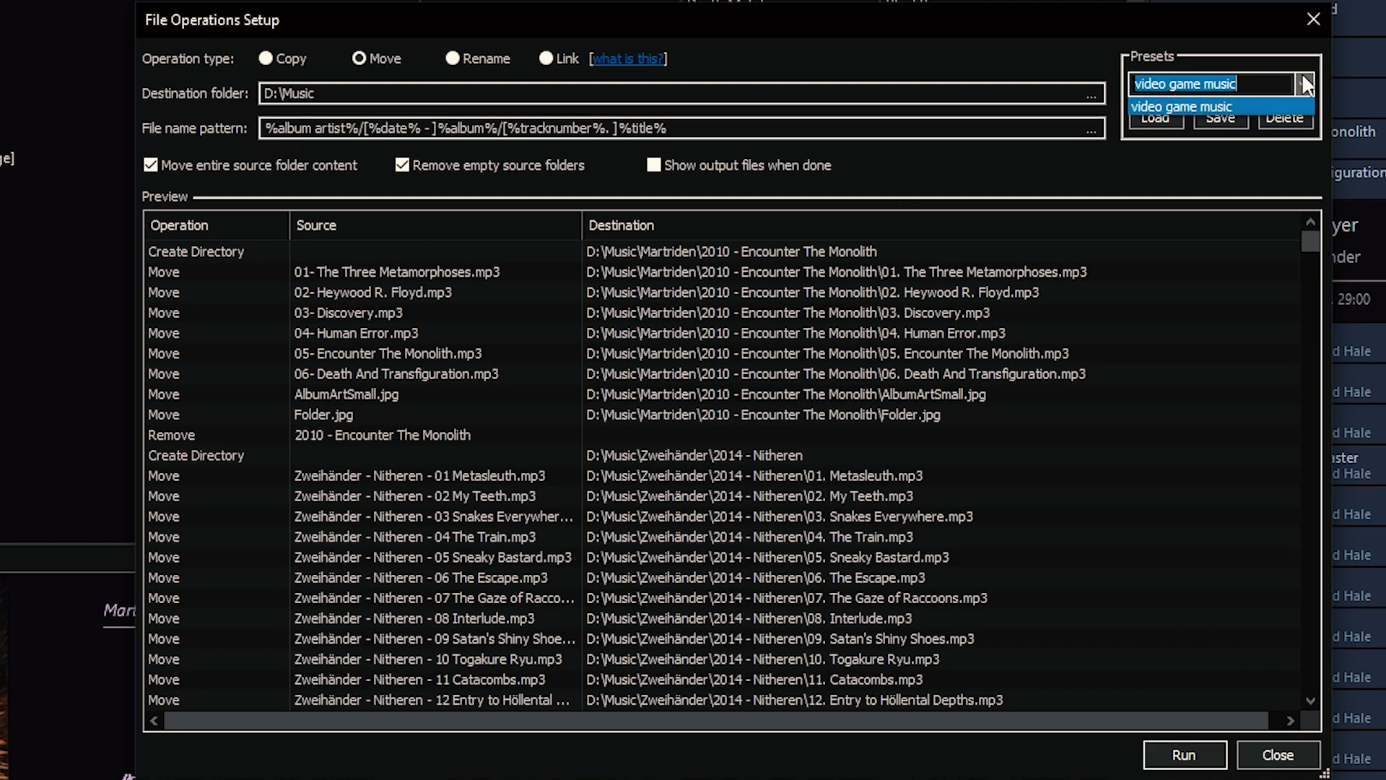
{"action": "left_click", "coordinate": [1248, 81]}
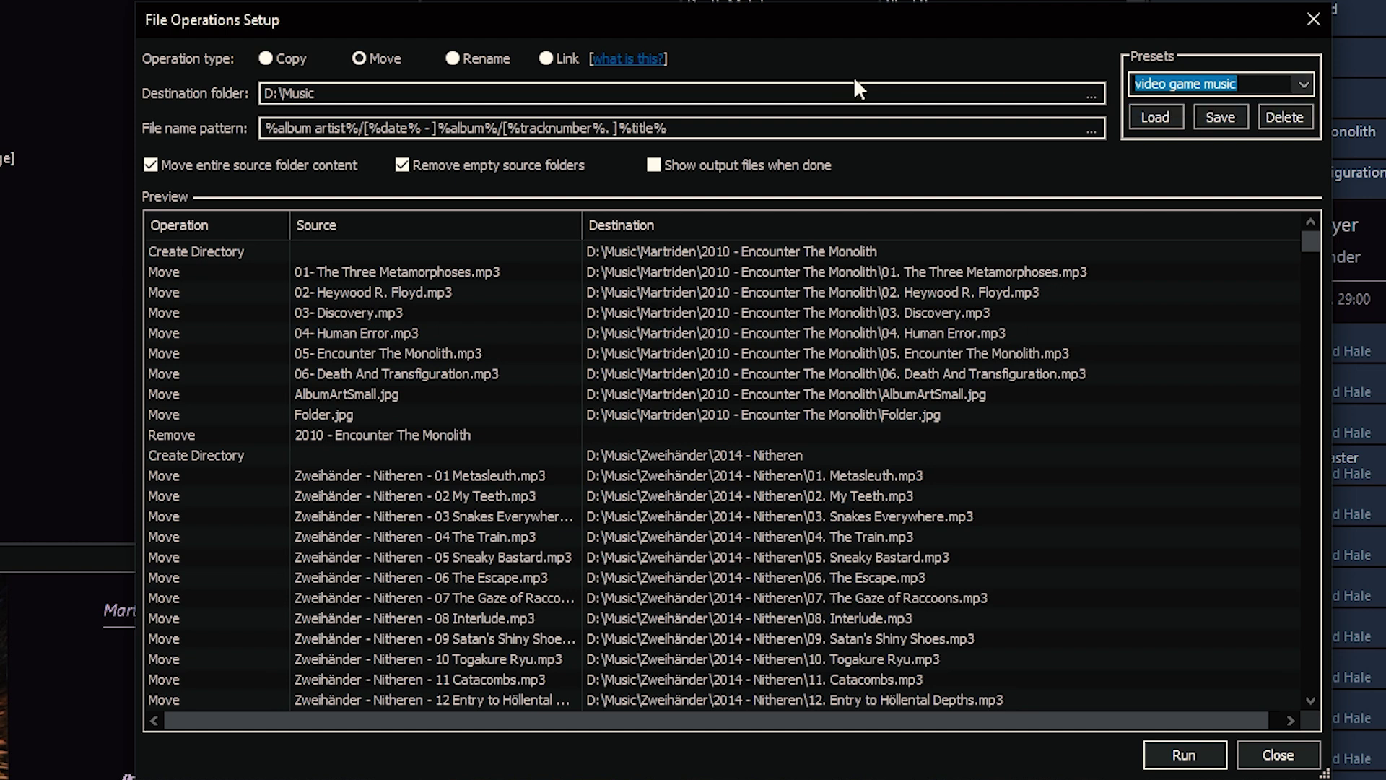
{"action": "type", "text": "move to music D"}
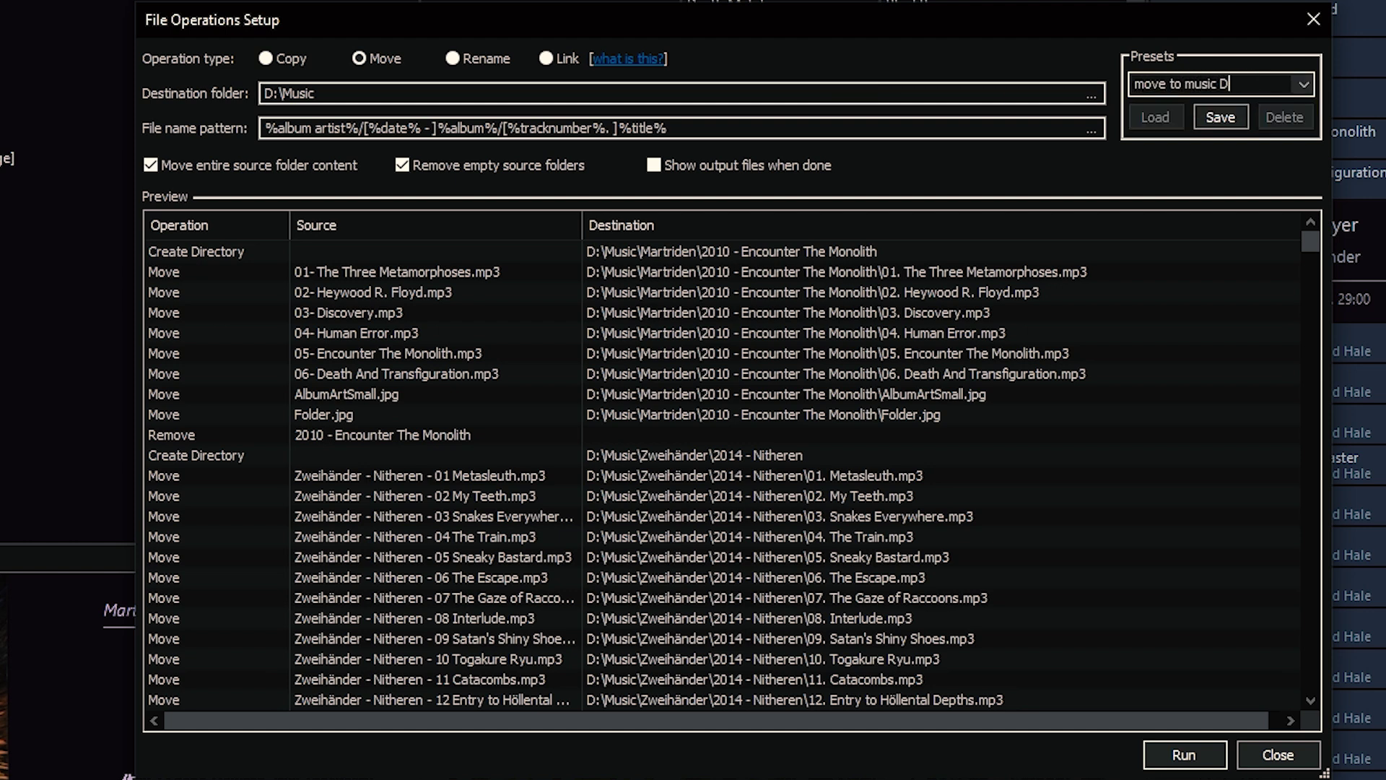
{"action": "left_click", "coordinate": [1221, 117]}
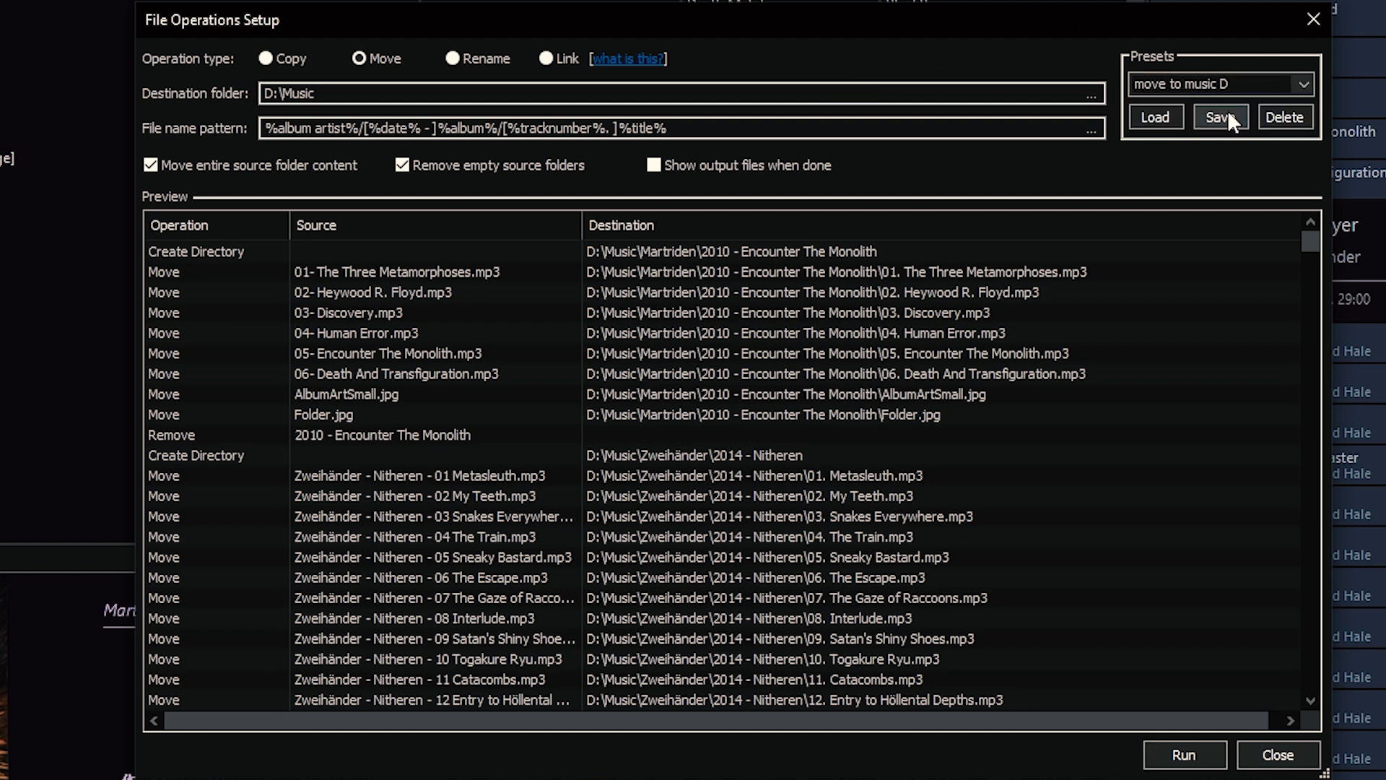
Switch to the video game music preset and back to move to music D, save it again and review the move preview.
{"action": "left_click", "coordinate": [1302, 85]}
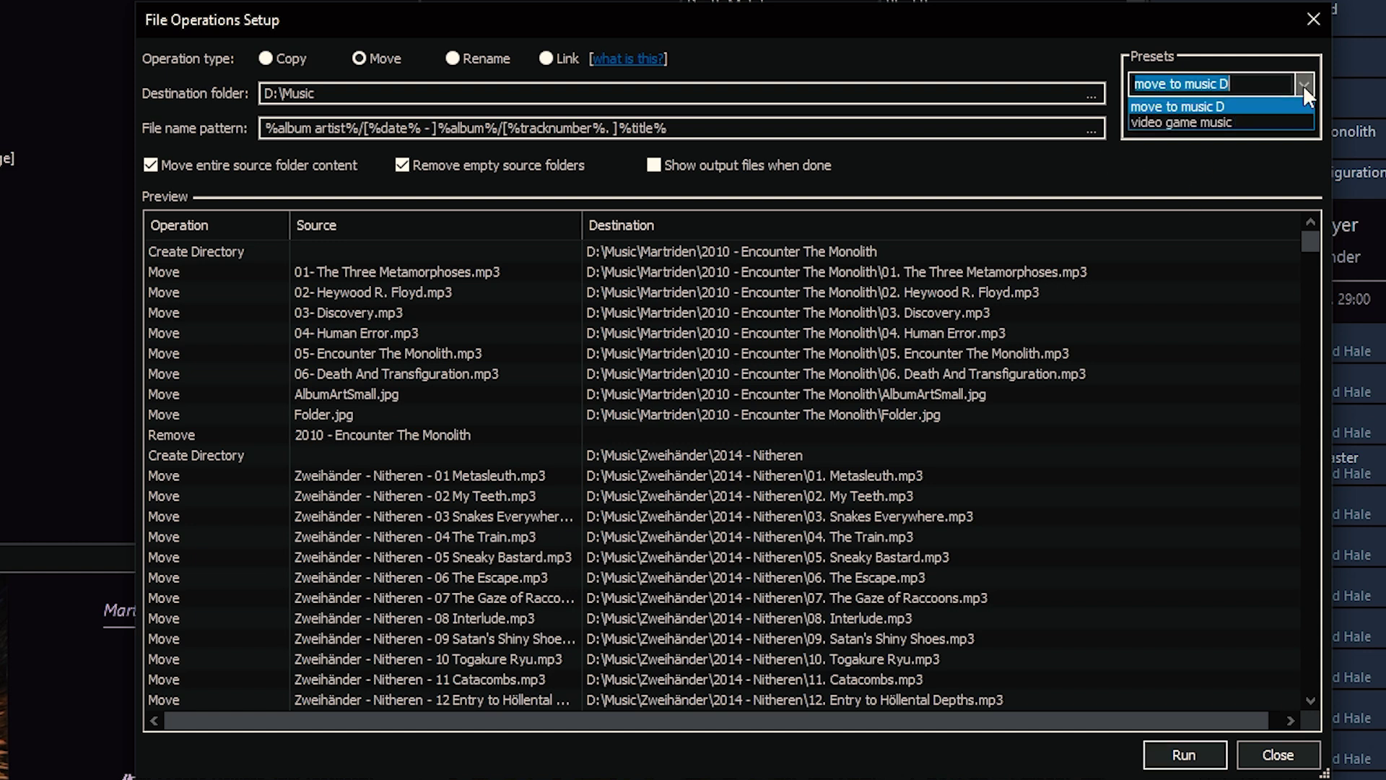
{"action": "left_click", "coordinate": [1231, 123]}
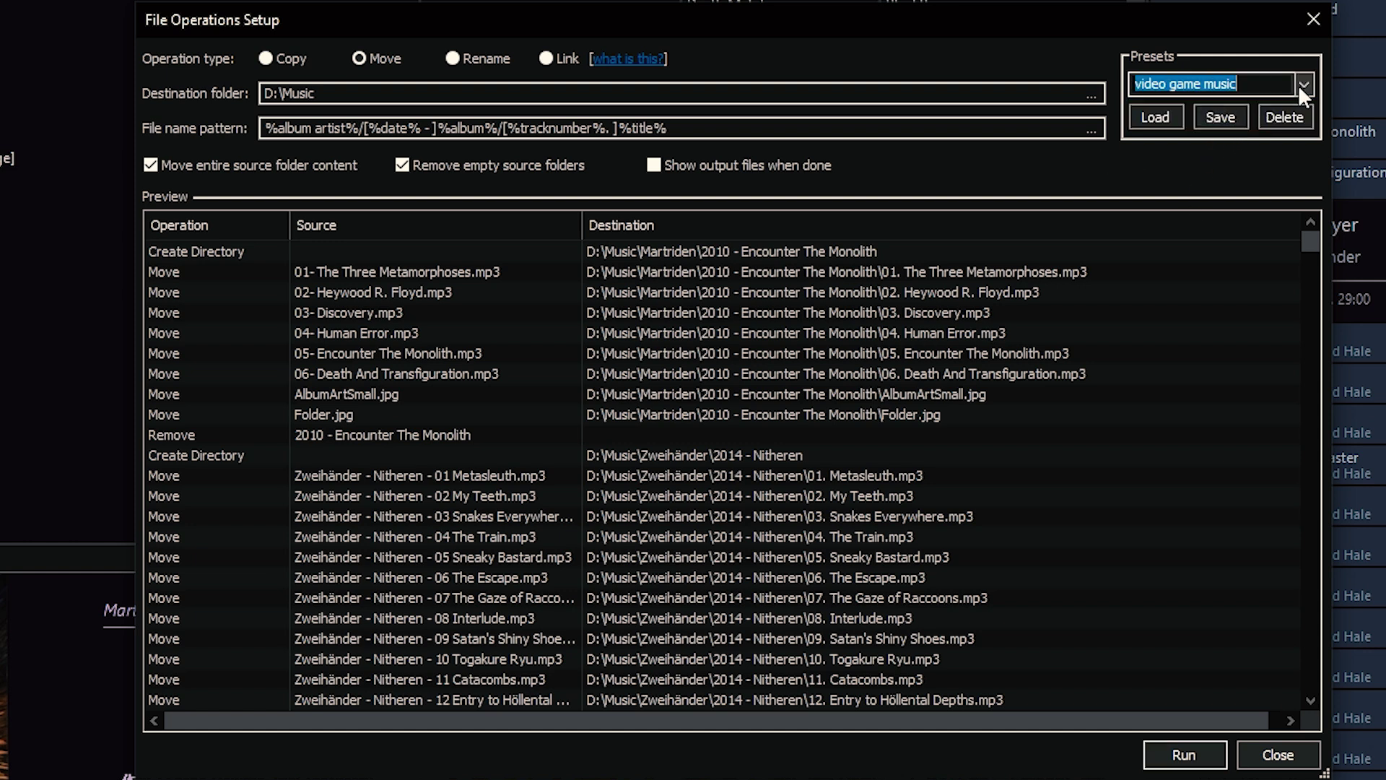
{"action": "left_click", "coordinate": [1304, 85]}
{"action": "left_click", "coordinate": [1236, 110]}
{"action": "left_click", "coordinate": [1214, 118]}
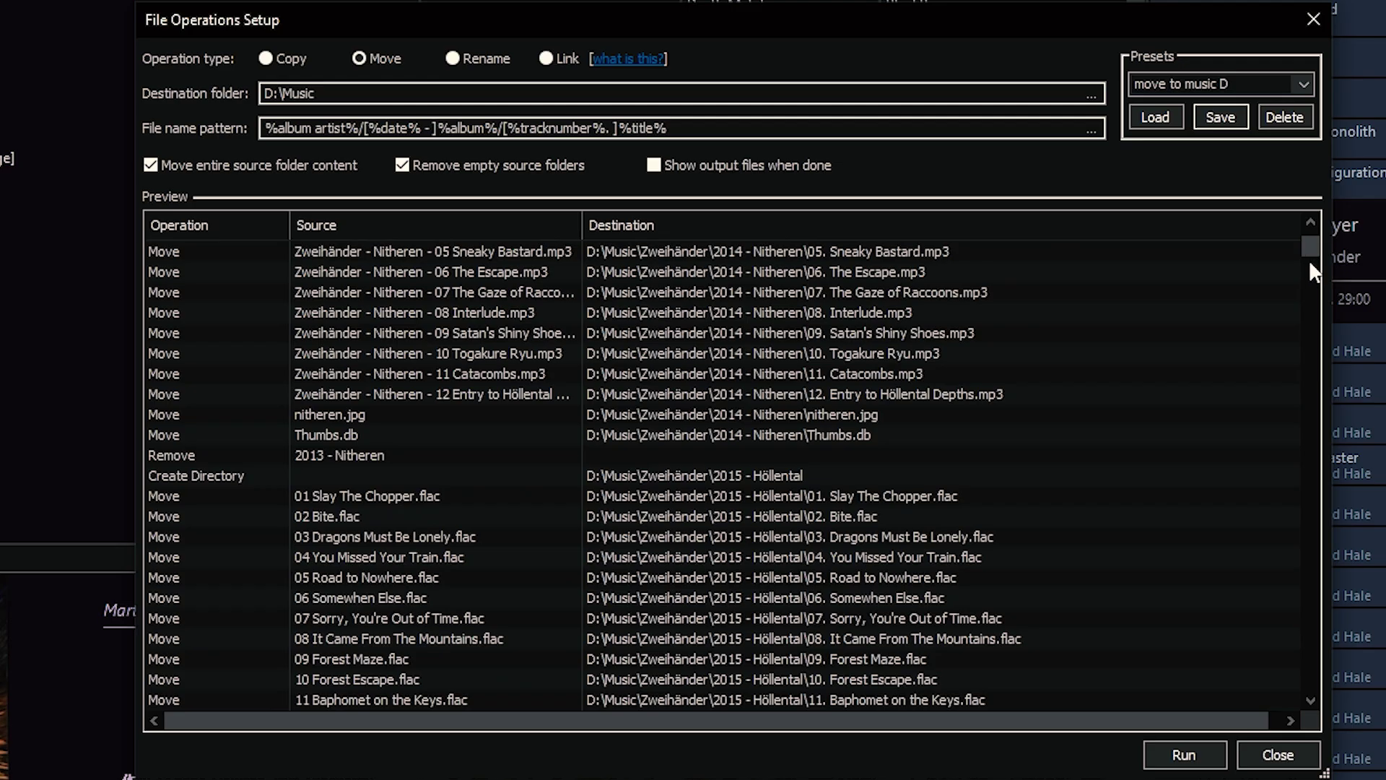
{"action": "mouse_move", "coordinate": [1309, 258]}
{"action": "left_mouse_down"}
{"action": "mouse_move", "coordinate": [1296, 716]}
{"action": "mouse_move", "coordinate": [1348, 309]}
{"action": "mouse_move", "coordinate": [1324, 264]}
{"action": "left_mouse_up"}
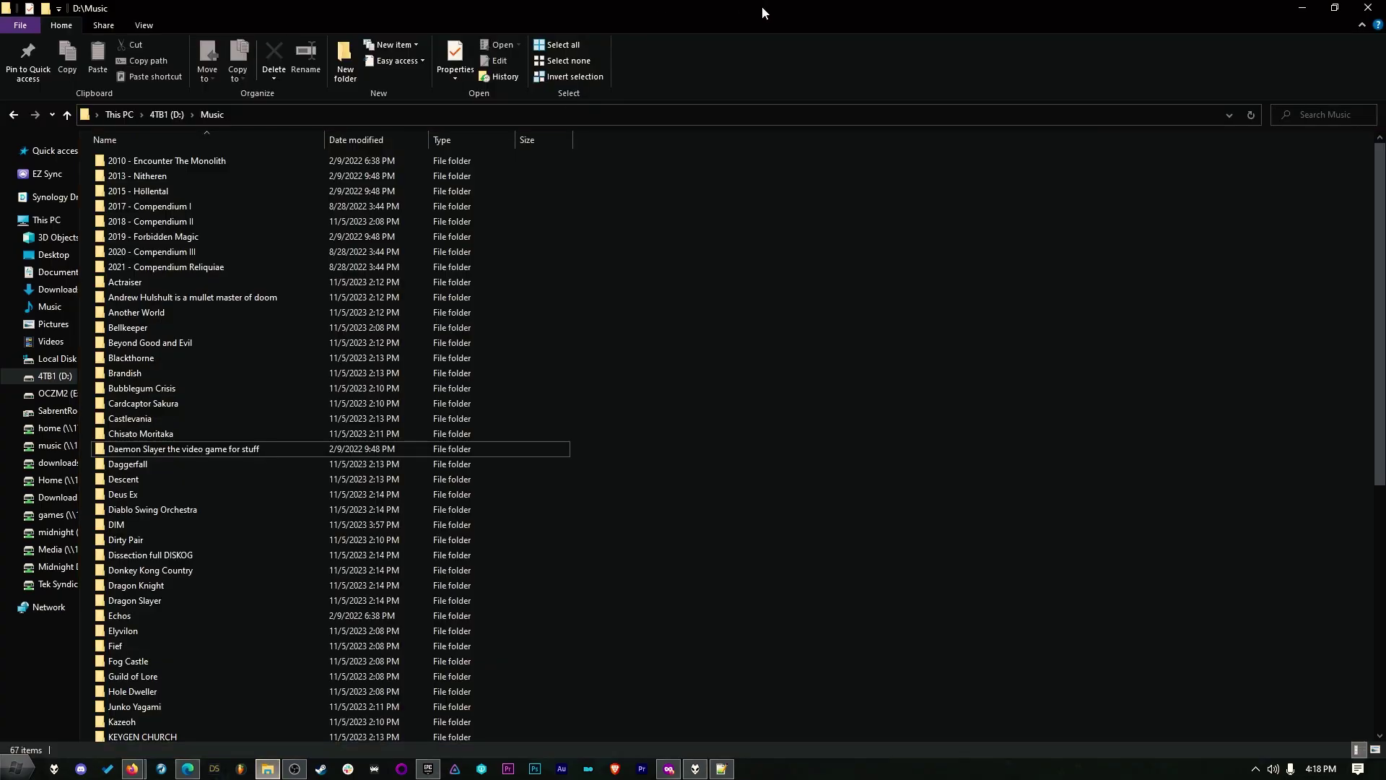
Run the move and place the D:\Music File Explorer window over the player to watch the folders update.
{"action": "left_click_drag", "start_coordinate": [761, 6], "coordinate": [627, 103]}
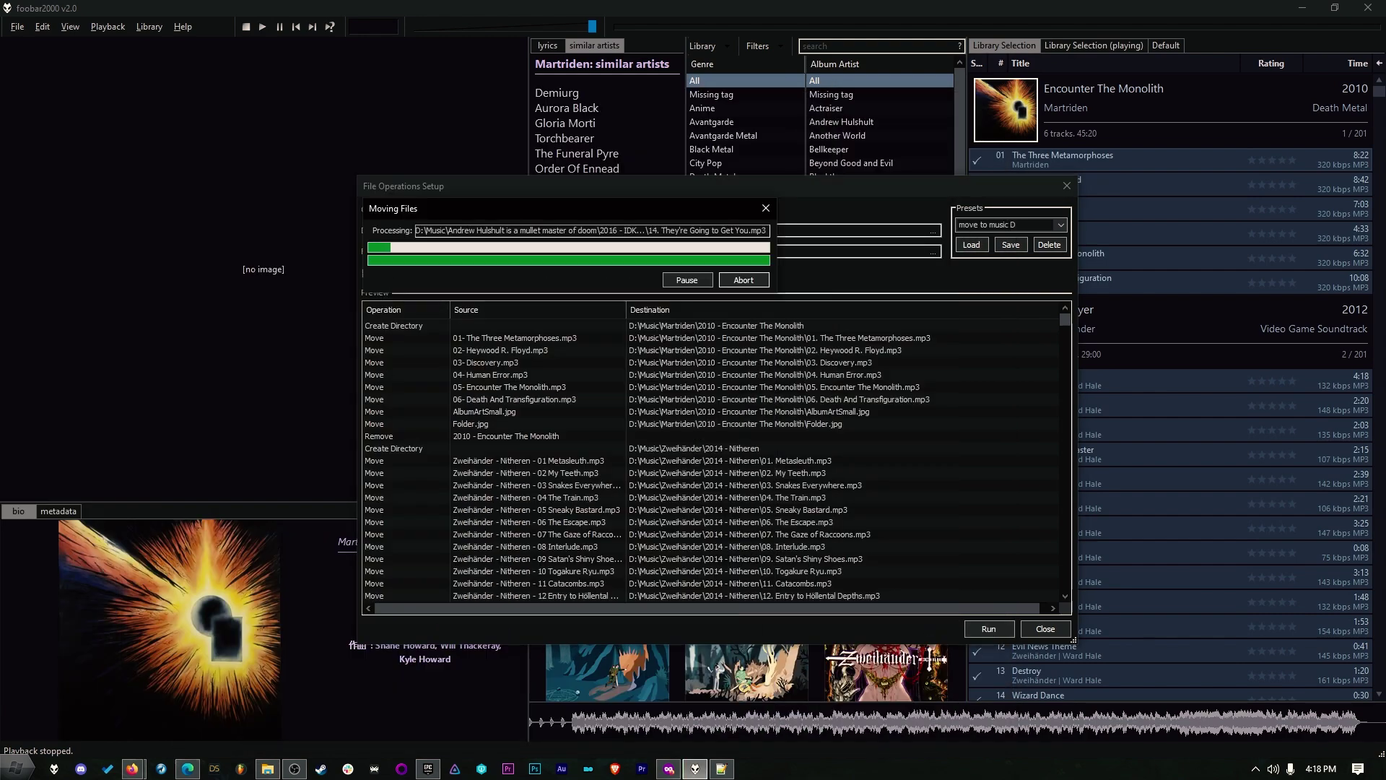
{"action": "key", "text": "alt+Tab"}
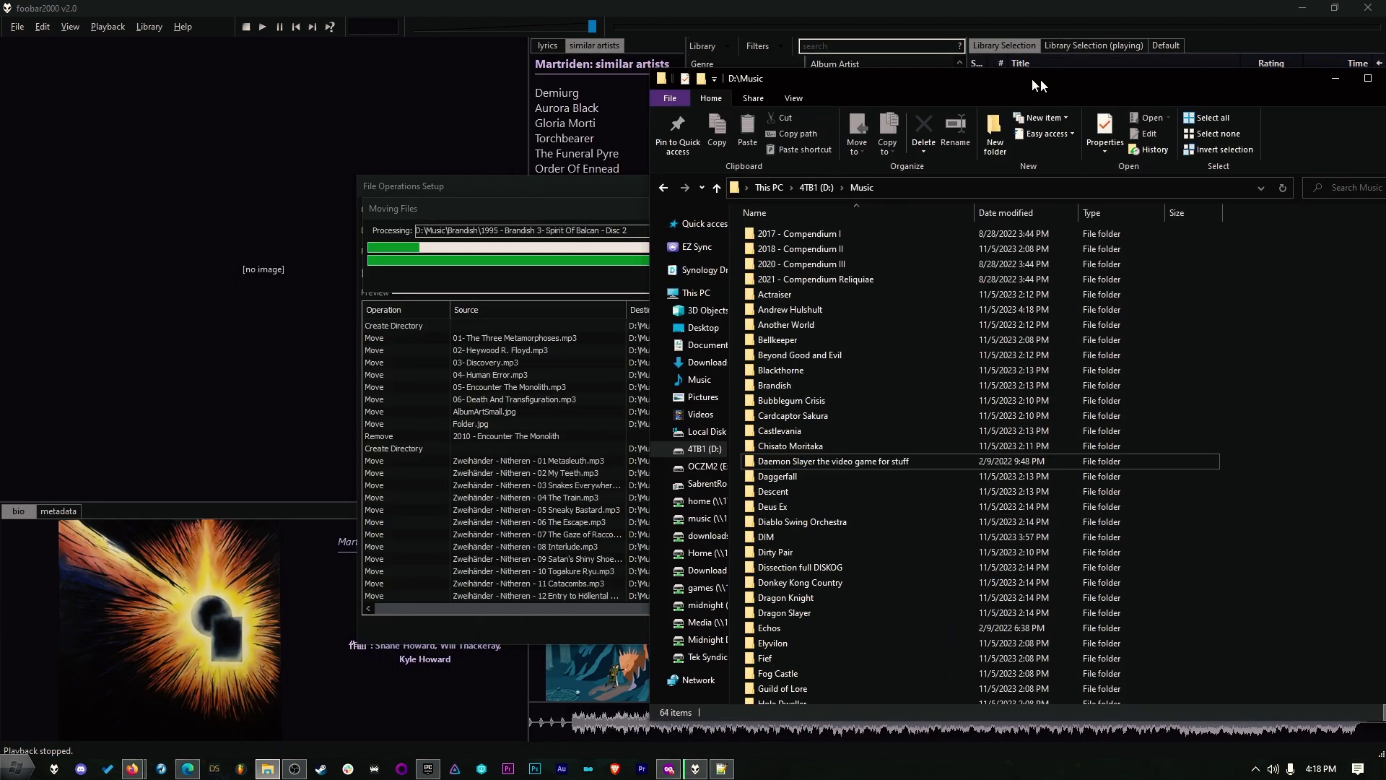
{"action": "left_click_drag", "start_coordinate": [1019, 75], "coordinate": [856, 71]}
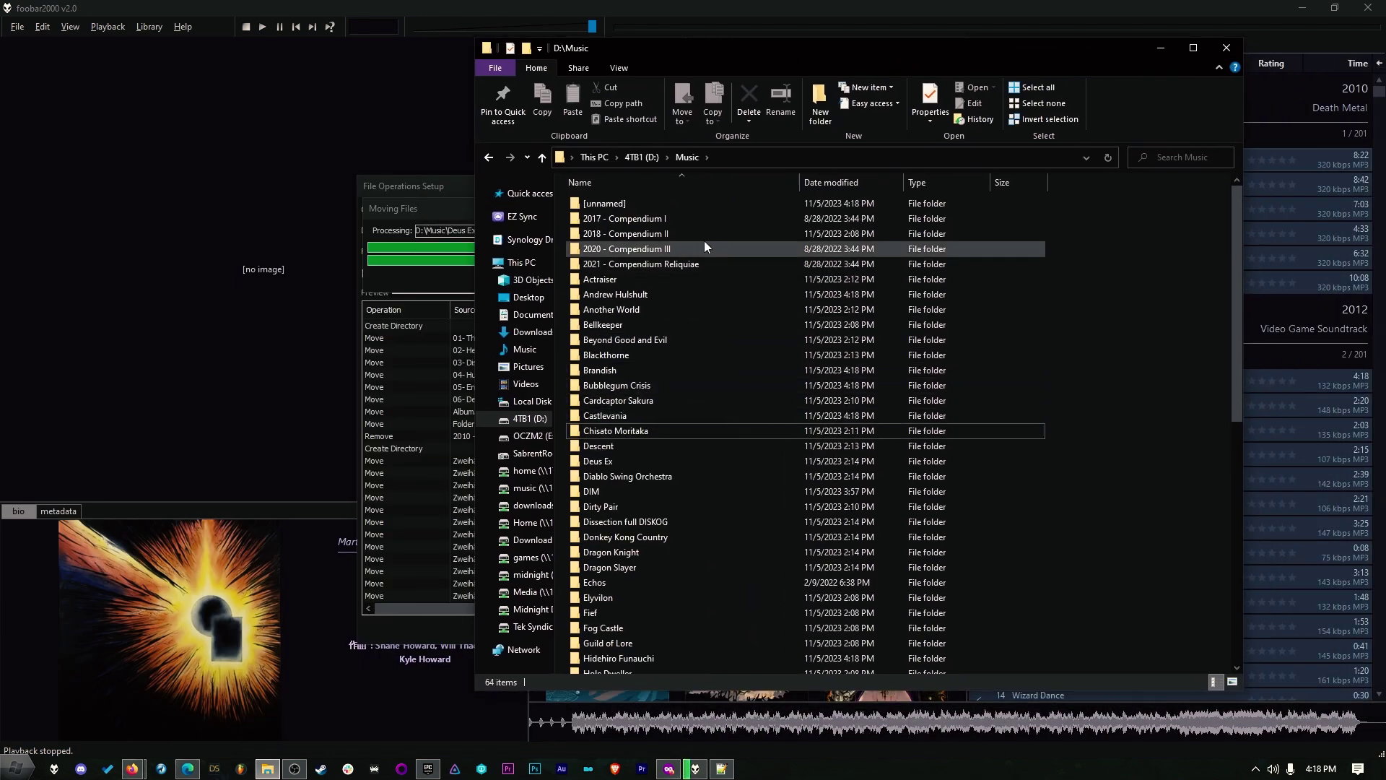
{"action": "mouse_move", "coordinate": [630, 202]}
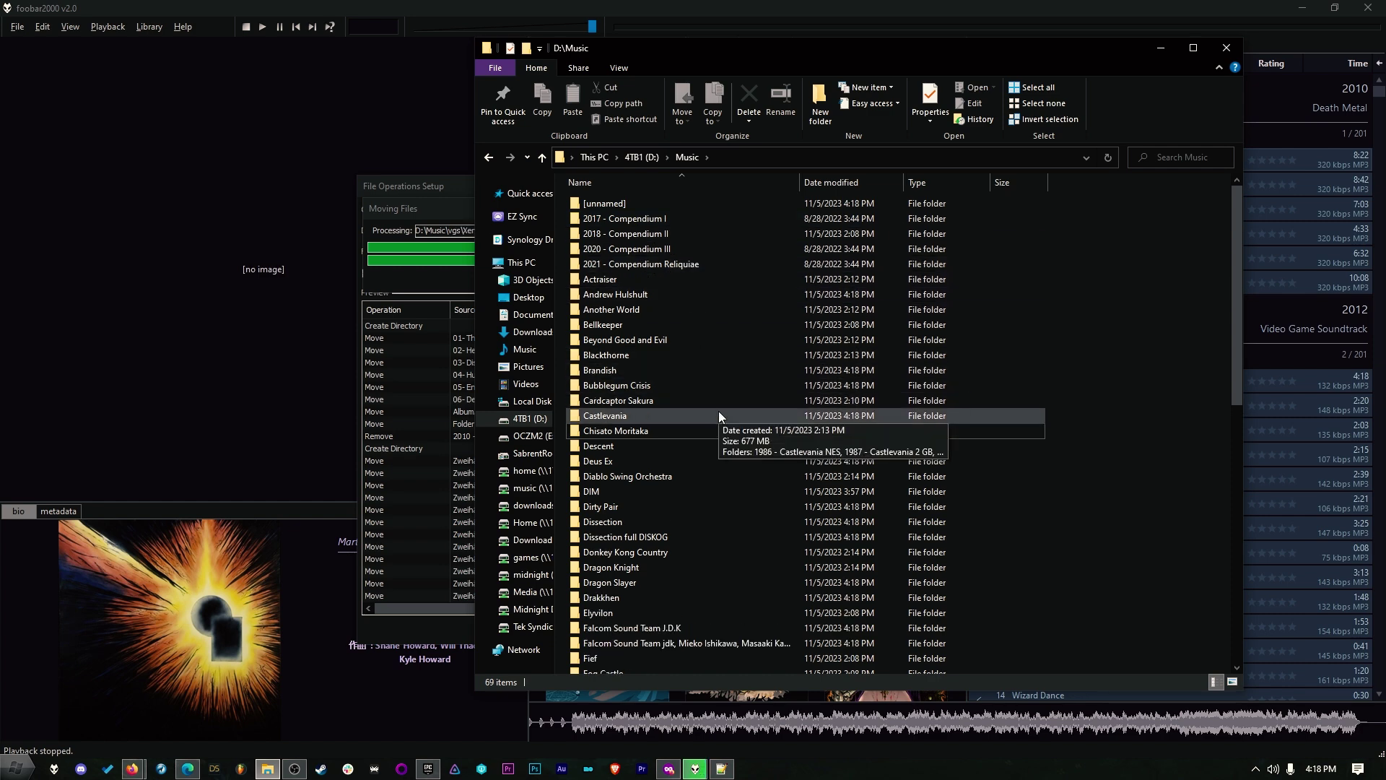
{"action": "mouse_move", "coordinate": [718, 289]}
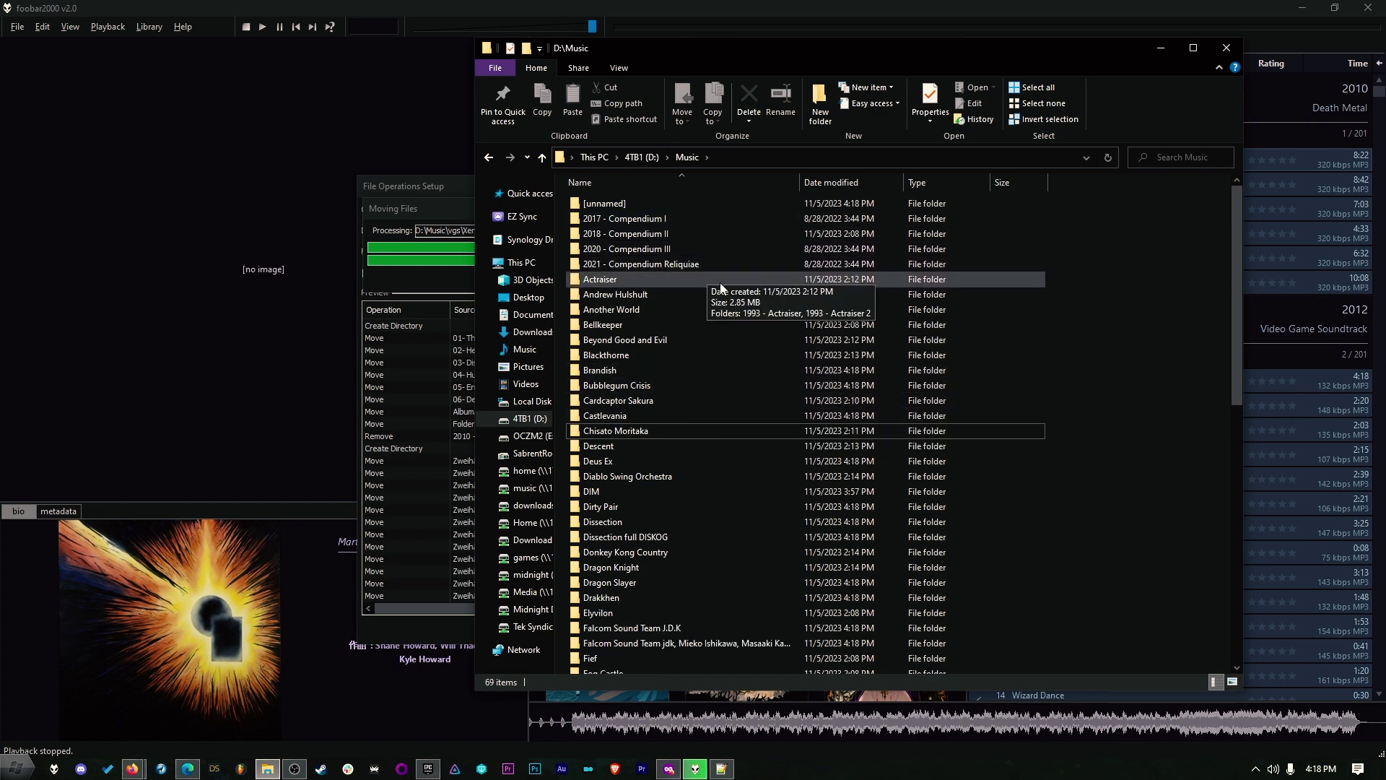
Maximize the D:\Music window and check the file names in the Hole Dweller folder 2022 - Another Chance at Peace, widening the Name column.
{"action": "left_click", "coordinate": [720, 444]}
{"action": "key", "text": "super+Up"}
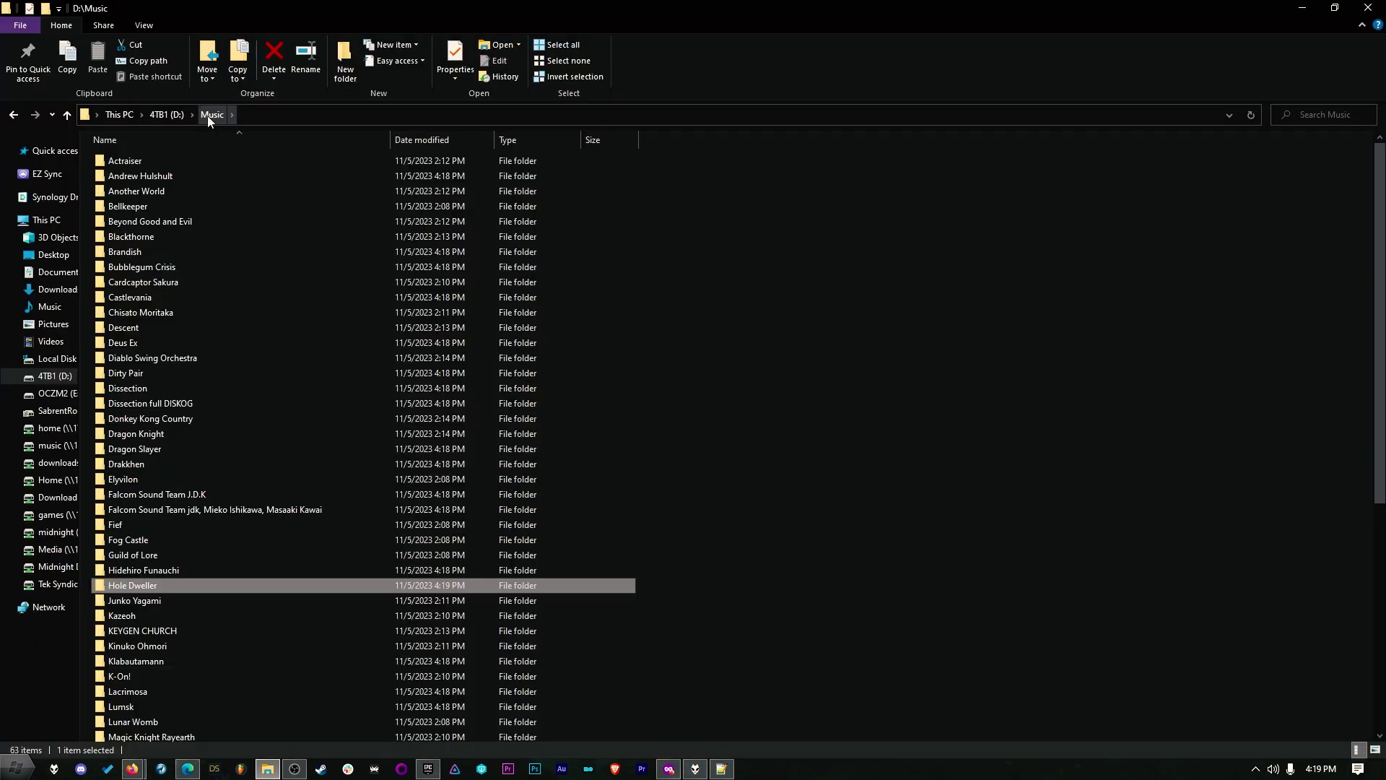
{"action": "scroll", "coordinate": [145, 612], "scroll_direction": "down", "scroll_amount": 4}
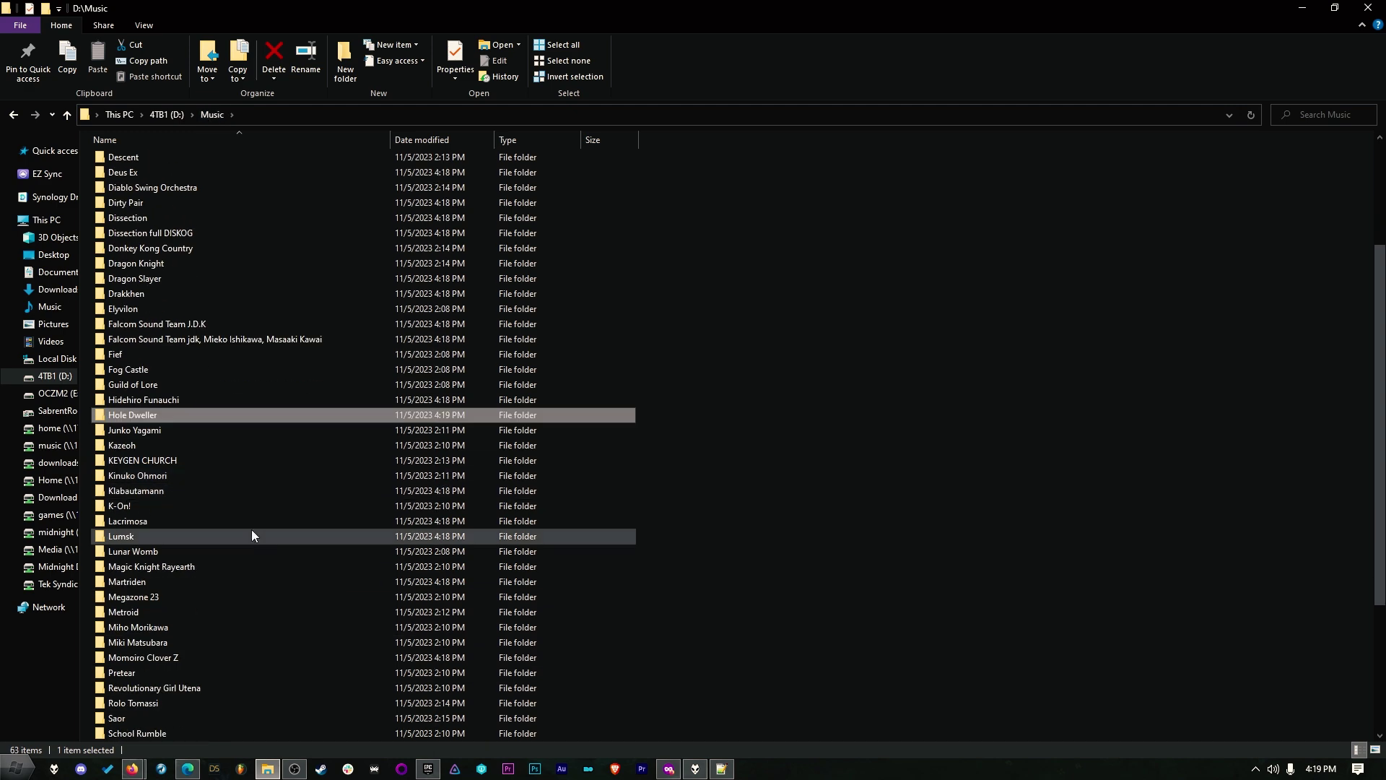
{"action": "double_click", "coordinate": [151, 416]}
{"action": "double_click", "coordinate": [159, 177]}
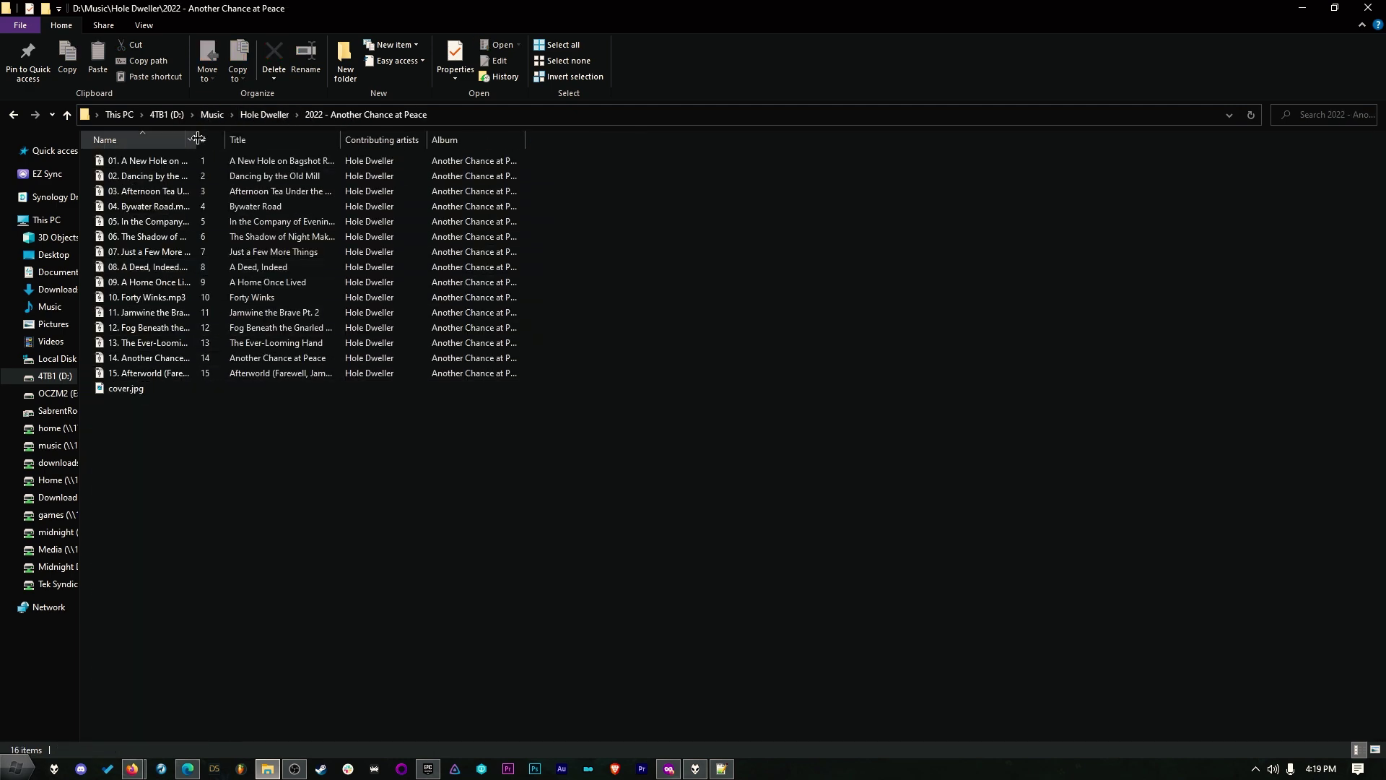
{"action": "left_click_drag", "start_coordinate": [195, 140], "coordinate": [308, 142]}
Check the file names in Hole Dweller's 2019 - flies the coop folder, then return to Music and select Lunar Womb.
{"action": "left_click", "coordinate": [265, 115]}
{"action": "double_click", "coordinate": [133, 166]}
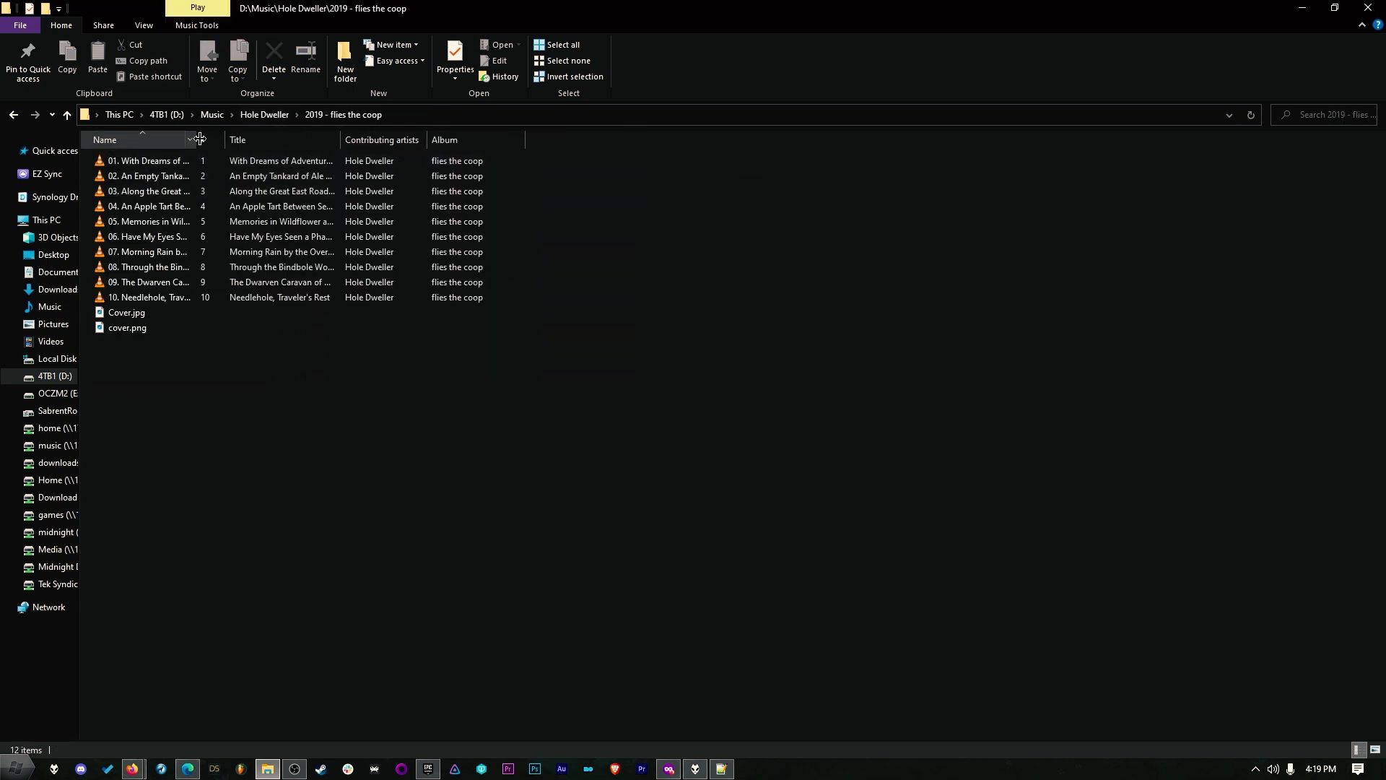
{"action": "left_click_drag", "start_coordinate": [211, 140], "coordinate": [459, 142]}
{"action": "left_click", "coordinate": [264, 115]}
{"action": "left_click", "coordinate": [212, 115]}
{"action": "left_click", "coordinate": [163, 553]}
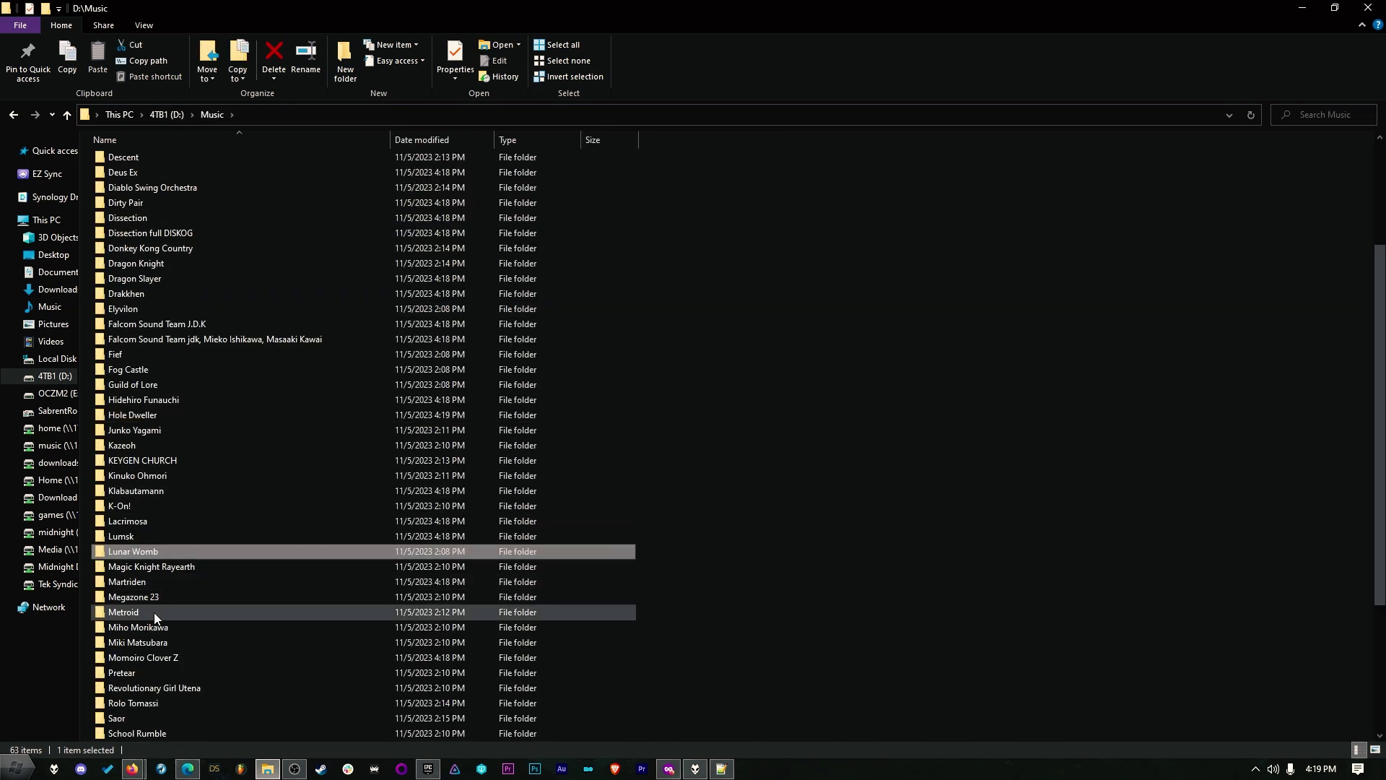
Check the file names in Zweihänder's 2019 - Forbidden Magic folder, then minimize the File Explorer window.
{"action": "scroll", "coordinate": [154, 612], "scroll_direction": "down", "scroll_amount": 5}
{"action": "double_click", "coordinate": [158, 734]}
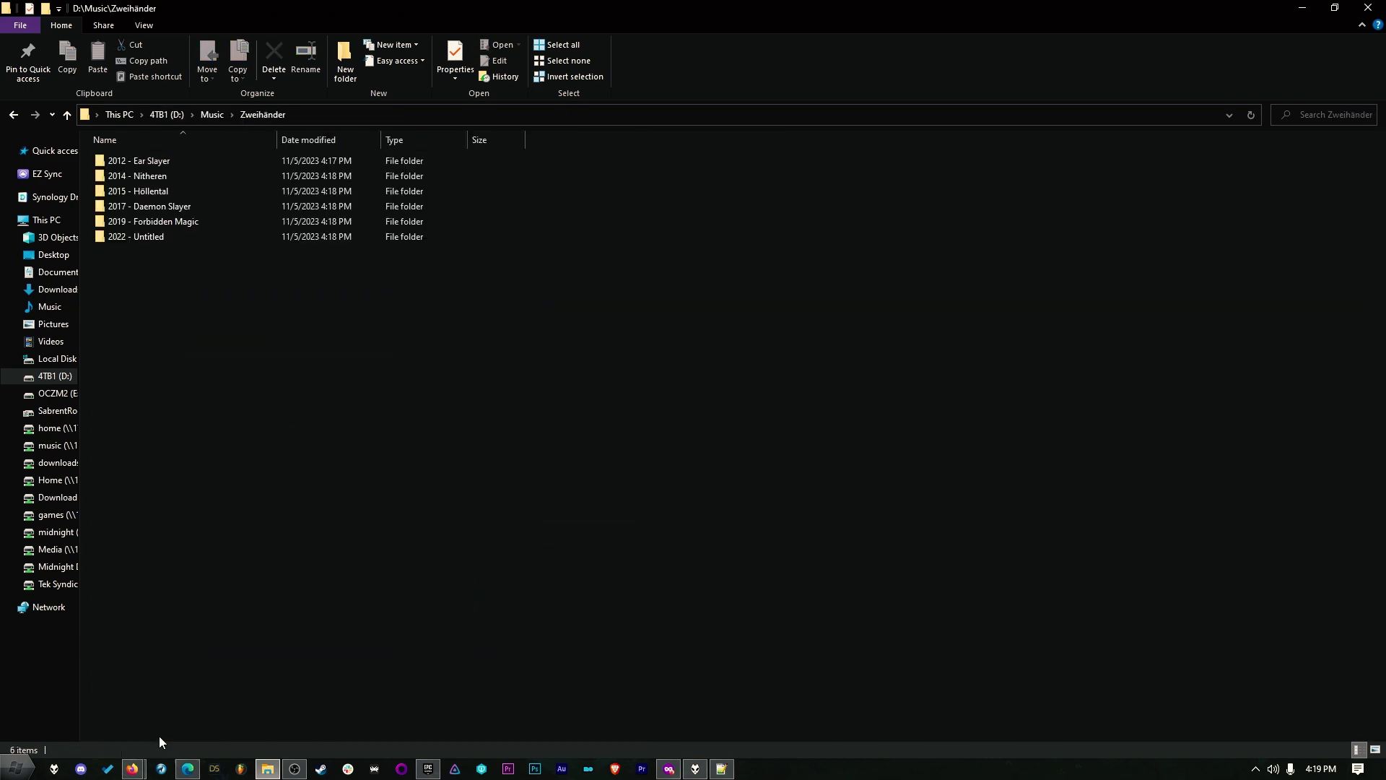
{"action": "left_click", "coordinate": [144, 227]}
{"action": "double_click", "coordinate": [145, 225]}
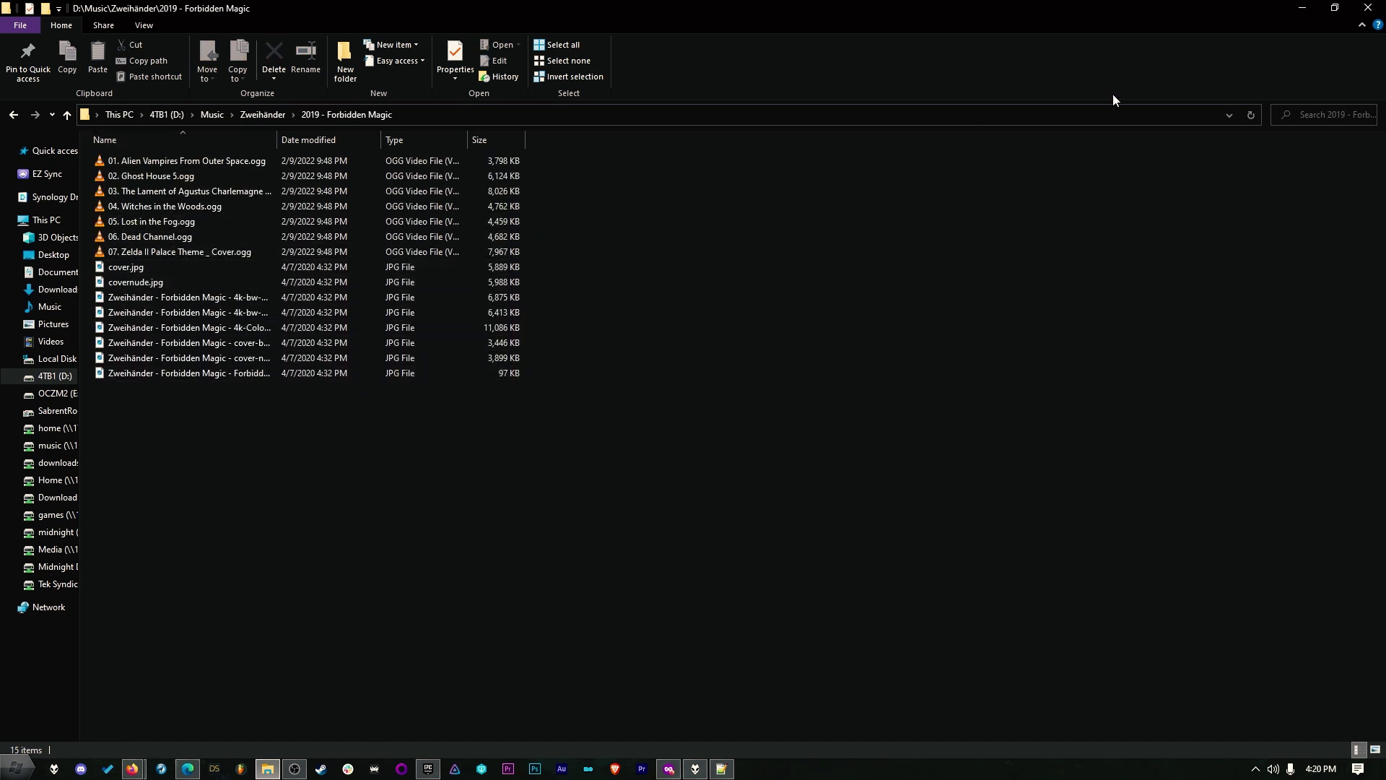
{"action": "left_click", "coordinate": [1309, 12]}
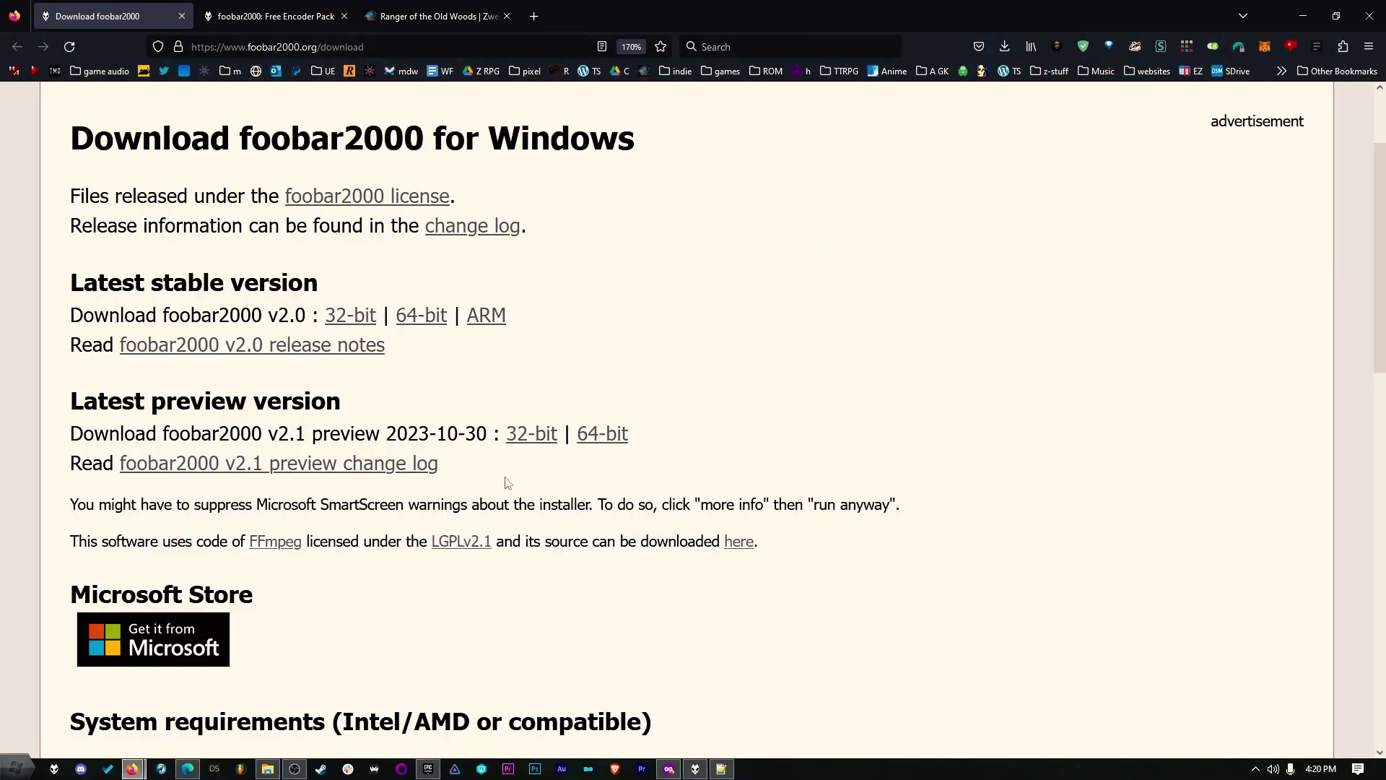
Switch to the Free Encoder Pack page in the browser, highlight the FLAC encoder, and close the foobar2000 player.
{"action": "scroll", "coordinate": [513, 473], "scroll_direction": "down", "scroll_amount": 3}
{"action": "scroll", "coordinate": [512, 462], "scroll_direction": "up", "scroll_amount": 5}
{"action": "left_click", "coordinate": [262, 16]}
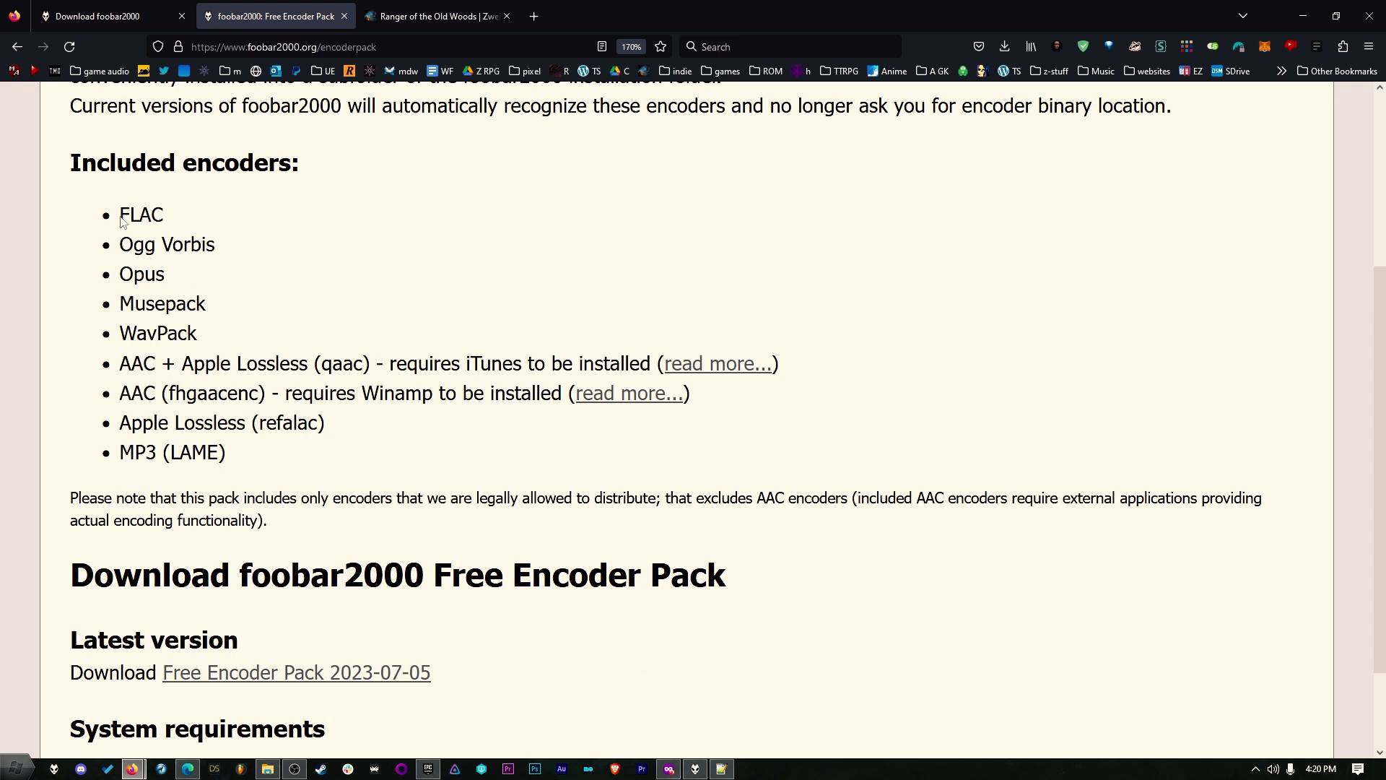
{"action": "left_click_drag", "start_coordinate": [123, 214], "coordinate": [269, 222]}
{"action": "left_click", "coordinate": [695, 768]}
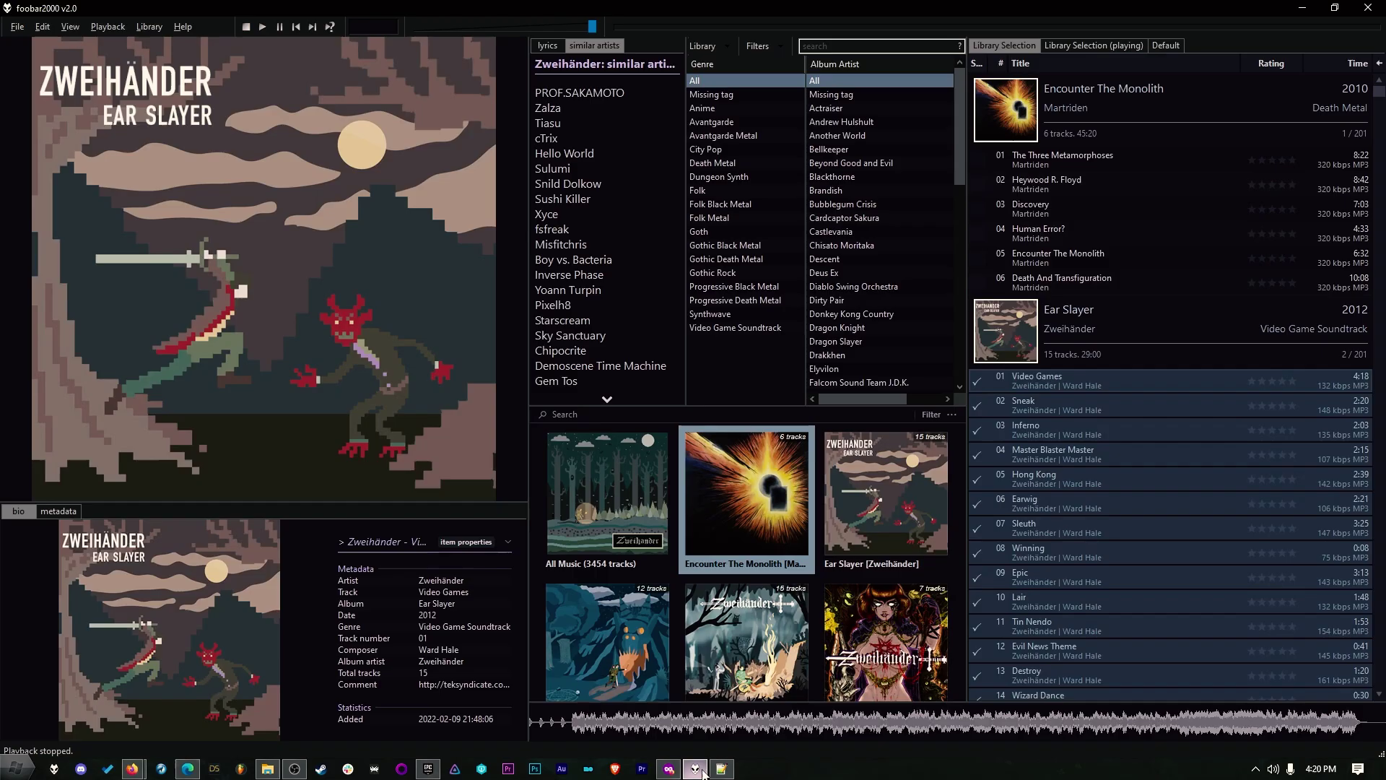
{"action": "left_click", "coordinate": [1381, 7]}
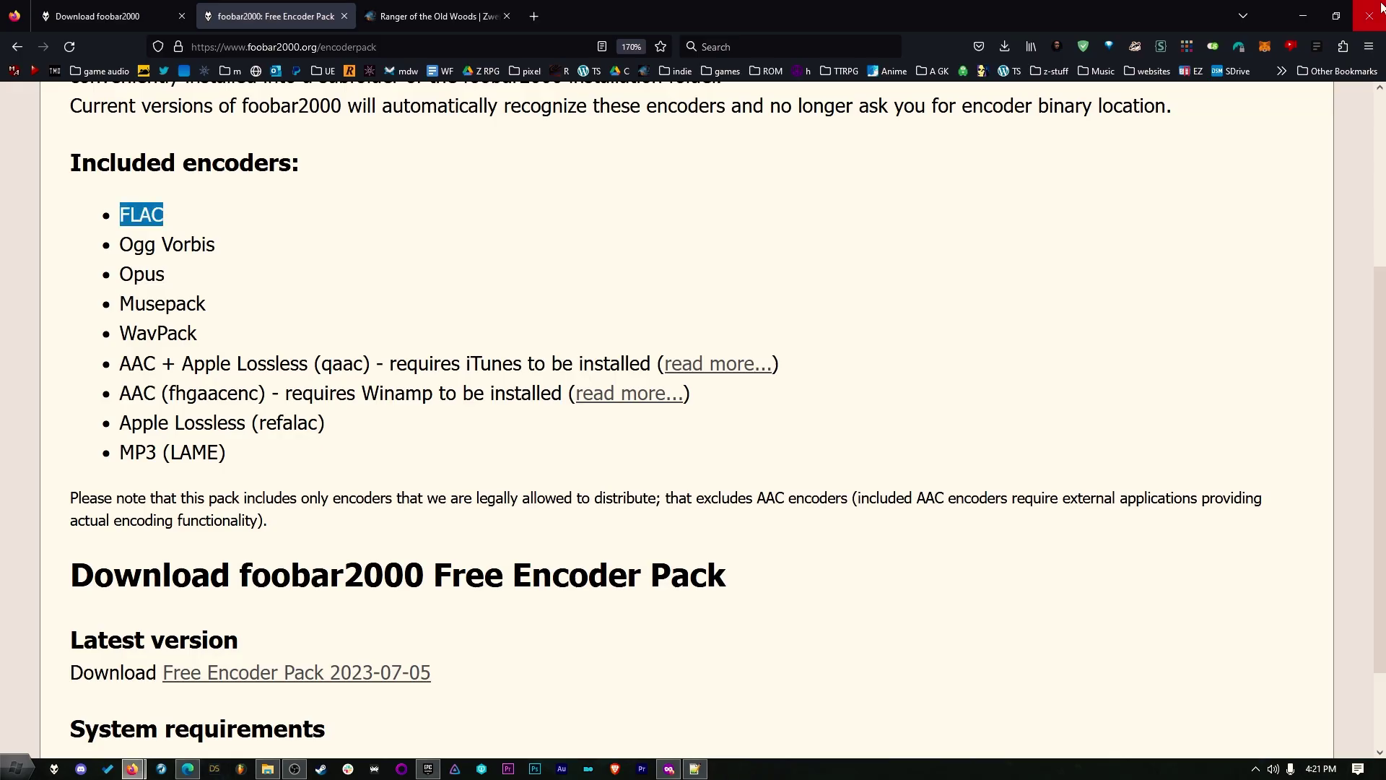
Review the Opus and two AAC entries in the list of included encoders.
{"action": "double_click", "coordinate": [272, 279]}
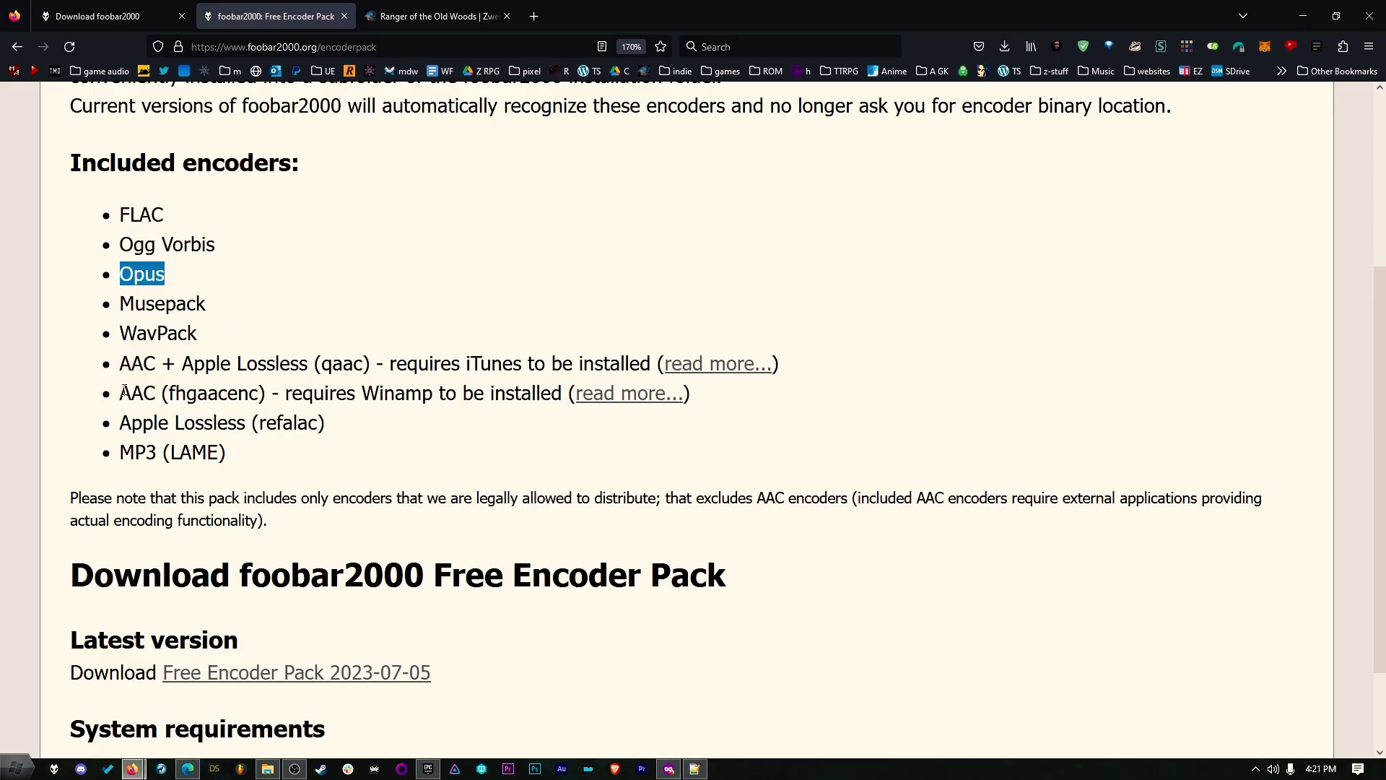
{"action": "double_click", "coordinate": [124, 363]}
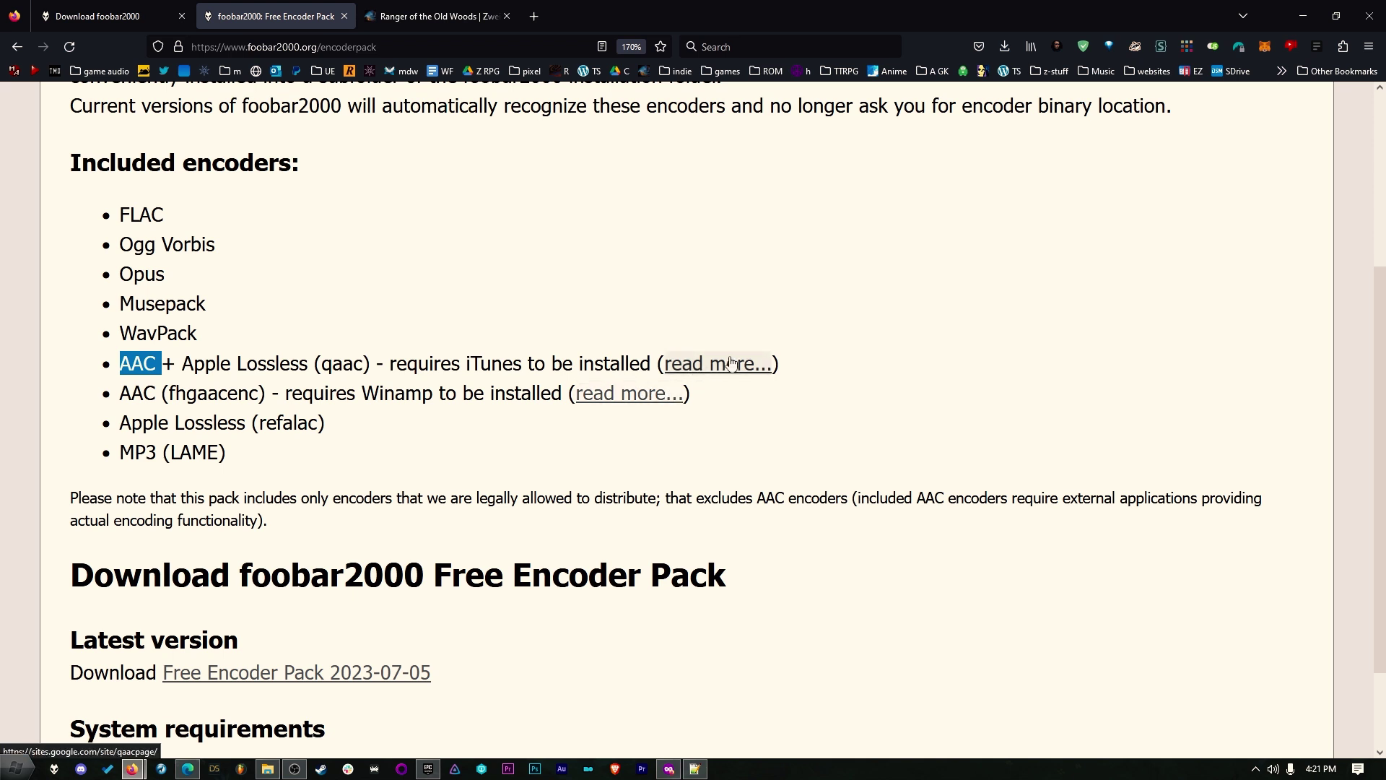
{"action": "double_click", "coordinate": [148, 394]}
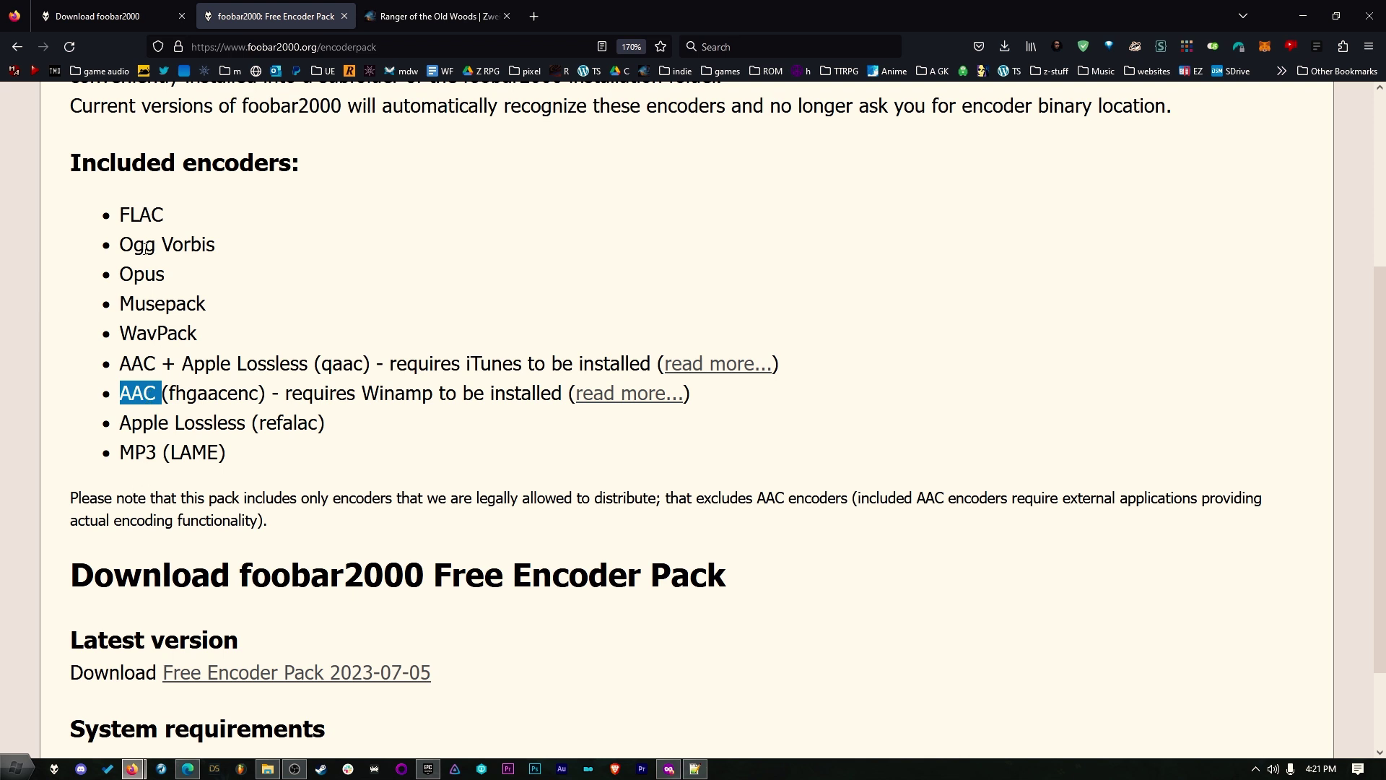
{"action": "double_click", "coordinate": [141, 274]}
Download Free Encoder Pack 2023-07-05 and launch its installer.
{"action": "scroll", "coordinate": [390, 646], "scroll_direction": "down", "scroll_amount": 3}
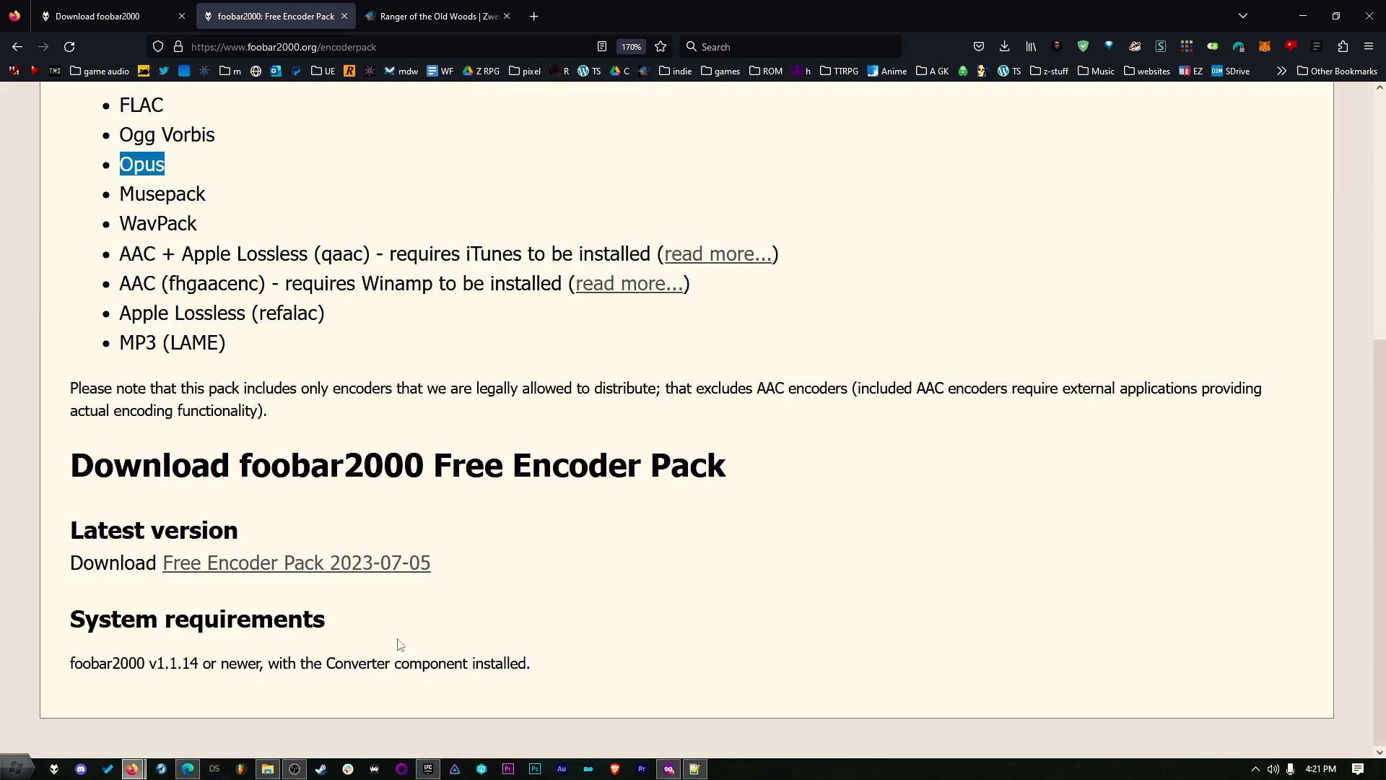
{"action": "left_click", "coordinate": [350, 561]}
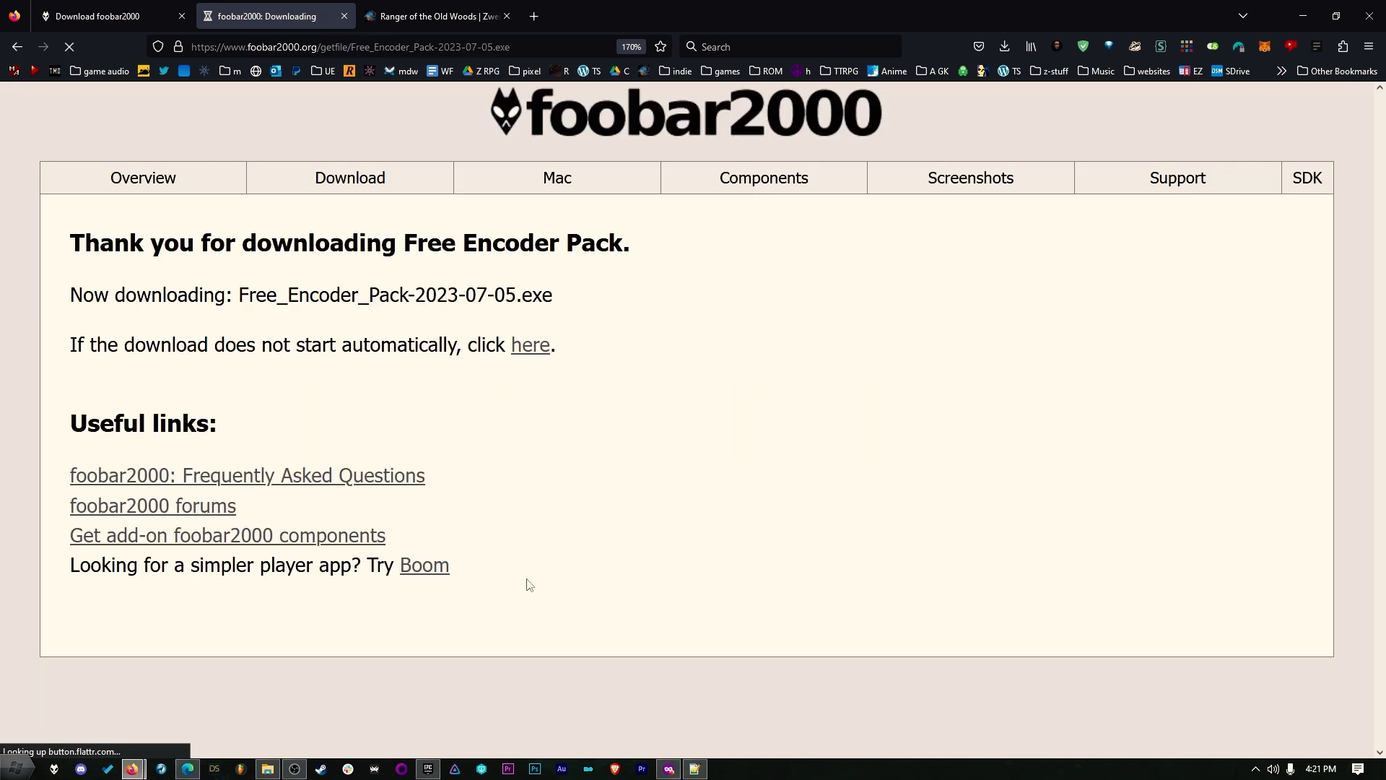
{"action": "left_click", "coordinate": [867, 247]}
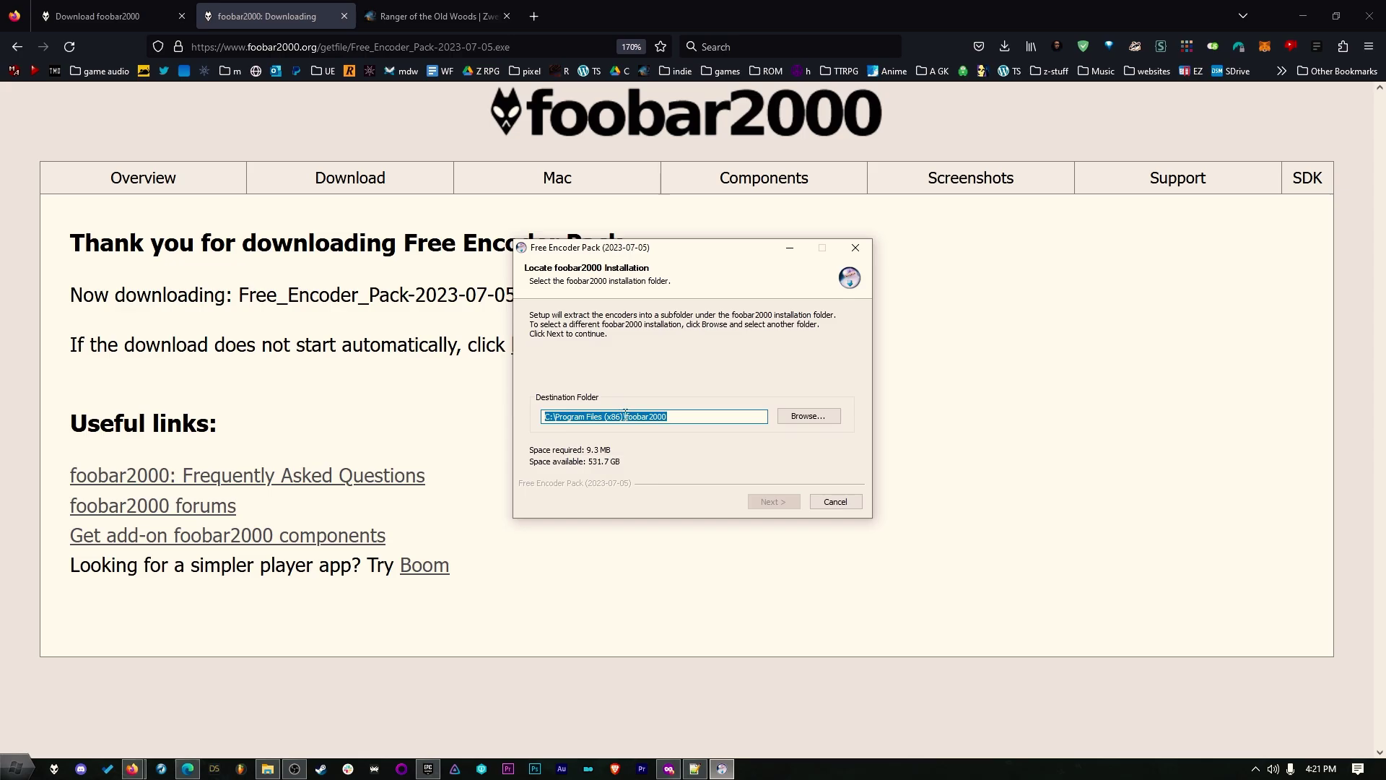
Install the encoders into D:\Foobar2000\, leaving out Musepack v1.30.0 and AAC & Apple Lossless - qaac v2.80.
{"action": "left_click", "coordinate": [808, 415]}
{"action": "left_click", "coordinate": [776, 597]}
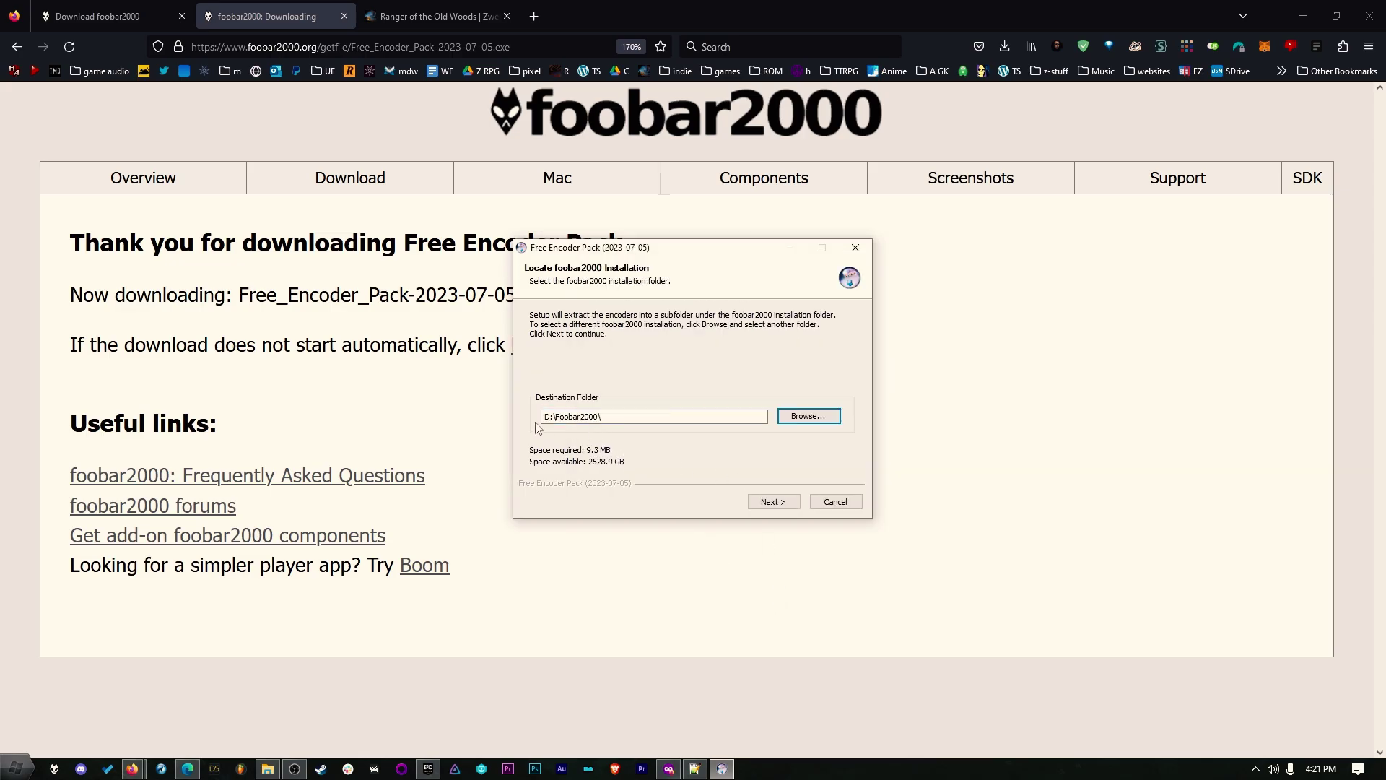
{"action": "left_click", "coordinate": [771, 502]}
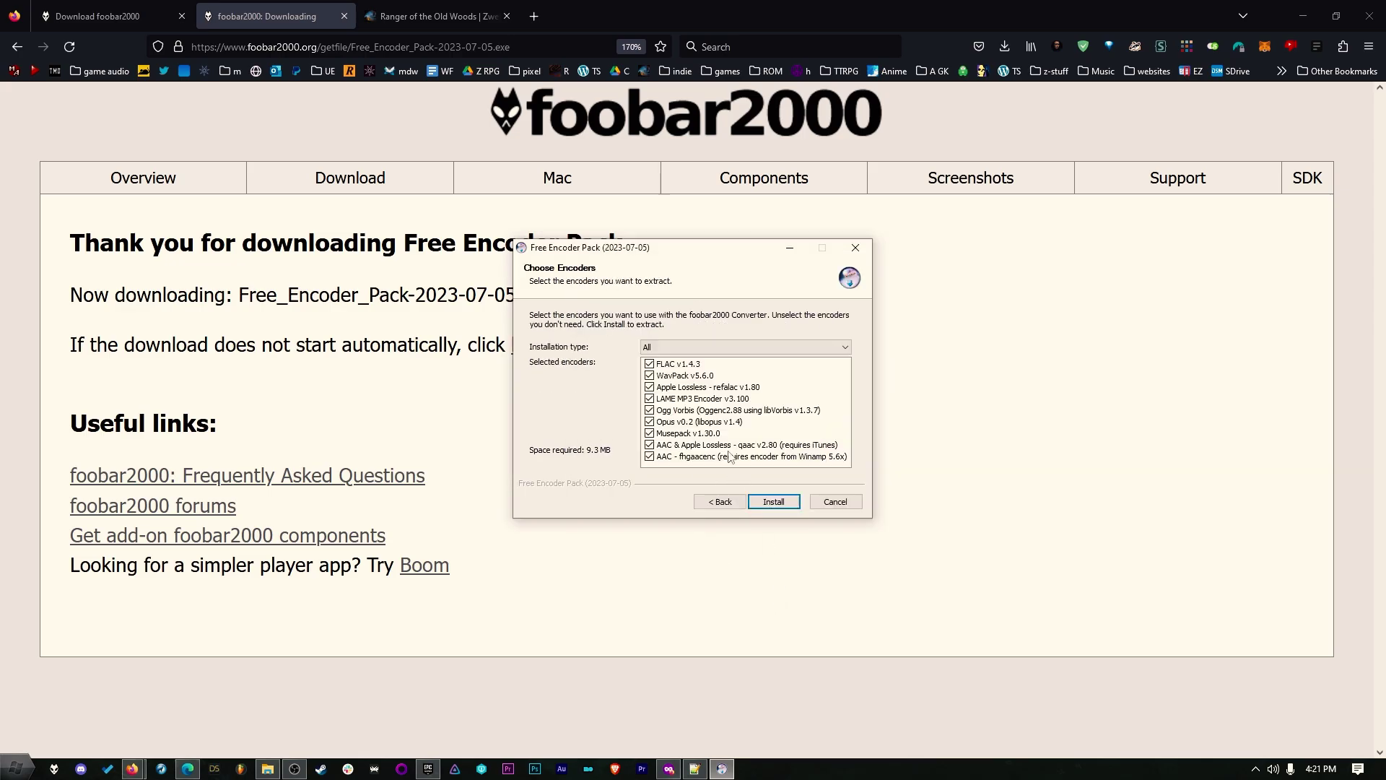
{"action": "left_click", "coordinate": [649, 445]}
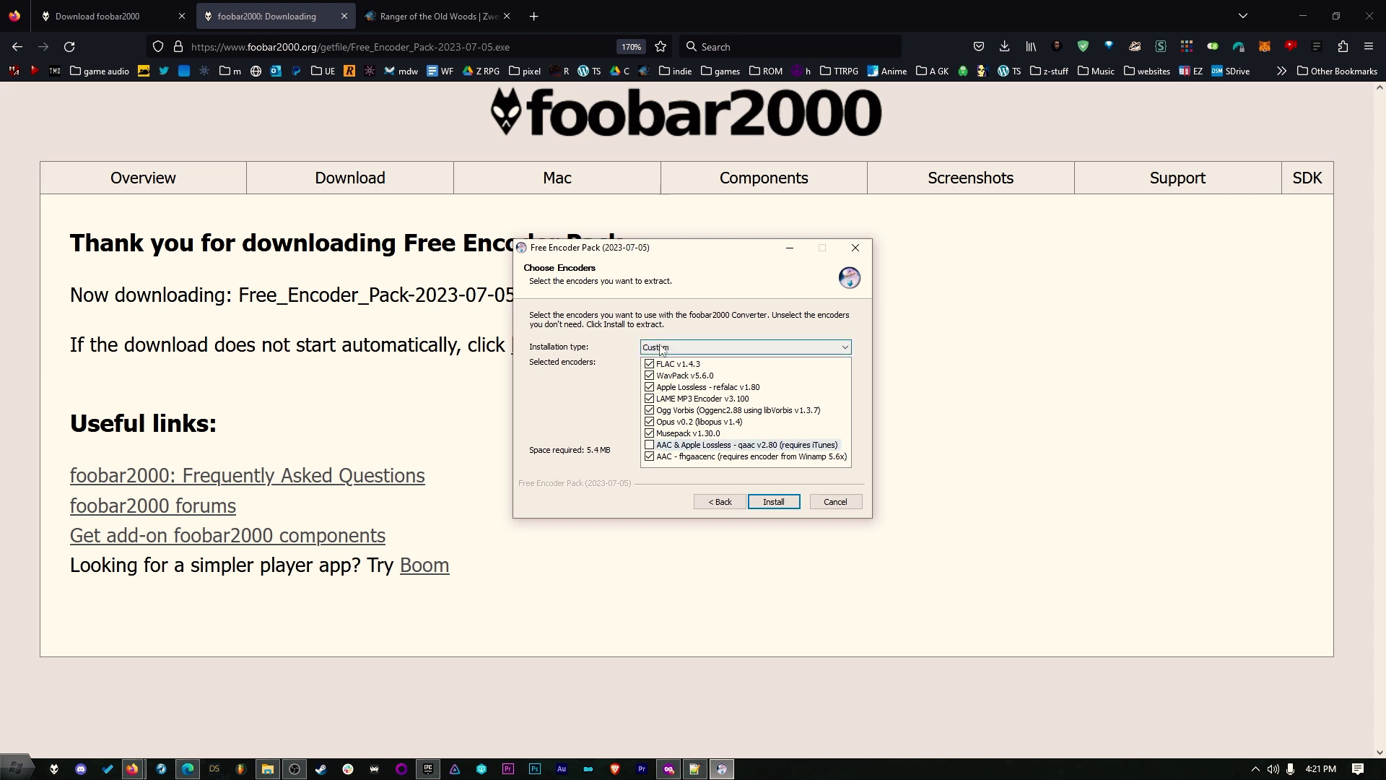
{"action": "left_click", "coordinate": [649, 433]}
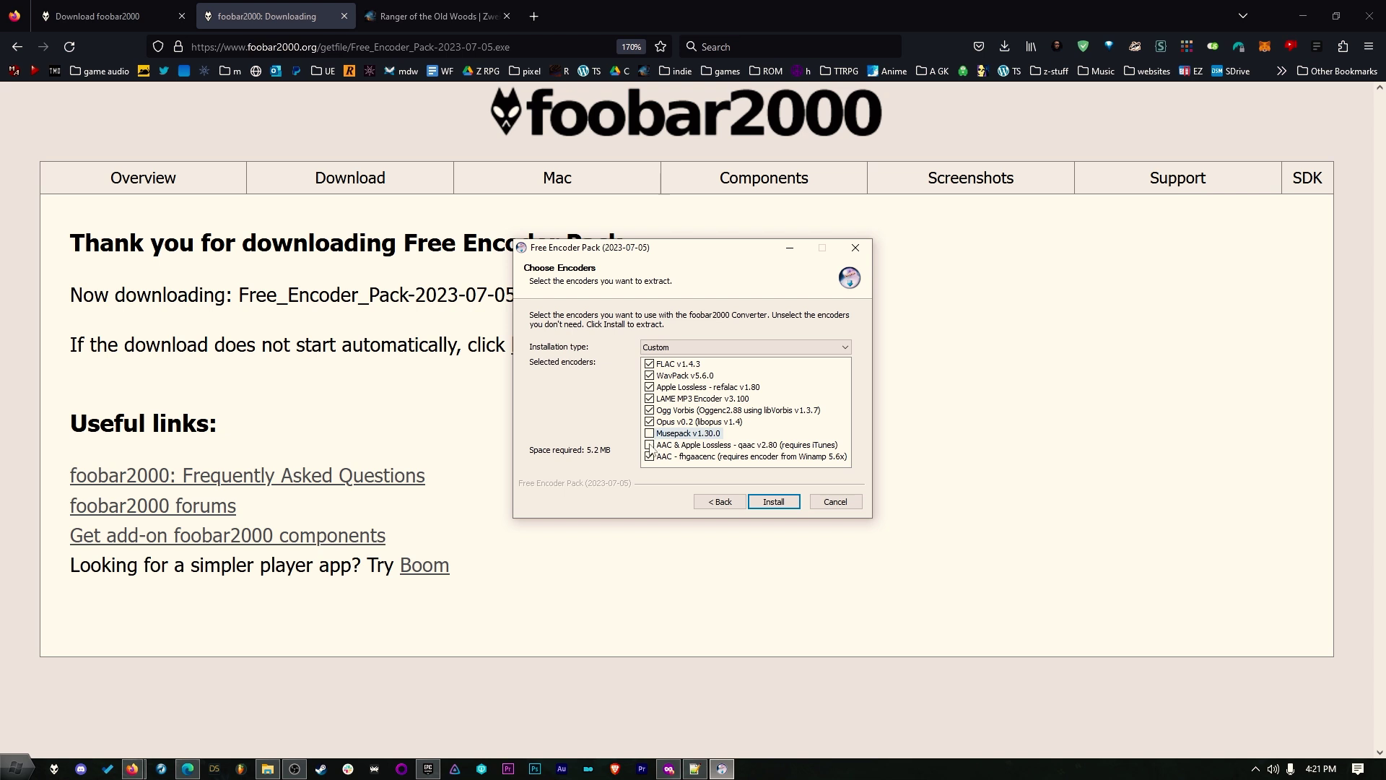
{"action": "left_click", "coordinate": [772, 502]}
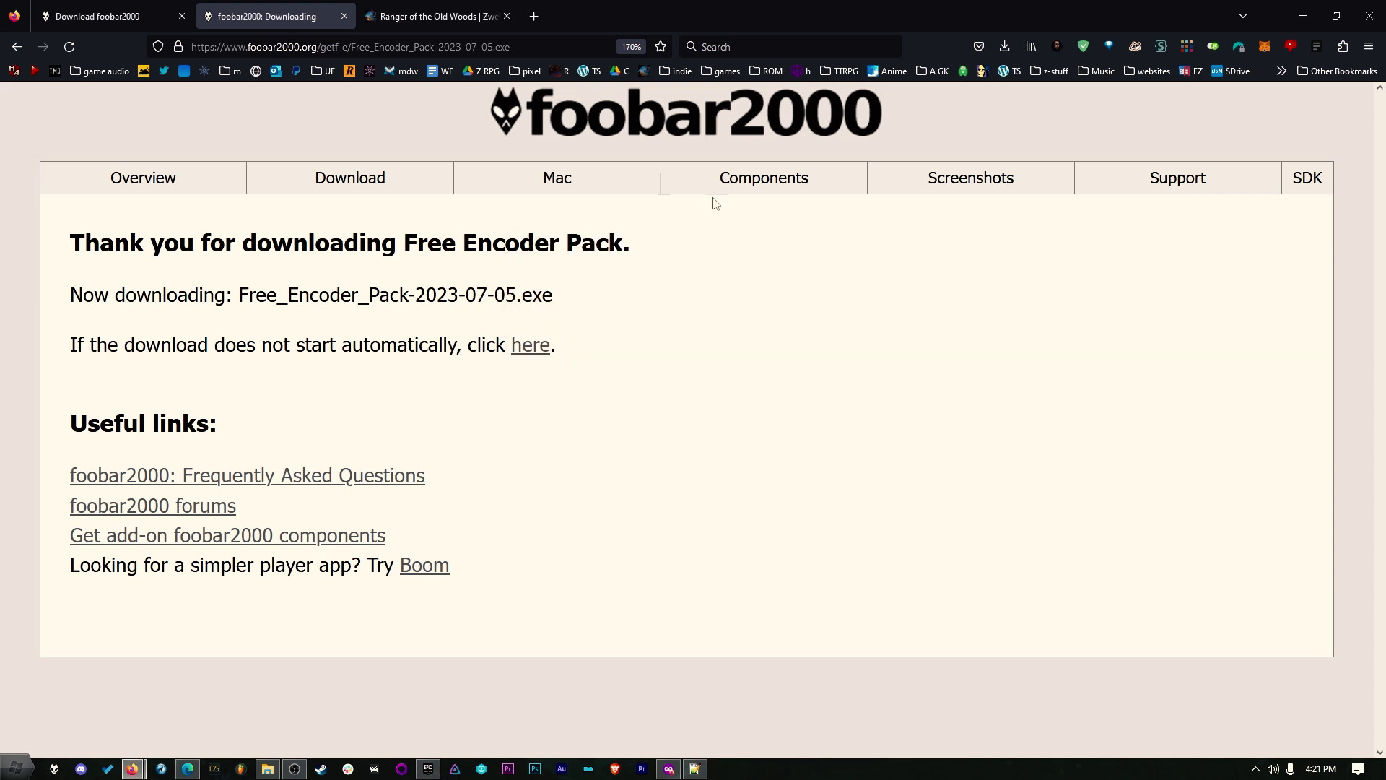
Look over the Bandcamp page of the album Ranger of the Old Woods, including its purchase options and track list.
{"action": "left_click", "coordinate": [430, 17]}
{"action": "scroll", "coordinate": [540, 415], "scroll_direction": "down", "scroll_amount": 3}
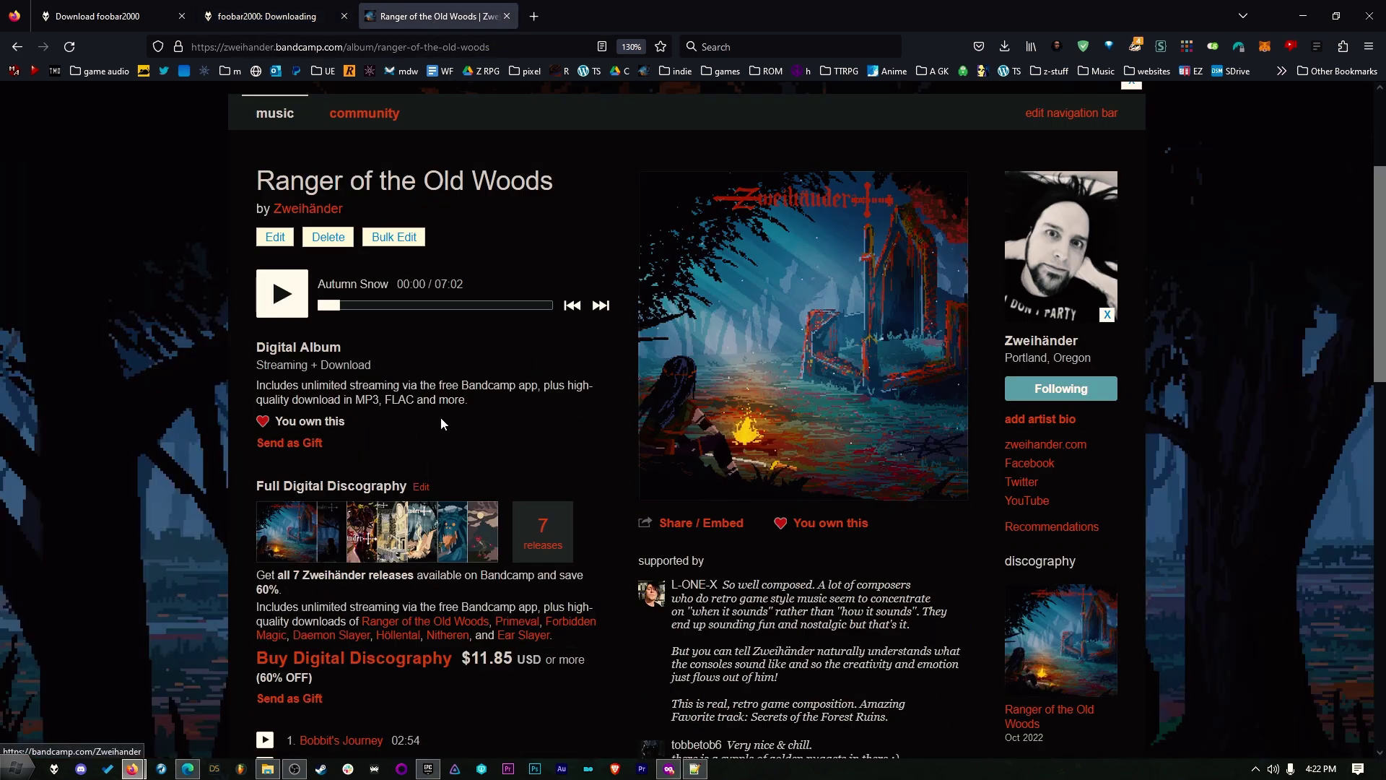
{"action": "scroll", "coordinate": [441, 423], "scroll_direction": "down", "scroll_amount": 3}
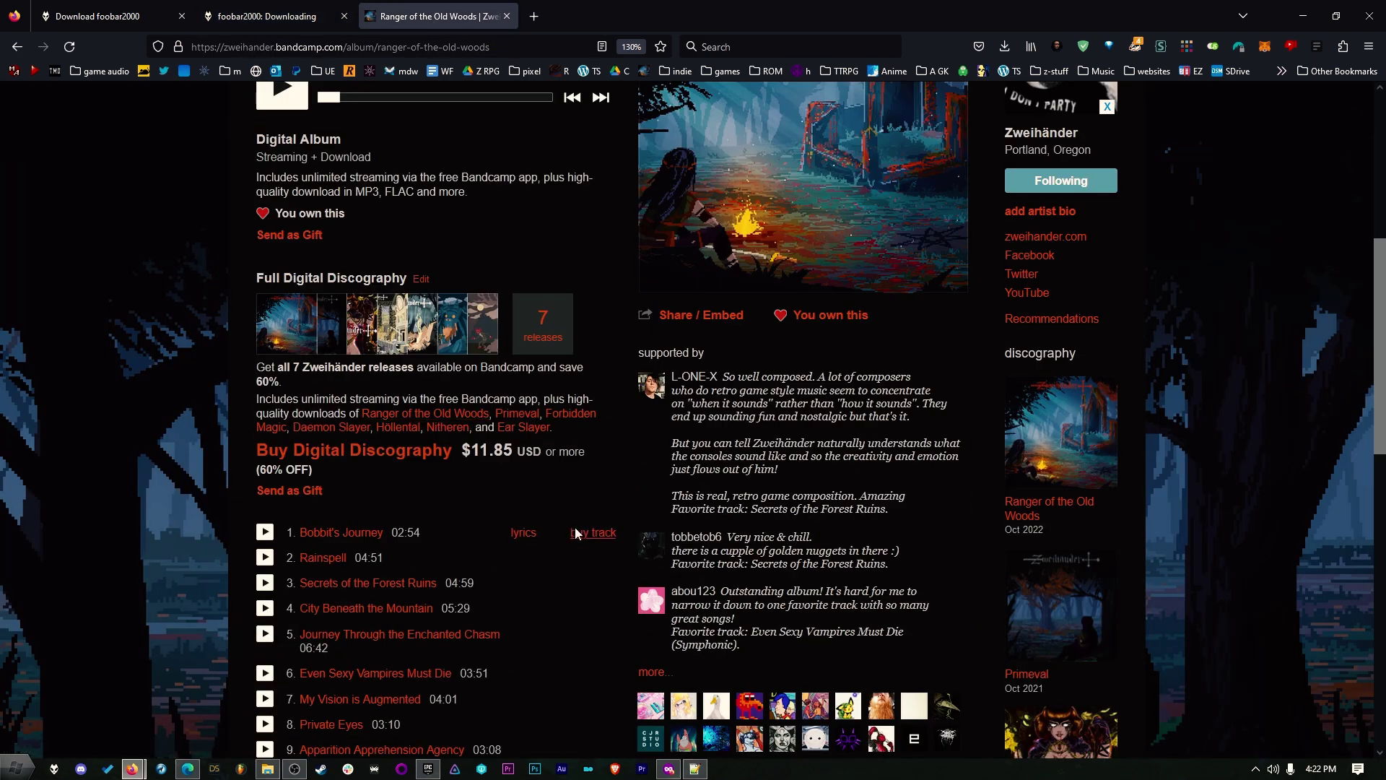
{"action": "scroll", "coordinate": [574, 521], "scroll_direction": "down", "scroll_amount": 3}
{"action": "scroll", "coordinate": [544, 570], "scroll_direction": "up", "scroll_amount": 6}
{"action": "scroll", "coordinate": [570, 578], "scroll_direction": "down", "scroll_amount": 10}
{"action": "scroll", "coordinate": [772, 474], "scroll_direction": "up", "scroll_amount": 7}
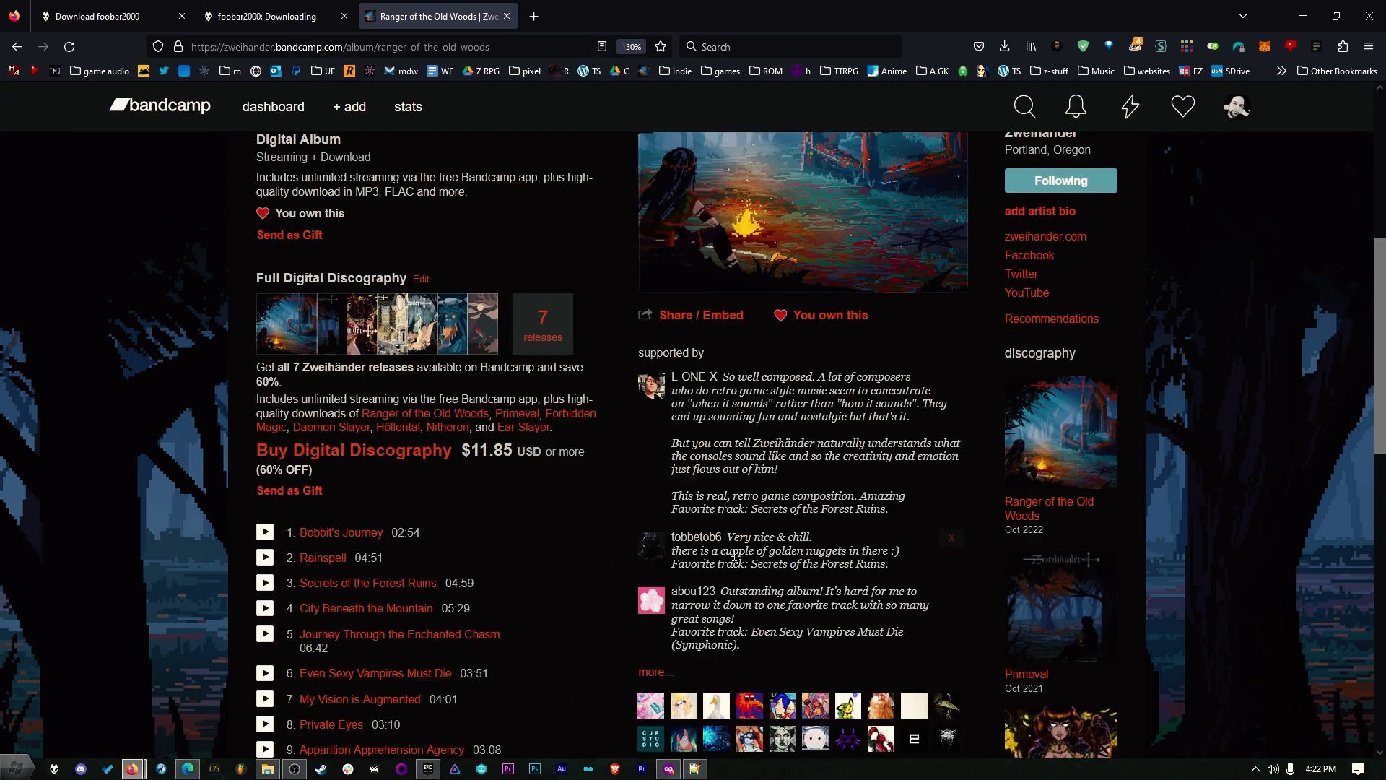
Find Ranger of the Old Woods in the owned Bandcamp collection and open its download page.
{"action": "left_click", "coordinate": [312, 214]}
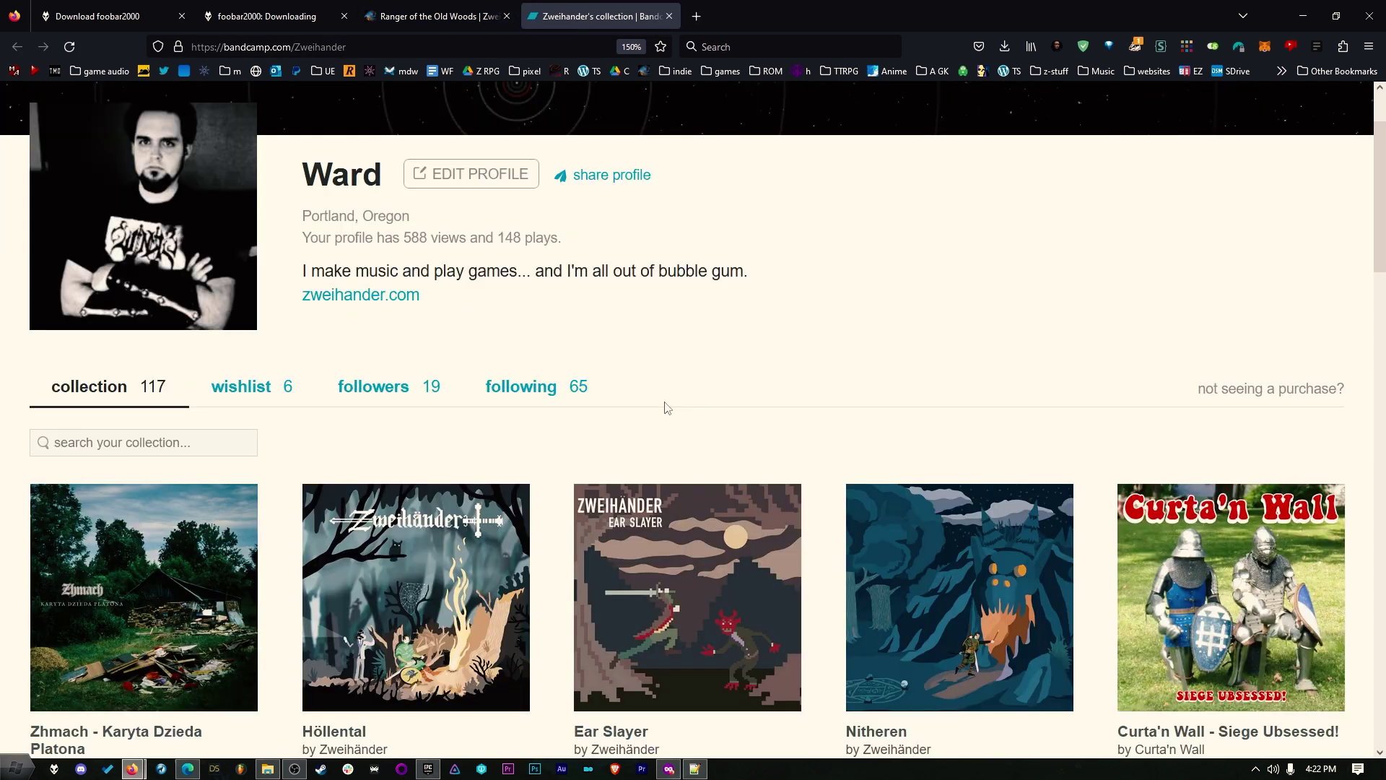
{"action": "scroll", "coordinate": [668, 408], "scroll_direction": "down", "scroll_amount": 3}
{"action": "scroll", "coordinate": [686, 368], "scroll_direction": "down", "scroll_amount": 6}
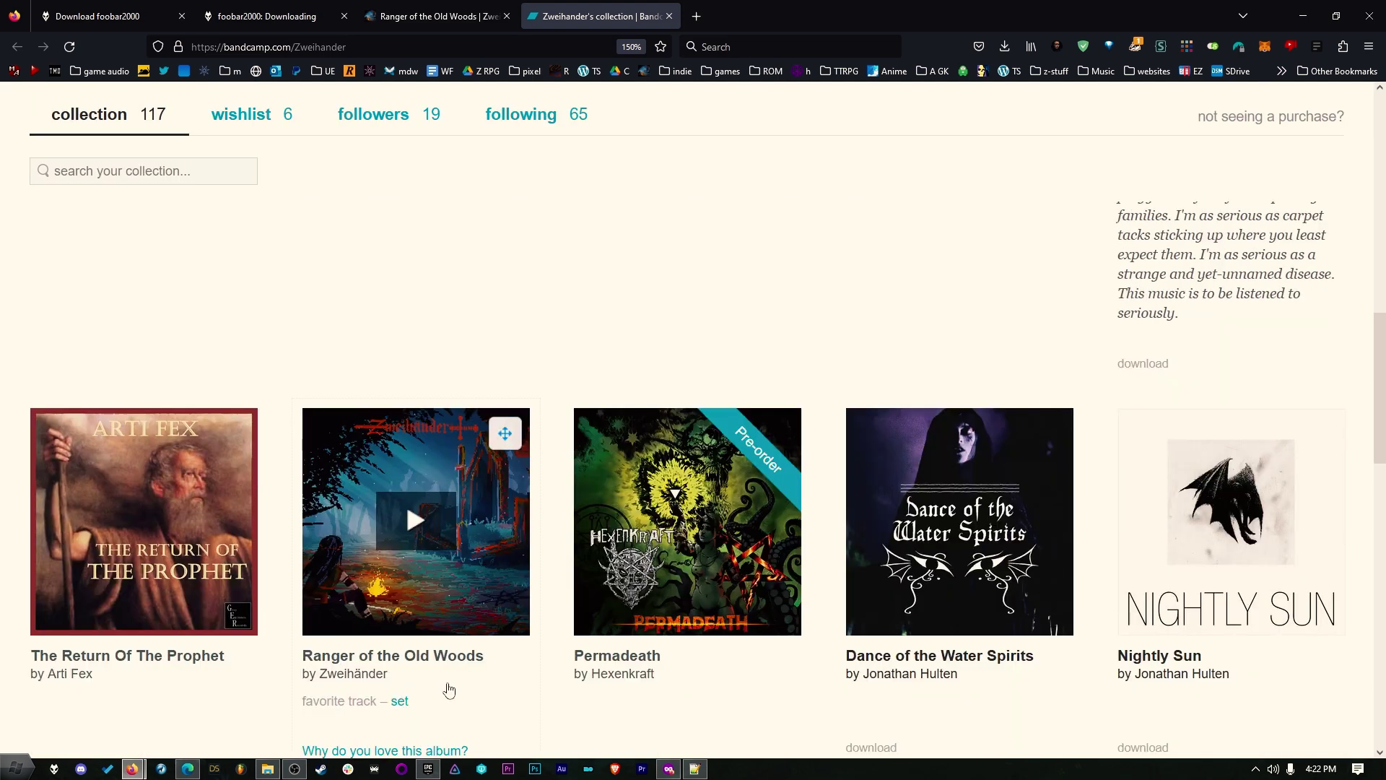
{"action": "scroll", "coordinate": [434, 695], "scroll_direction": "down", "scroll_amount": 3}
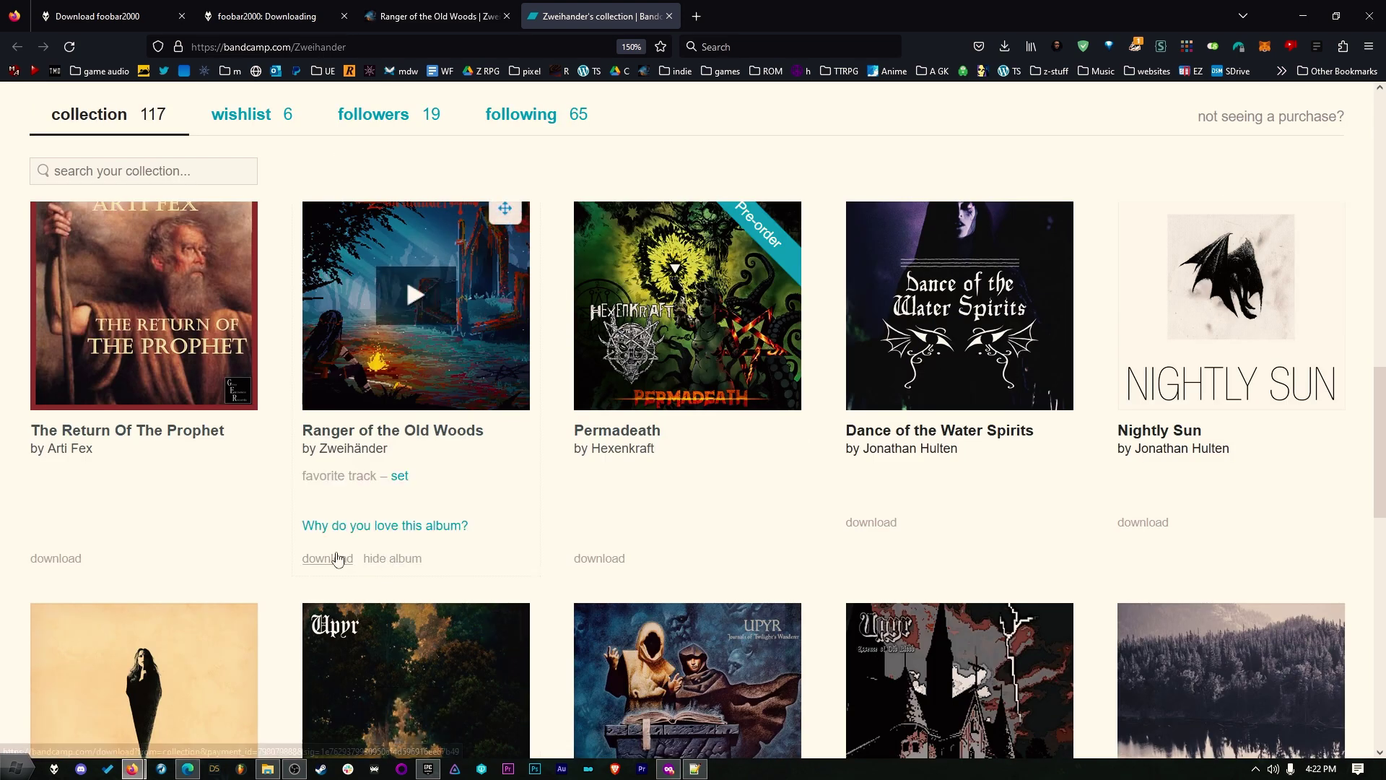
{"action": "left_click", "coordinate": [336, 559]}
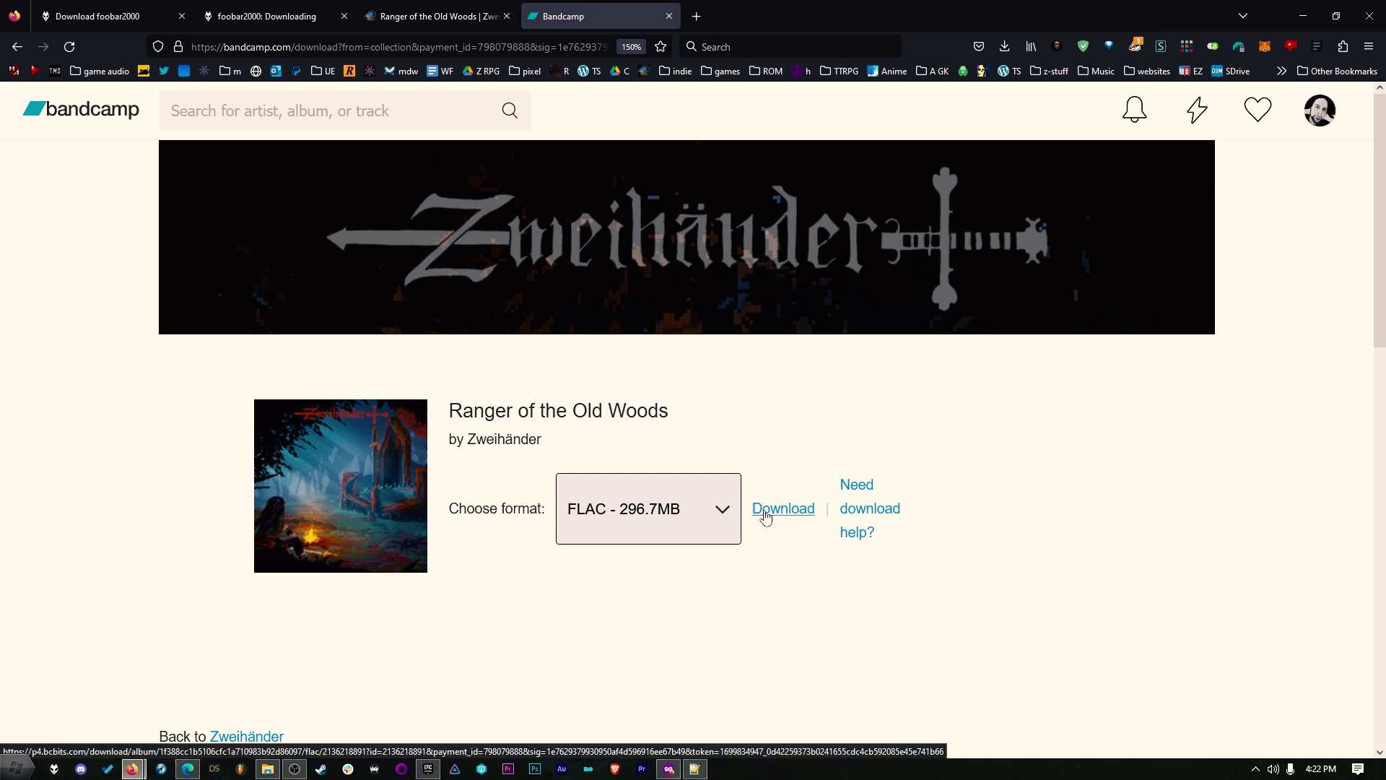
Check the available formats, download the album as FLAC, and open the zip archive on completion.
{"action": "left_click", "coordinate": [729, 513]}
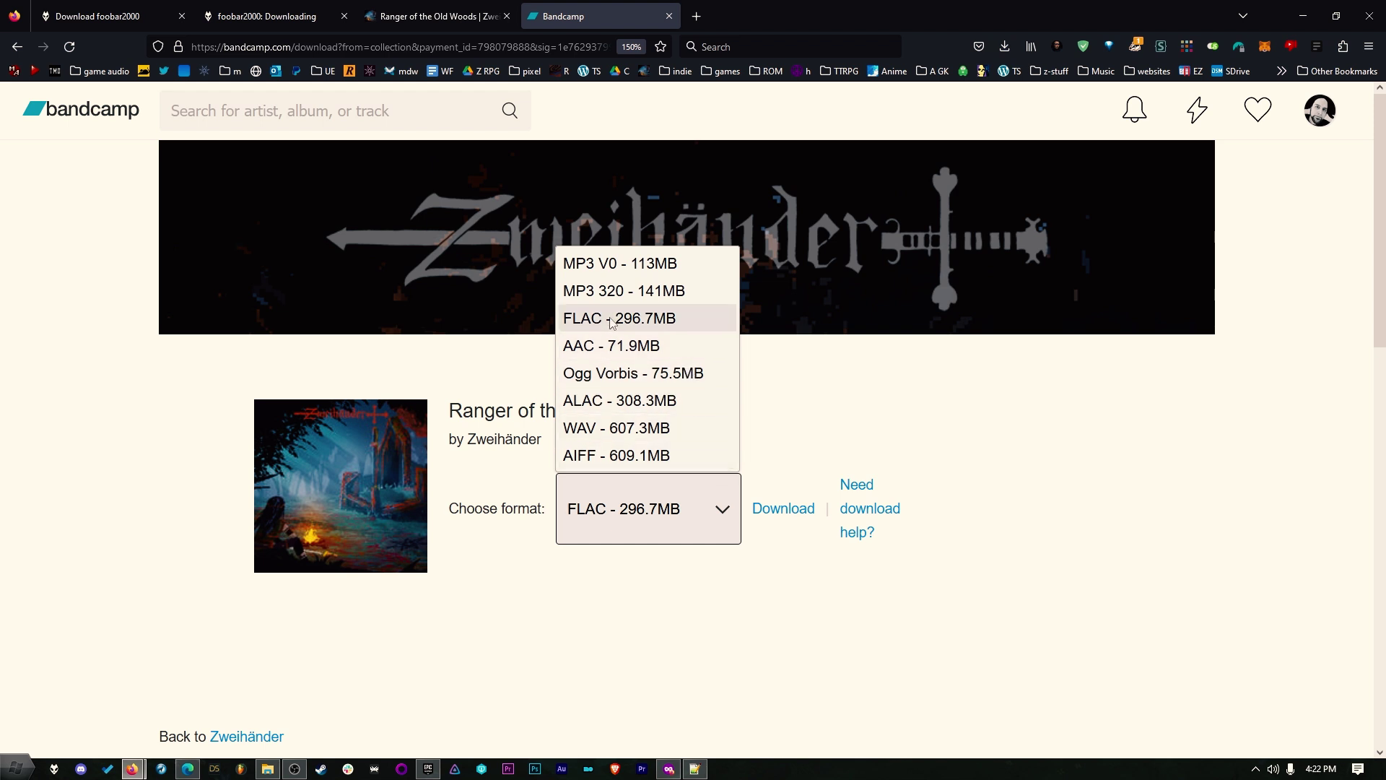
{"action": "left_click", "coordinate": [784, 623]}
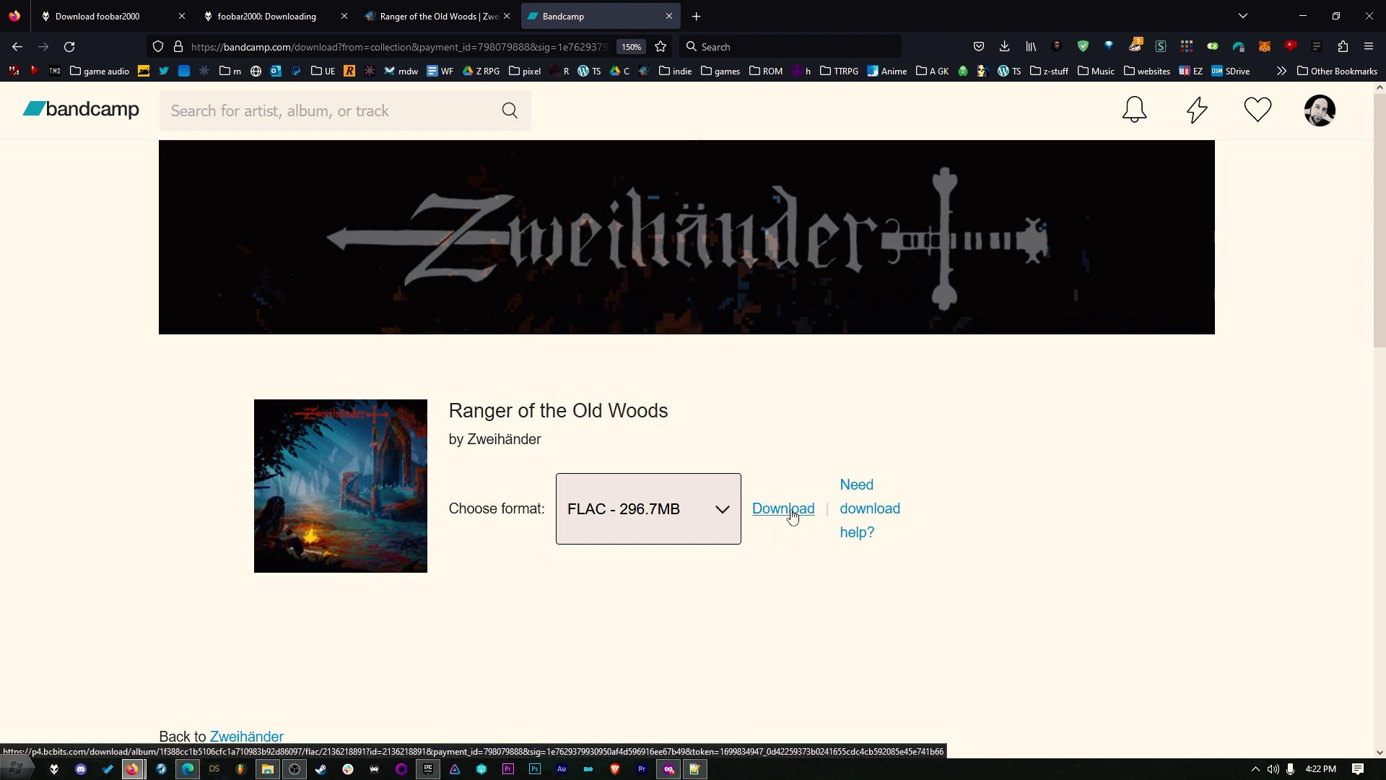
{"action": "left_click", "coordinate": [798, 521]}
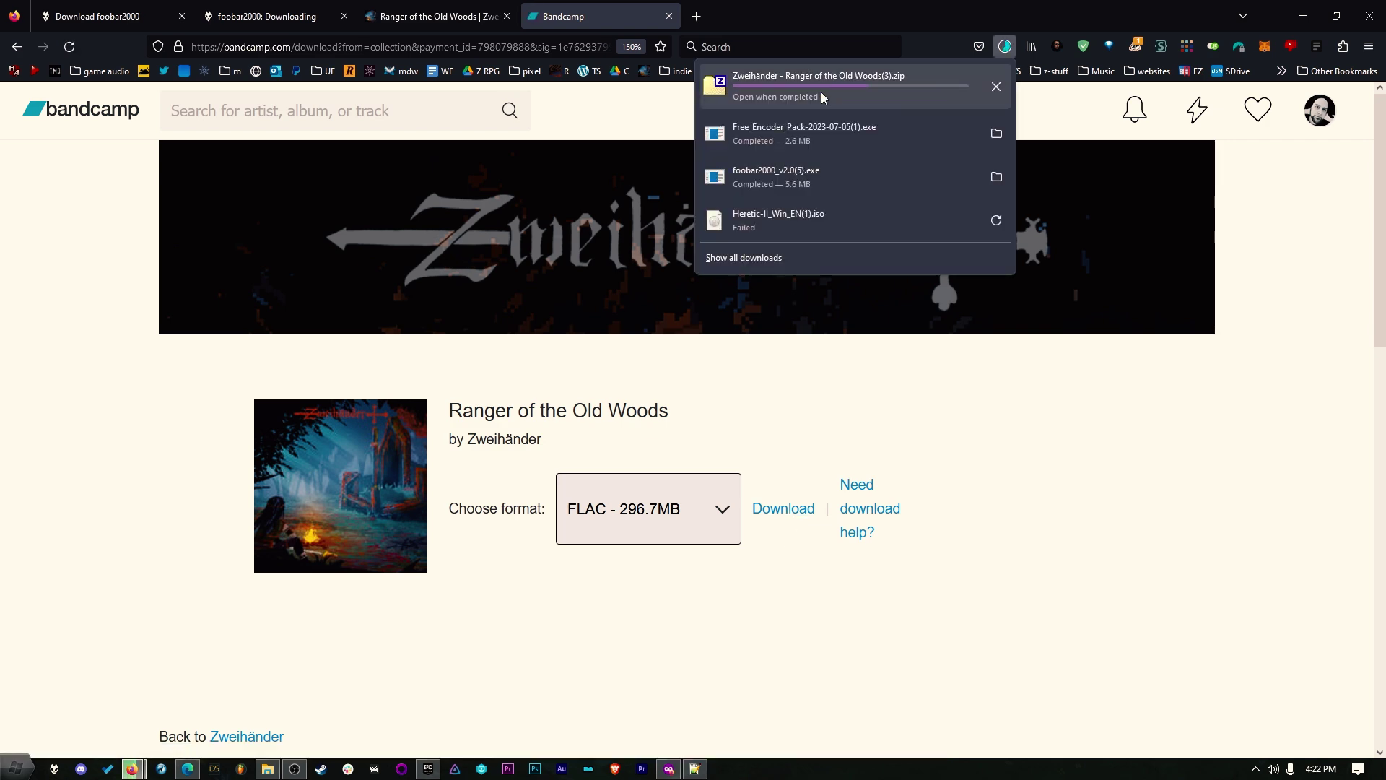
{"action": "left_click", "coordinate": [823, 97]}
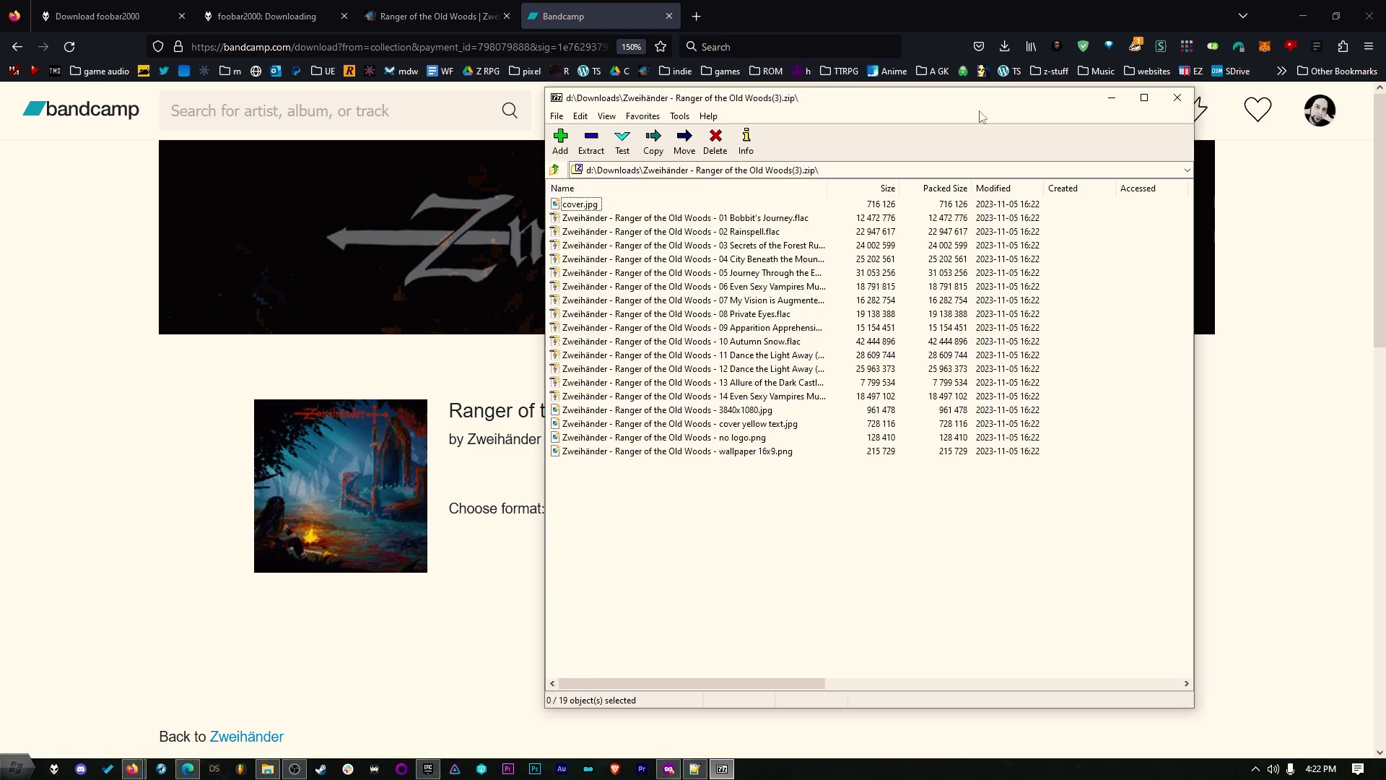
Minimize the browser and create a desktop folder named asdgasdgasedfgwaerfwaefqawfe.
{"action": "left_click", "coordinate": [1311, 13]}
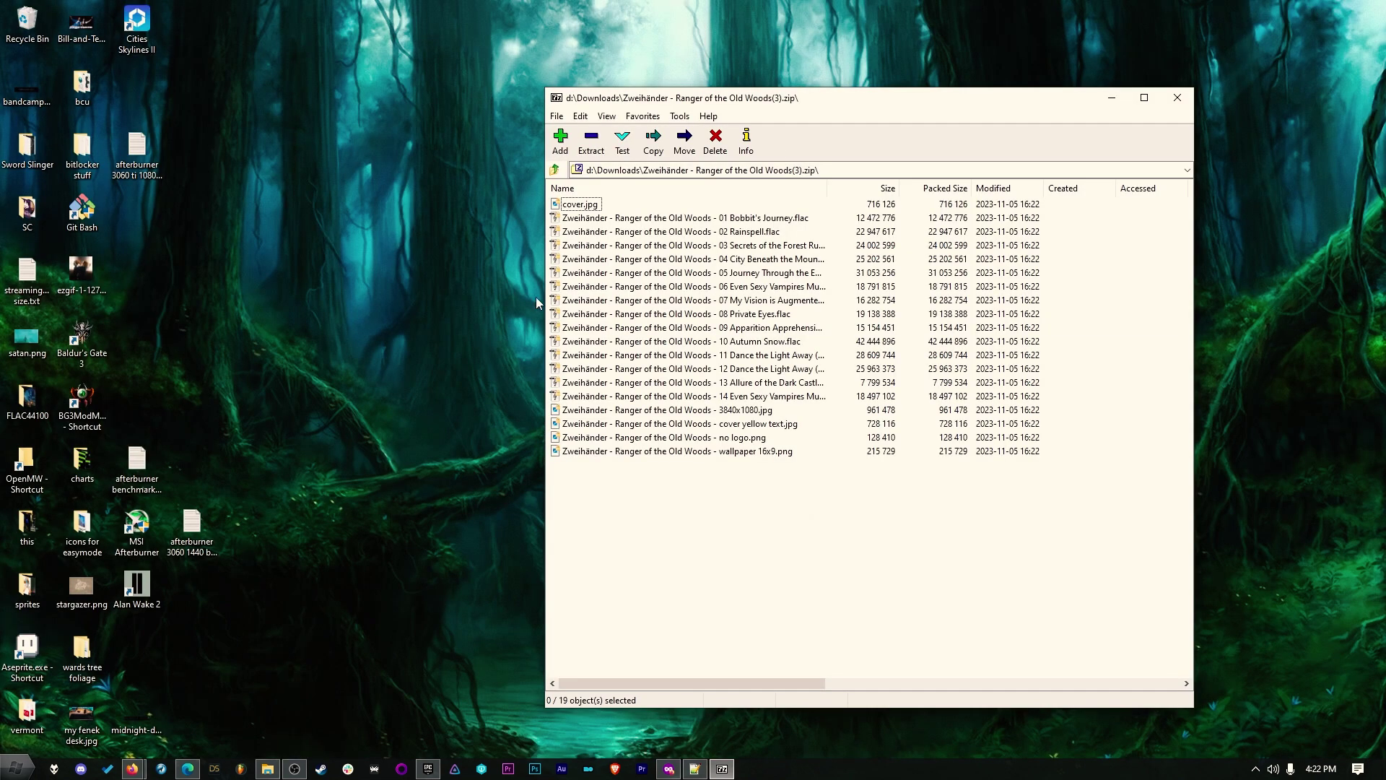
{"action": "right_click", "coordinate": [380, 341]}
{"action": "mouse_move", "coordinate": [426, 527]}
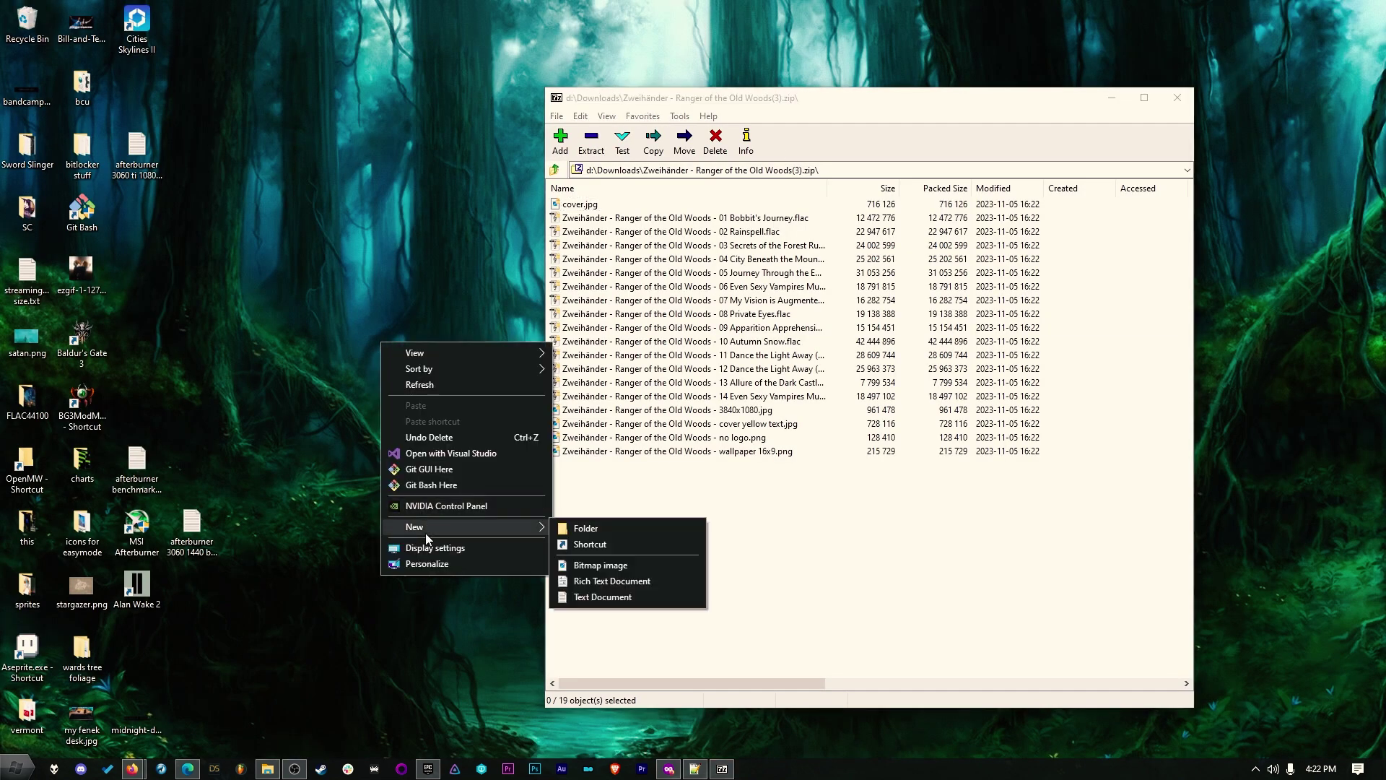
{"action": "left_click", "coordinate": [625, 529]}
{"action": "type", "text": "asdgasdgasedfgwaerfwaef"}
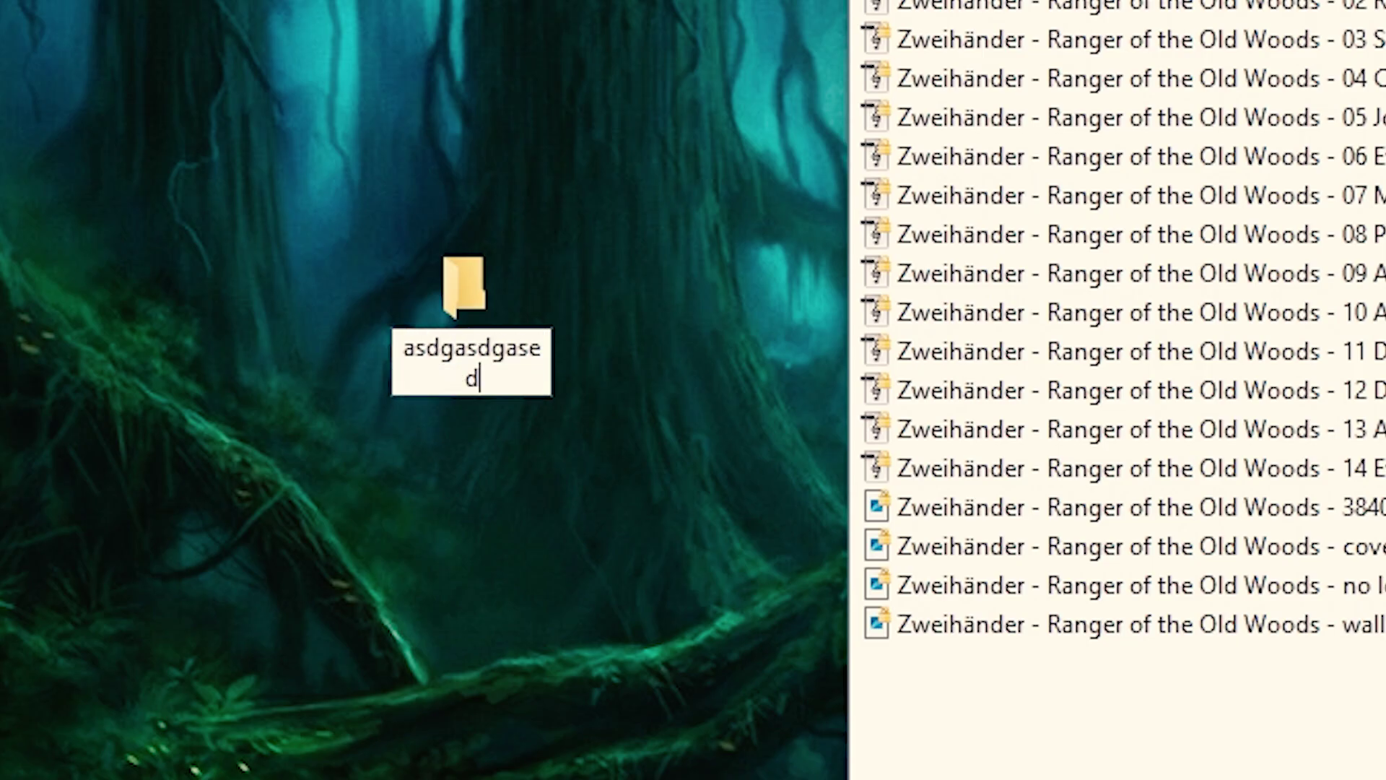
{"action": "type", "text": "qawfe"}
{"action": "key", "text": "Return"}
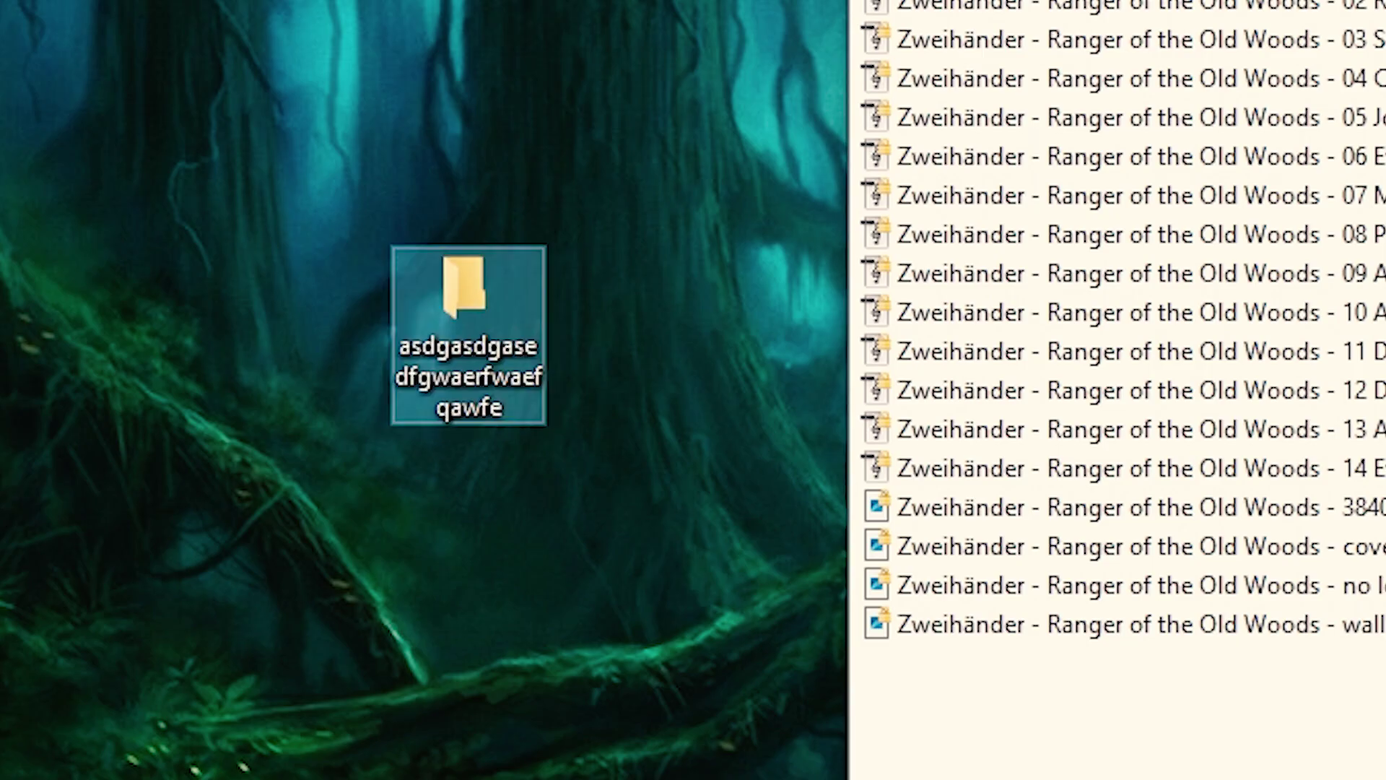
Extract all files from the album archive into the new desktop folder, move the folder to an empty area on the right, and close the archive window.
{"action": "key", "text": "ctrl+a"}
{"action": "left_click_drag", "start_coordinate": [1146, 233], "coordinate": [818, 226]}
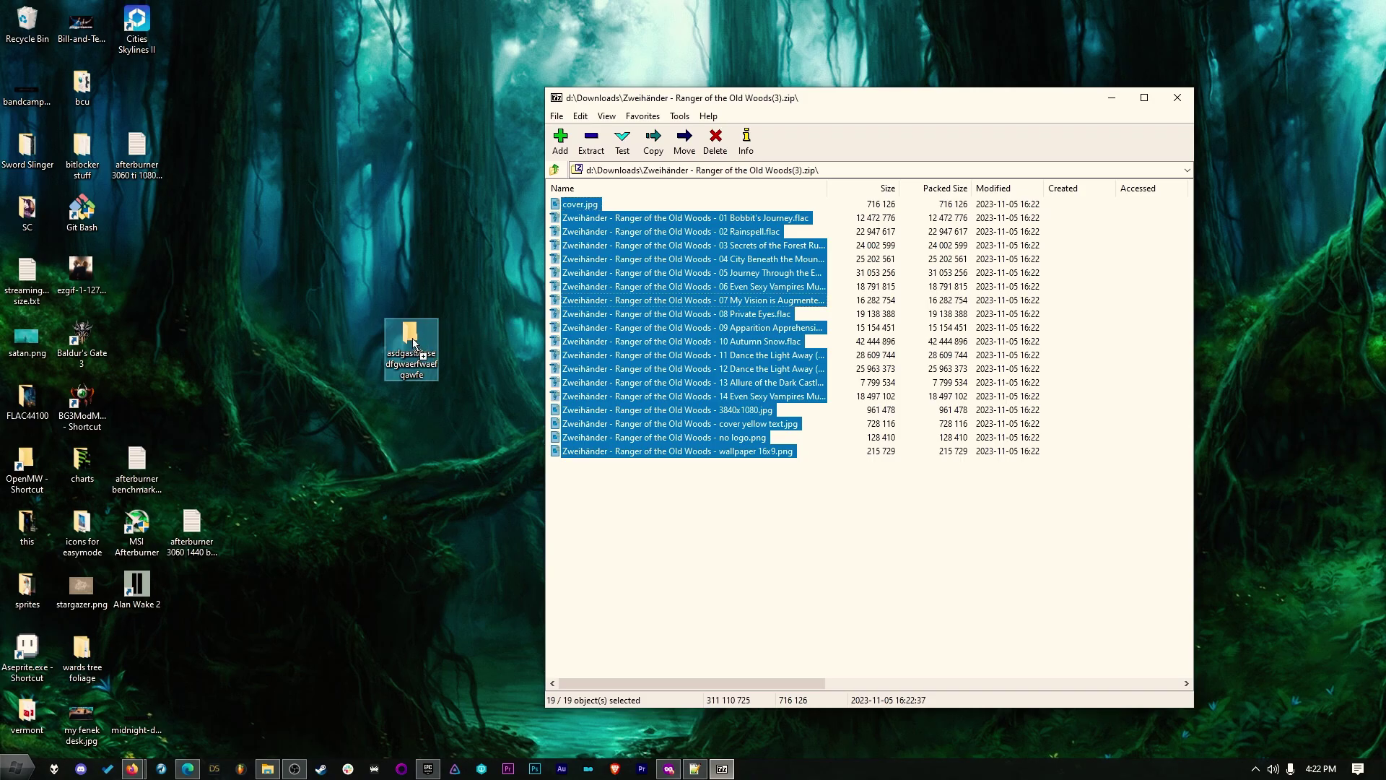
{"action": "left_click_drag", "start_coordinate": [414, 343], "coordinate": [1179, 347]}
{"action": "key", "text": "alt+F4"}
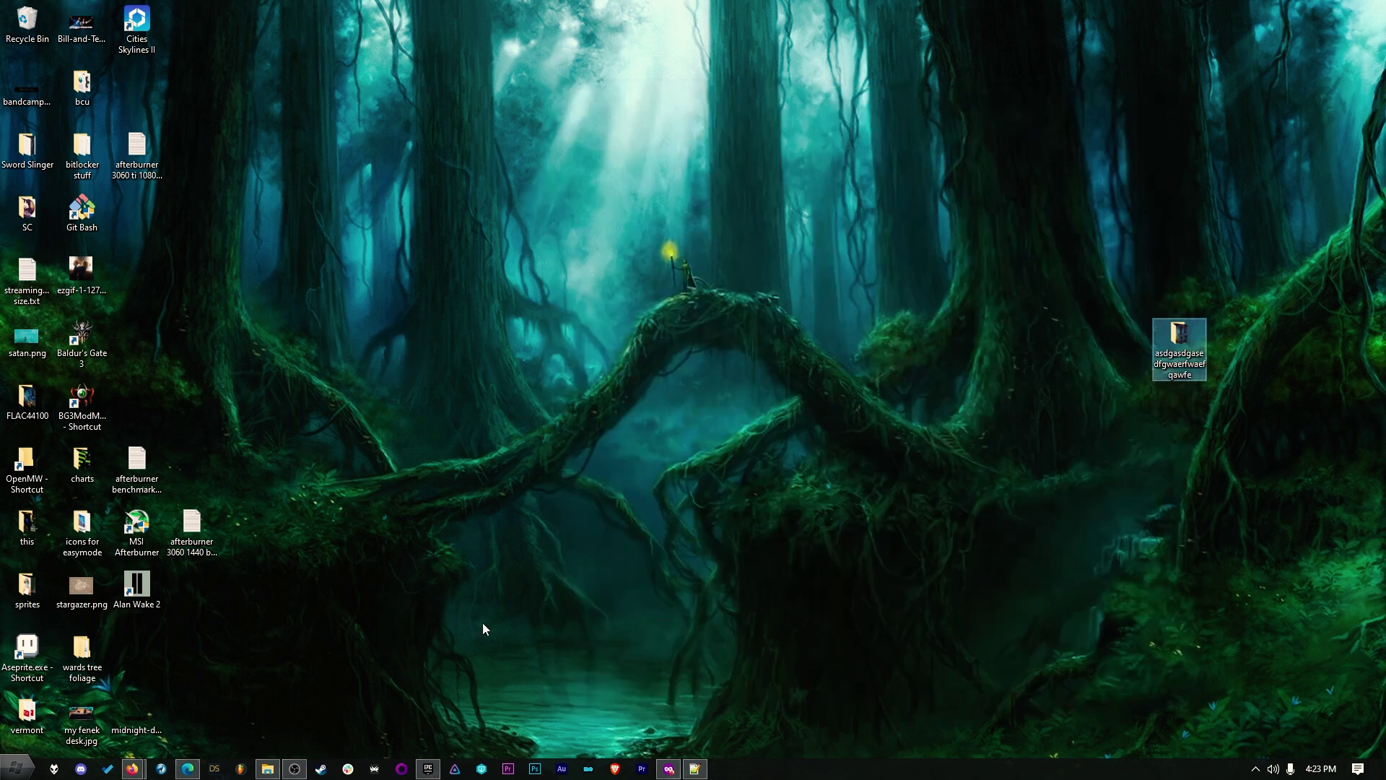
Switch to foobar2000, add the desktop album folder to the Library Selection playlist after Encounter The Monolith, and maximize the window.
{"action": "key", "text": "alt+Tab"}
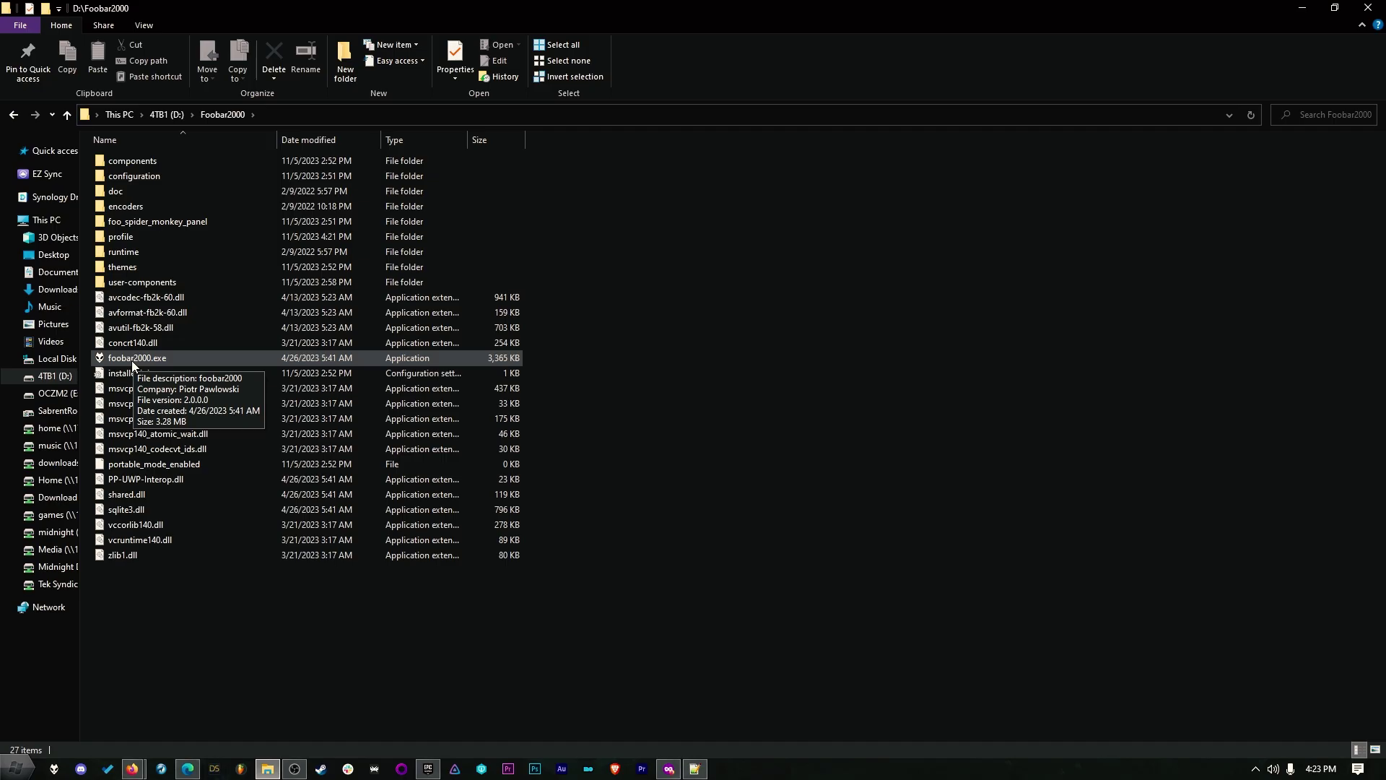
{"action": "left_click_drag", "start_coordinate": [132, 361], "coordinate": [794, 772]}
{"action": "left_click", "coordinate": [724, 771]}
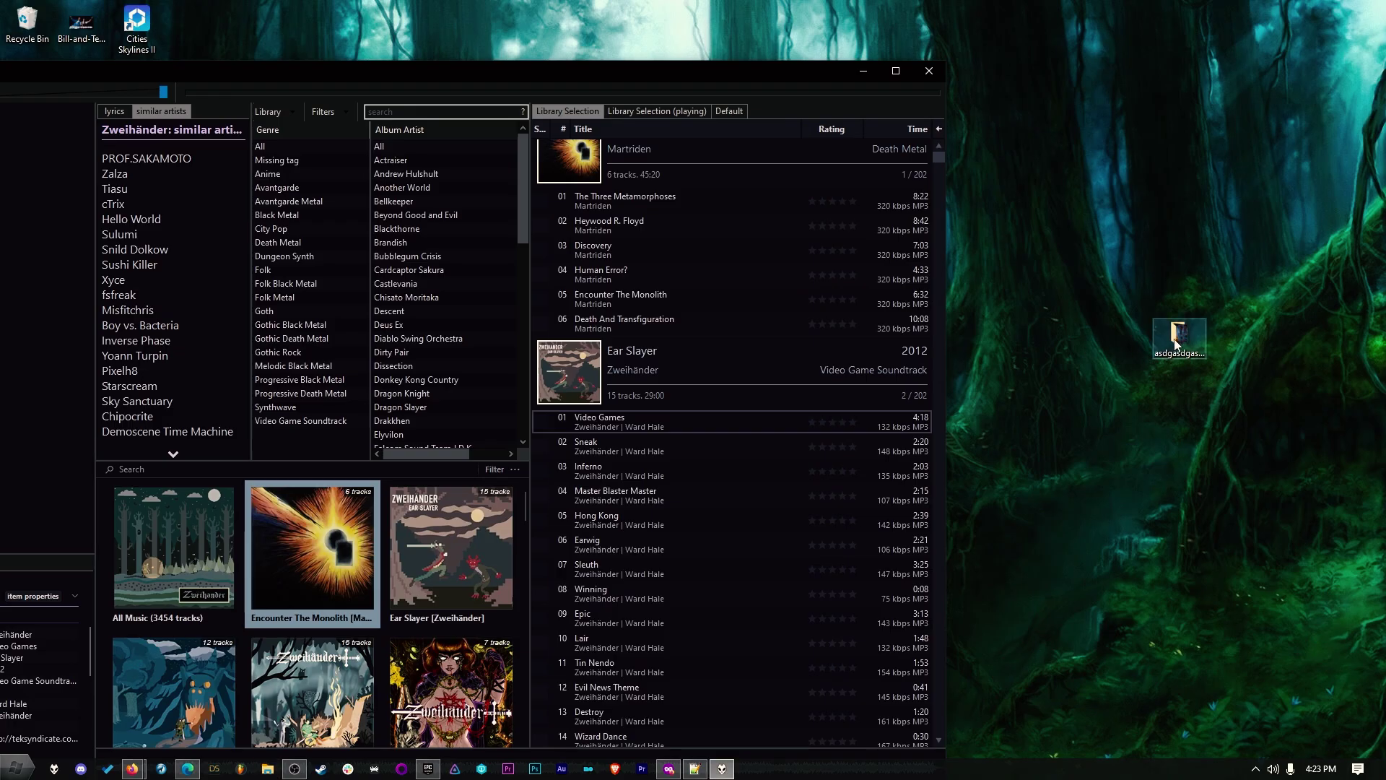
{"action": "left_click_drag", "start_coordinate": [1177, 336], "coordinate": [690, 357]}
{"action": "double_click", "coordinate": [685, 84]}
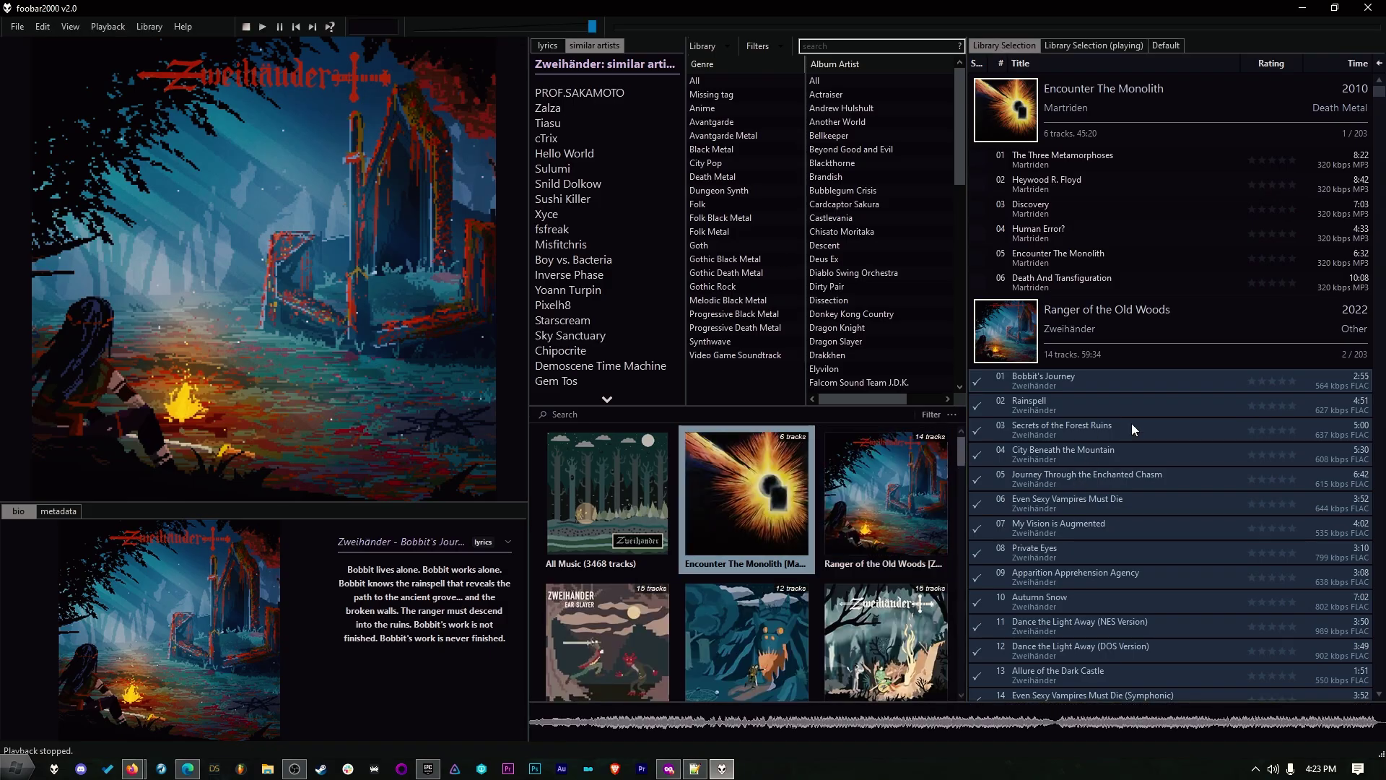
Open the move-files setup for the Ranger of the Old Woods tracks, copy its file name pattern, and close it without running.
{"action": "right_click", "coordinate": [1063, 313]}
{"action": "mouse_move", "coordinate": [1125, 496]}
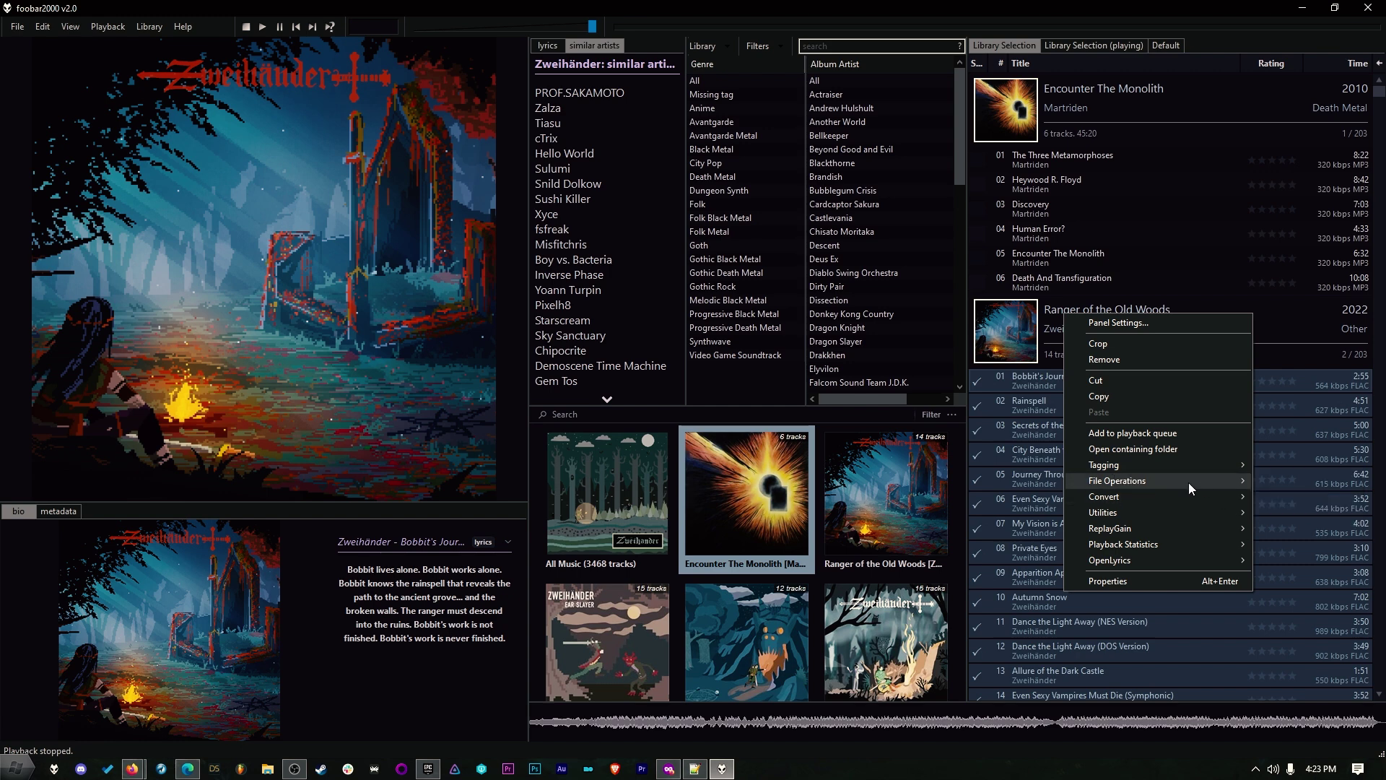
{"action": "mouse_move", "coordinate": [1312, 497]}
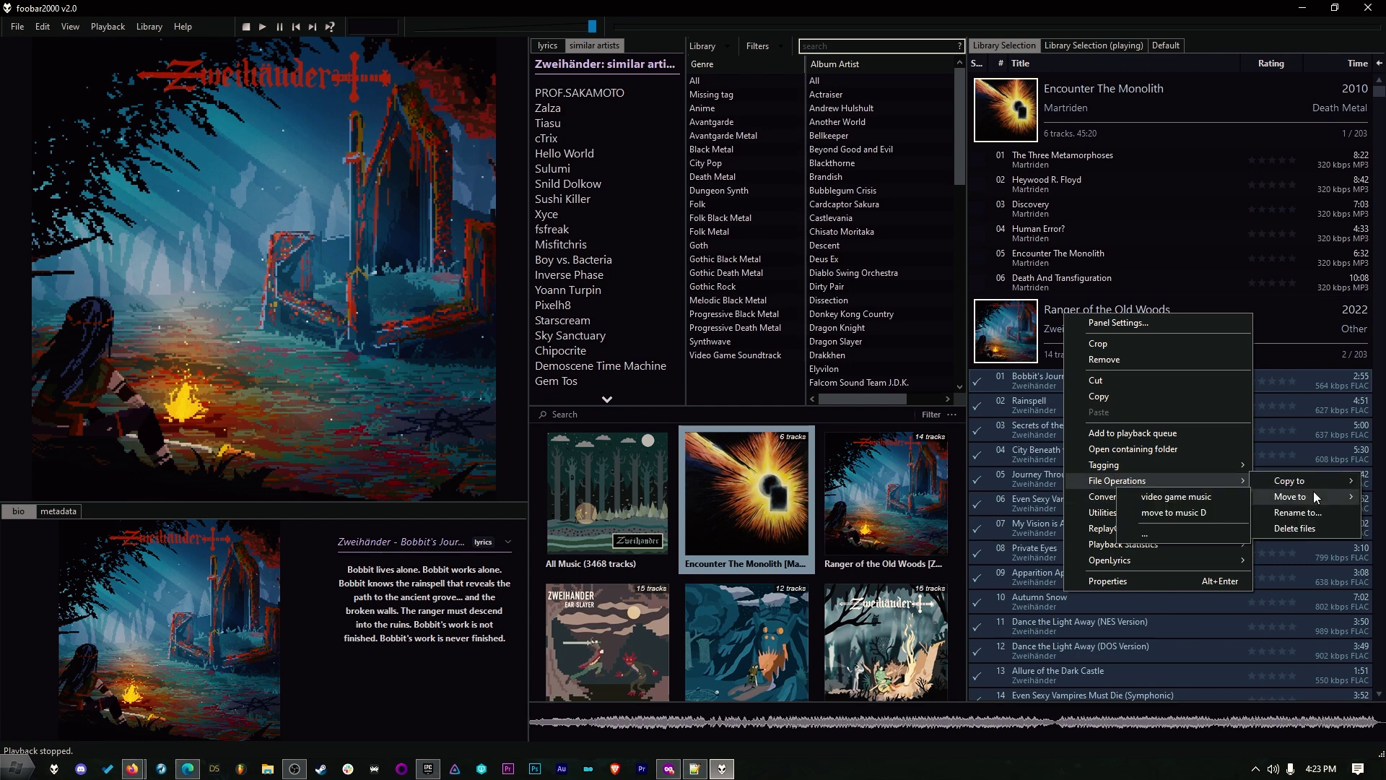
{"action": "left_click", "coordinate": [1203, 530]}
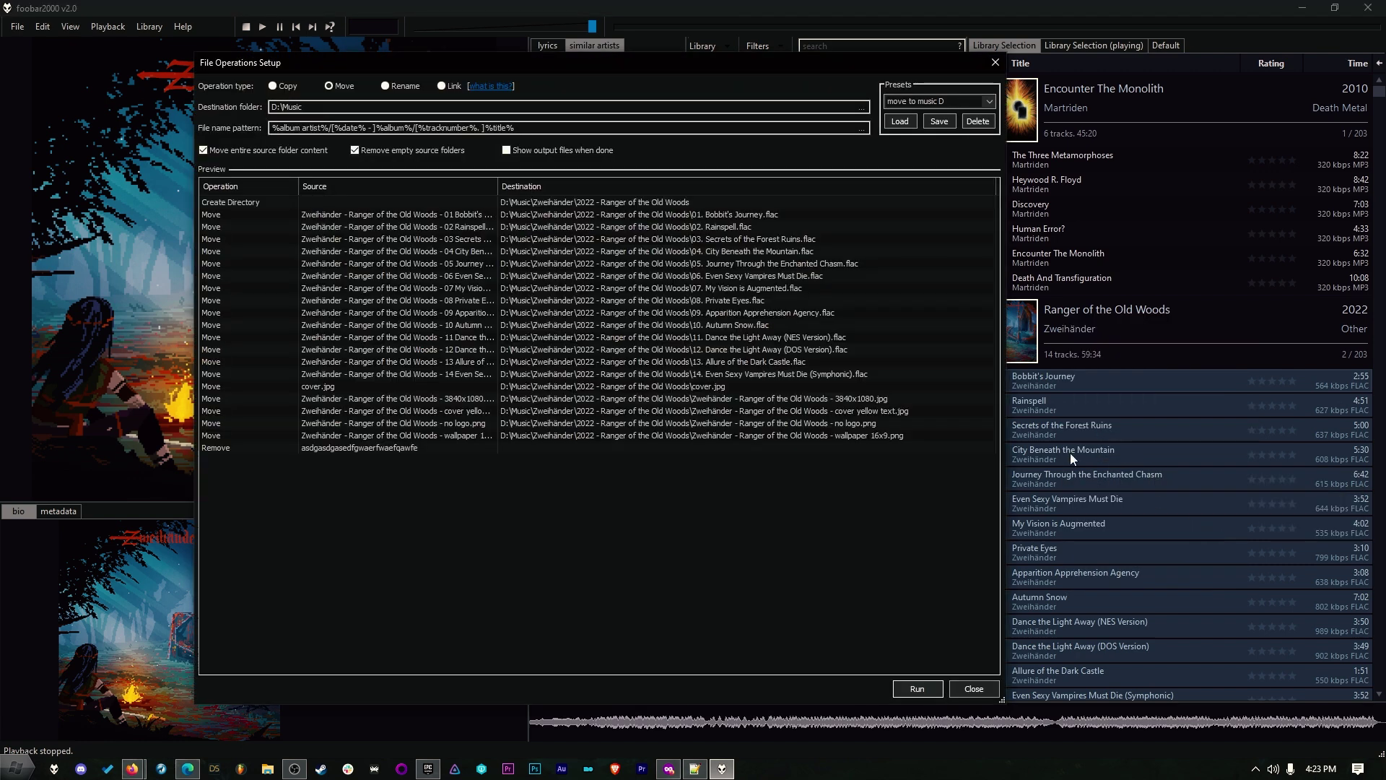
{"action": "left_click_drag", "start_coordinate": [548, 128], "coordinate": [241, 133]}
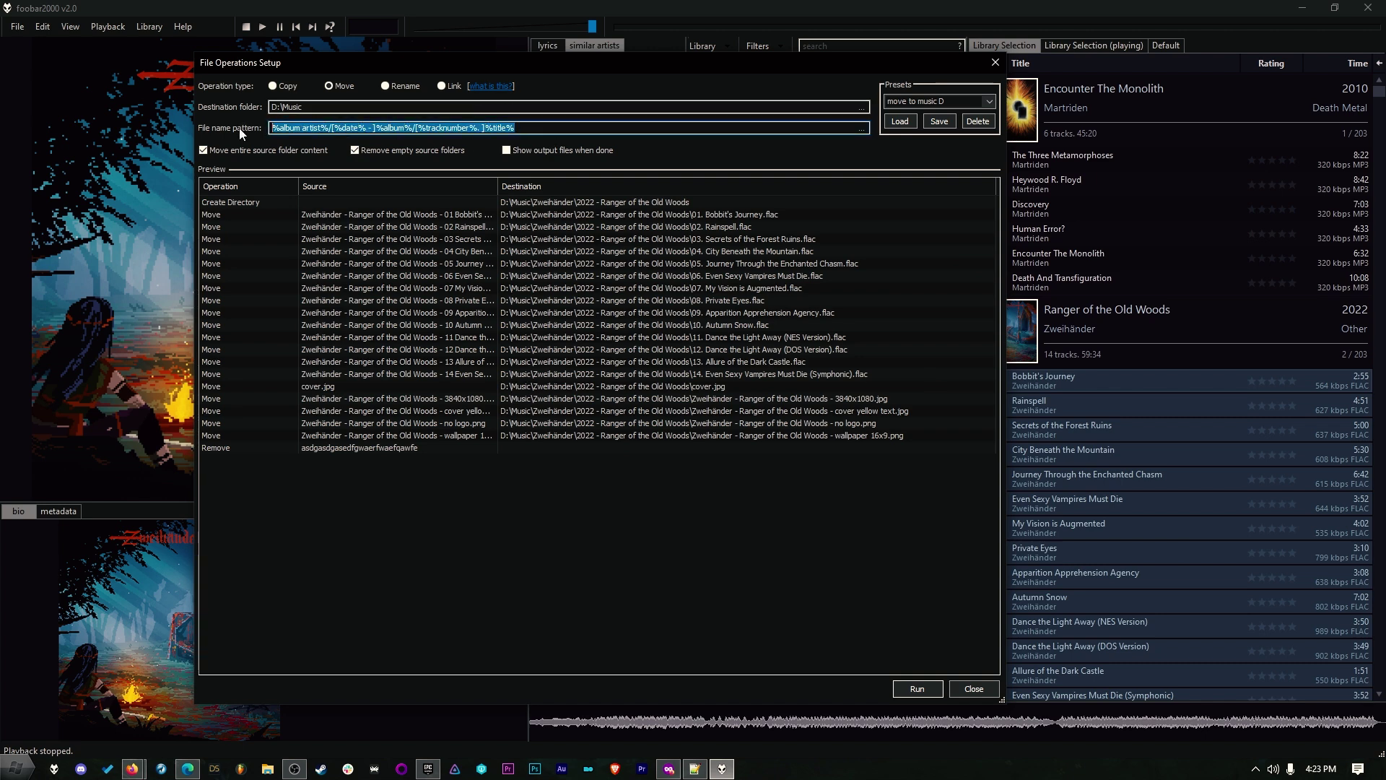
{"action": "left_click", "coordinate": [994, 686]}
Open the custom converter setup for the Ranger of the Old Woods tracks and set the output format to Opus at 224 kbps.
{"action": "right_click", "coordinate": [1095, 332]}
{"action": "mouse_move", "coordinate": [1144, 516]}
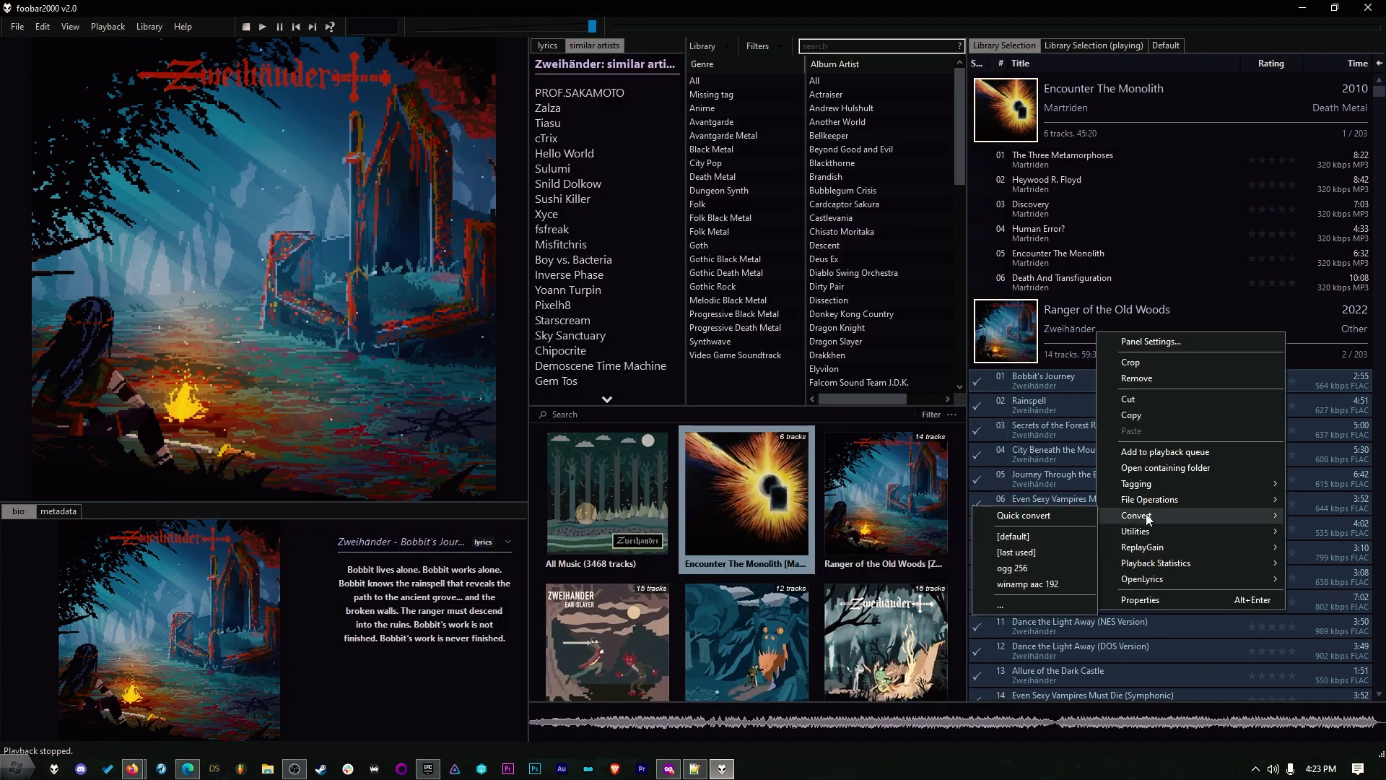
{"action": "left_click", "coordinate": [1019, 609]}
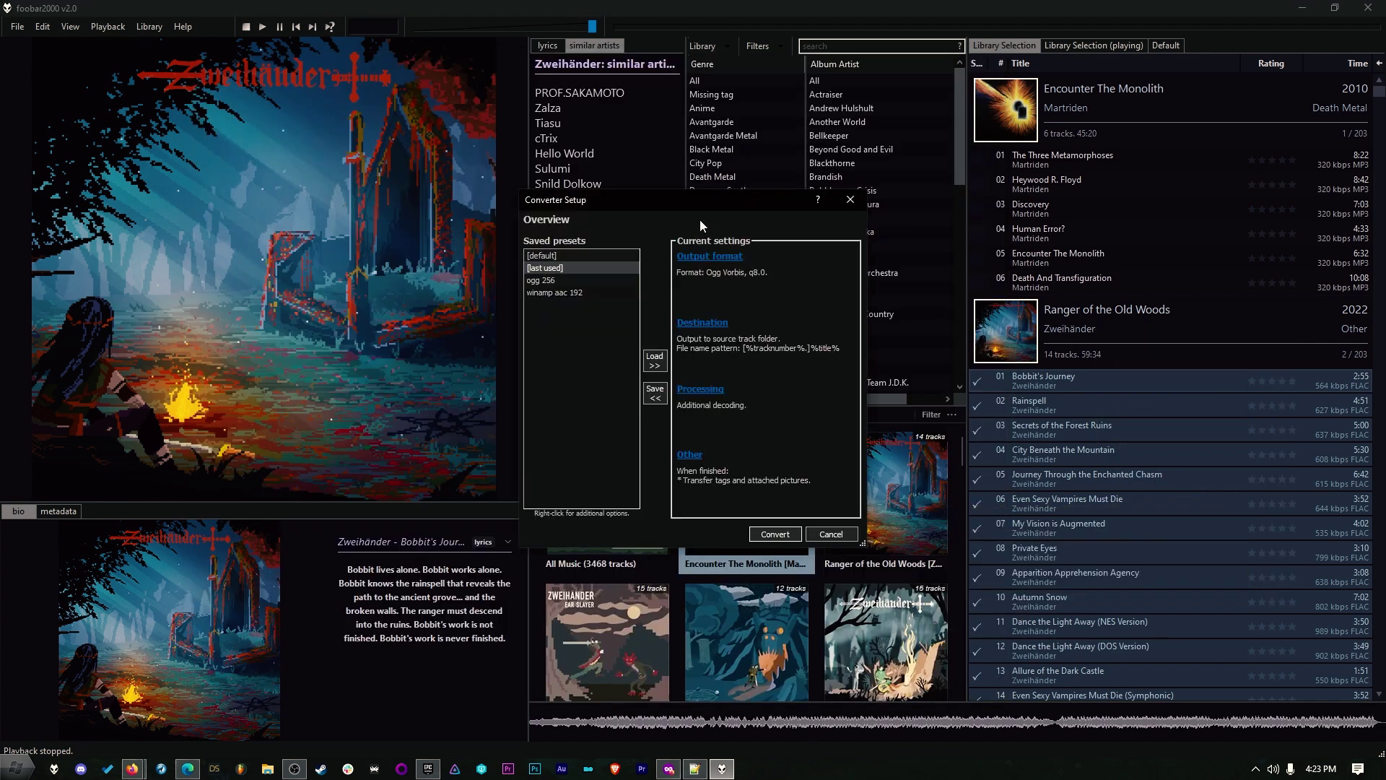
{"action": "left_click_drag", "start_coordinate": [703, 208], "coordinate": [820, 270]}
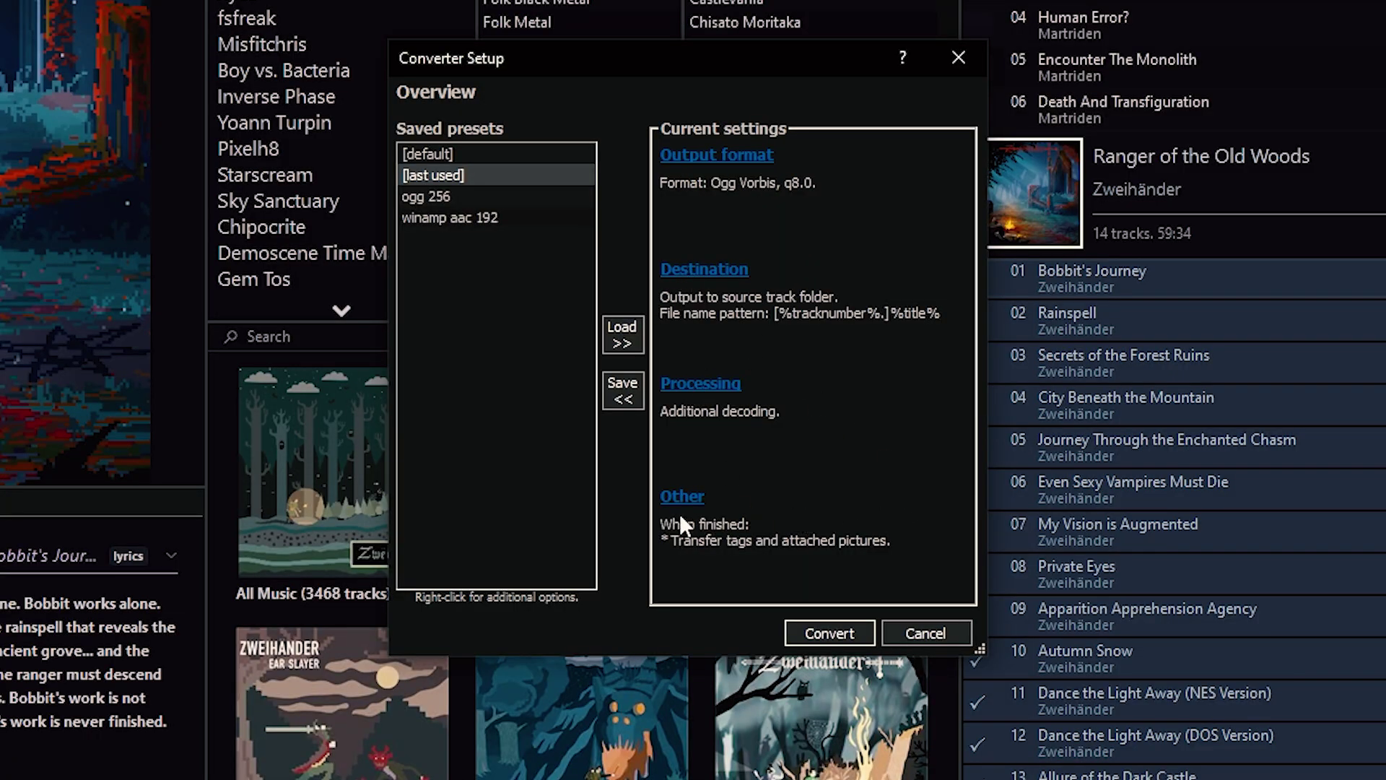
{"action": "left_click", "coordinate": [679, 156]}
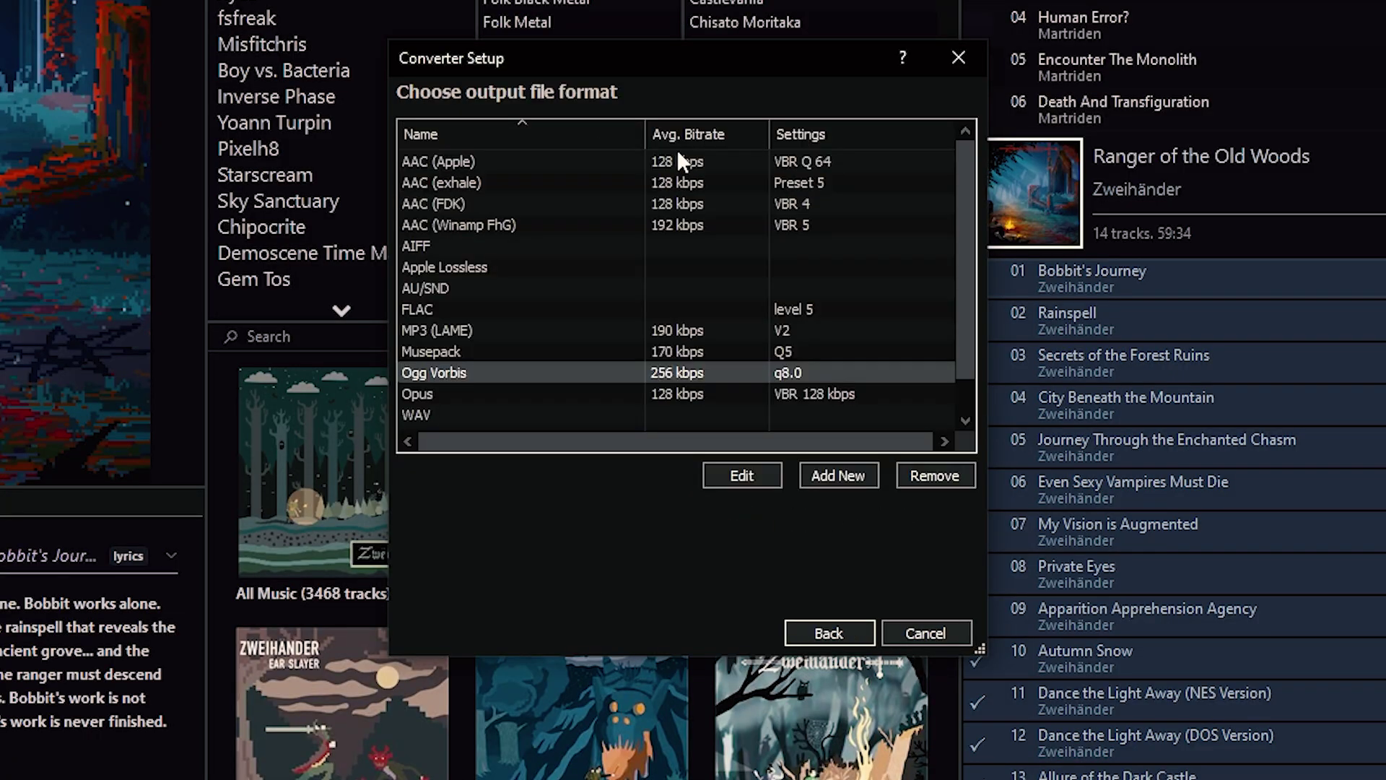
{"action": "left_click", "coordinate": [444, 395]}
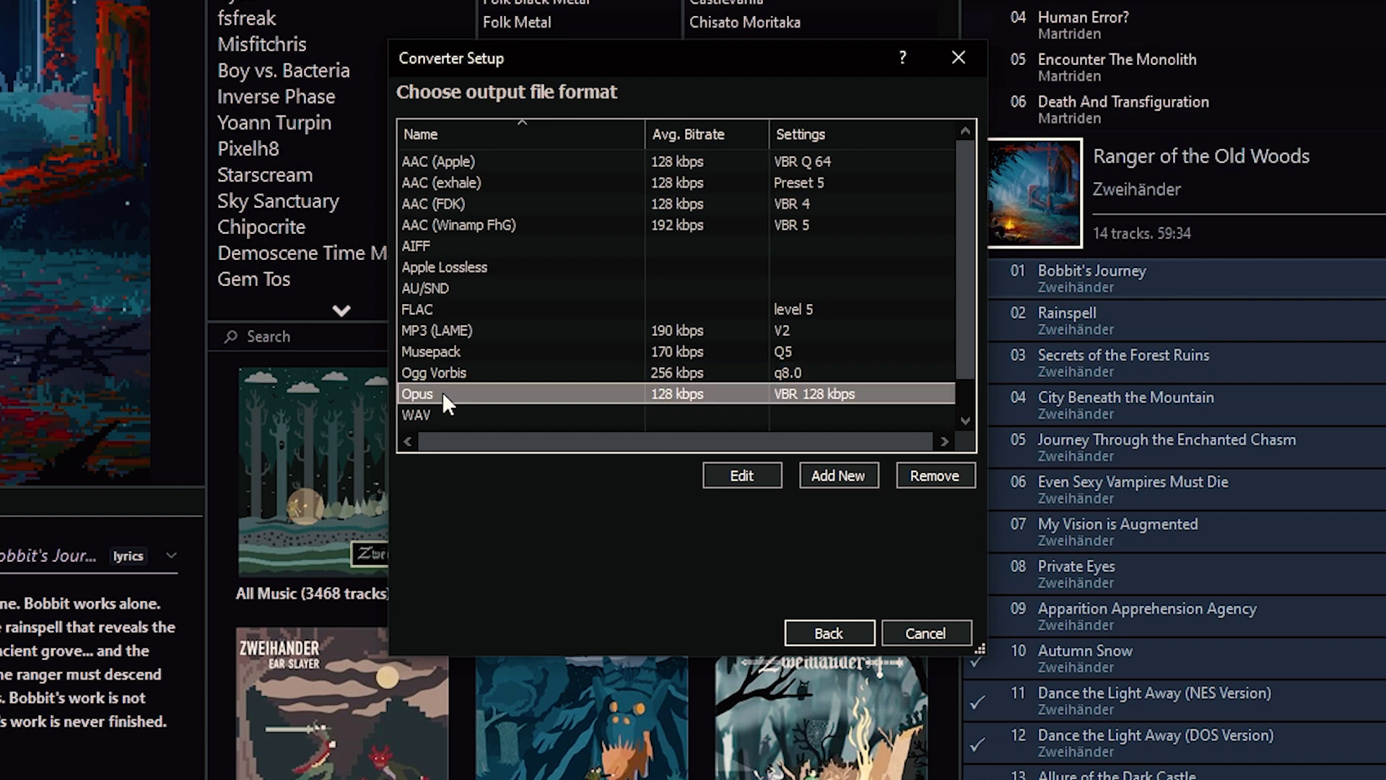
{"action": "left_click", "coordinate": [756, 471]}
{"action": "left_click_drag", "start_coordinate": [605, 258], "coordinate": [701, 257]}
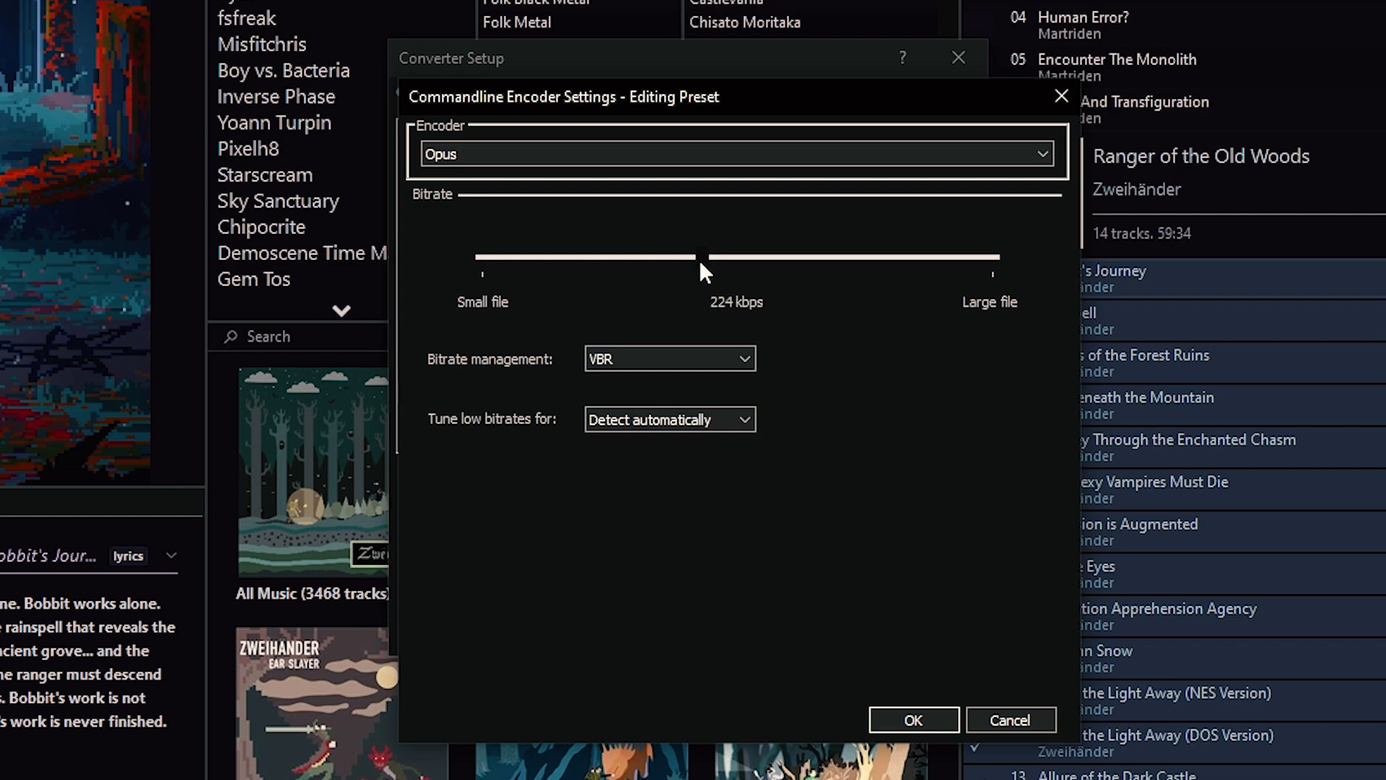
{"action": "left_click_drag", "start_coordinate": [704, 263], "coordinate": [648, 264]}
{"action": "left_click_drag", "start_coordinate": [647, 262], "coordinate": [704, 263]}
{"action": "left_click", "coordinate": [907, 724]}
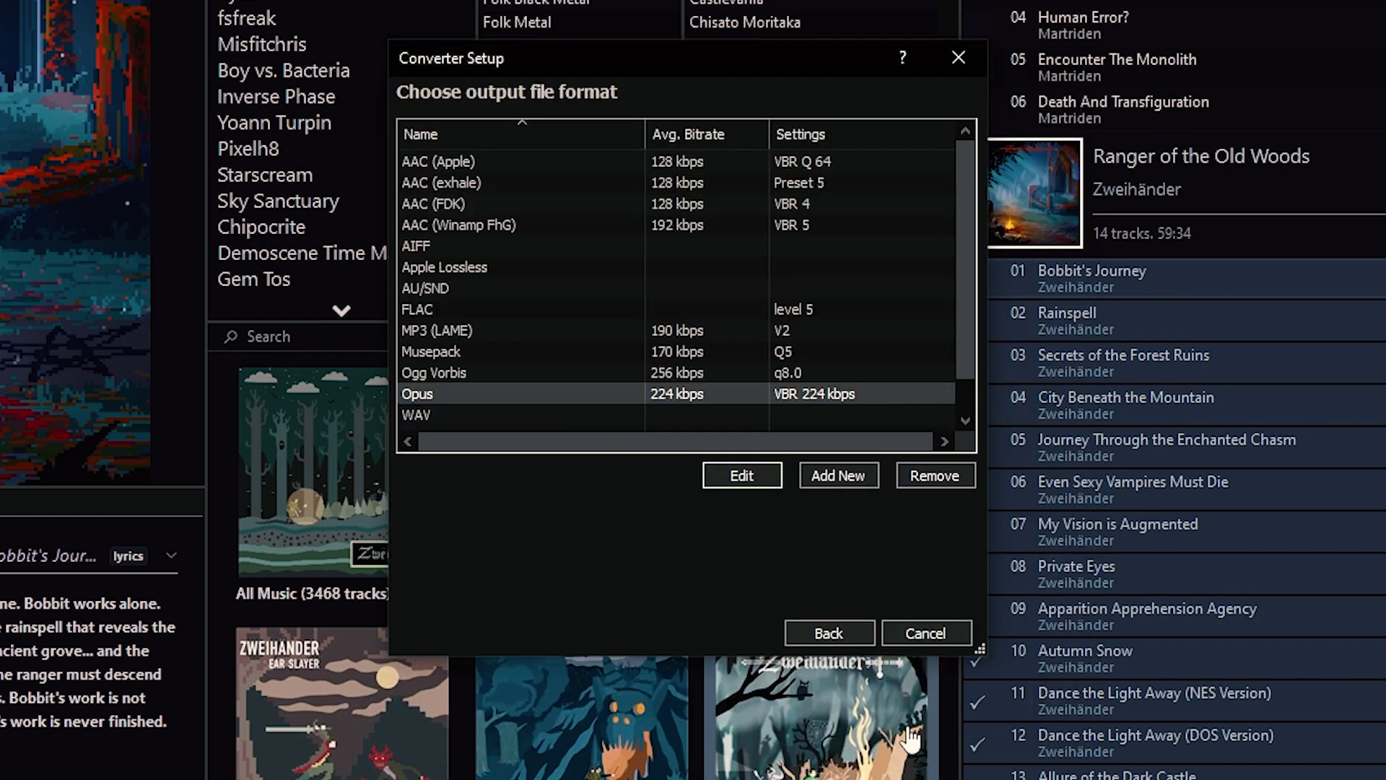
{"action": "left_click", "coordinate": [841, 639]}
Set the converter's destination to the specified folder D:\music.
{"action": "left_click", "coordinate": [714, 271]}
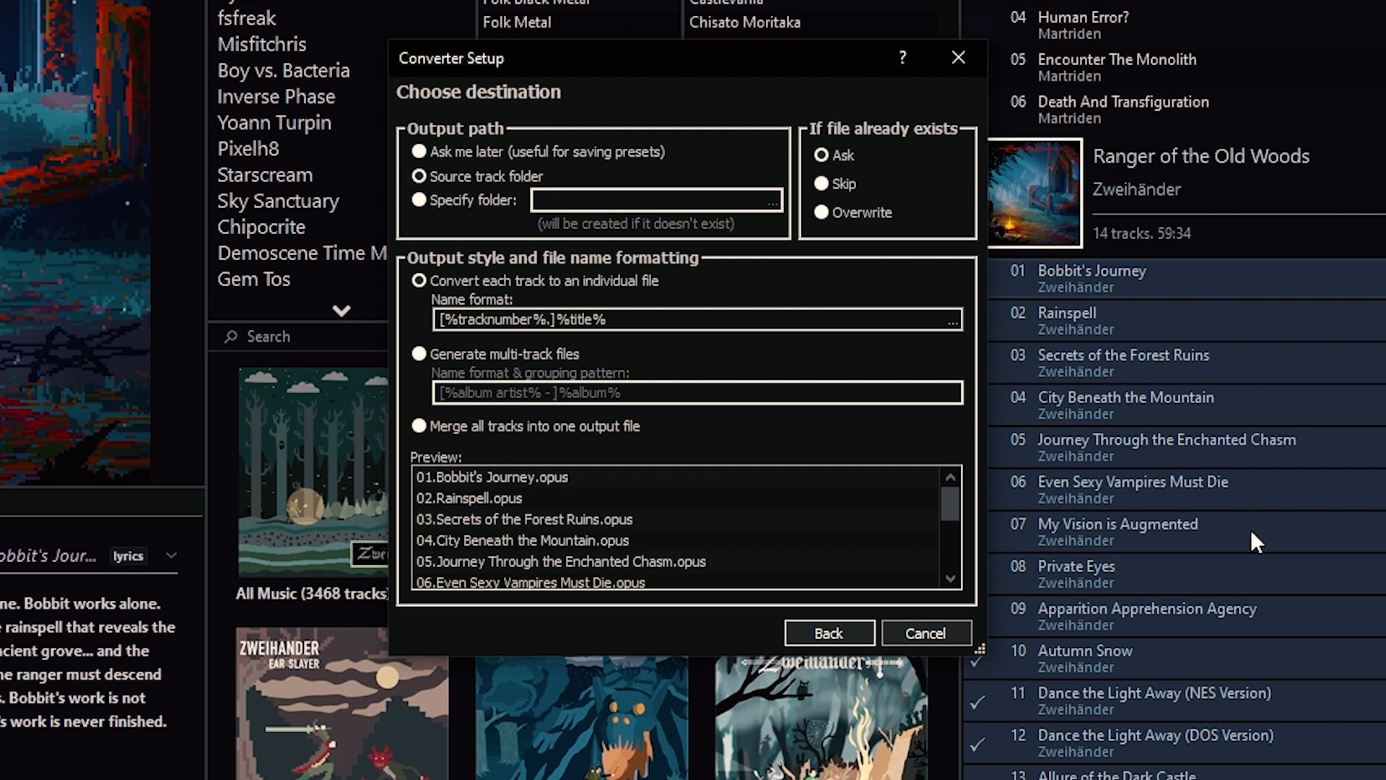
{"action": "left_click", "coordinate": [423, 201]}
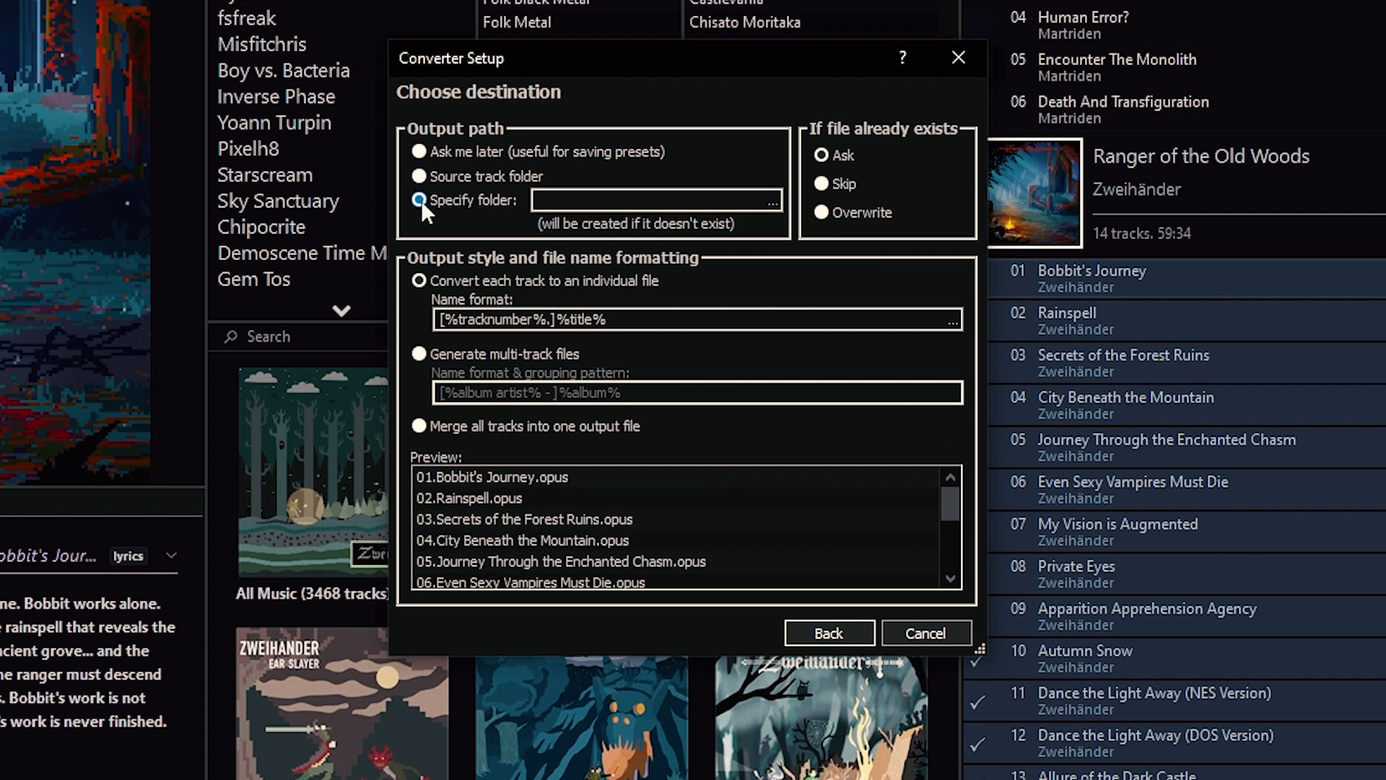
{"action": "left_click", "coordinate": [562, 201]}
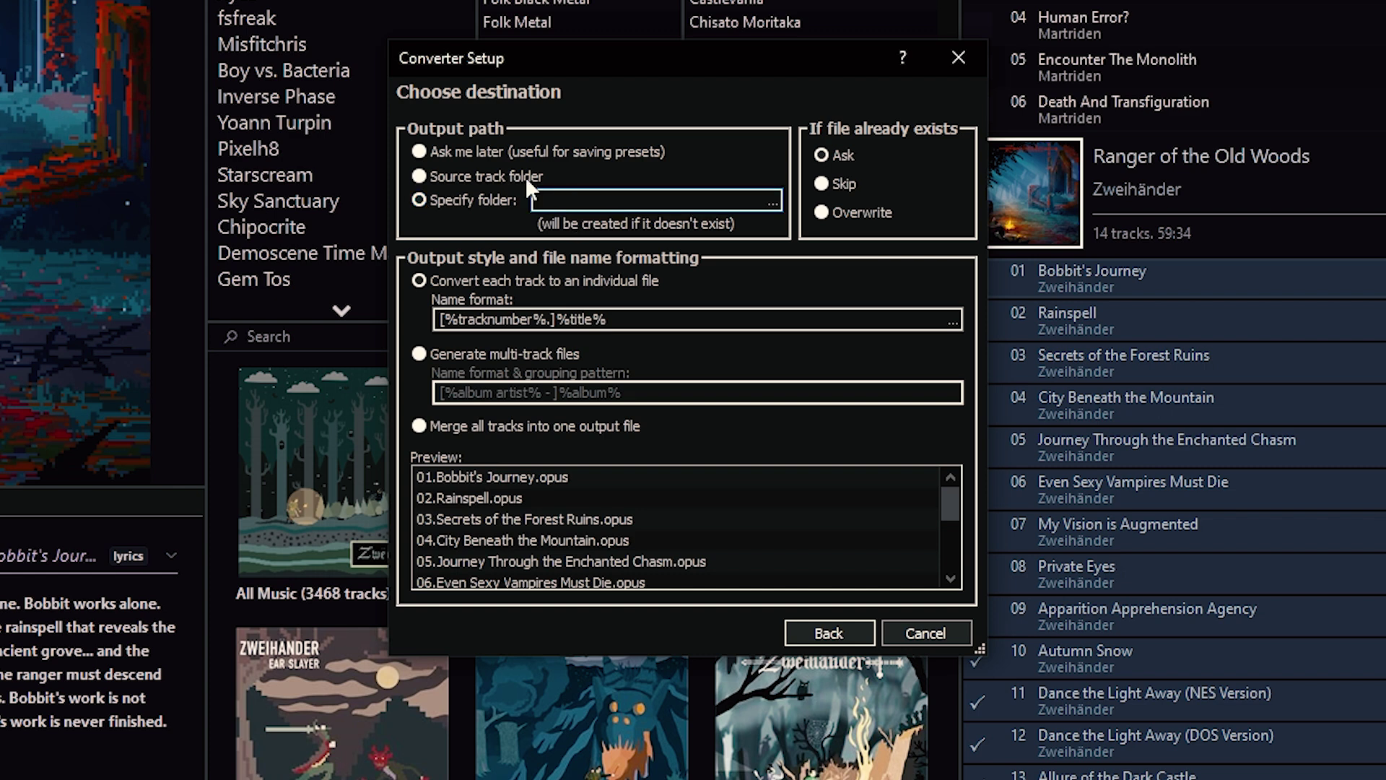
{"action": "type", "text": "D:\\music"}
Set the name format to %album artist%/[%date% - ]%album%/[%tracknumber%. ]%title%, append a backslash to the output folder path, and check the preview.
{"action": "left_click", "coordinate": [652, 316]}
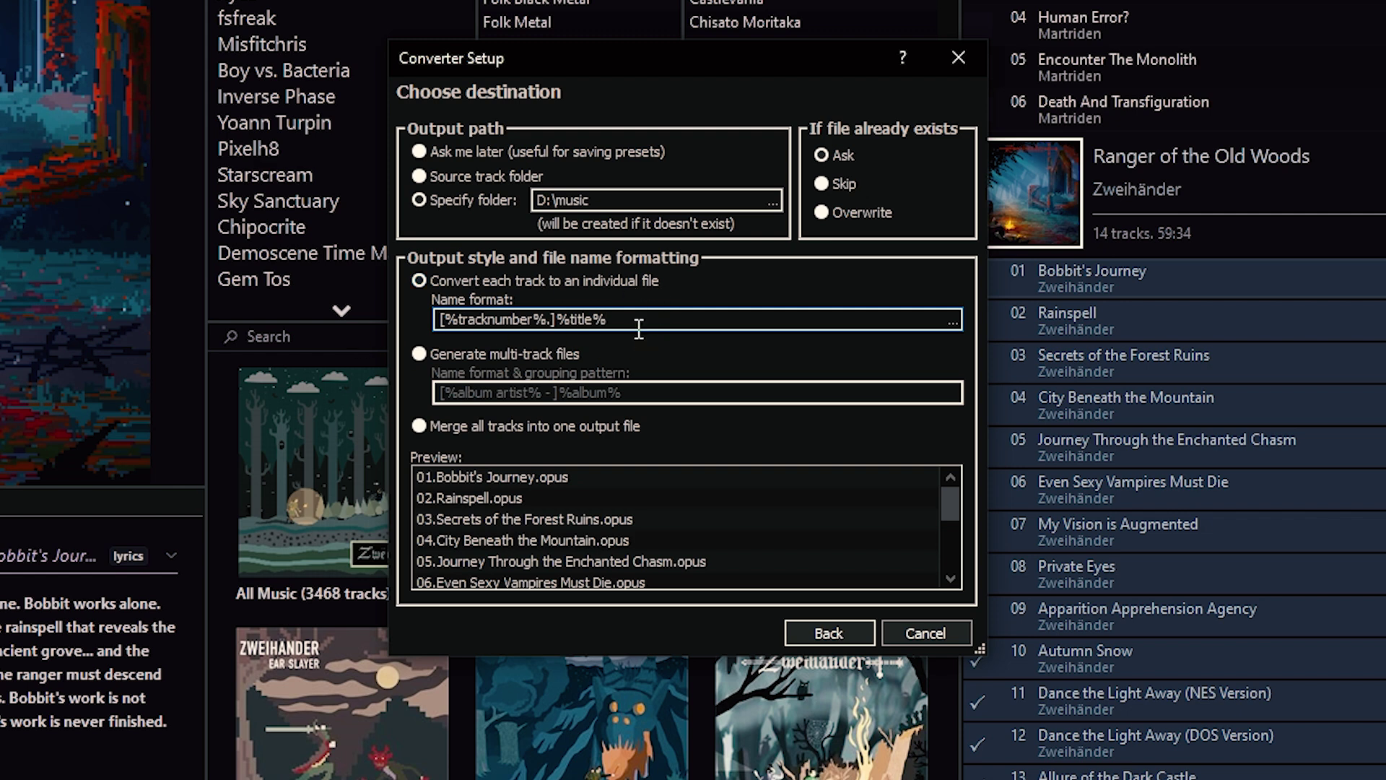
{"action": "key", "text": "ctrl+a"}
{"action": "type", "text": "%album artist%/[%date% - ]%album%/[%tracknumber%. ]%title%"}
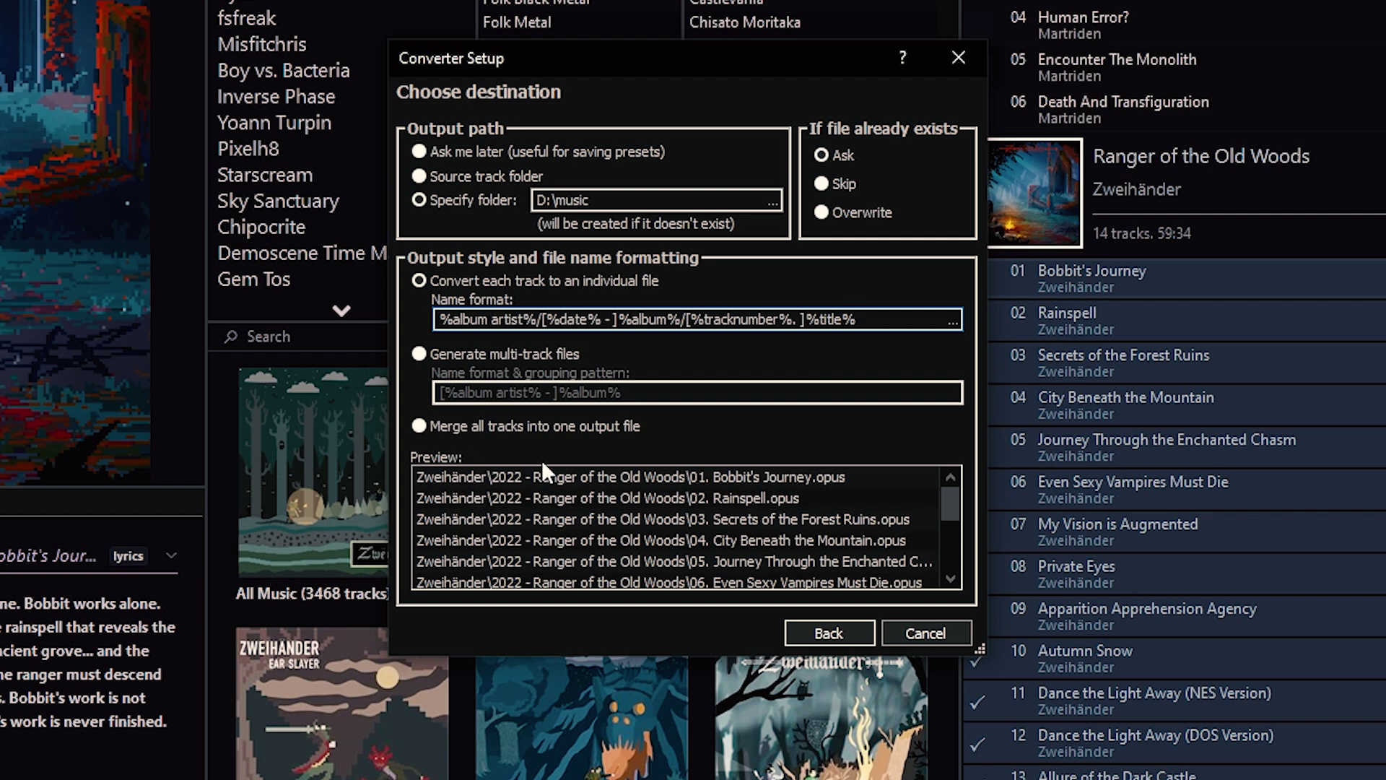
{"action": "scroll", "coordinate": [718, 519], "scroll_direction": "down", "scroll_amount": 2}
{"action": "scroll", "coordinate": [741, 527], "scroll_direction": "up", "scroll_amount": 2}
{"action": "left_click", "coordinate": [565, 200]}
{"action": "type", "text": "\\"}
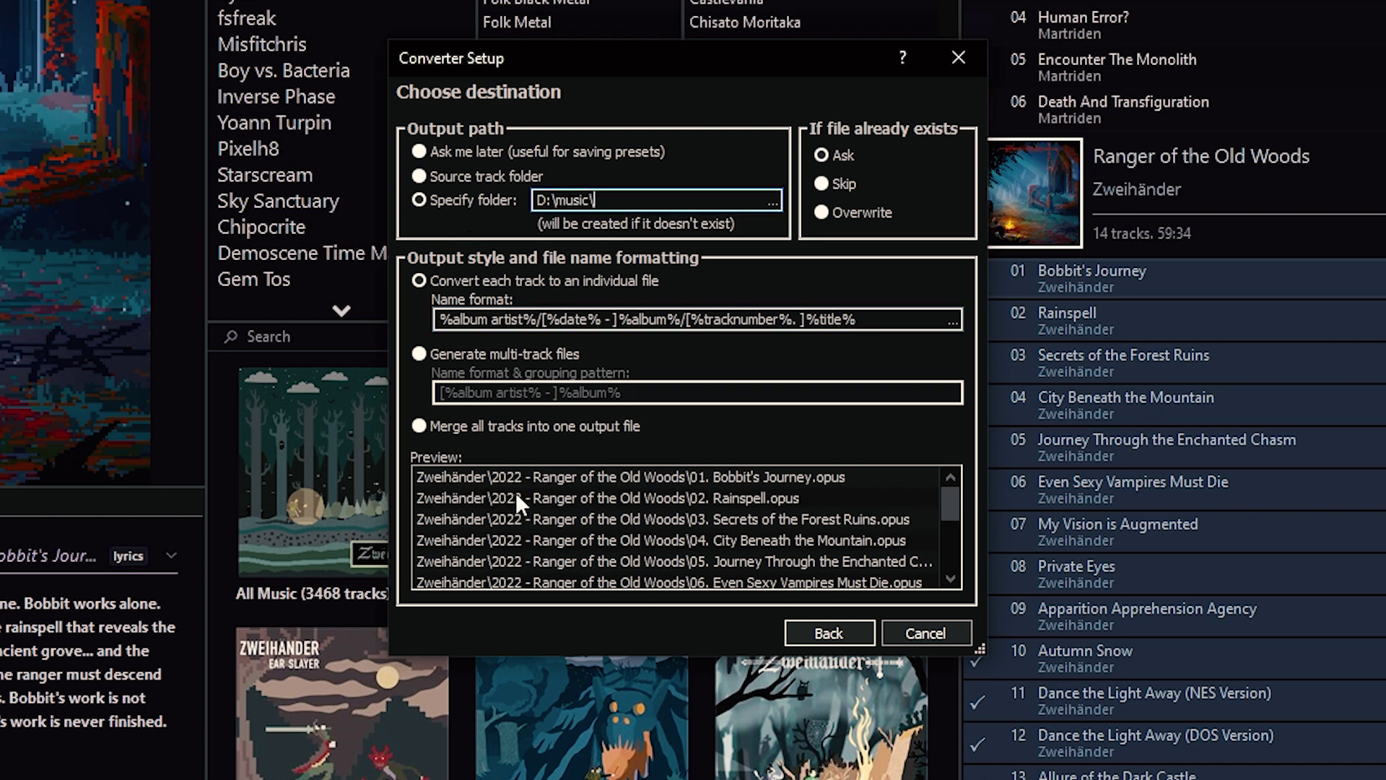
{"action": "scroll", "coordinate": [724, 520], "scroll_direction": "down", "scroll_amount": 3}
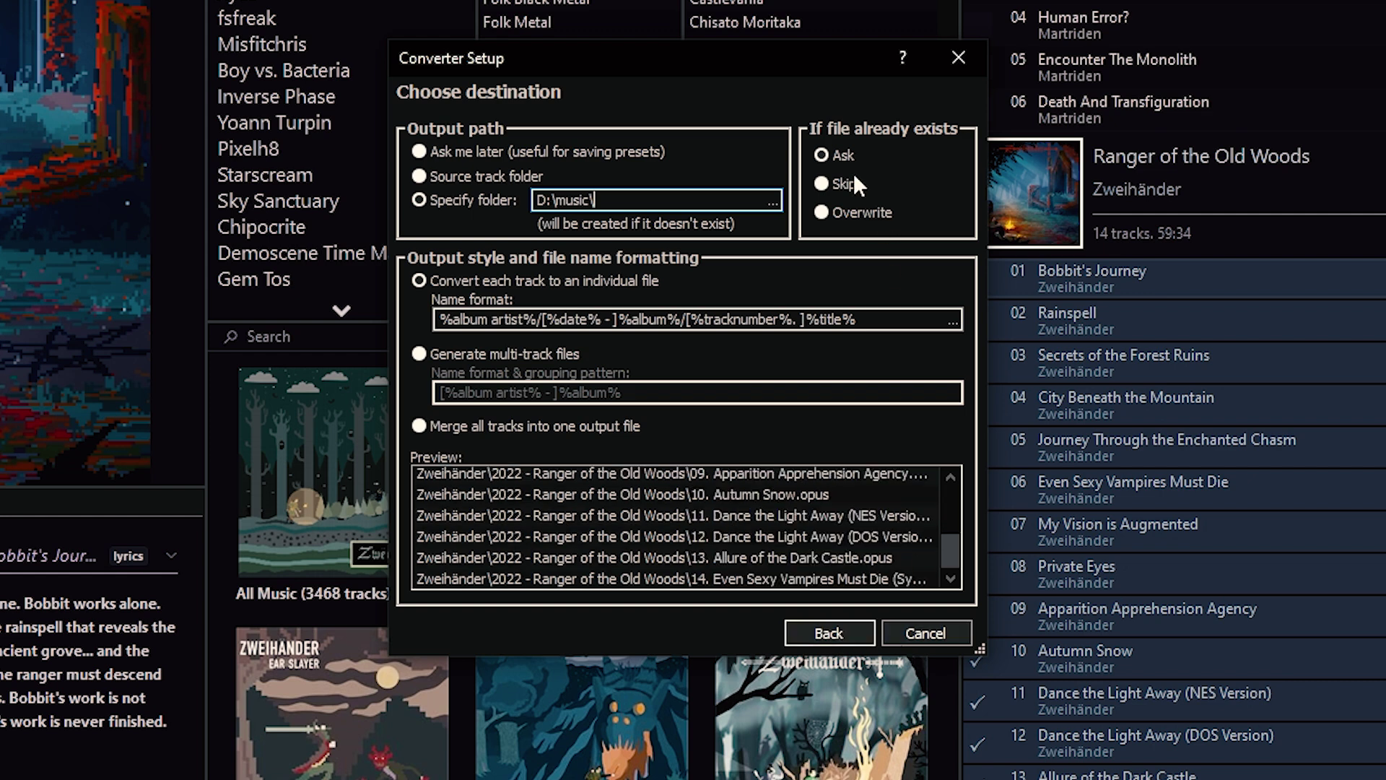
{"action": "left_click", "coordinate": [842, 633]}
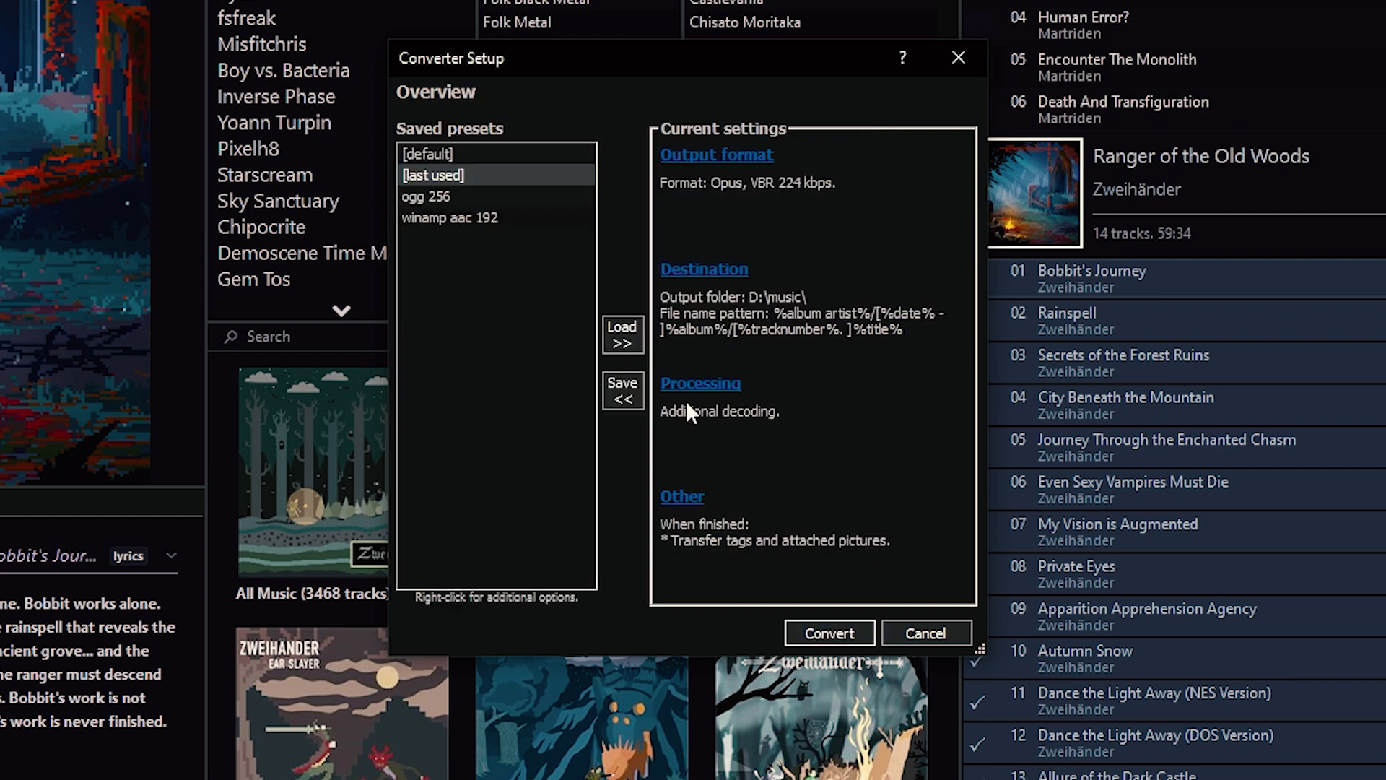
Set the converter to copy other files matching *.jpg;*.png;*.jpeg to the destination folder.
{"action": "left_click", "coordinate": [682, 498]}
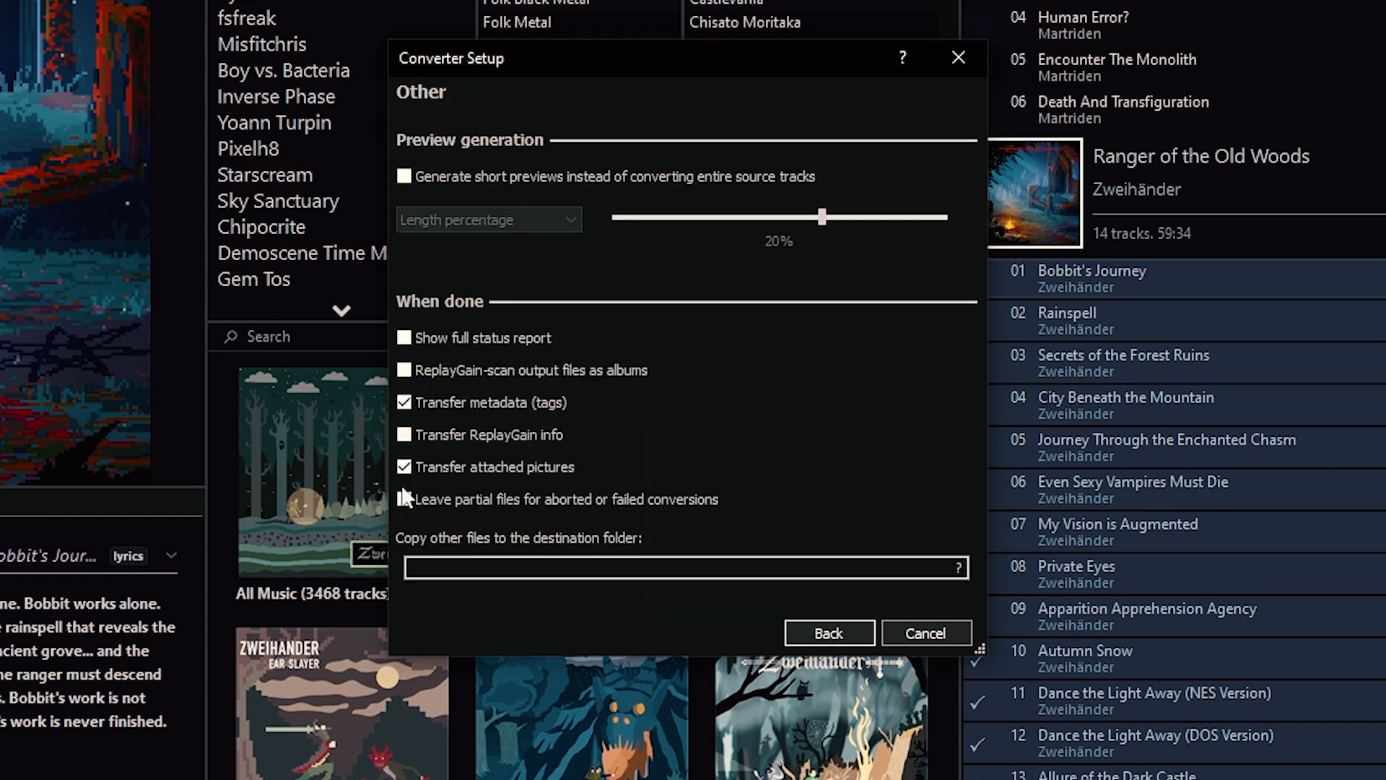
{"action": "left_click", "coordinate": [452, 576]}
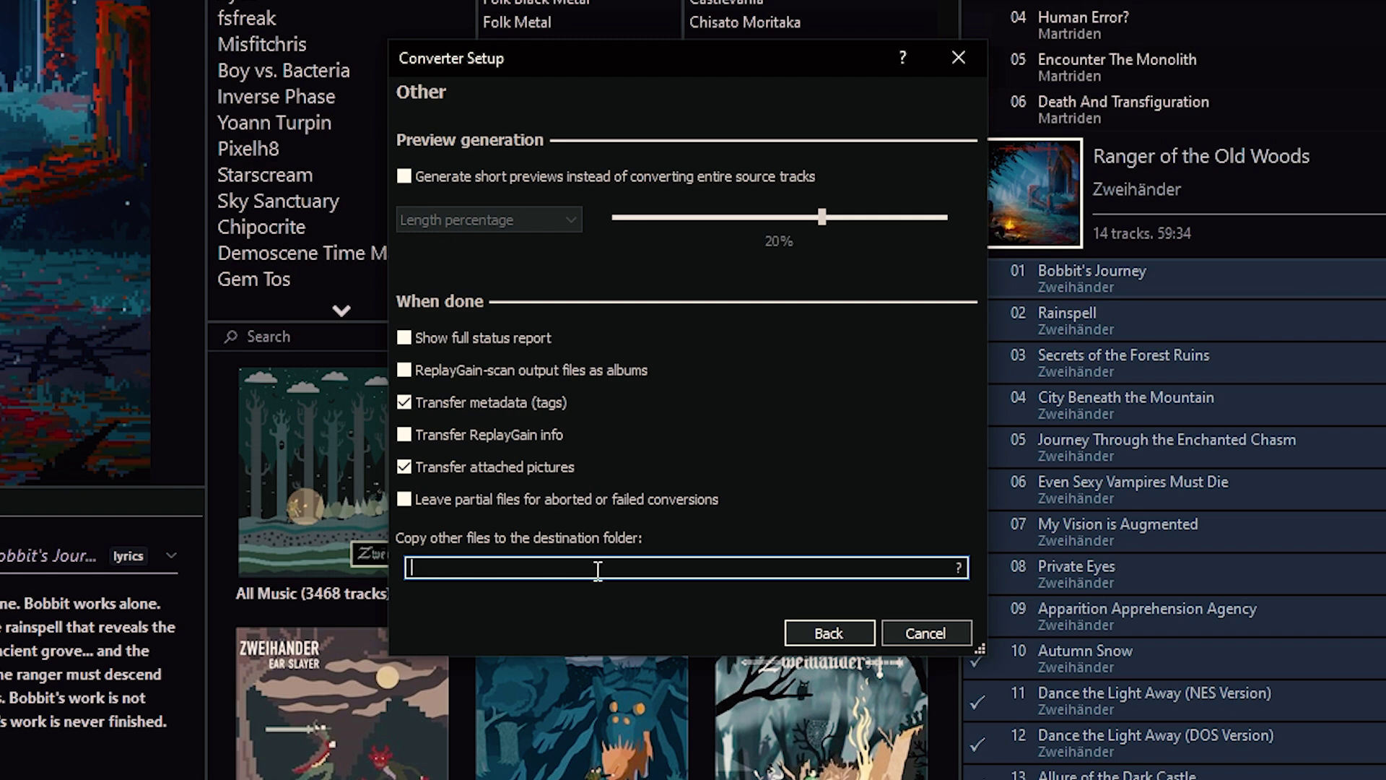
{"action": "type", "text": "*.jpg;*"}
{"action": "type", "text": ".png;*.jpeg"}
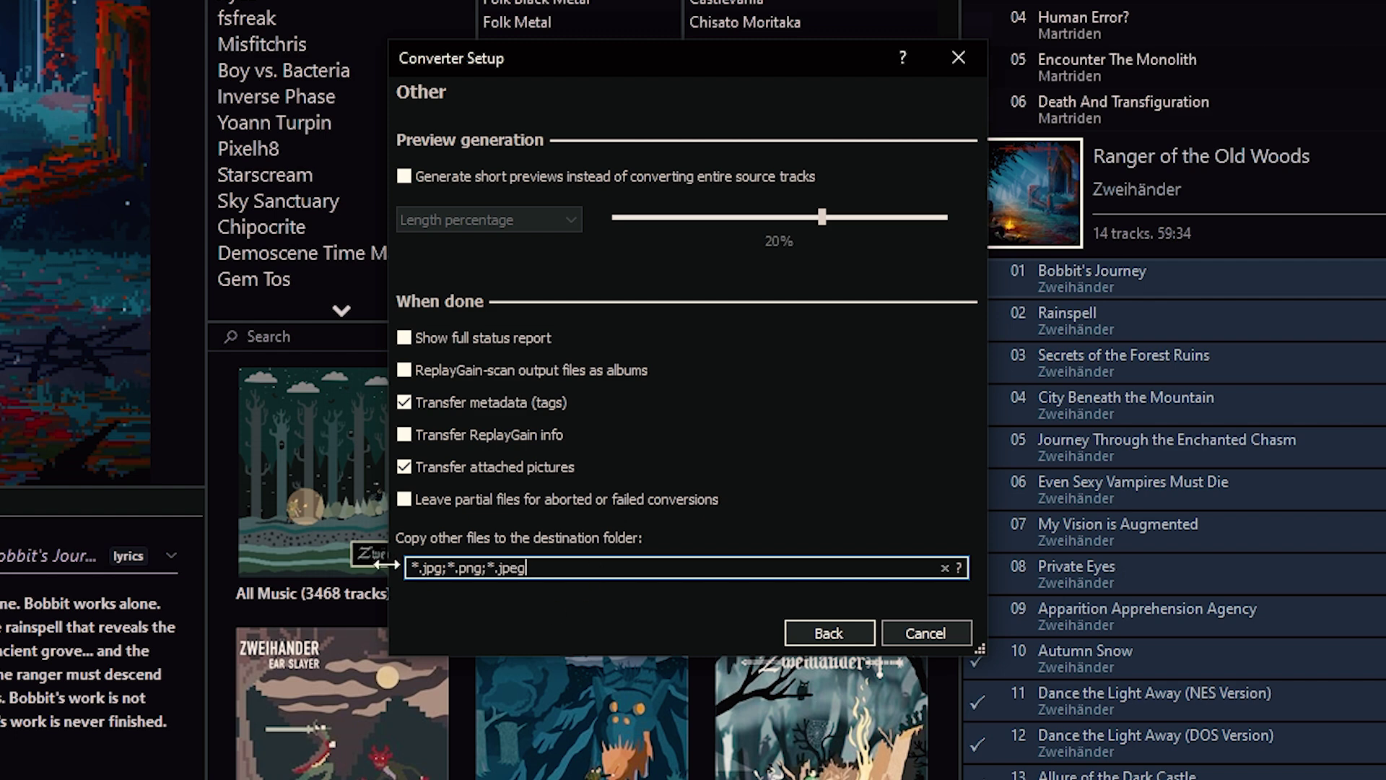
{"action": "left_click", "coordinate": [806, 635]}
Save the converter settings as a new preset named "opus 224 to music" and leave the converter setup.
{"action": "left_click", "coordinate": [622, 379]}
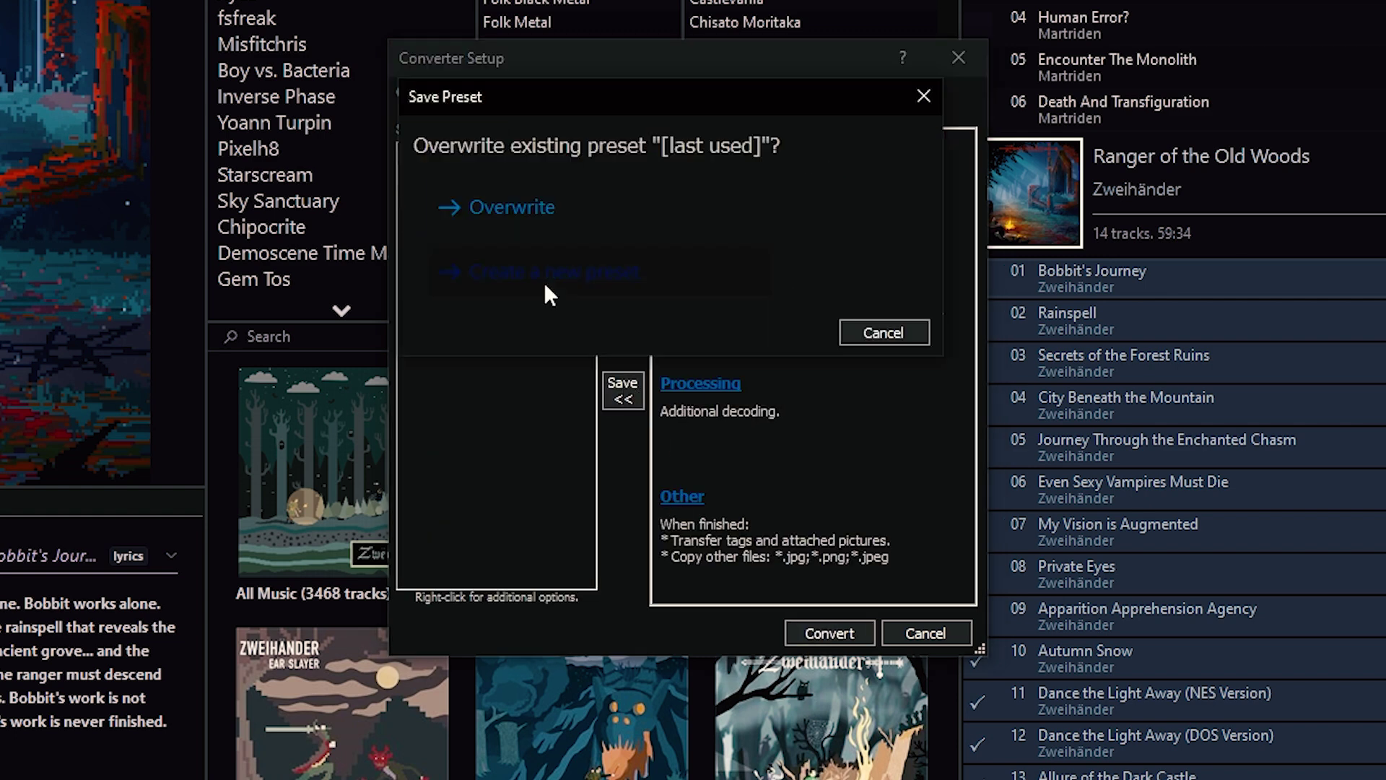
{"action": "left_click", "coordinate": [543, 282]}
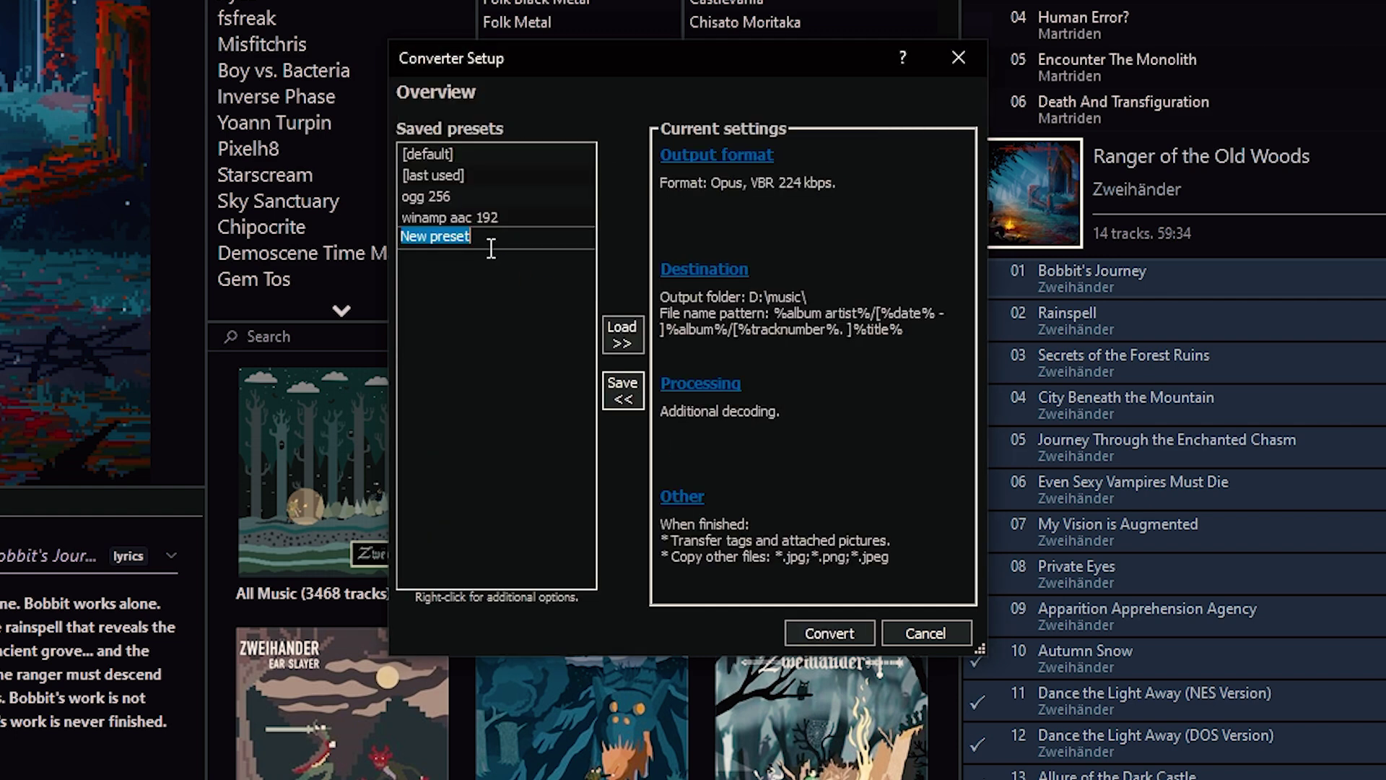
{"action": "type", "text": "opus 224 to music"}
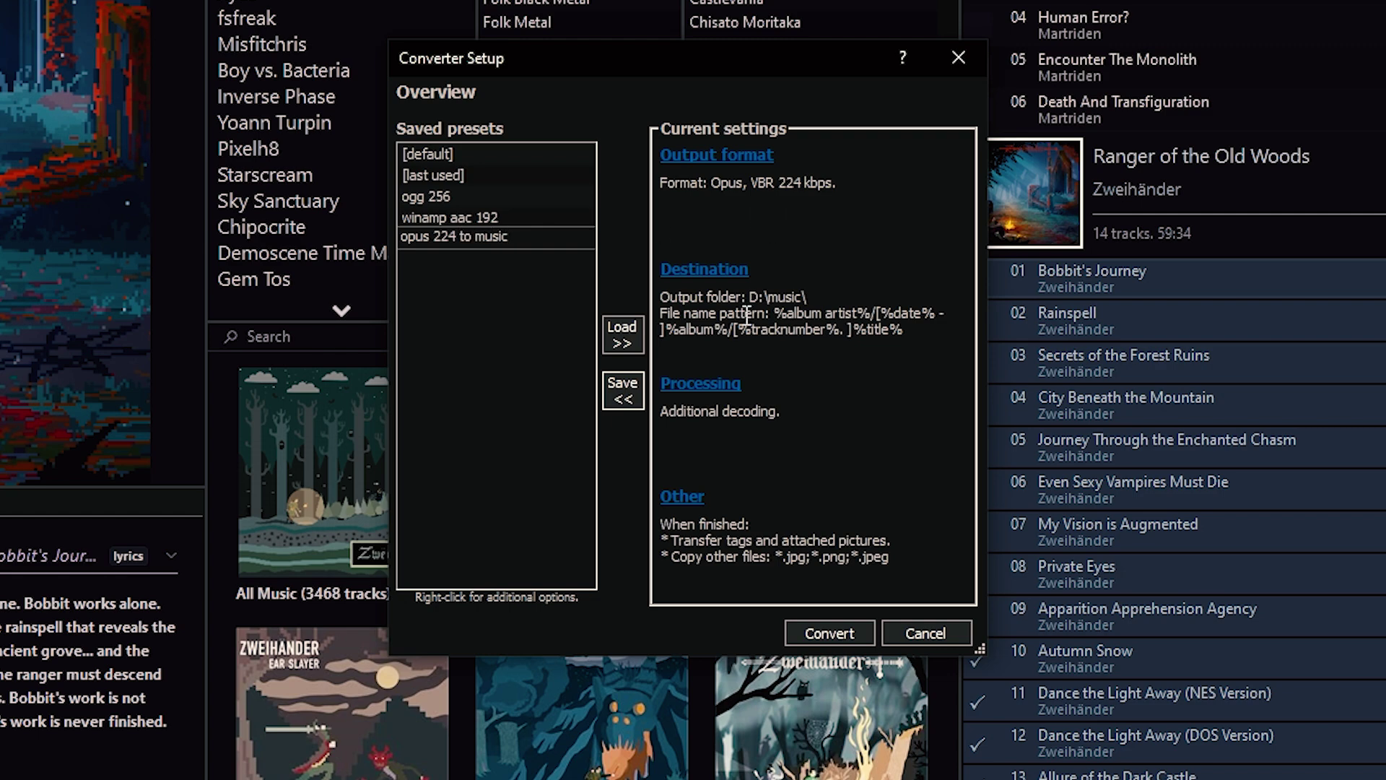
{"action": "key", "text": "Return"}
{"action": "left_click", "coordinate": [806, 631]}
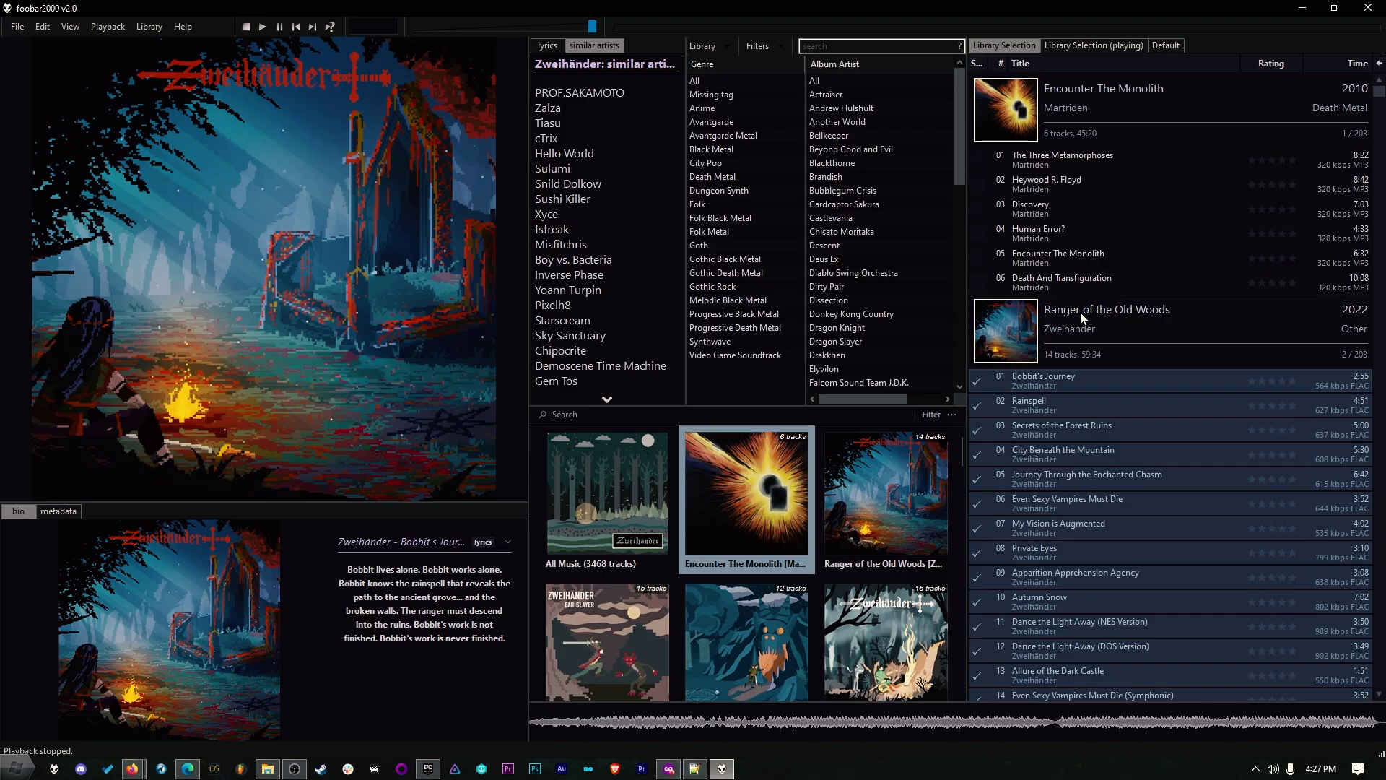
In the properties of the Ranger of the Old Woods tracks, set the genre to Dungeon Synth and enter the composer's name.
{"action": "right_click", "coordinate": [1077, 310]}
{"action": "left_click", "coordinate": [1136, 581]}
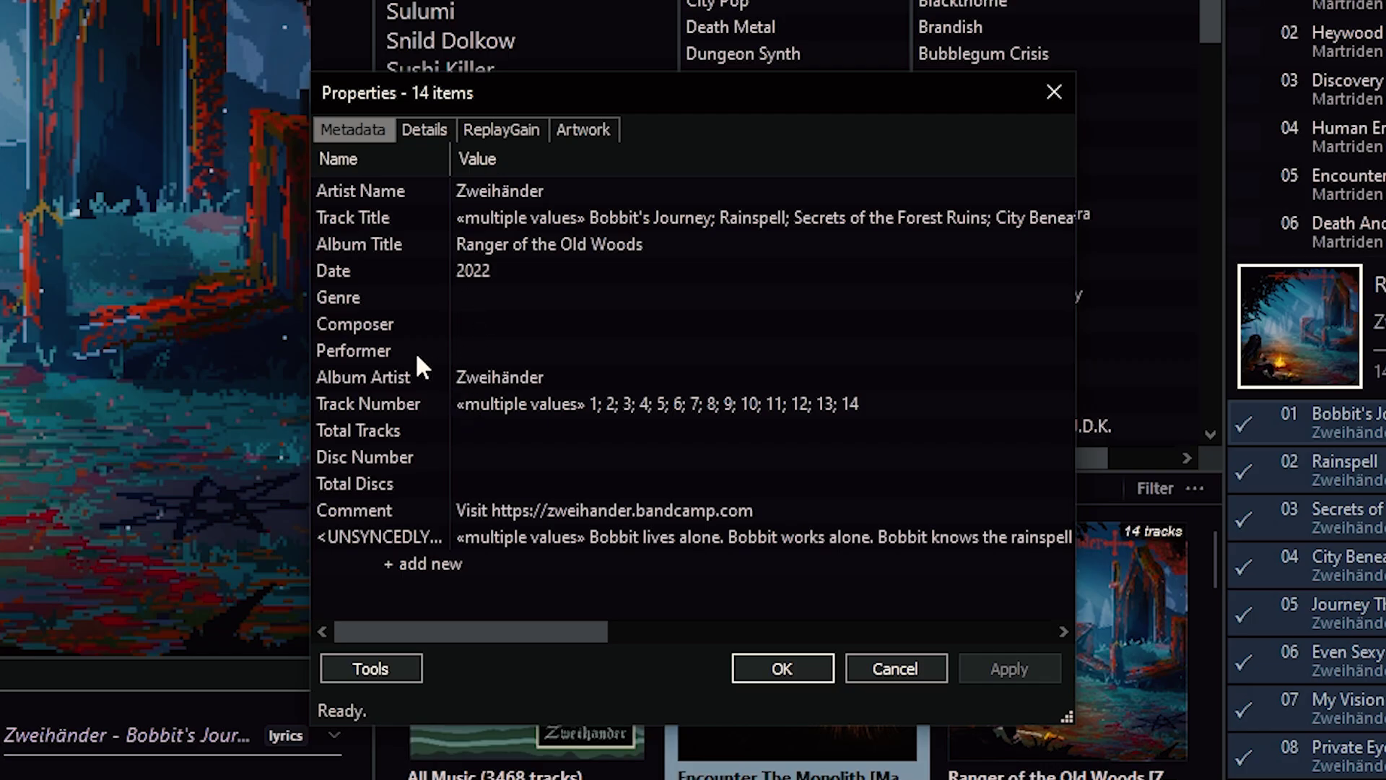
{"action": "left_click", "coordinate": [464, 297]}
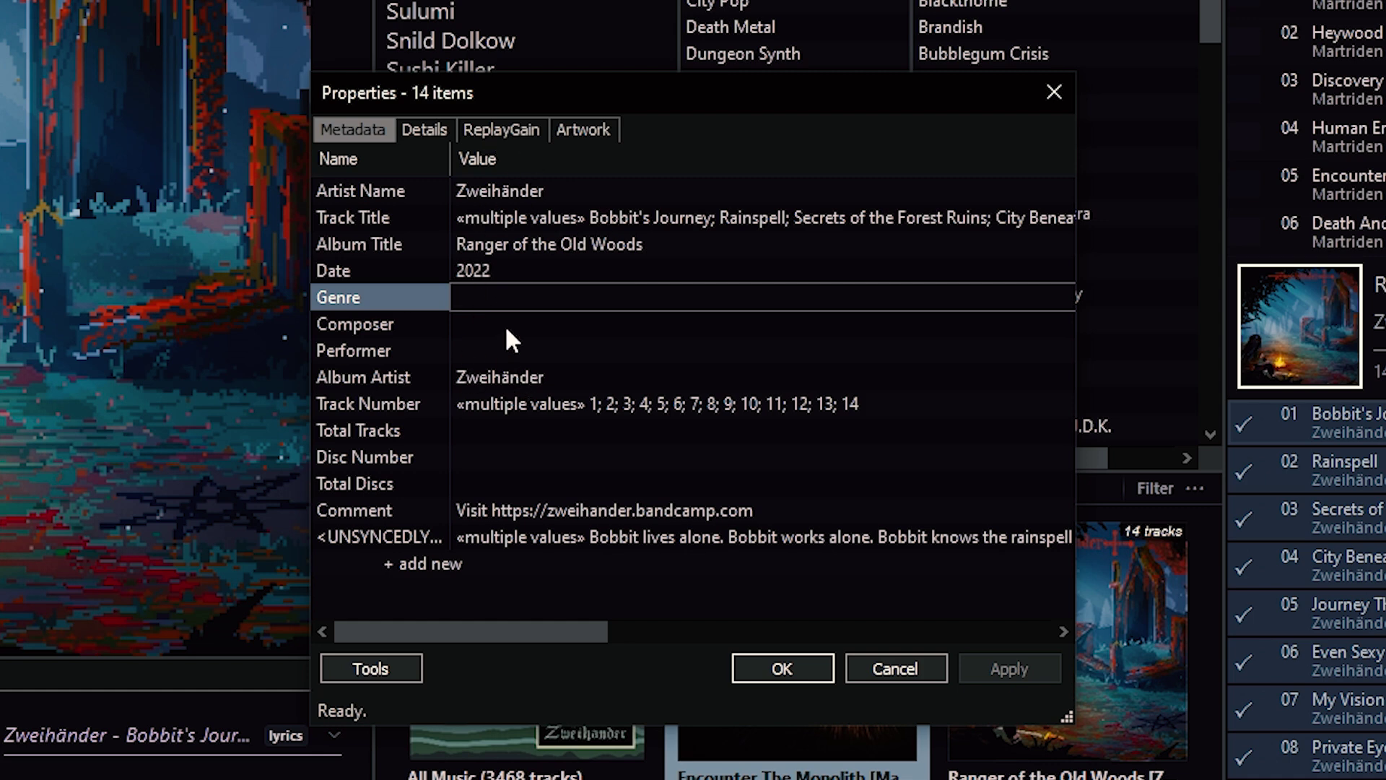
{"action": "type", "text": "D"}
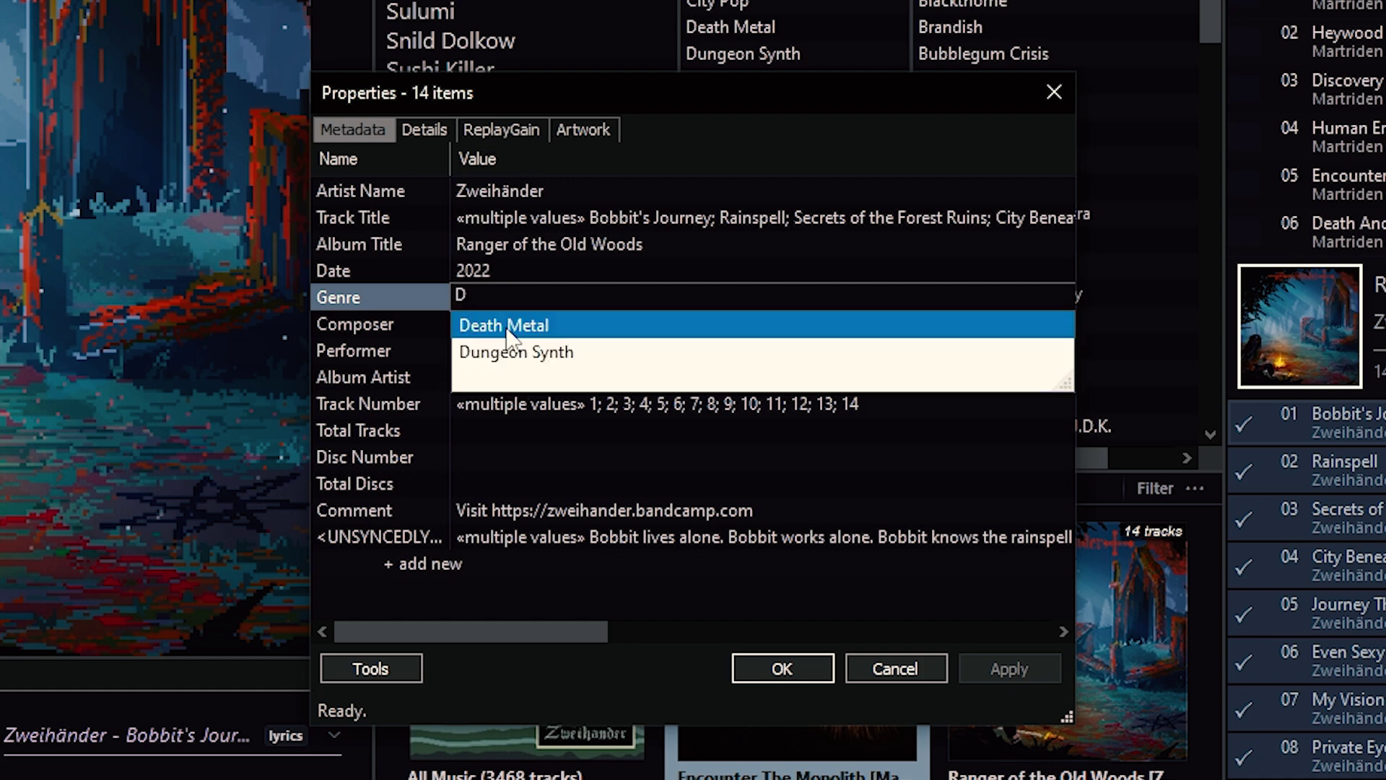
{"action": "left_click", "coordinate": [570, 353]}
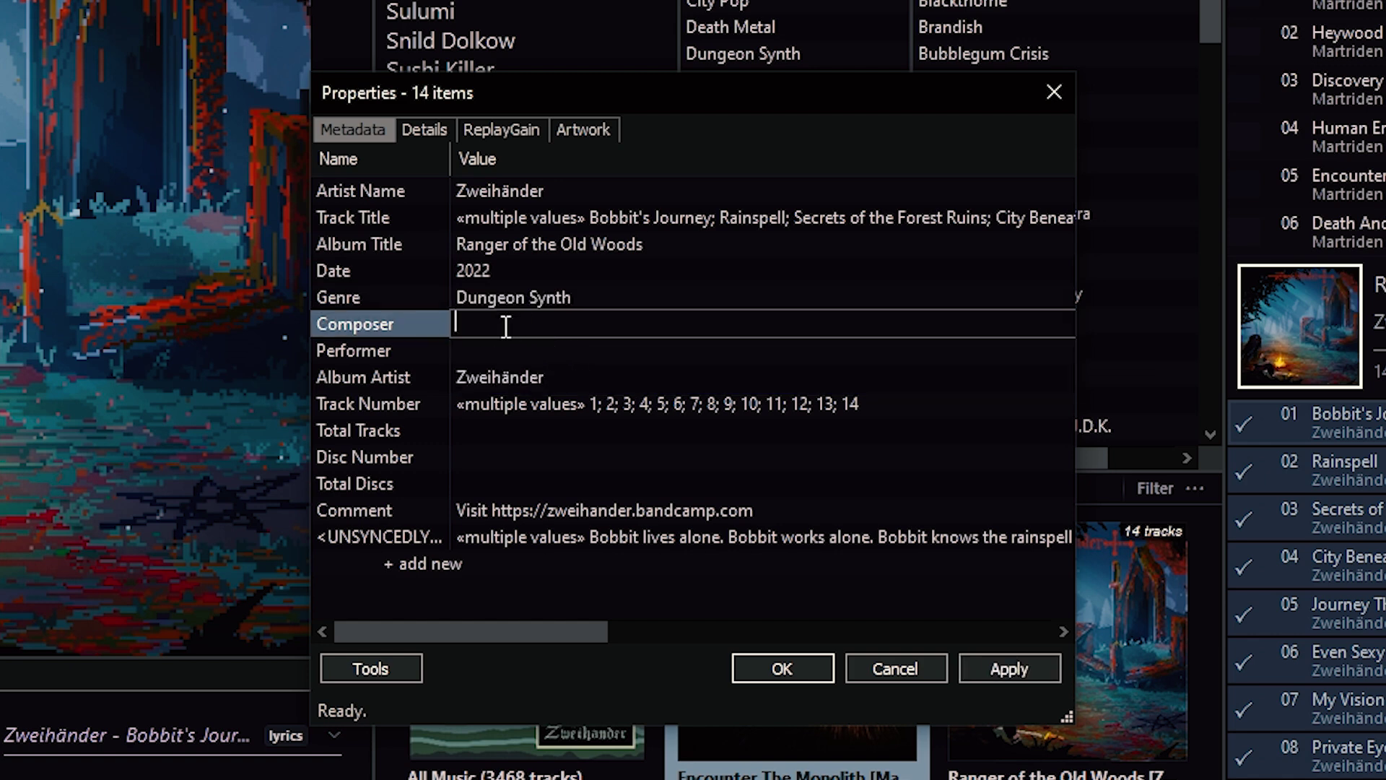
{"action": "type", "text": "Ward"}
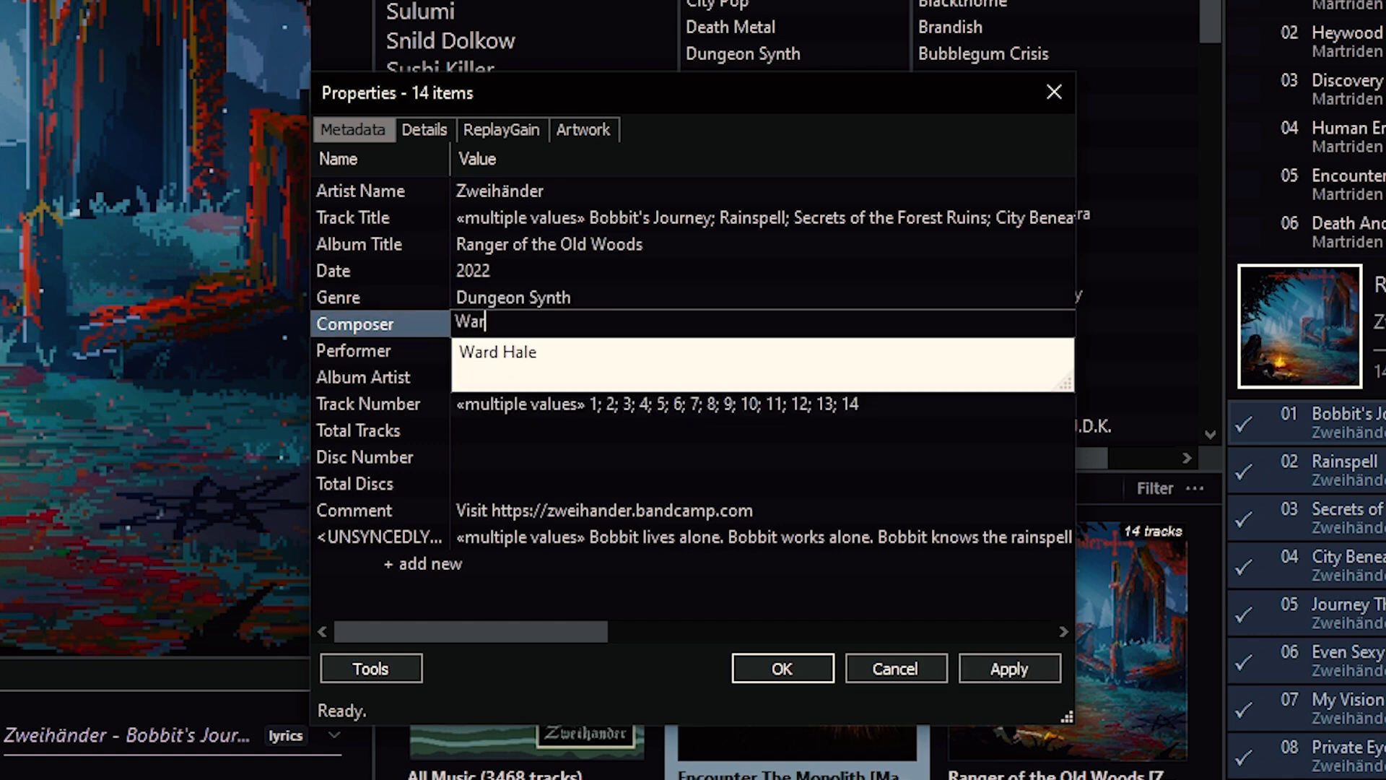
{"action": "left_click", "coordinate": [661, 350]}
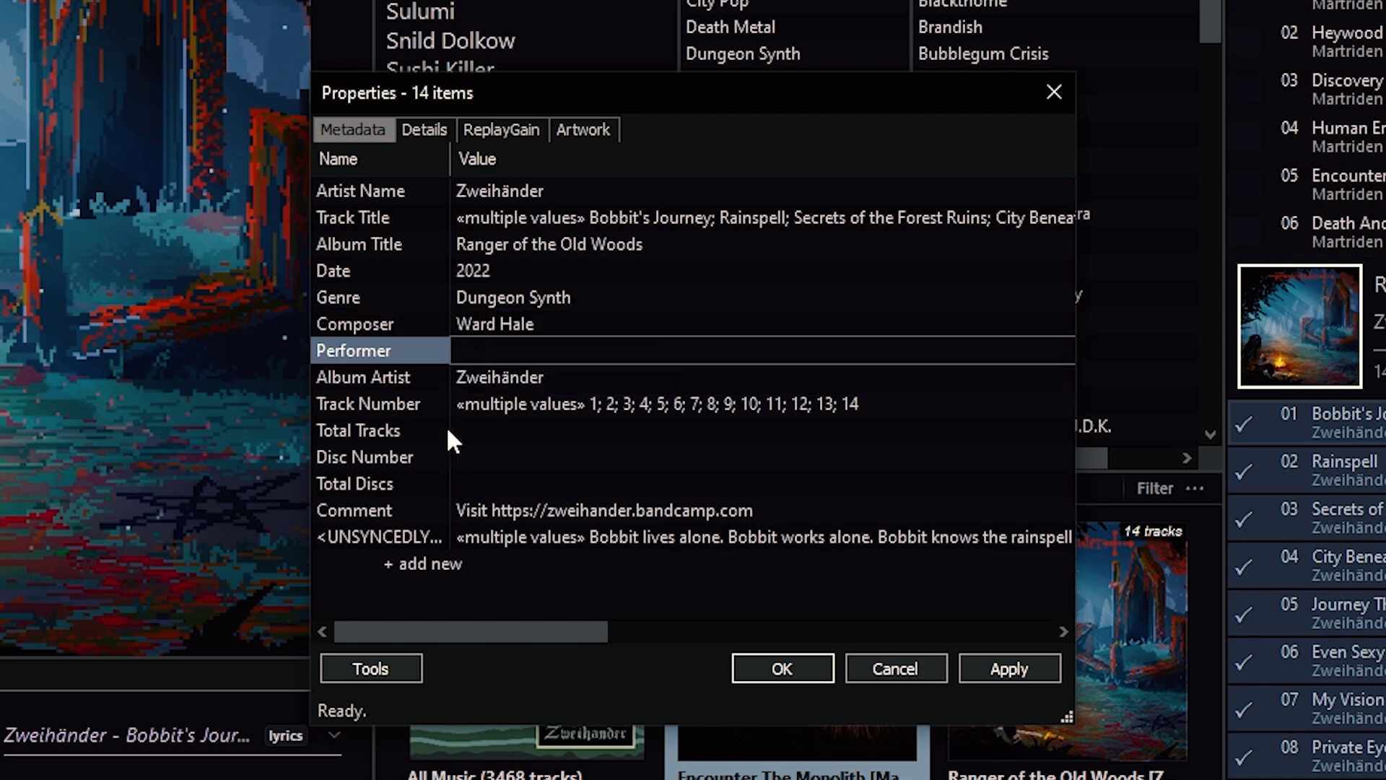
Apply the tag changes and convert the Ranger of the Old Woods tracks with the "opus 224 to music" preset.
{"action": "left_click", "coordinate": [1008, 669]}
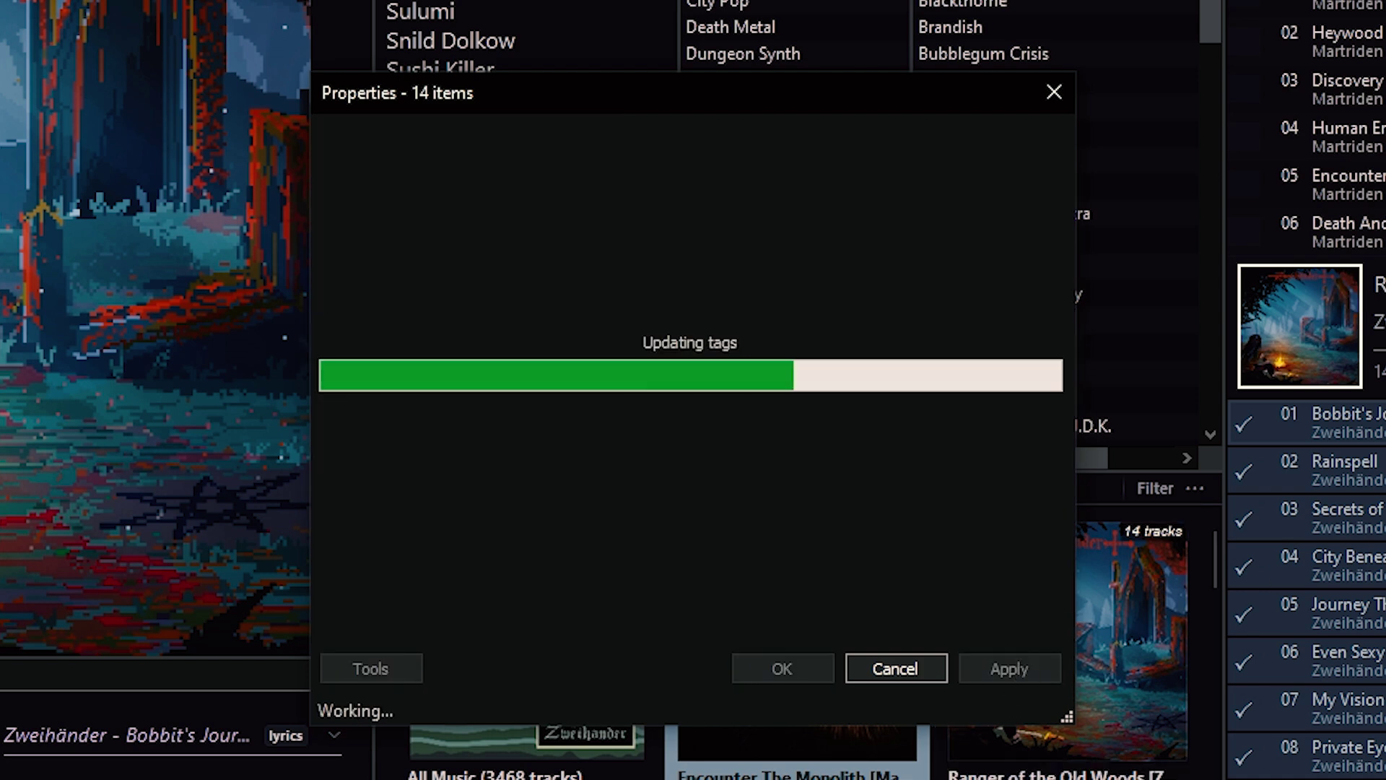
{"action": "left_click", "coordinate": [765, 672]}
{"action": "right_click", "coordinate": [1083, 327]}
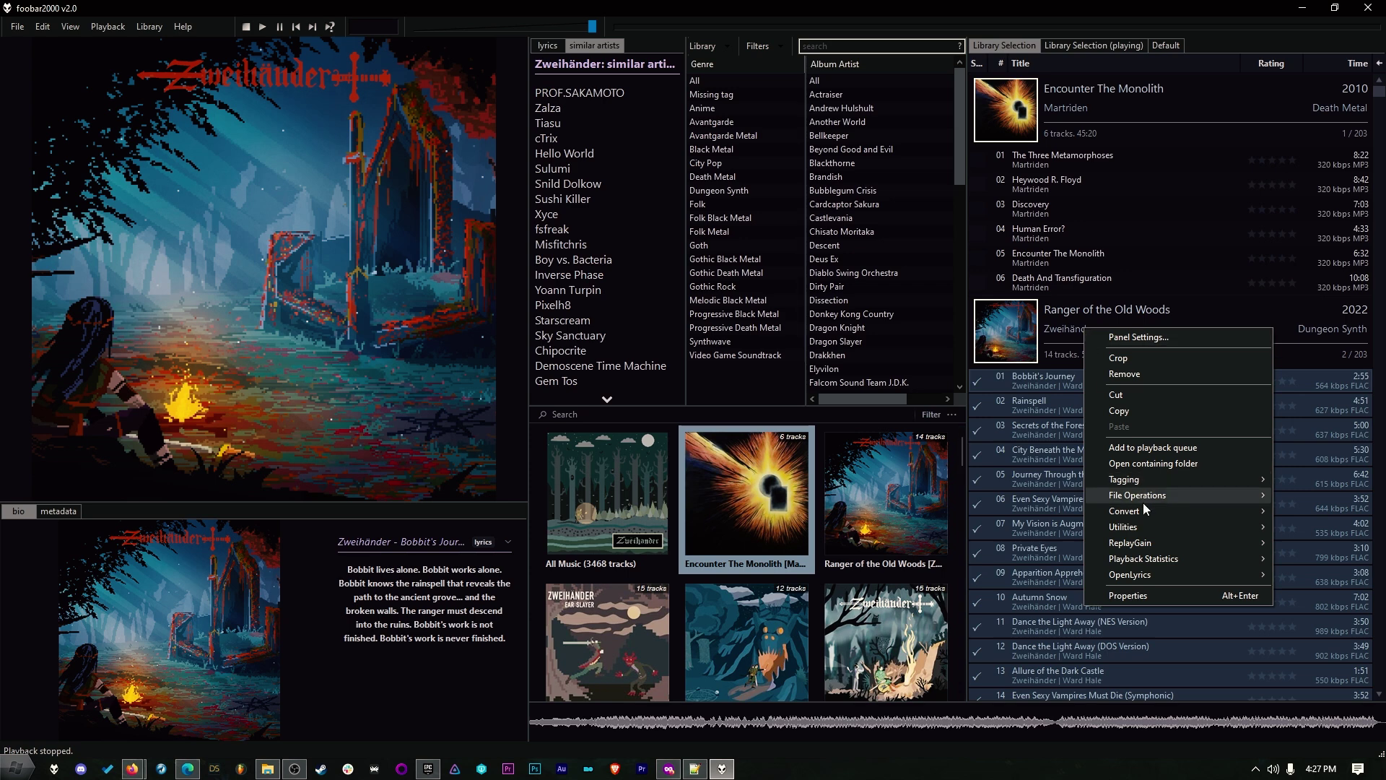
{"action": "mouse_move", "coordinate": [1162, 513]}
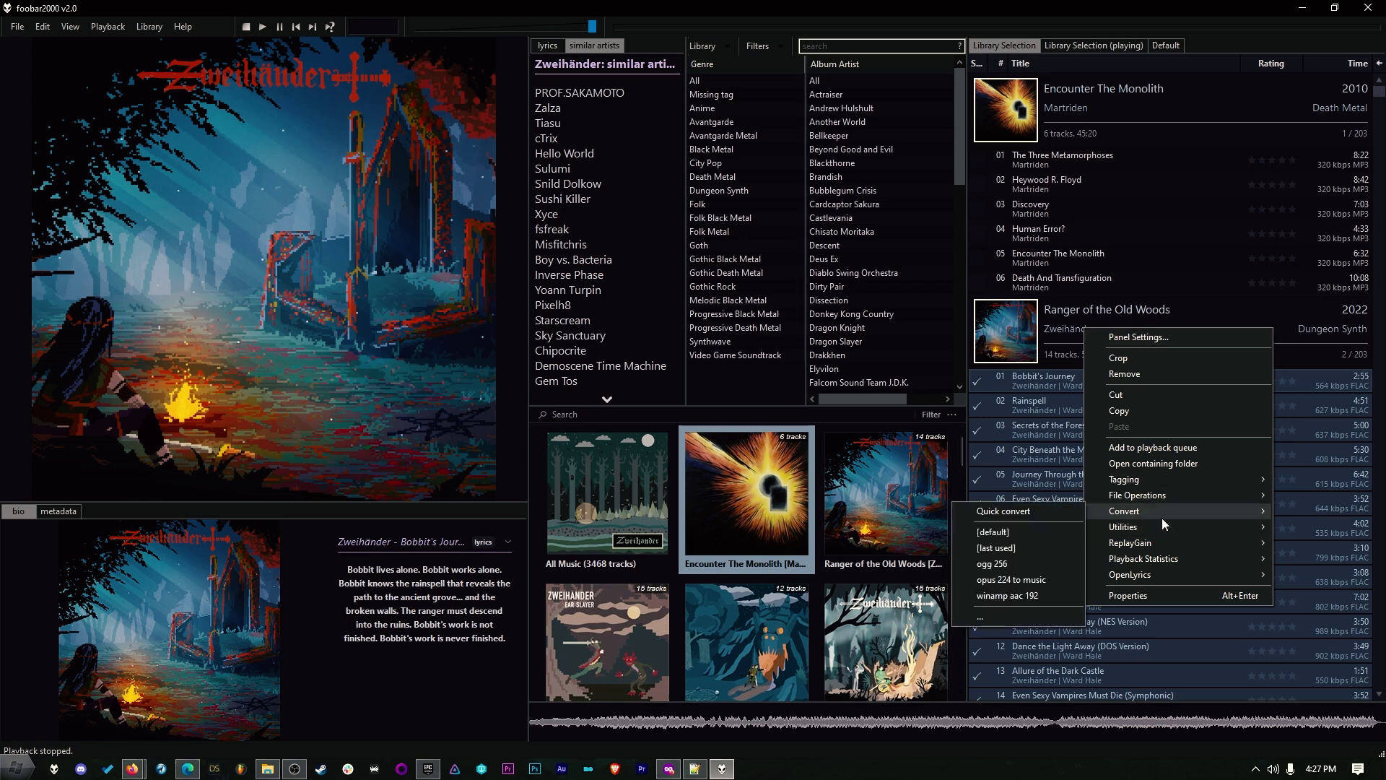
{"action": "left_click", "coordinate": [1018, 579]}
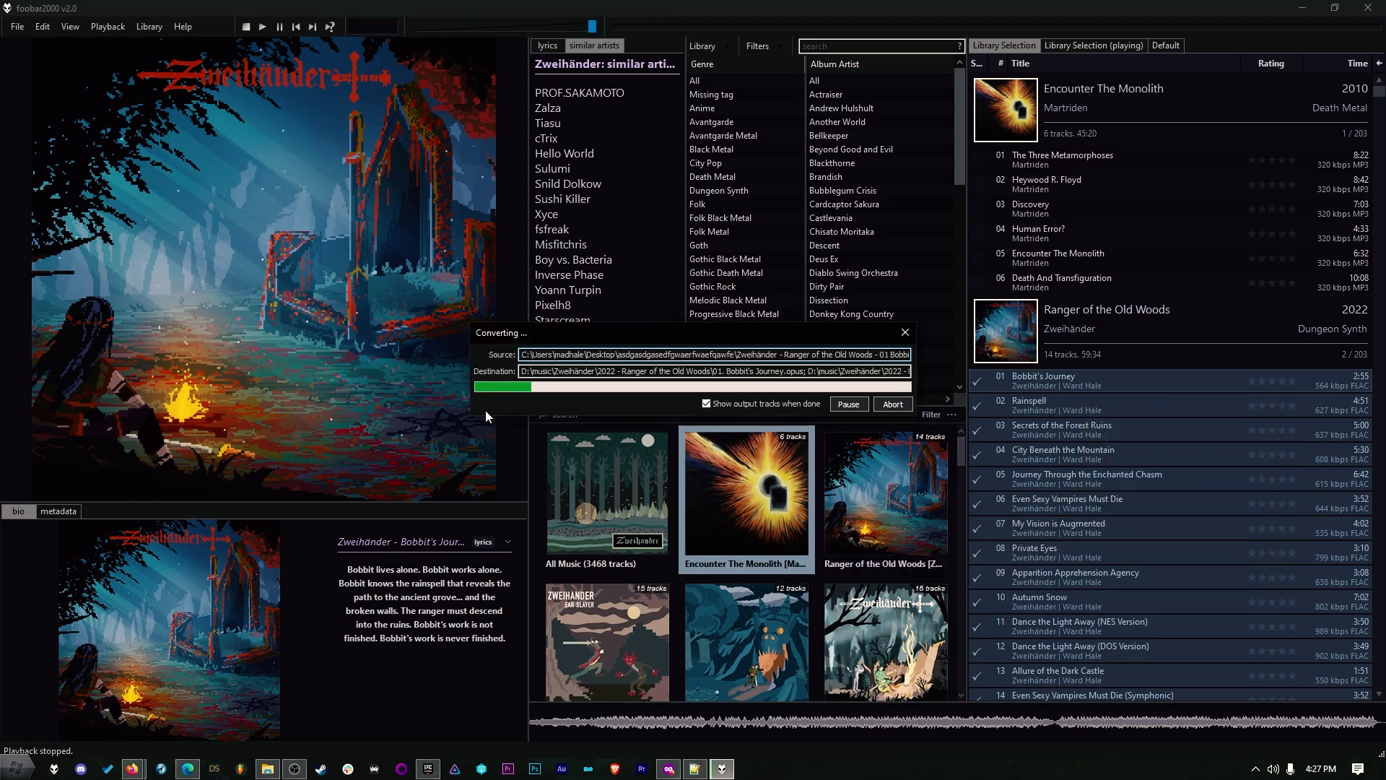
Check the converted files in the "2022 - Ranger of the Old Woods" folder in File Explorer, then enlarge and close the Converter Output list.
{"action": "left_click", "coordinate": [268, 769]}
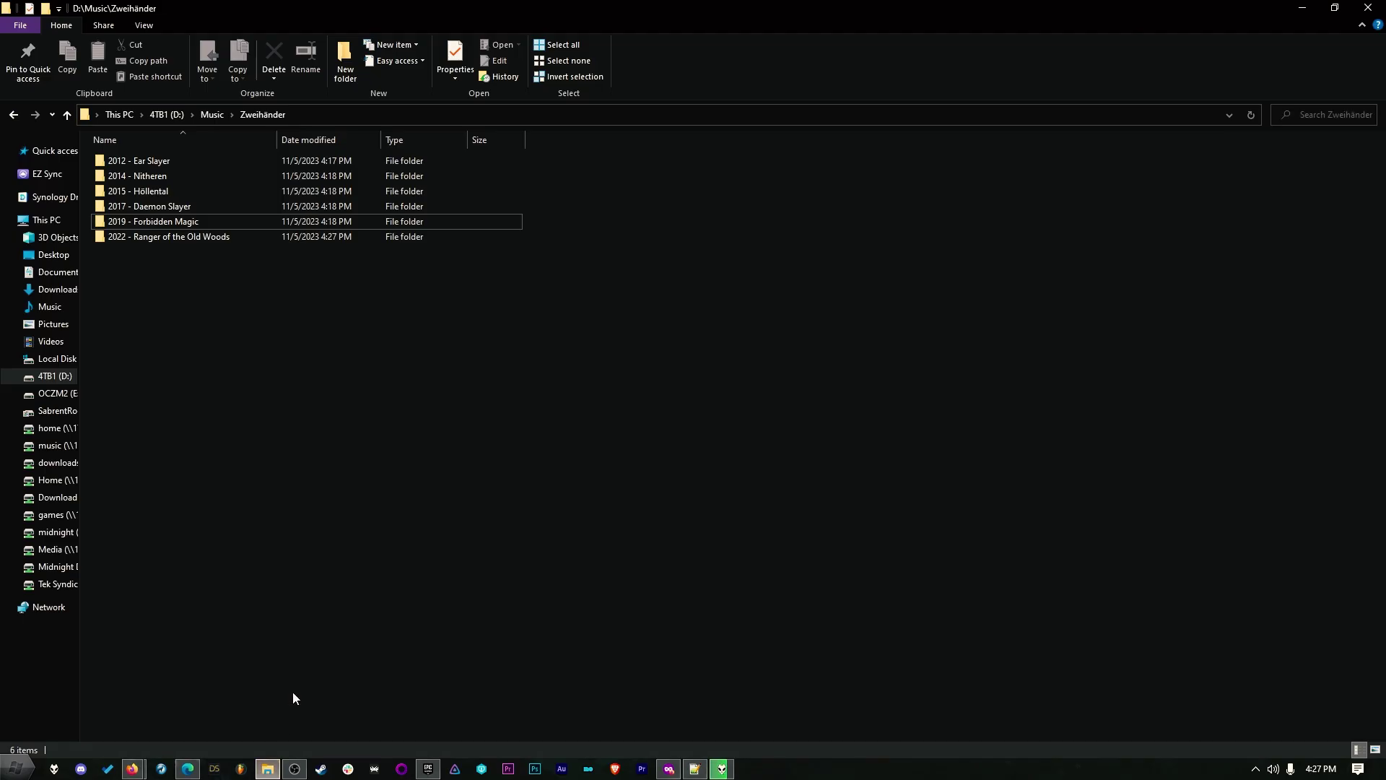
{"action": "double_click", "coordinate": [186, 237]}
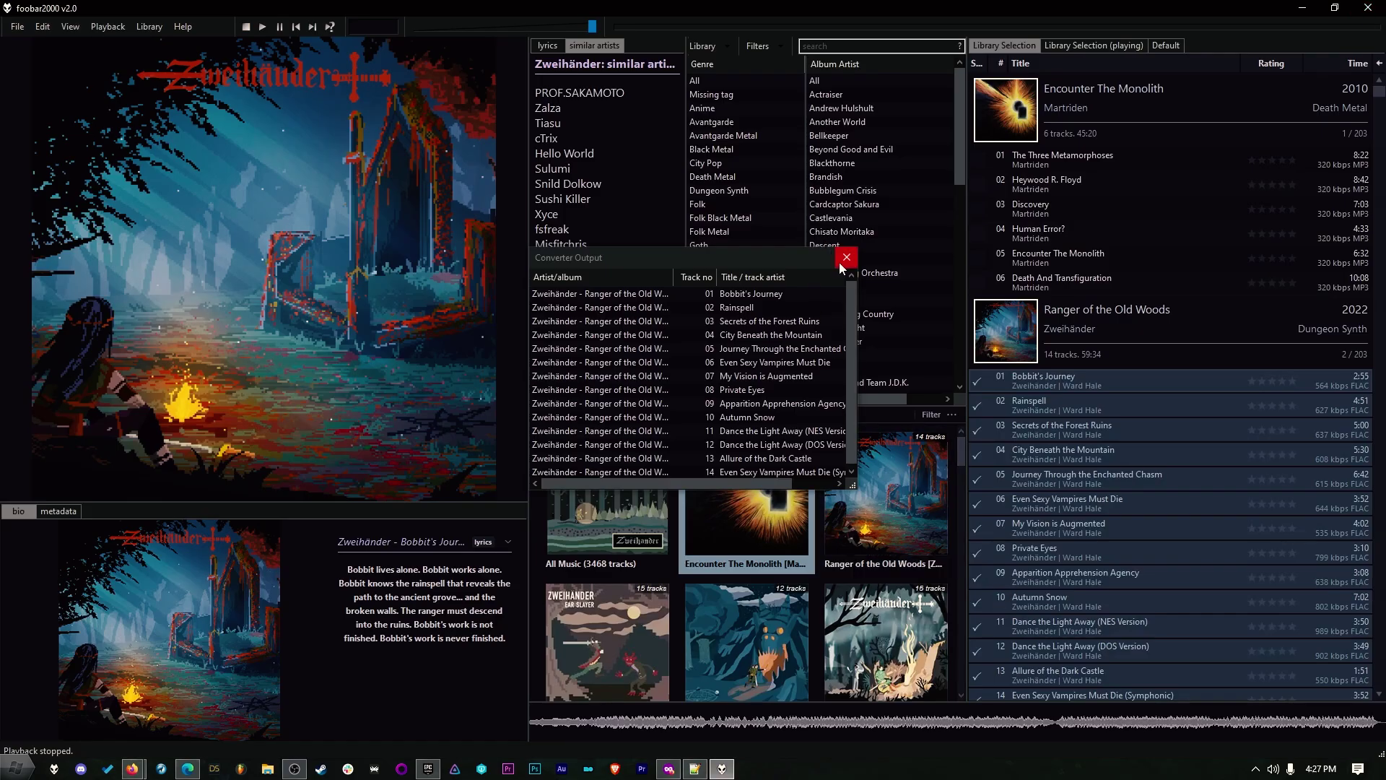
{"action": "left_click_drag", "start_coordinate": [731, 255], "coordinate": [809, 221]}
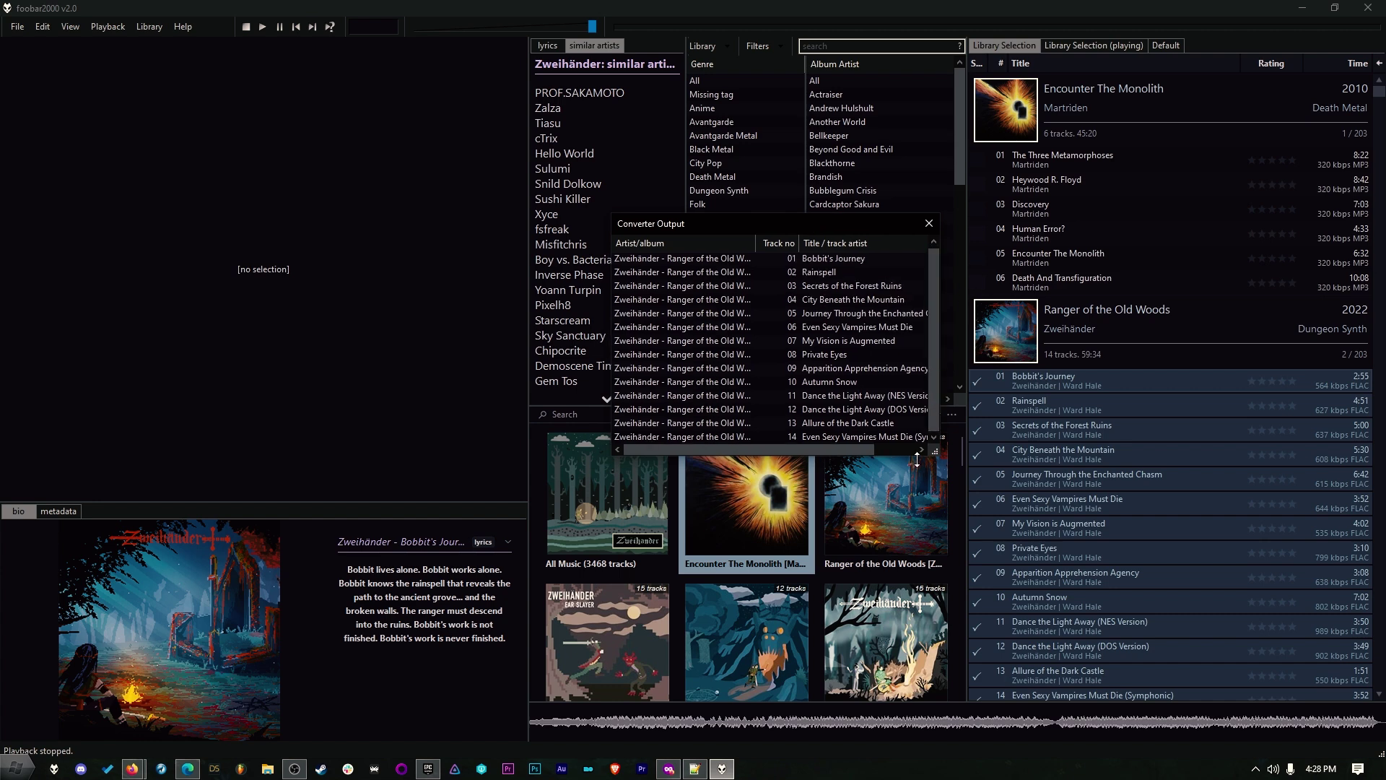
{"action": "left_click_drag", "start_coordinate": [935, 451], "coordinate": [1135, 588]}
{"action": "left_click", "coordinate": [1125, 224]}
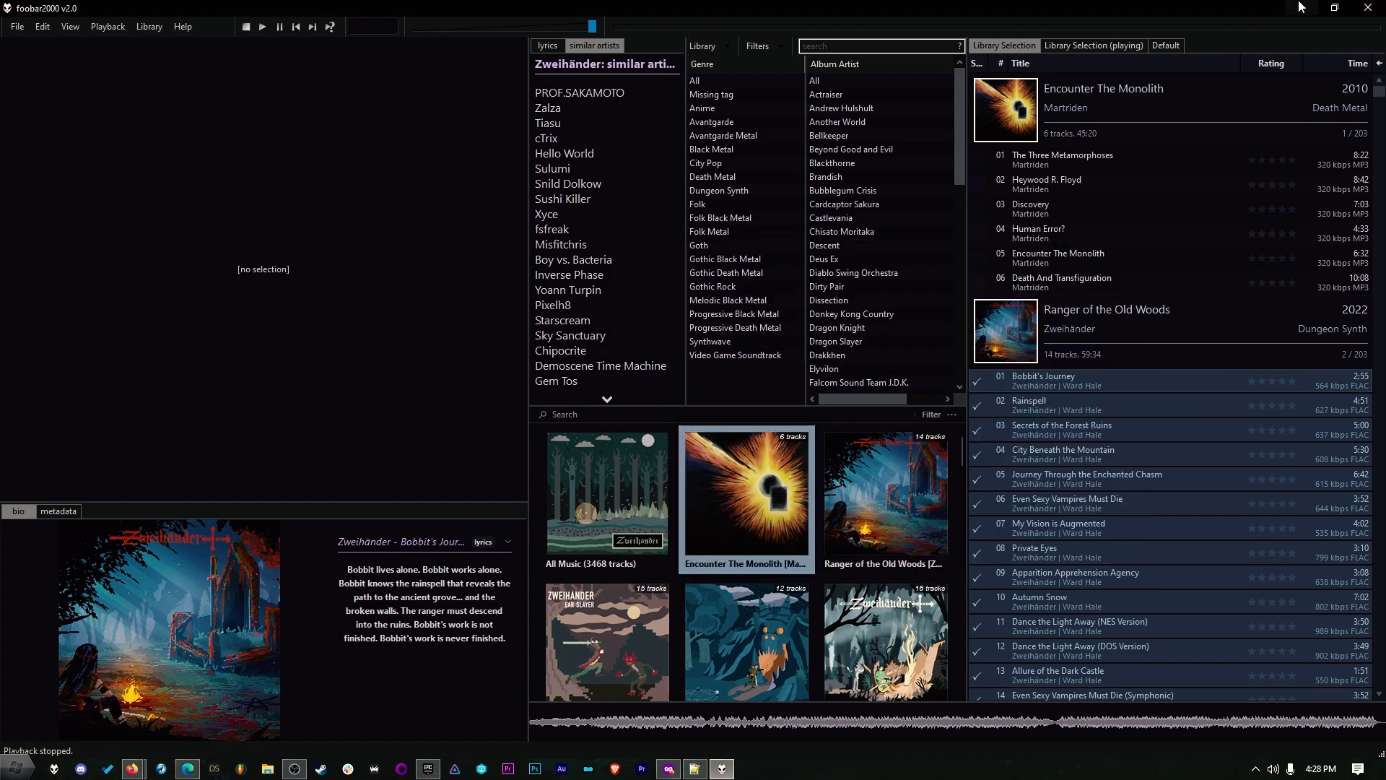
Delete the downloaded FLAC source folder from the desktop and switch back to foobar2000.
{"action": "left_click", "coordinate": [1302, 7]}
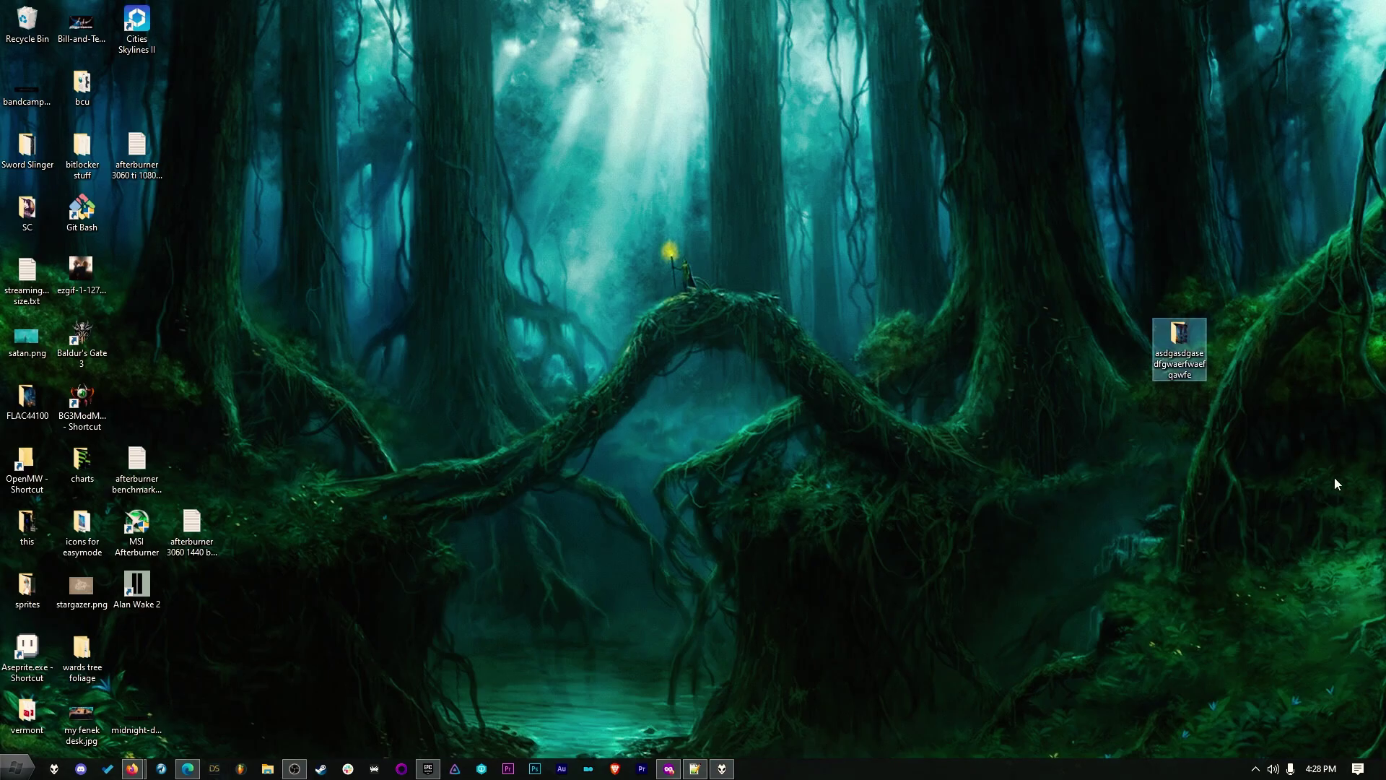
{"action": "key", "text": "Delete"}
{"action": "left_click", "coordinate": [722, 768]}
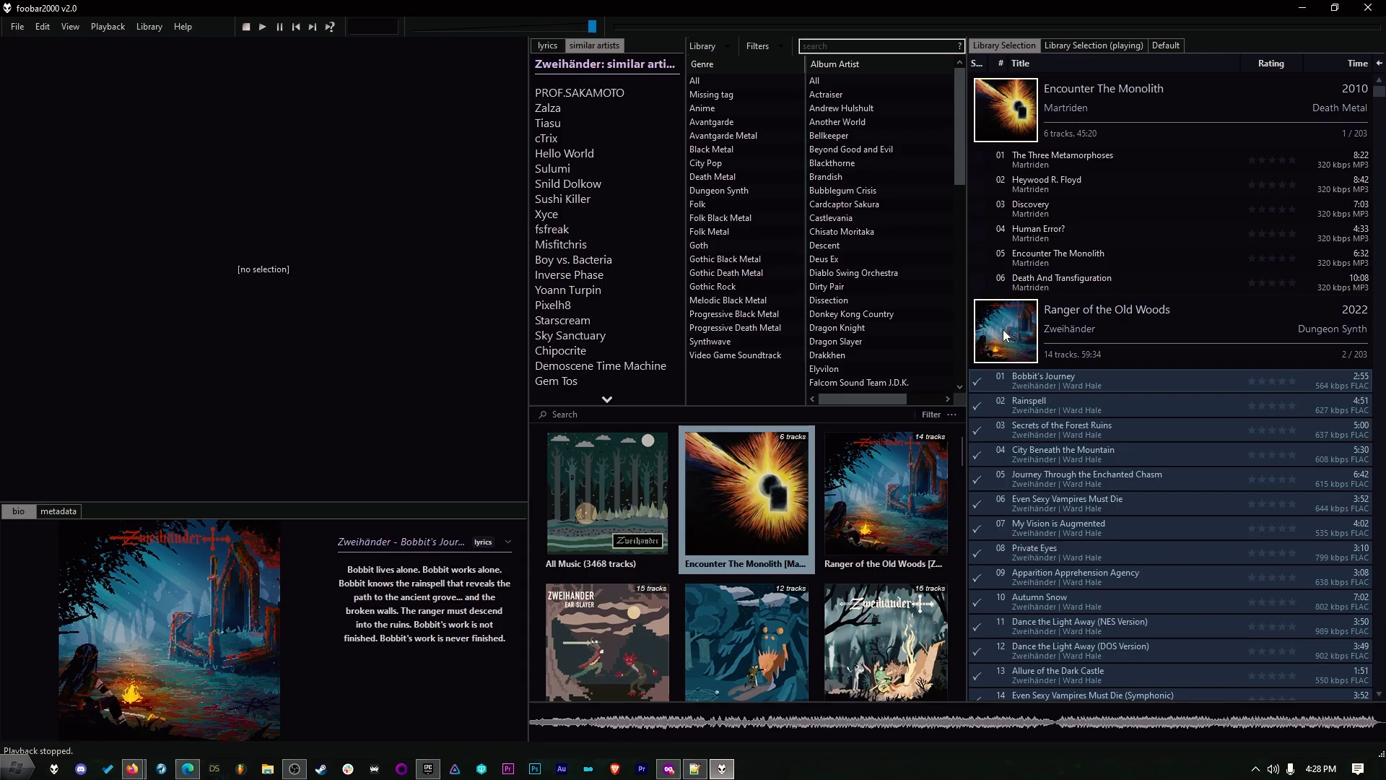
Check the Ranger of the Old Woods tracks in the library, including the Opus version of Bobbit's Journey.
{"action": "left_click", "coordinate": [1098, 400]}
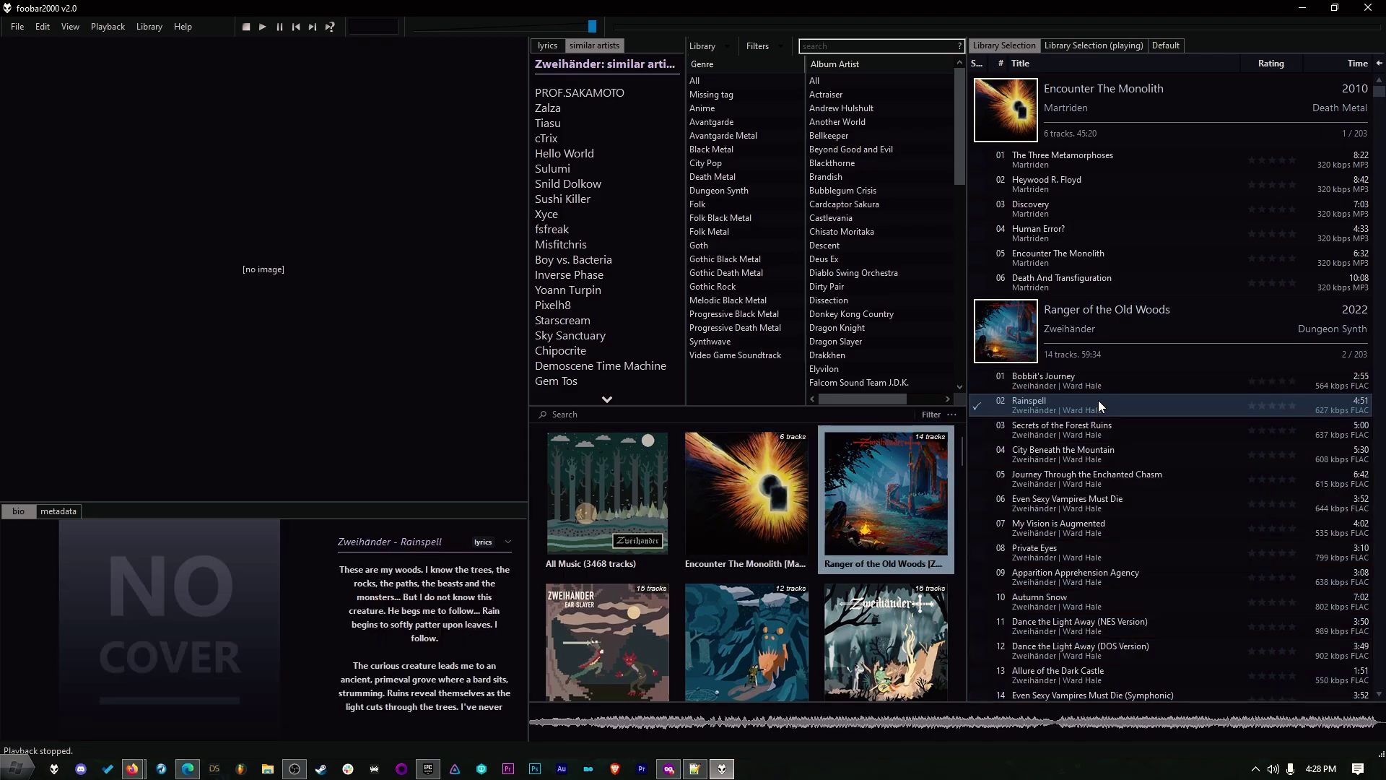
{"action": "left_click", "coordinate": [1070, 483]}
{"action": "double_click", "coordinate": [1070, 483]}
{"action": "double_click", "coordinate": [1102, 413]}
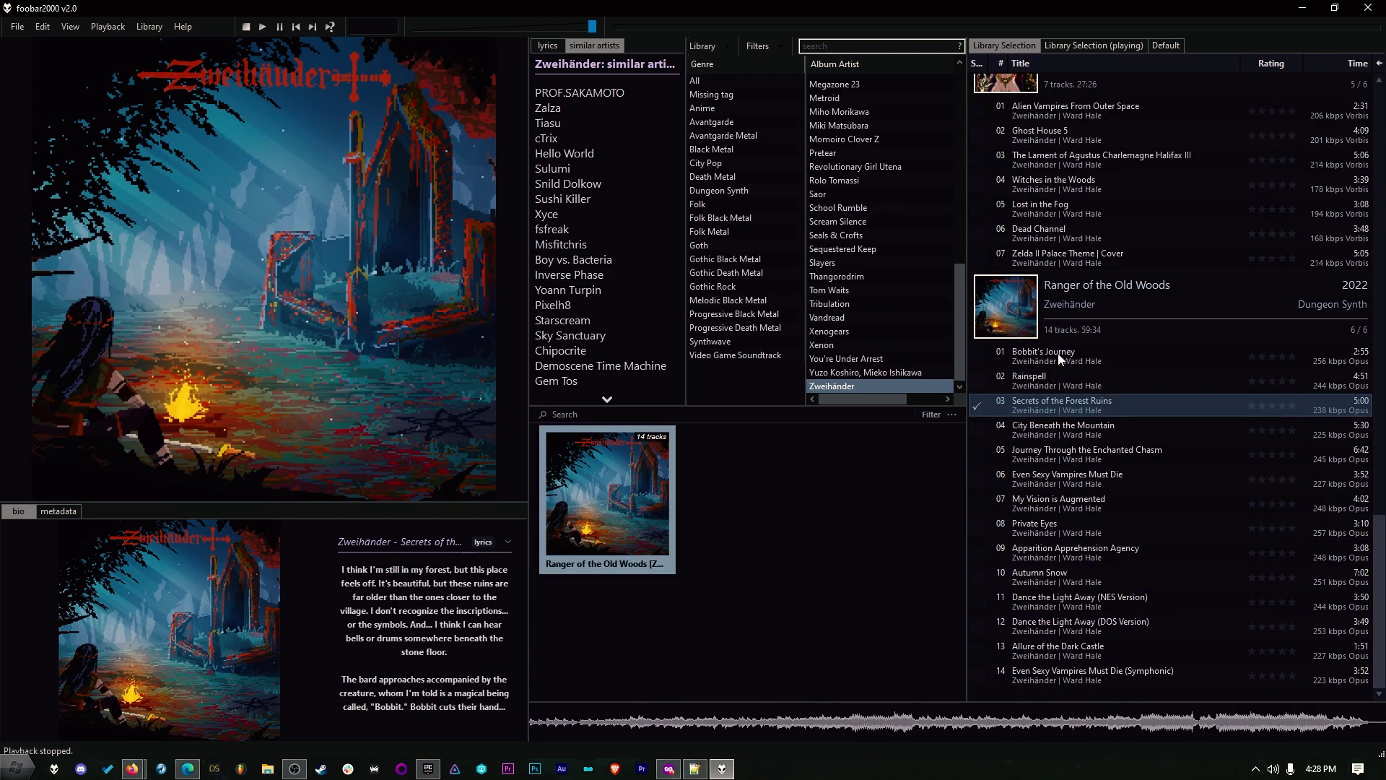
{"action": "left_click", "coordinate": [1058, 359]}
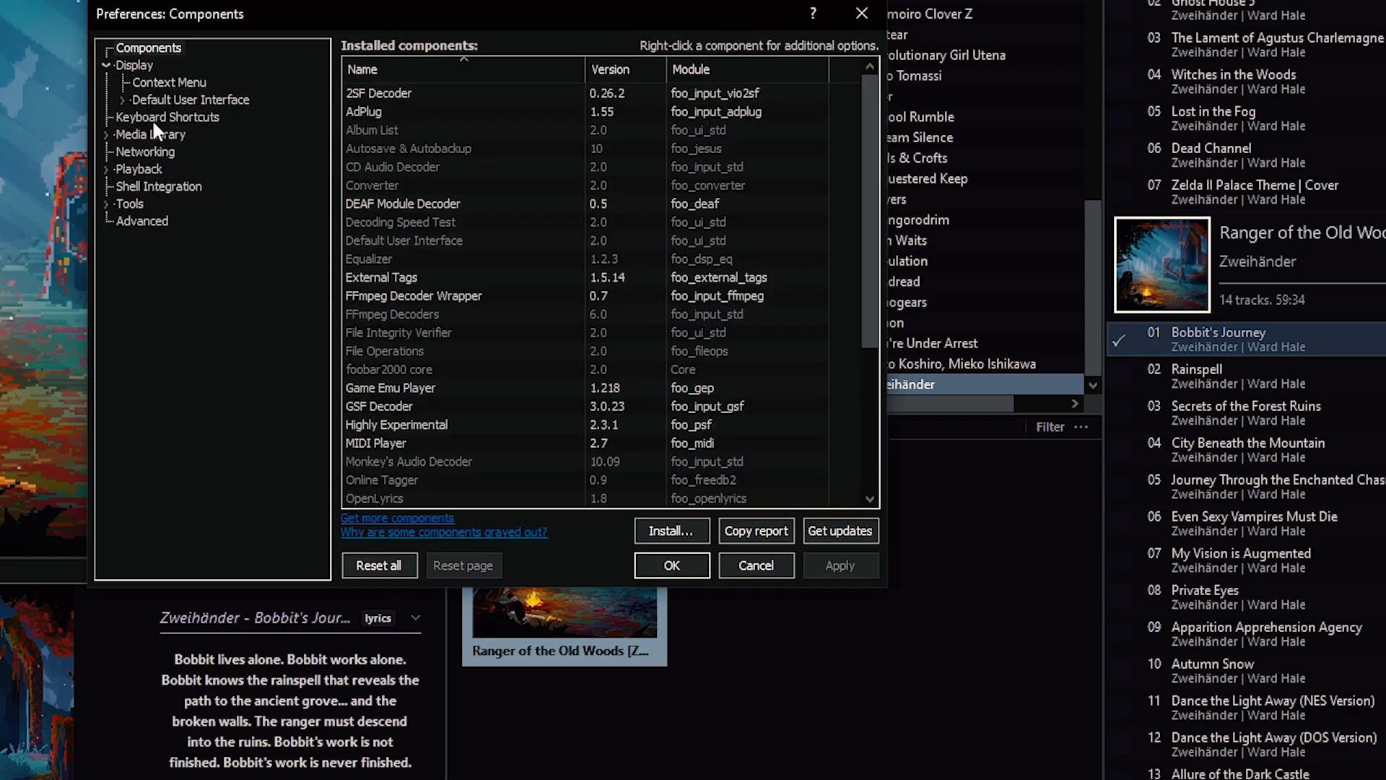
In the keyboard shortcut preferences, add a new shortcut entry.
{"action": "left_click", "coordinate": [151, 117]}
{"action": "scroll", "coordinate": [872, 238], "scroll_direction": "down", "scroll_amount": 1}
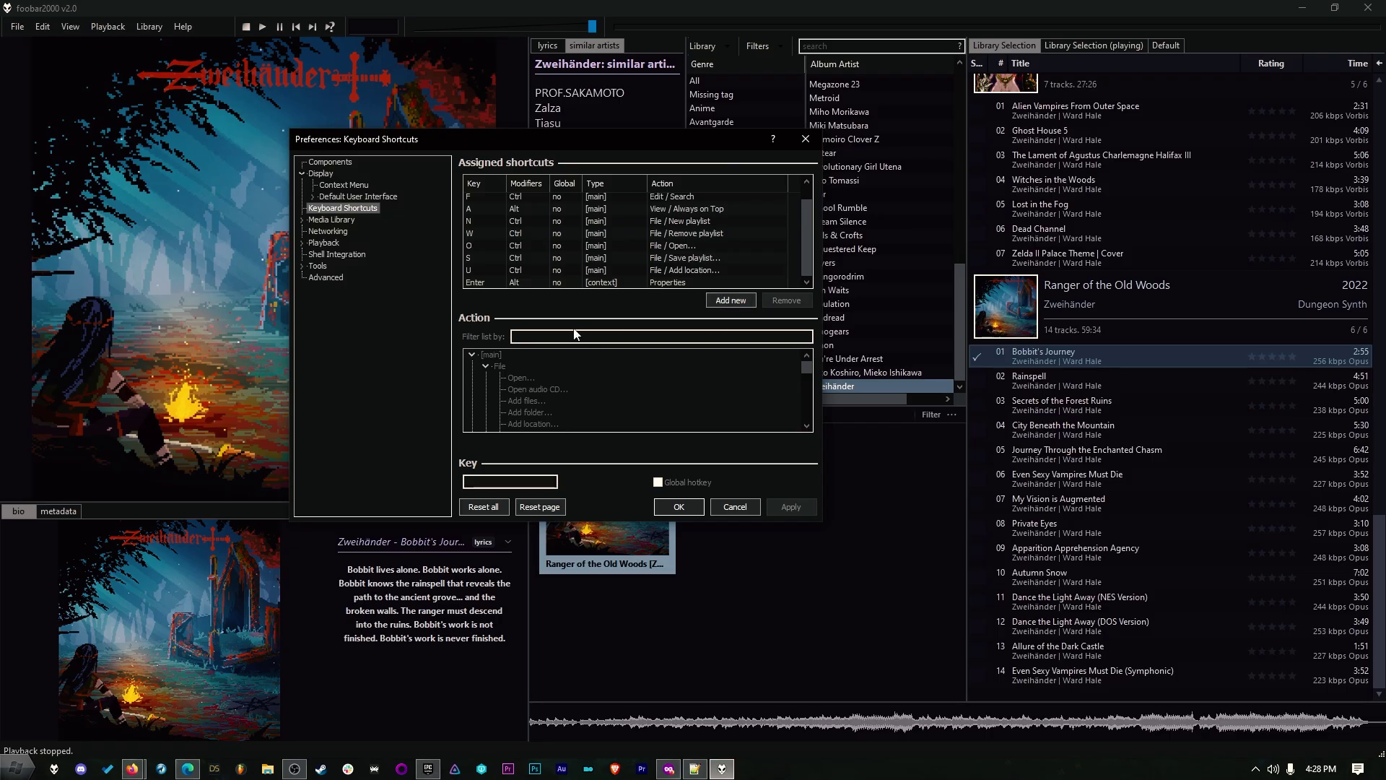
{"action": "left_click", "coordinate": [728, 302]}
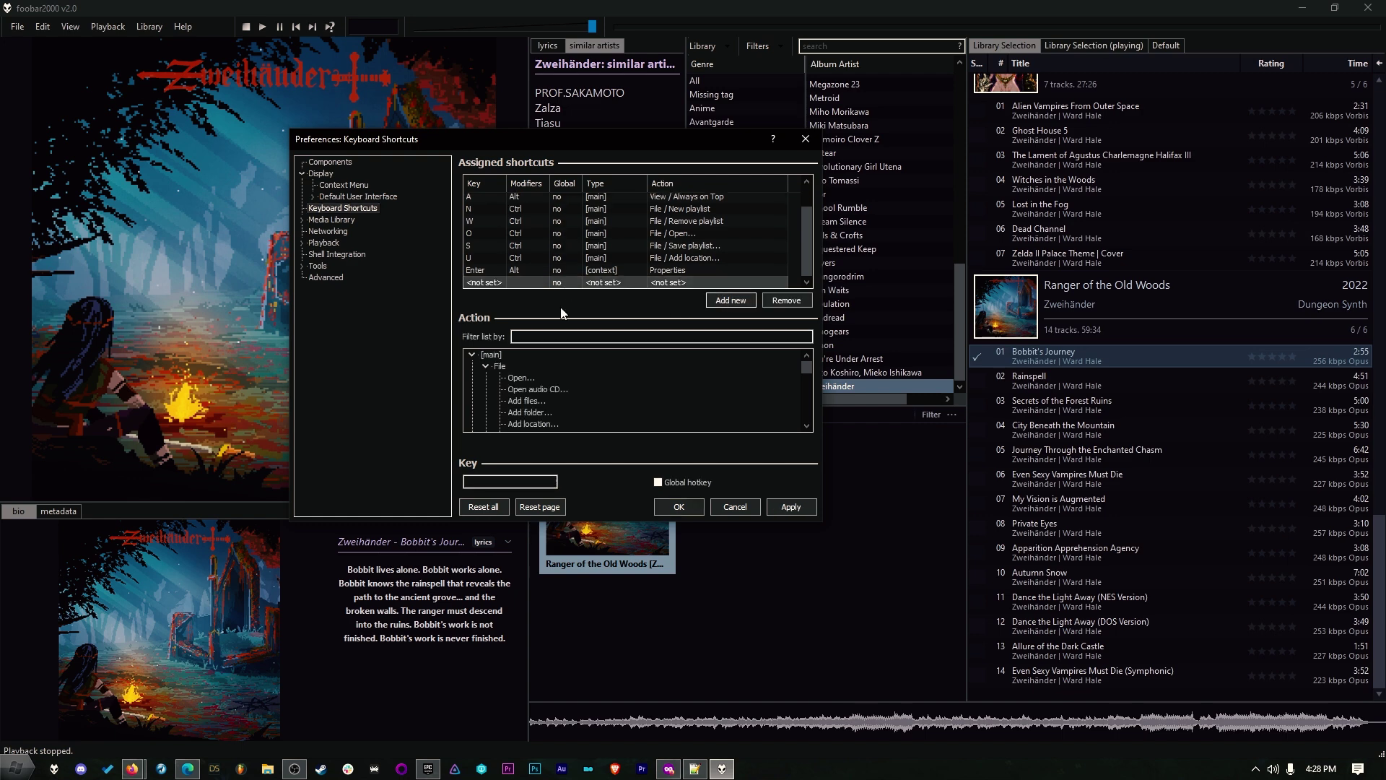
Filter the actions by "move", bind File Operations / Move to / ... to Ctrl+M, and save the preferences.
{"action": "left_click", "coordinate": [540, 337]}
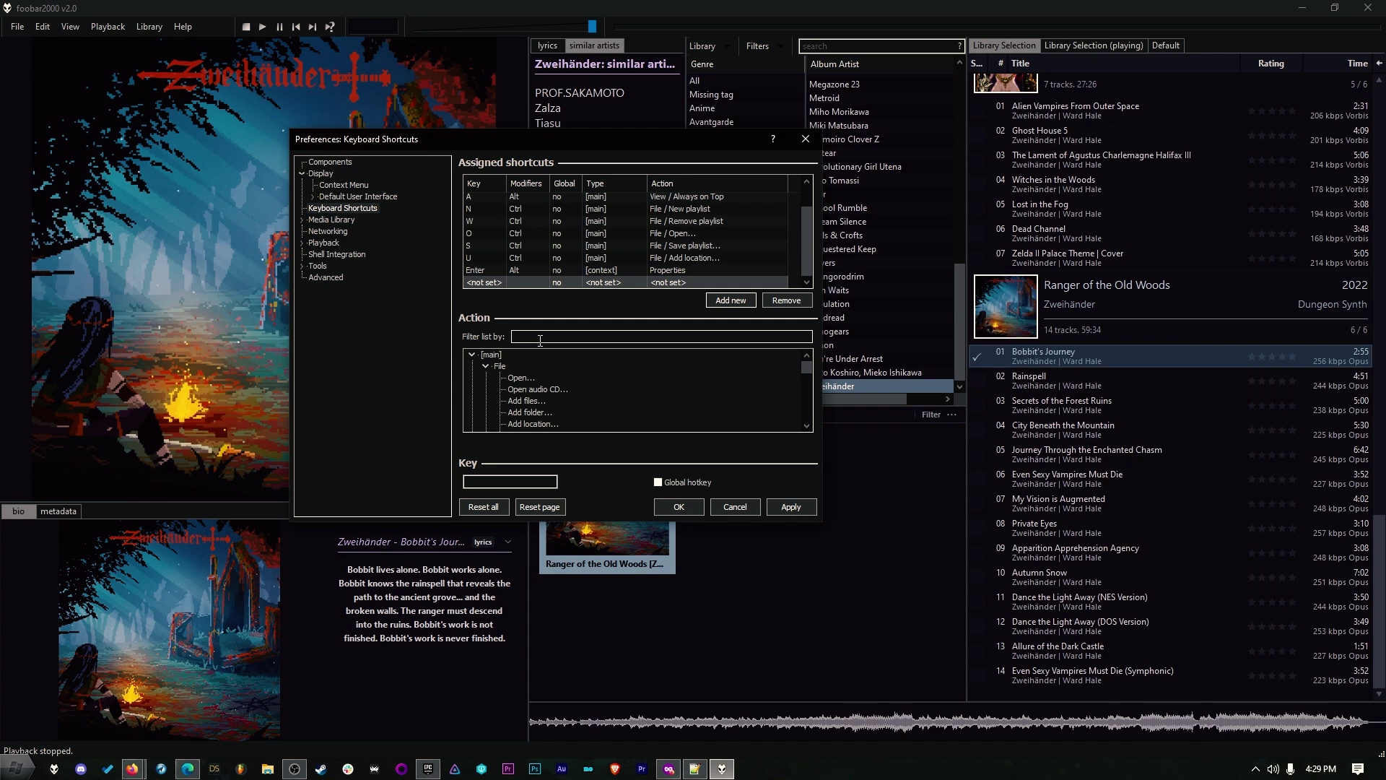
{"action": "left_click", "coordinate": [540, 337]}
{"action": "type", "text": "move"}
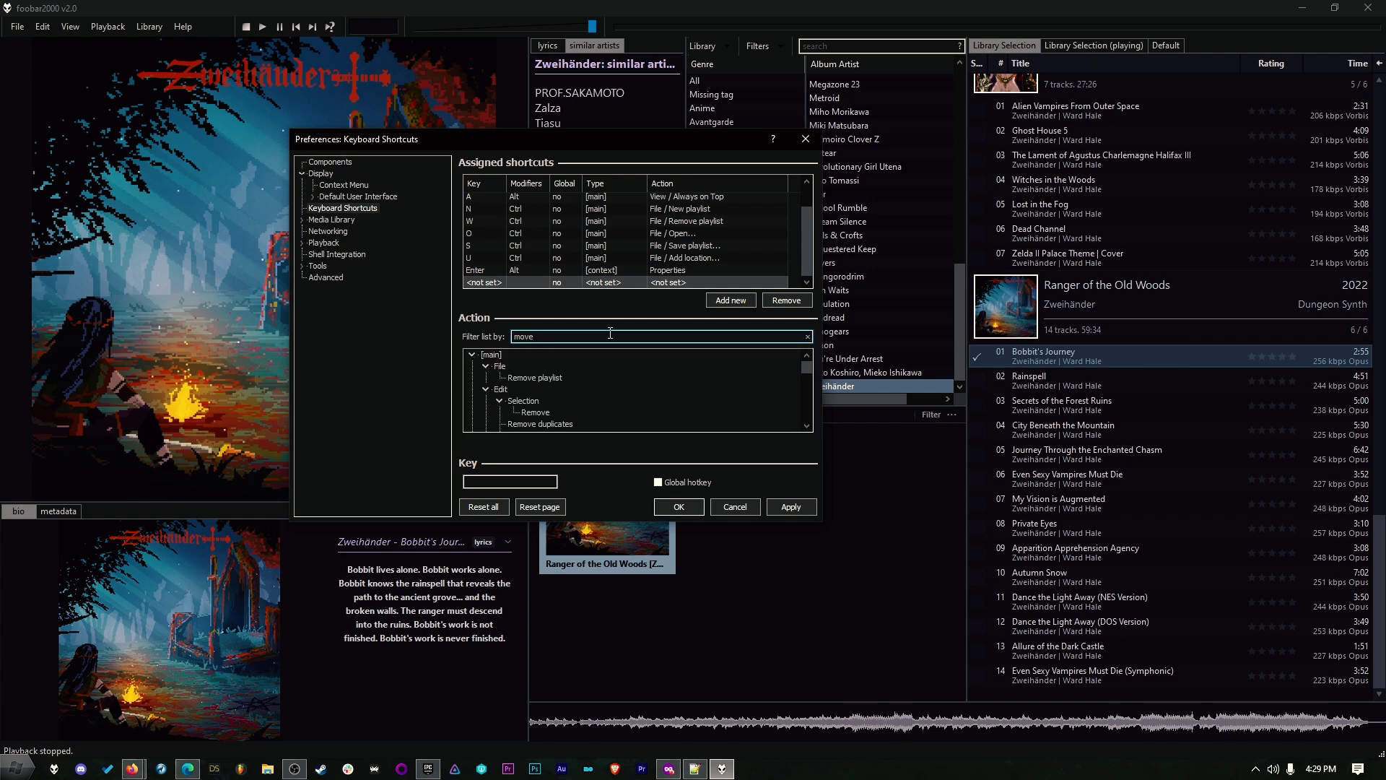
{"action": "scroll", "coordinate": [515, 393], "scroll_direction": "down", "scroll_amount": 5}
{"action": "scroll", "coordinate": [517, 406], "scroll_direction": "down", "scroll_amount": 3}
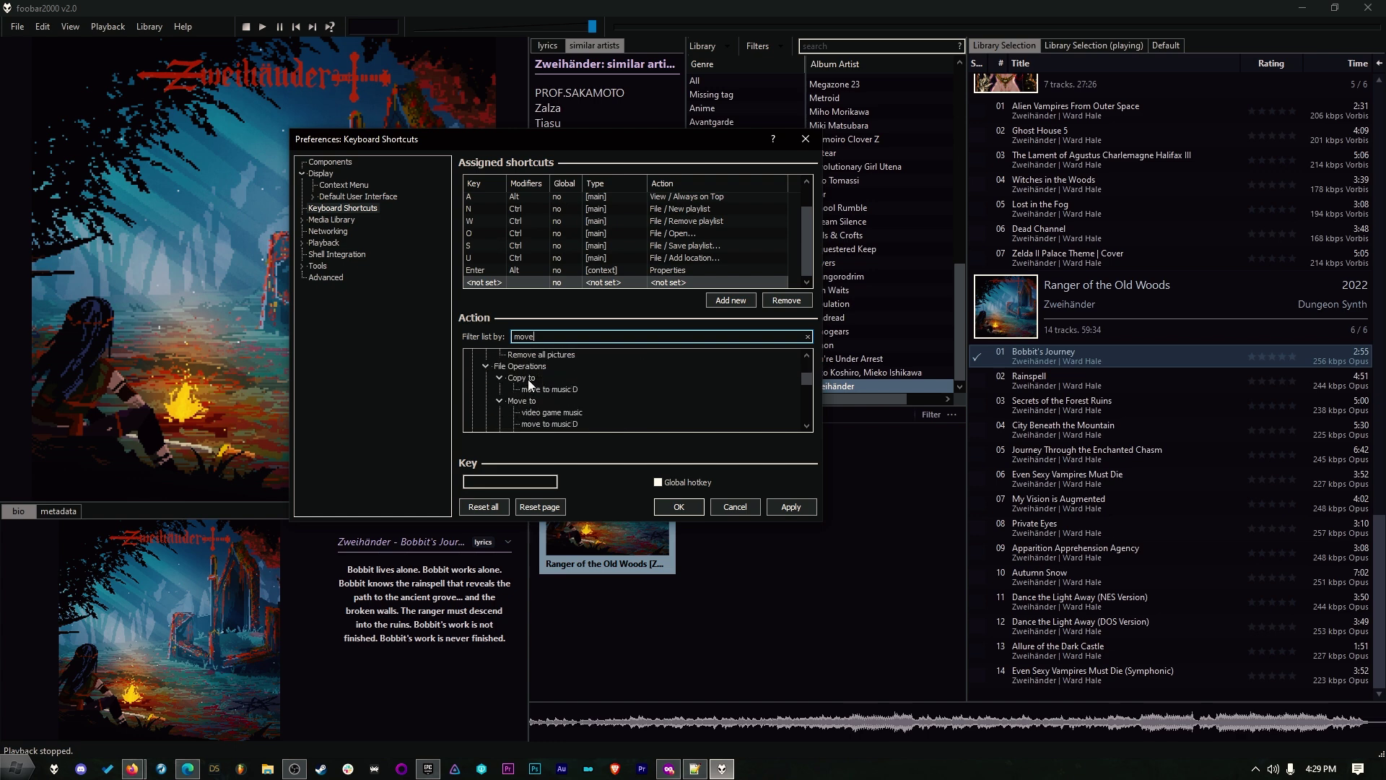
{"action": "left_click", "coordinate": [530, 402]}
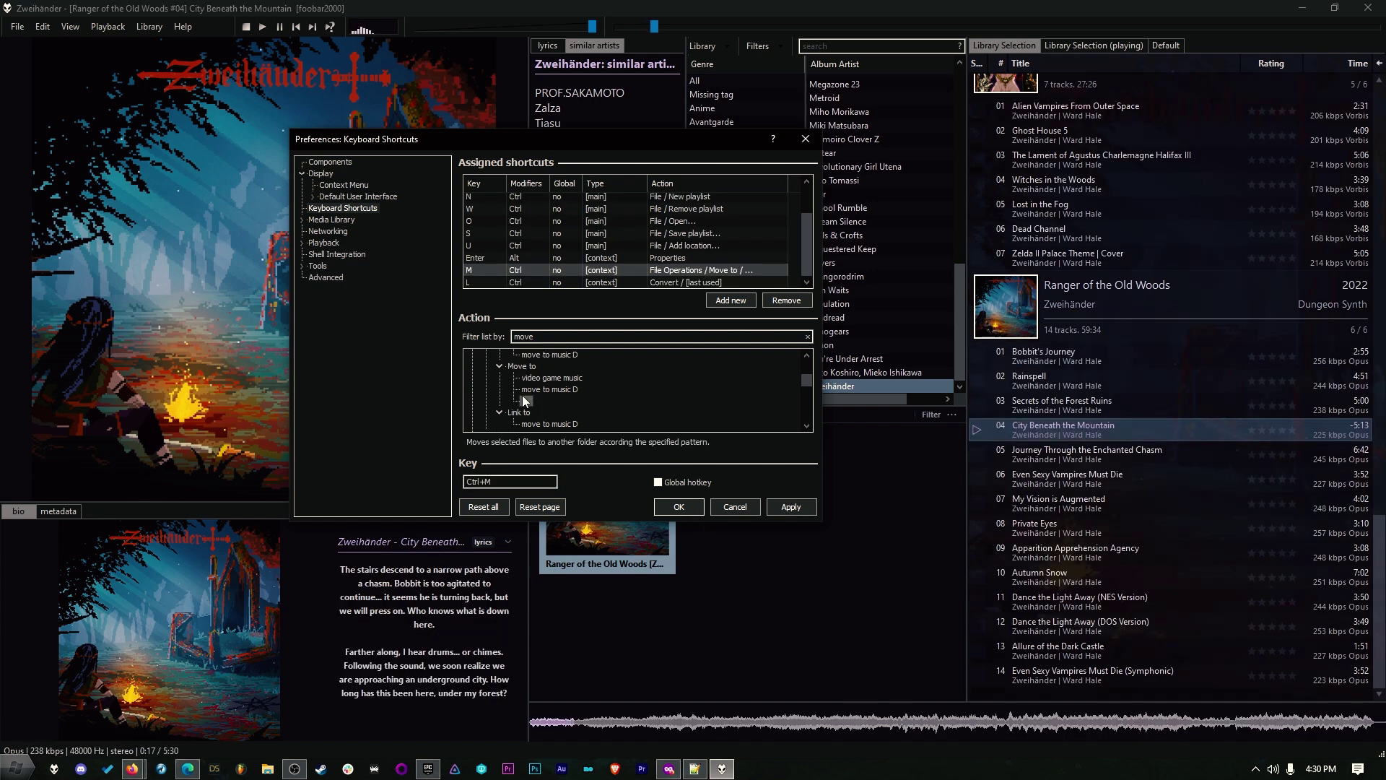
{"action": "left_click", "coordinate": [794, 505]}
{"action": "left_click", "coordinate": [671, 505]}
Stop playback, call up the Move setup for the whole Ranger of the Old Woods album, and close it after checking its presets.
{"action": "left_click", "coordinate": [1073, 285]}
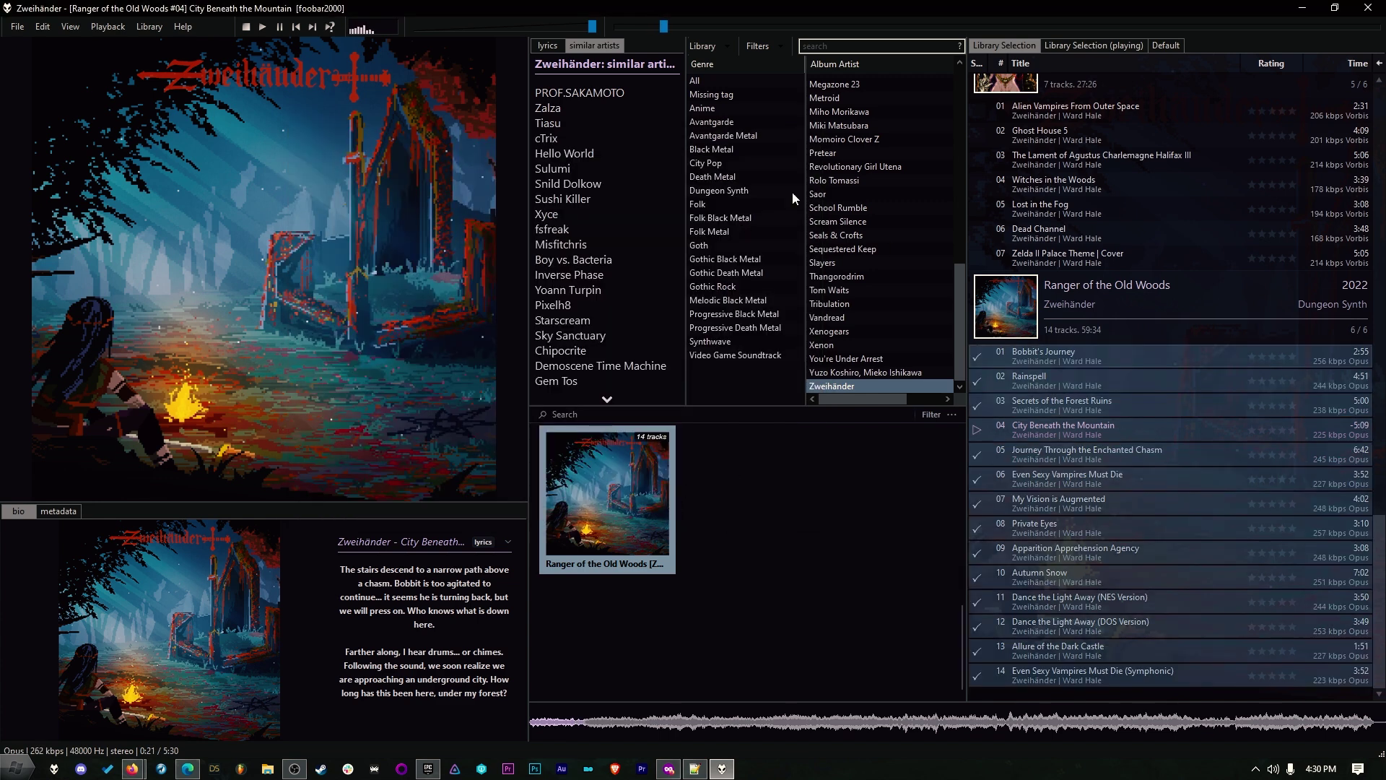
{"action": "left_click", "coordinate": [245, 26]}
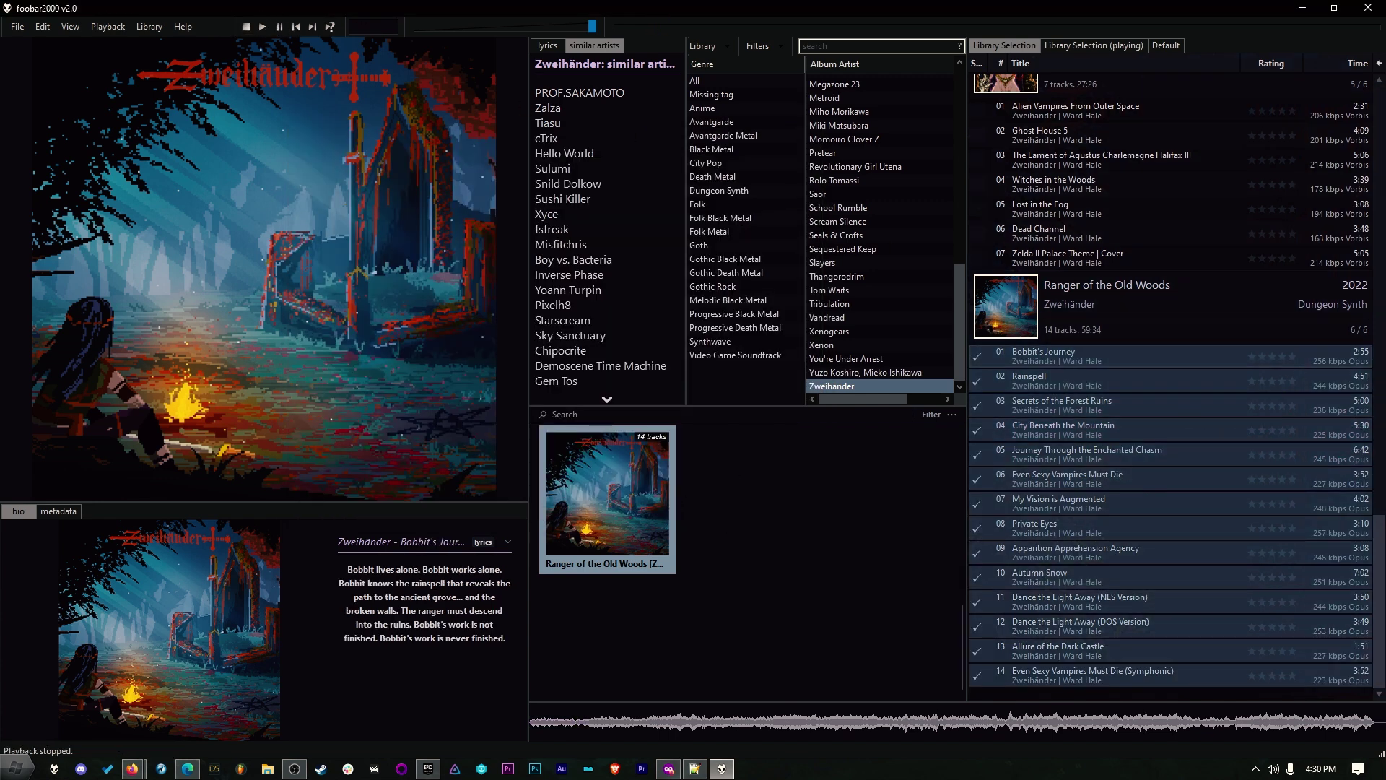
{"action": "key", "text": "ctrl+m"}
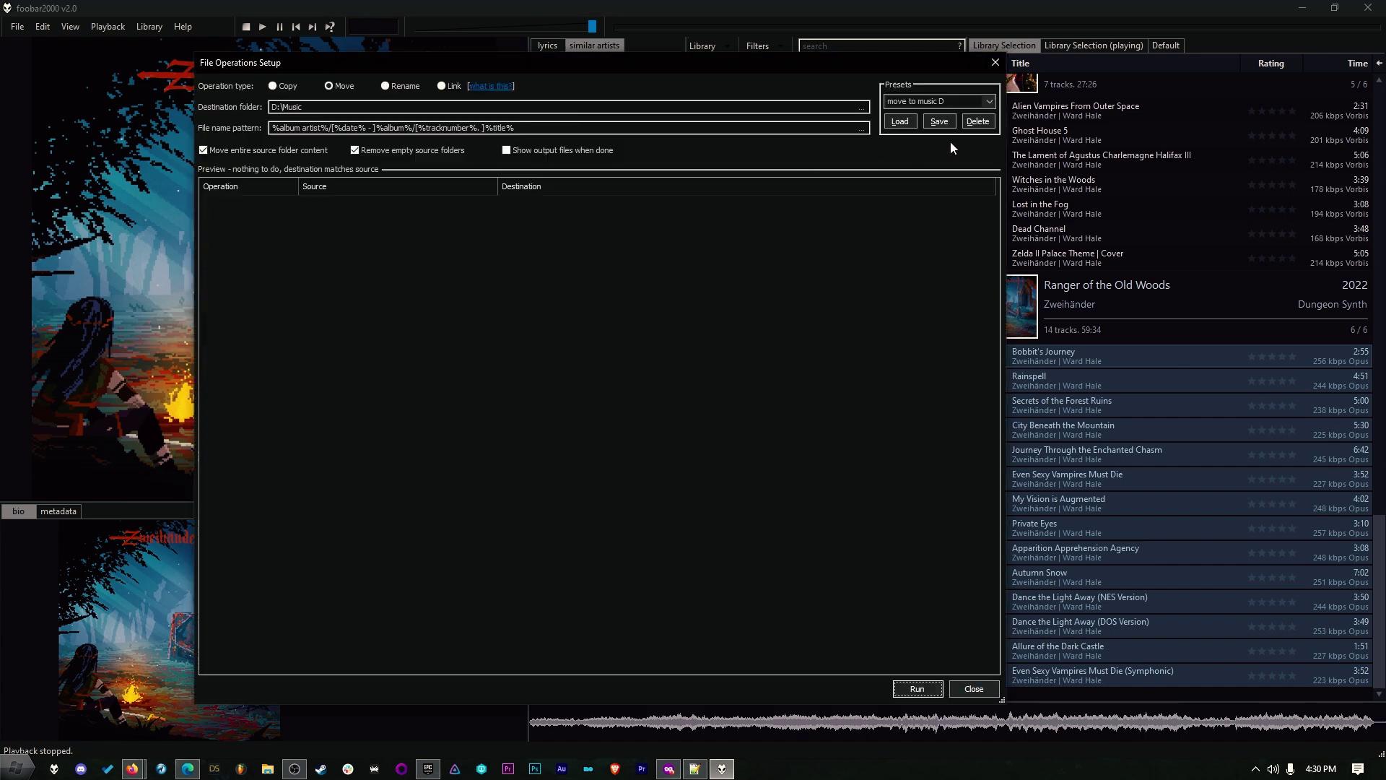
{"action": "left_click", "coordinate": [990, 101]}
{"action": "left_click", "coordinate": [991, 102]}
{"action": "key", "text": "Escape"}
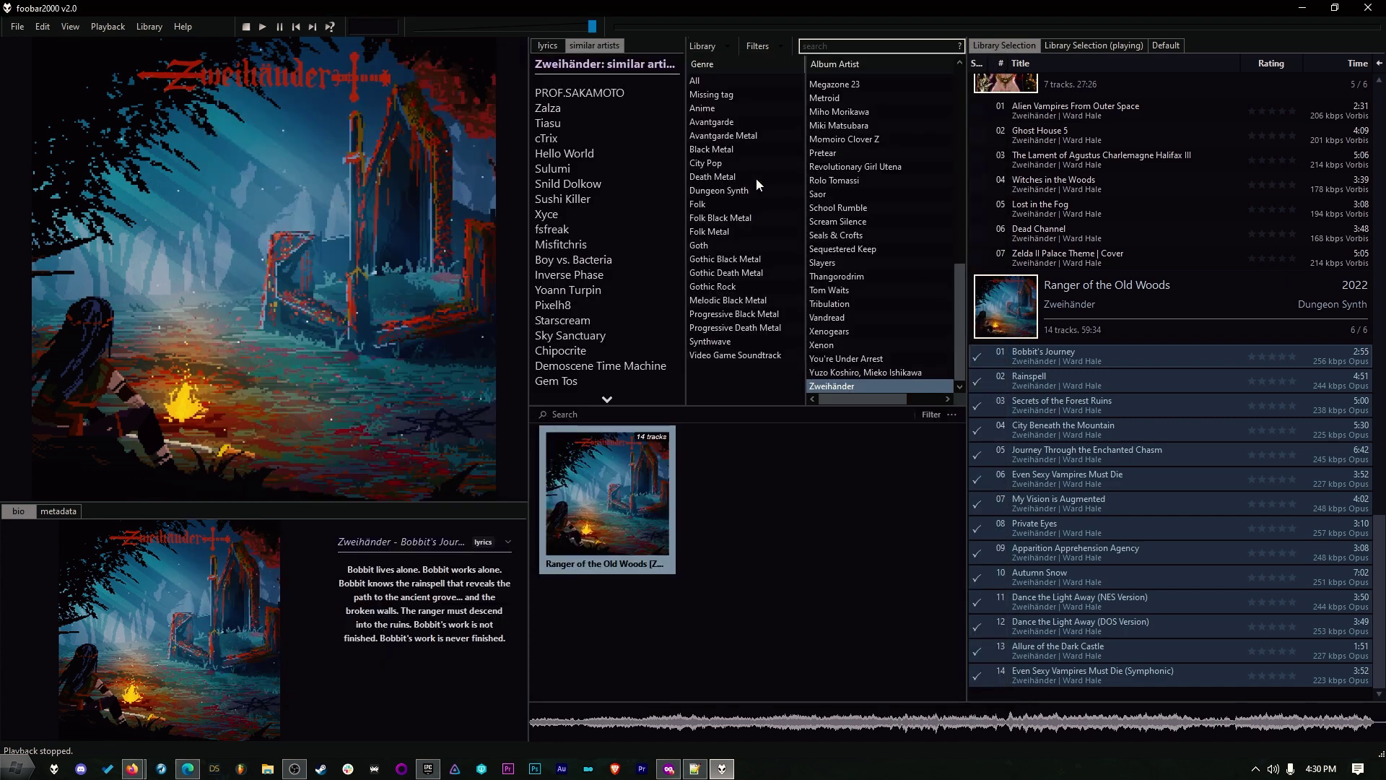
Filter the library to the Dungeon Synth genre with all album artists and select every listed track.
{"action": "left_click", "coordinate": [705, 190]}
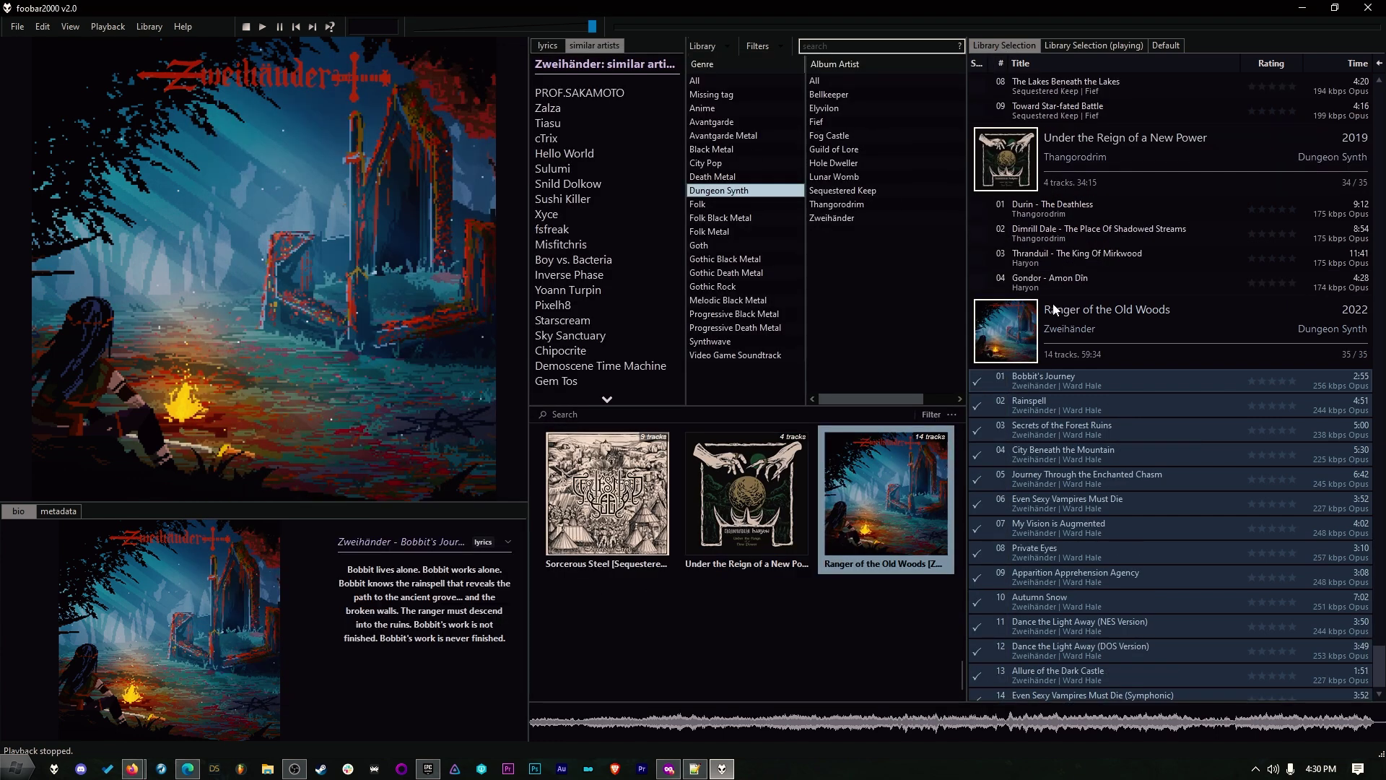
{"action": "scroll", "coordinate": [1142, 260], "scroll_direction": "up", "scroll_amount": 2}
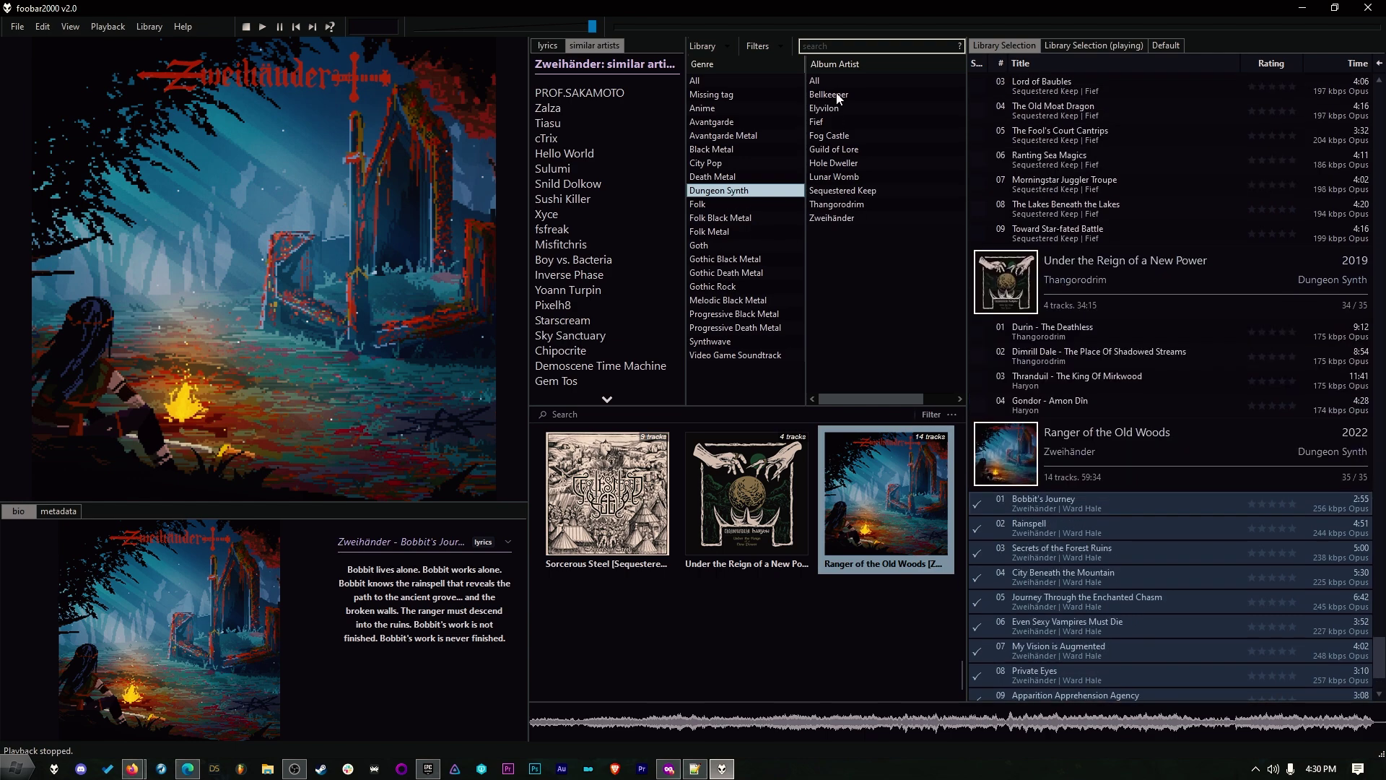
{"action": "left_click", "coordinate": [828, 85]}
{"action": "scroll", "coordinate": [1158, 181], "scroll_direction": "up", "scroll_amount": 6}
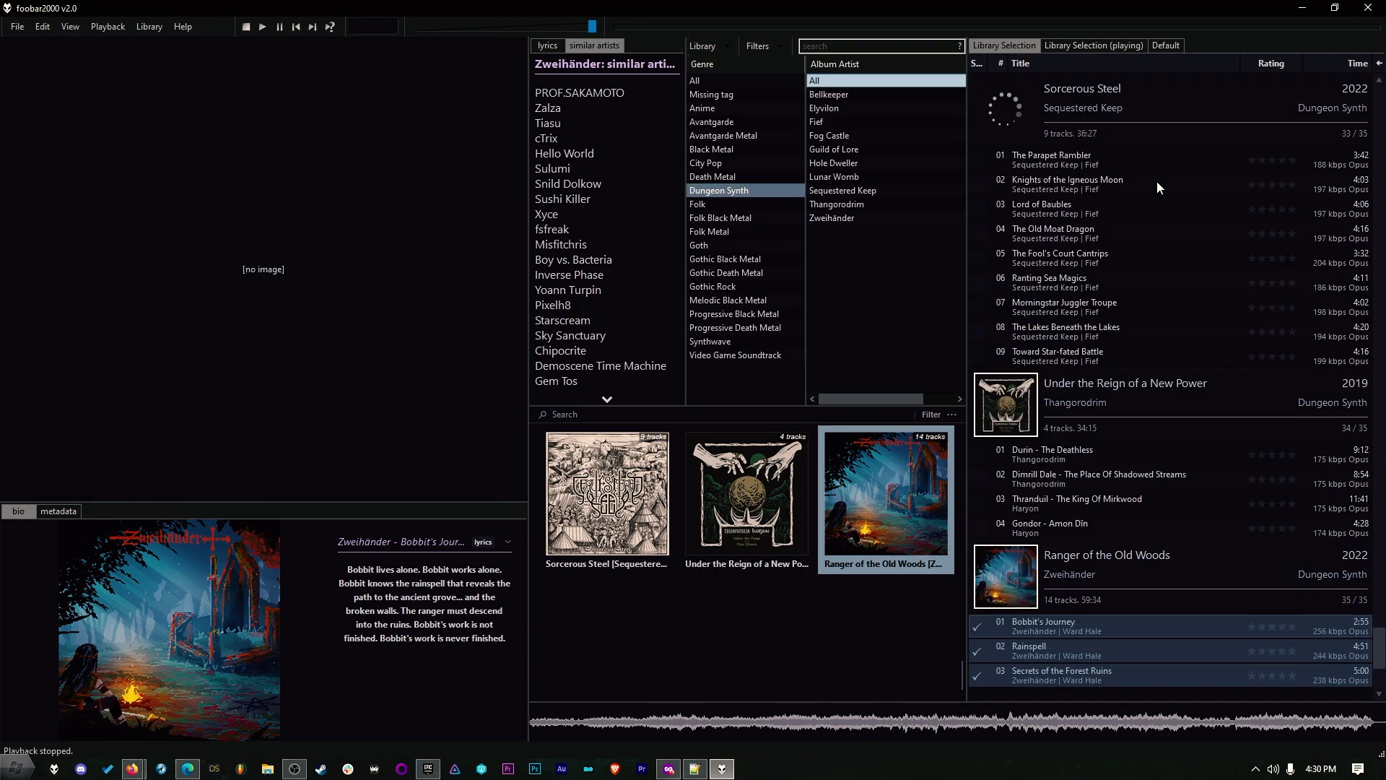
{"action": "left_click", "coordinate": [1145, 266]}
{"action": "key", "text": "ctrl+a"}
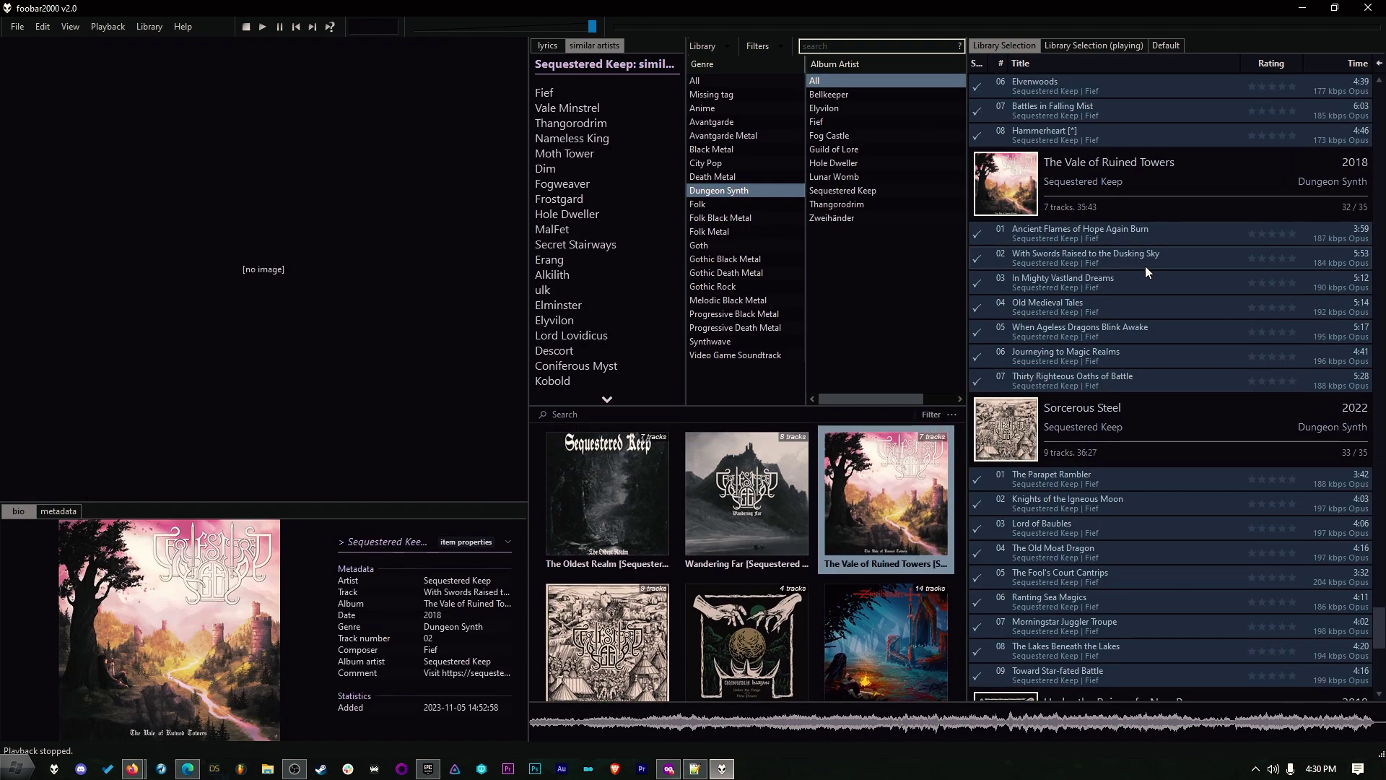
Set up a move of the selected tracks to D:\Music\Dungeon and save it as the preset "move to music D dungeon".
{"action": "right_click", "coordinate": [1133, 263]}
{"action": "mouse_move", "coordinate": [1219, 427]}
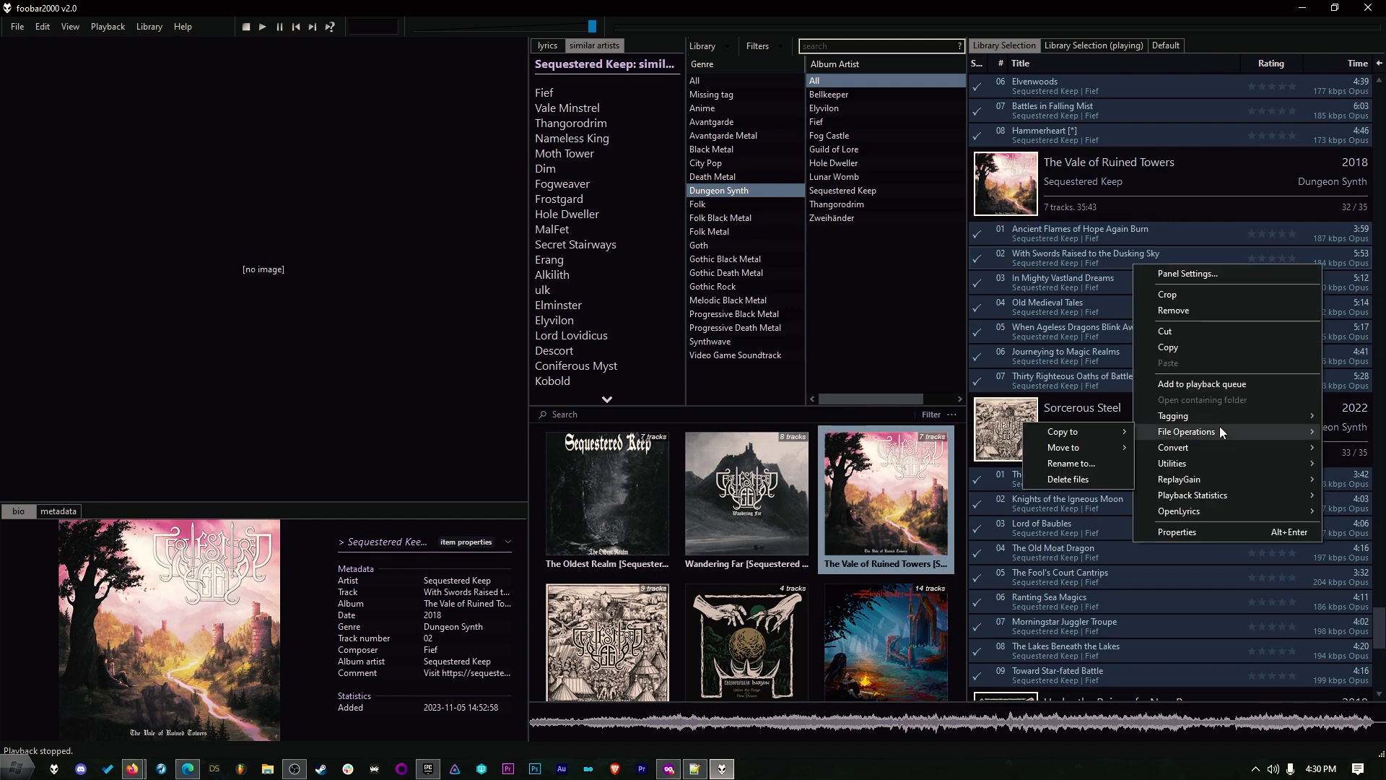
{"action": "mouse_move", "coordinate": [1093, 449]}
{"action": "left_click", "coordinate": [1144, 6]}
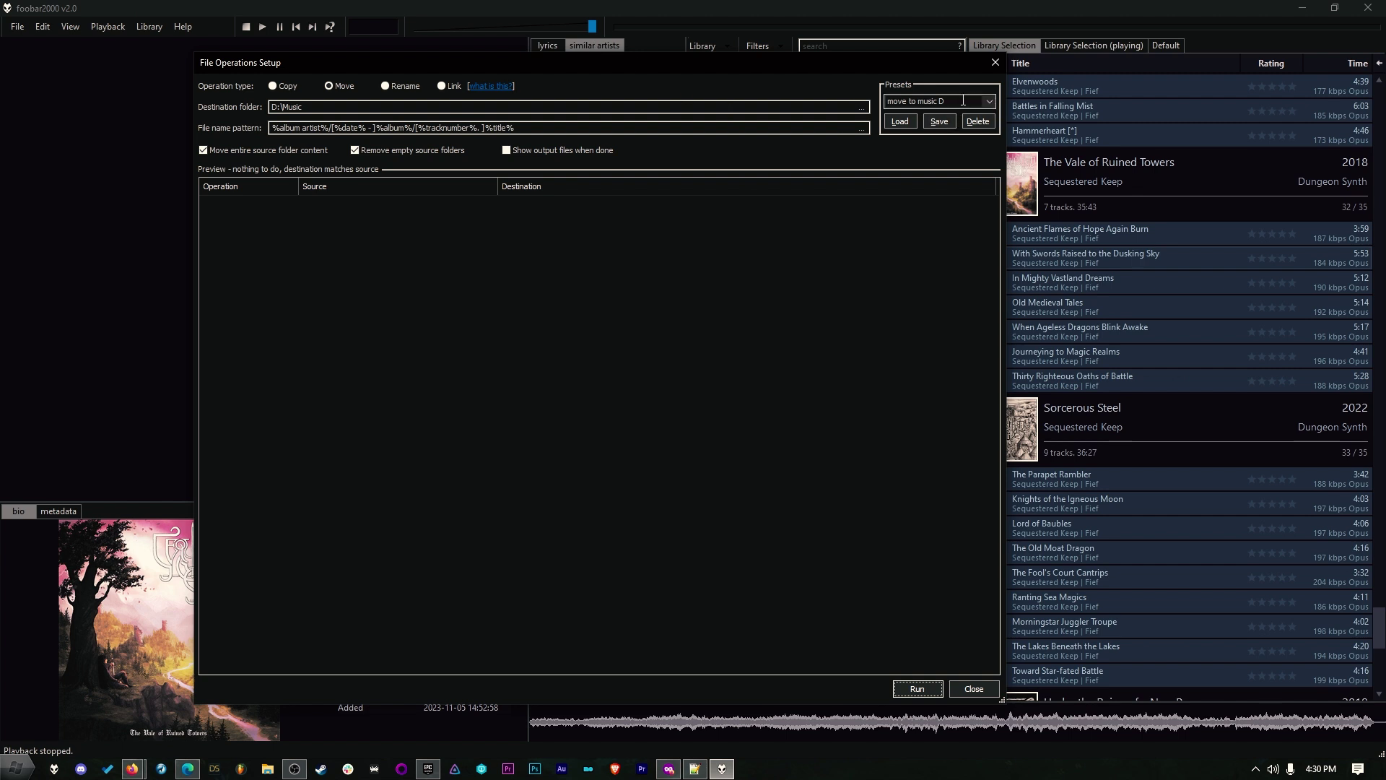
{"action": "left_click", "coordinate": [309, 108]}
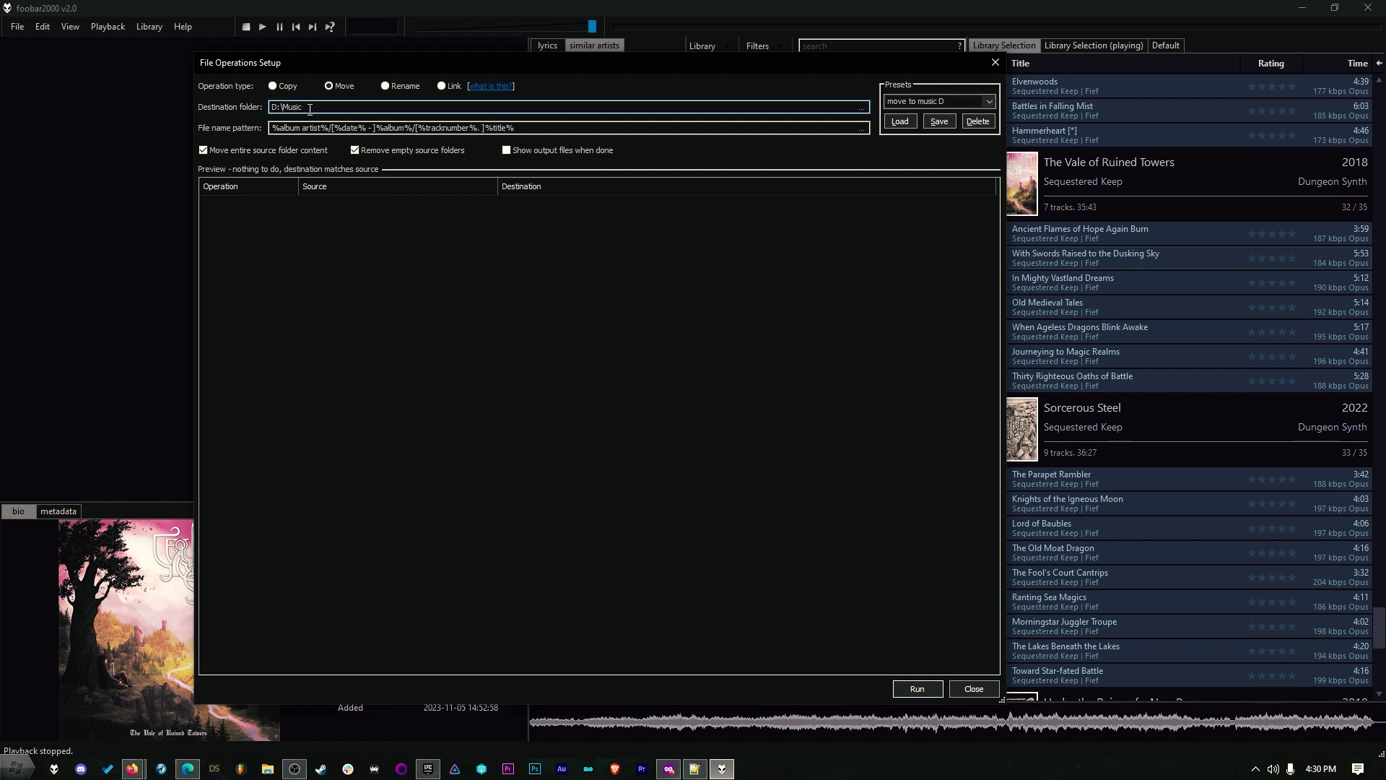
{"action": "type", "text": "\\Dungeon"}
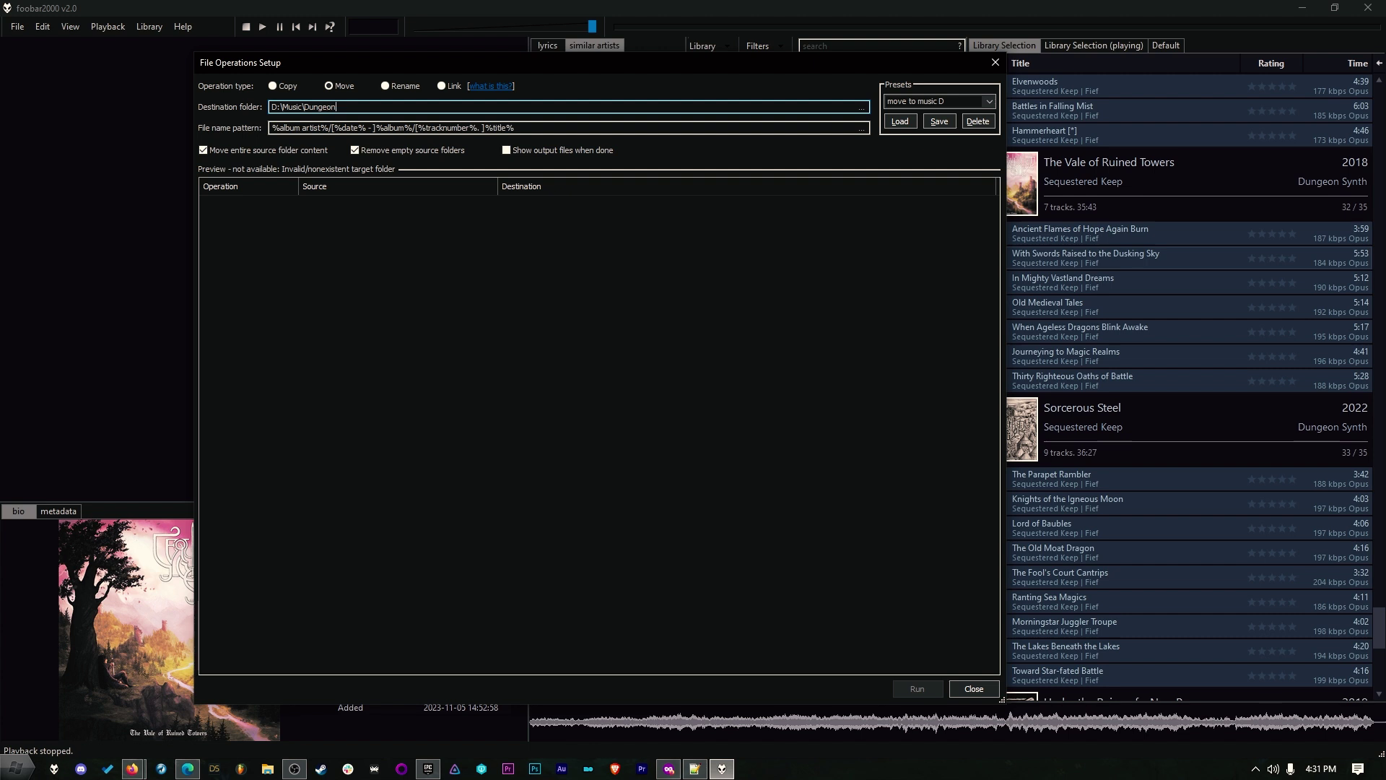
{"action": "left_click", "coordinate": [980, 99]}
{"action": "left_click", "coordinate": [969, 99]}
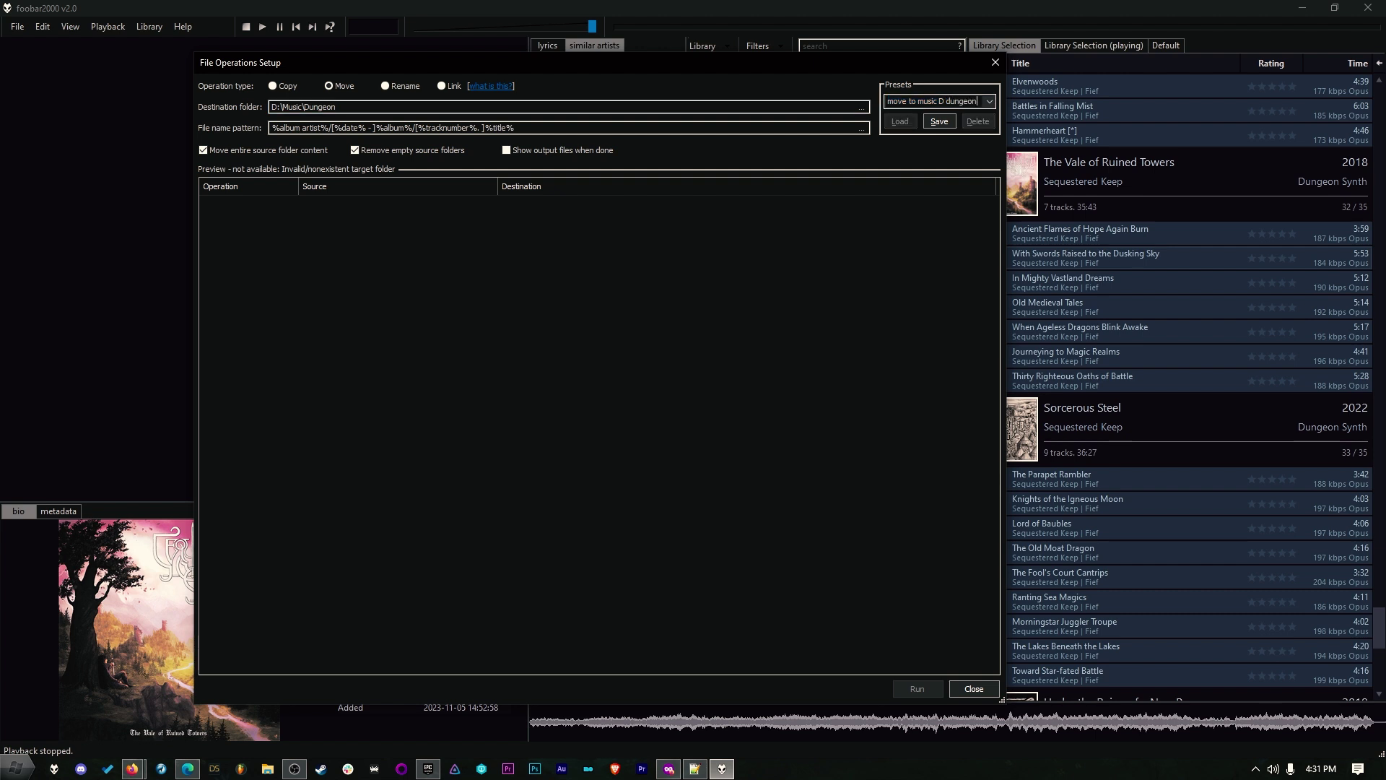
Append a backslash to the destination folder D:\Music\Dungeon, review the move preview, and run the move.
{"action": "left_click", "coordinate": [325, 110]}
{"action": "type", "text": "\\"}
{"action": "scroll", "coordinate": [622, 263], "scroll_direction": "down", "scroll_amount": 20}
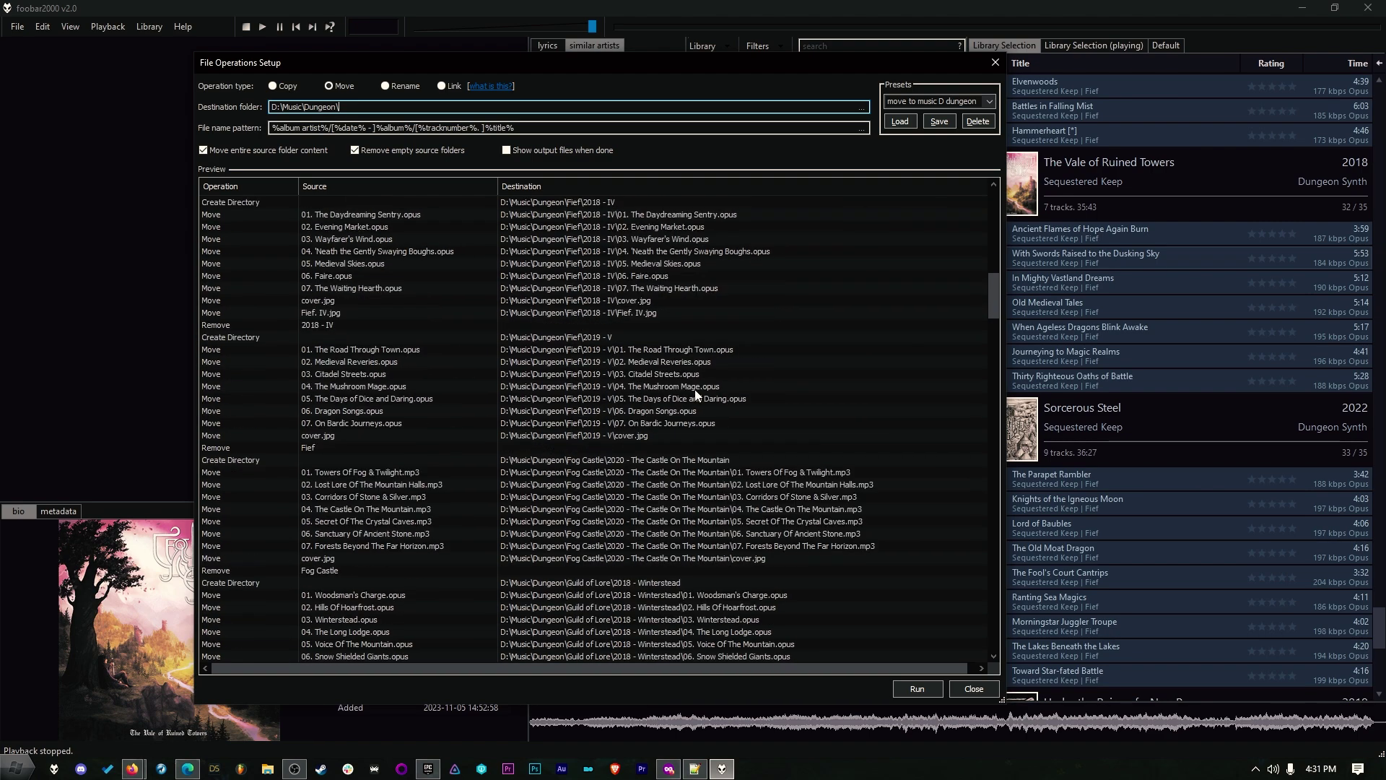
{"action": "scroll", "coordinate": [1002, 320], "scroll_direction": "up", "scroll_amount": 20}
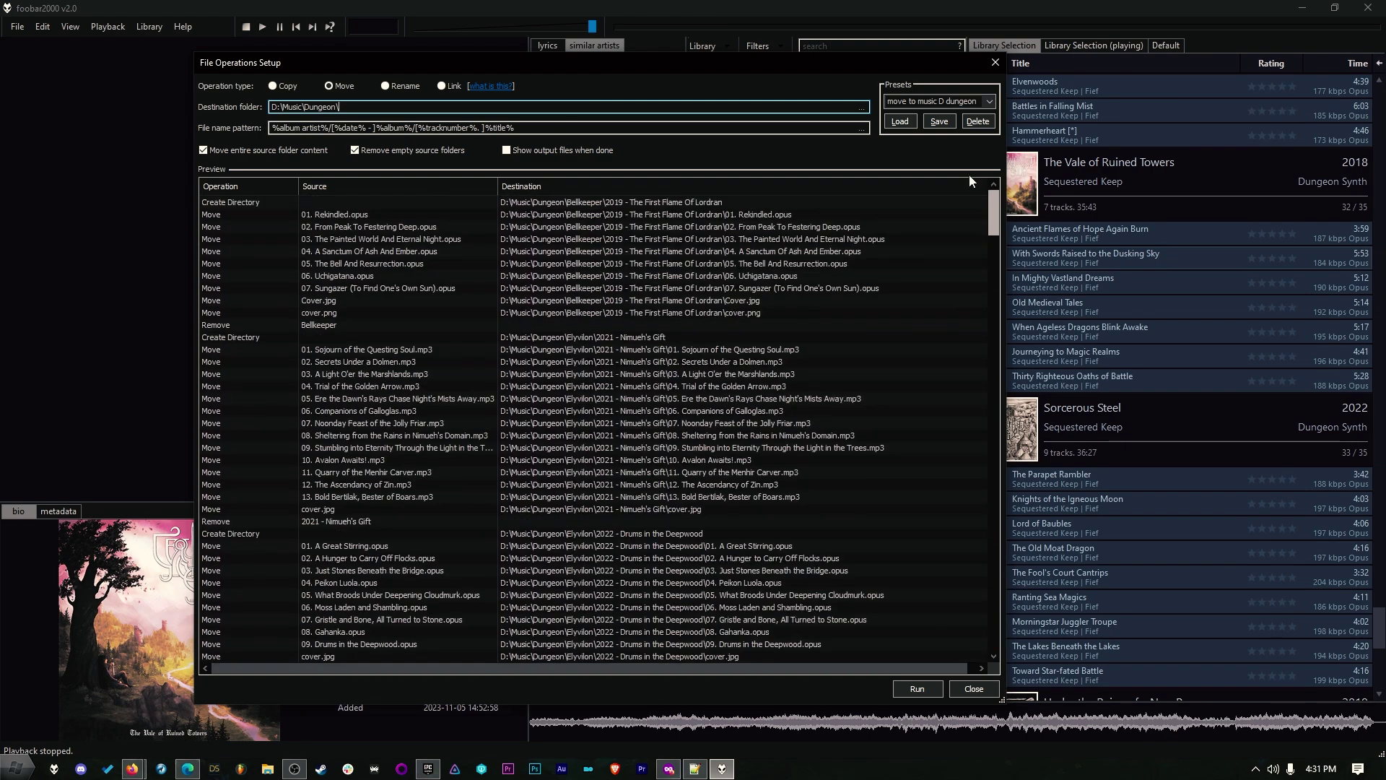
{"action": "left_click", "coordinate": [919, 690]}
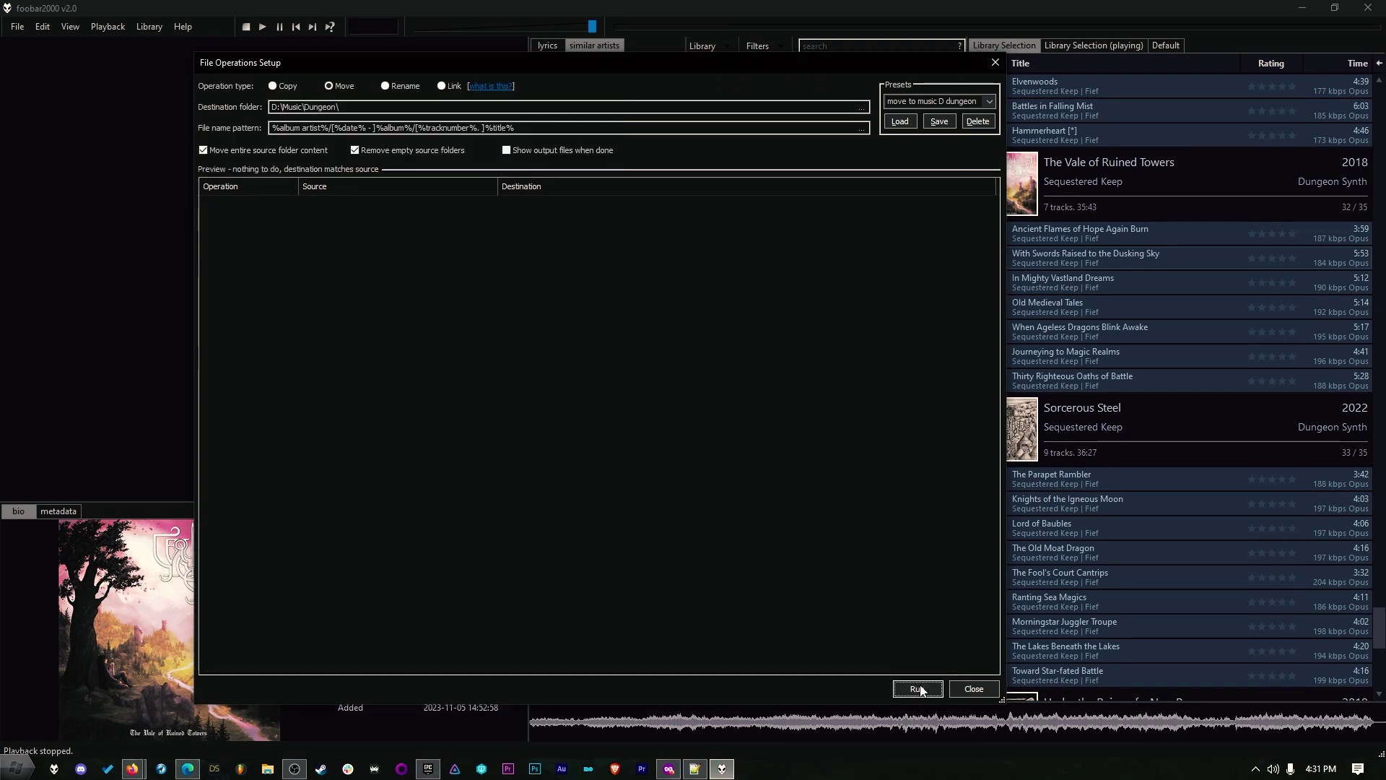
Close the move setup and open the containing folder of Old Medieval Tales to check the artist folders in D:\Music\Dungeon.
{"action": "left_click", "coordinate": [995, 63]}
{"action": "right_click", "coordinate": [1106, 306]}
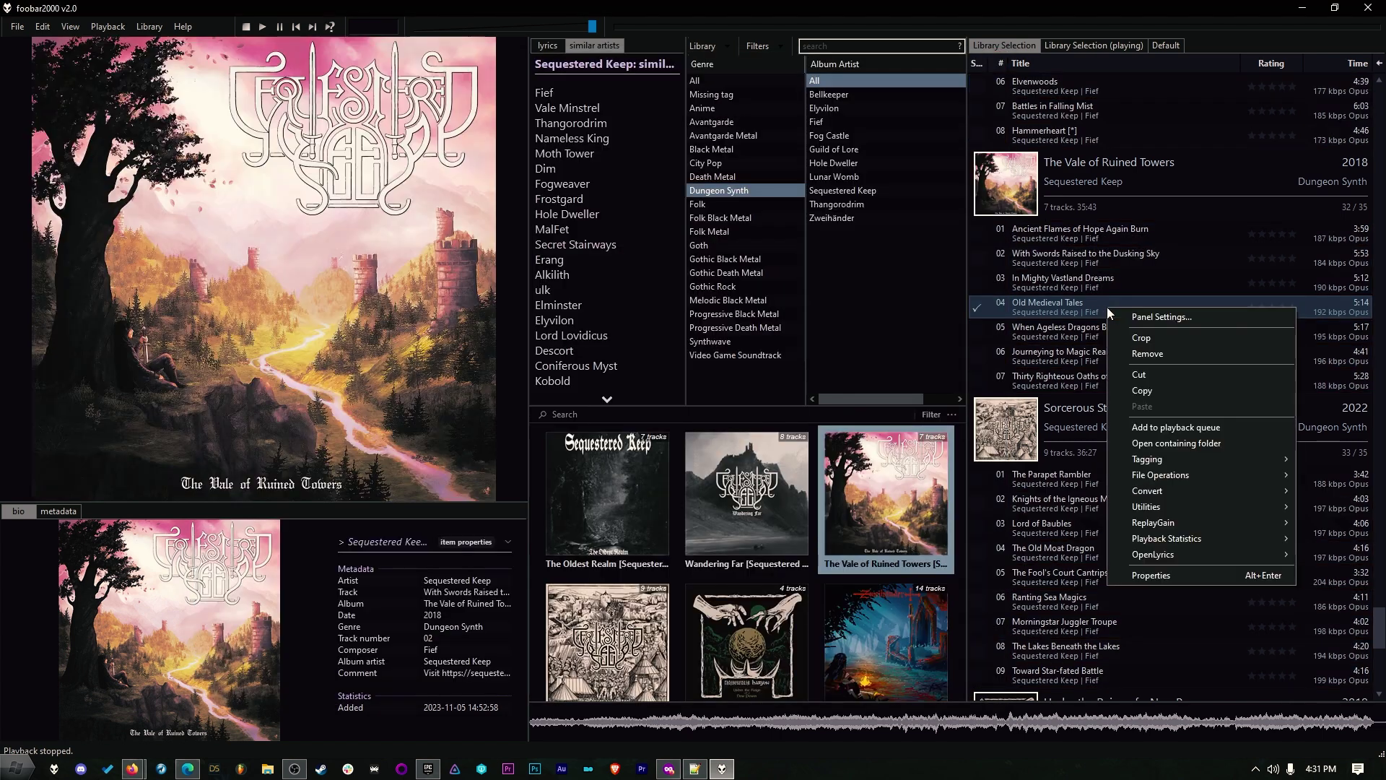
{"action": "left_click", "coordinate": [1205, 443]}
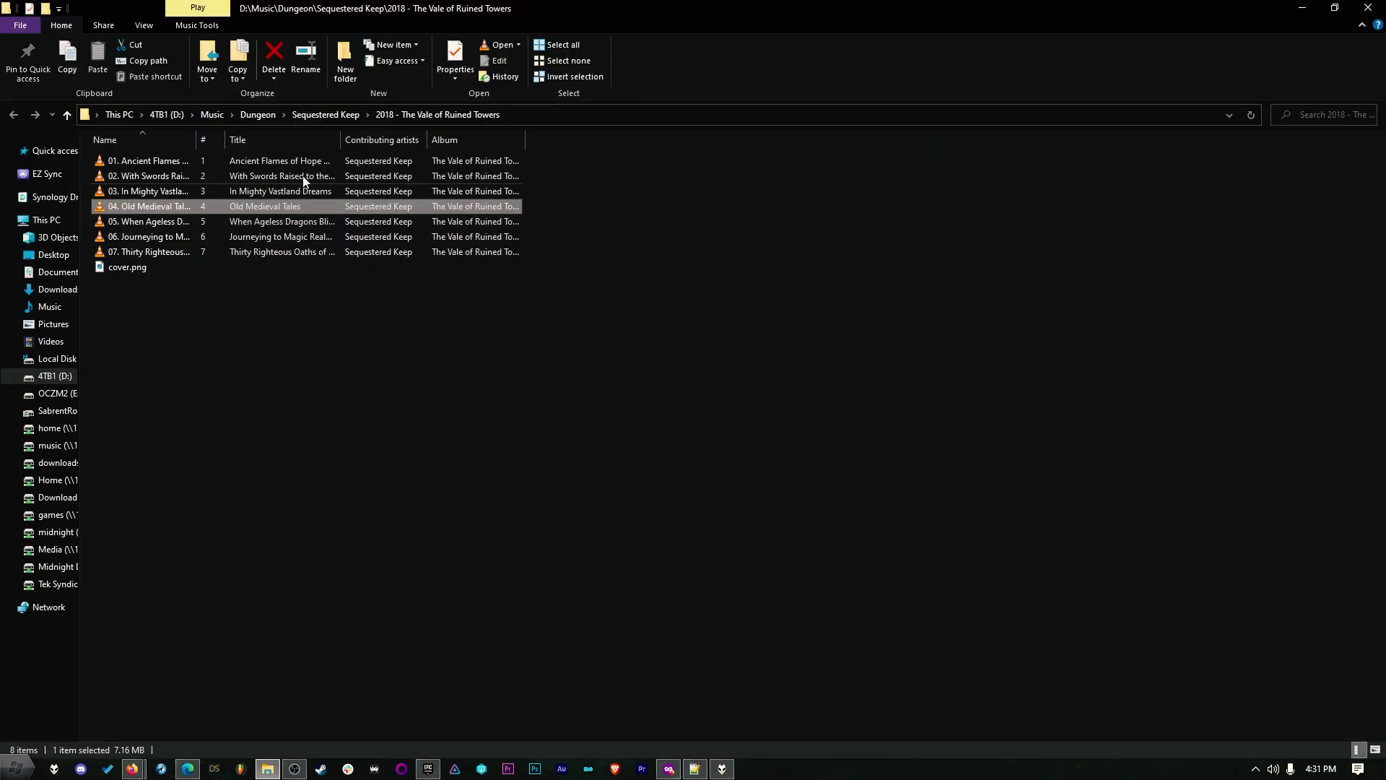
{"action": "left_click", "coordinate": [206, 115]}
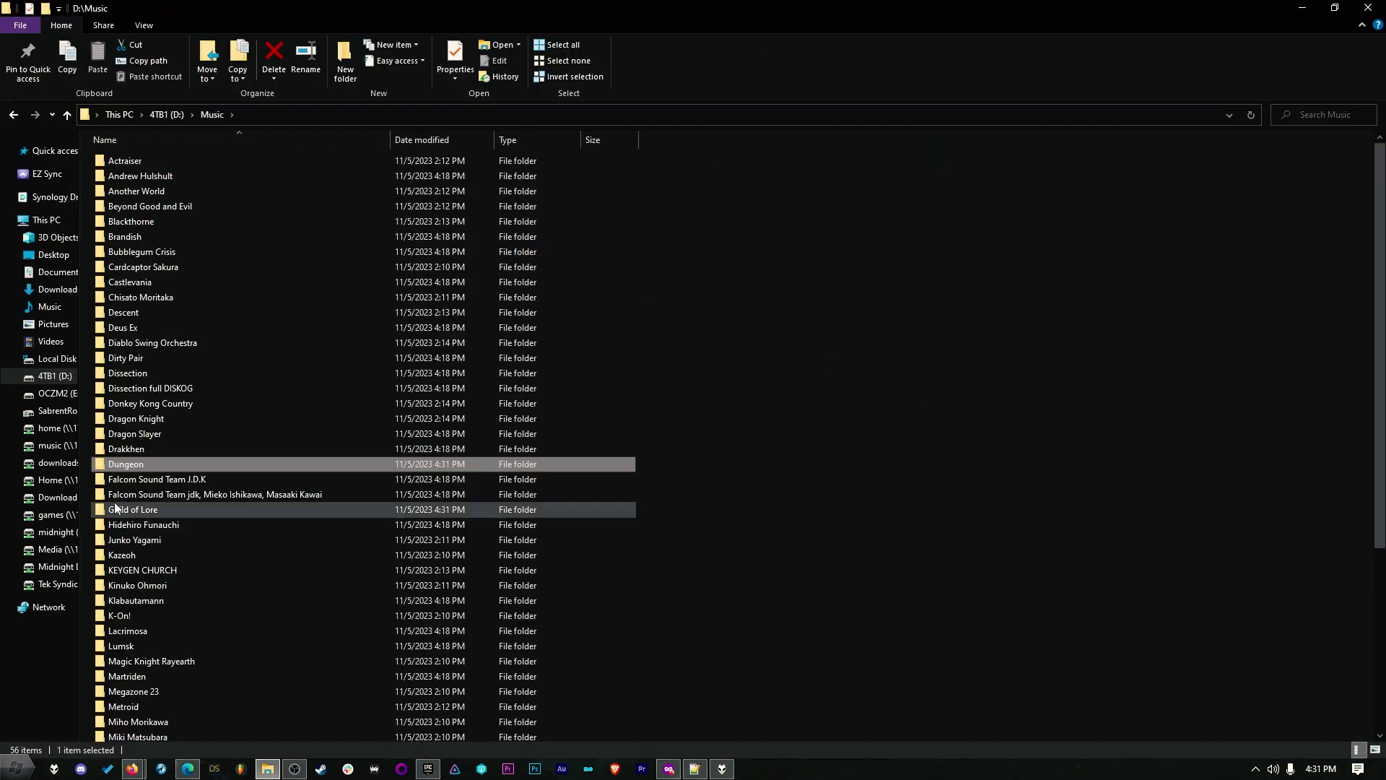
{"action": "double_click", "coordinate": [125, 466]}
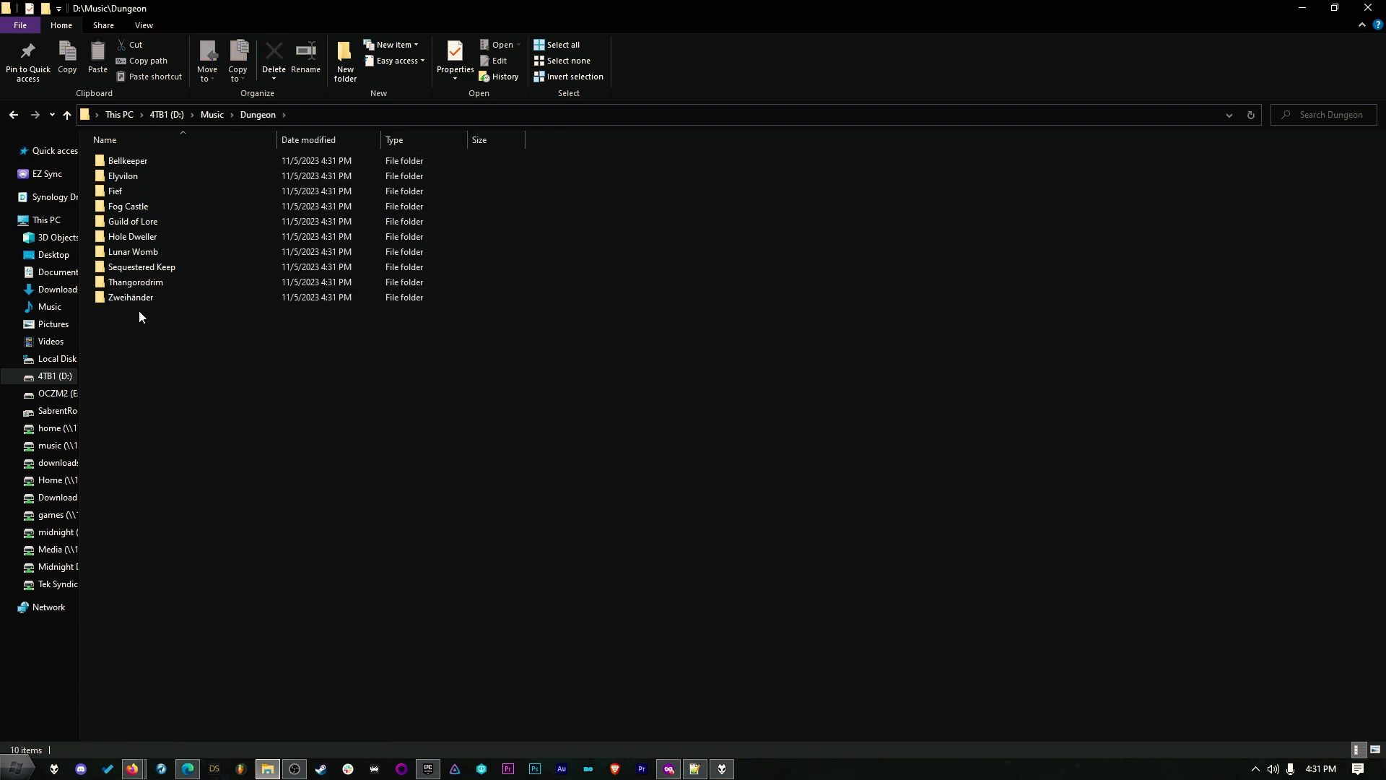
{"action": "left_click", "coordinate": [214, 116]}
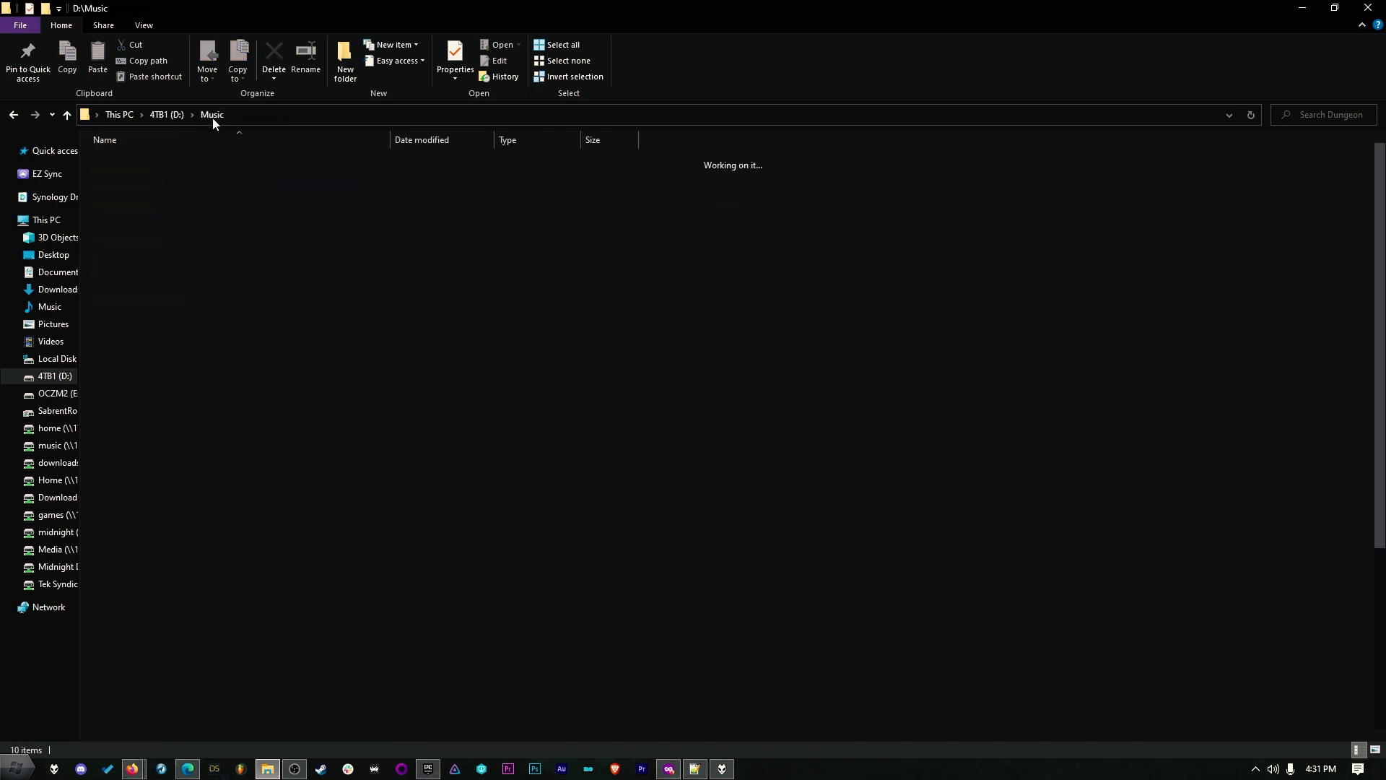
{"action": "left_click", "coordinate": [1304, 12]}
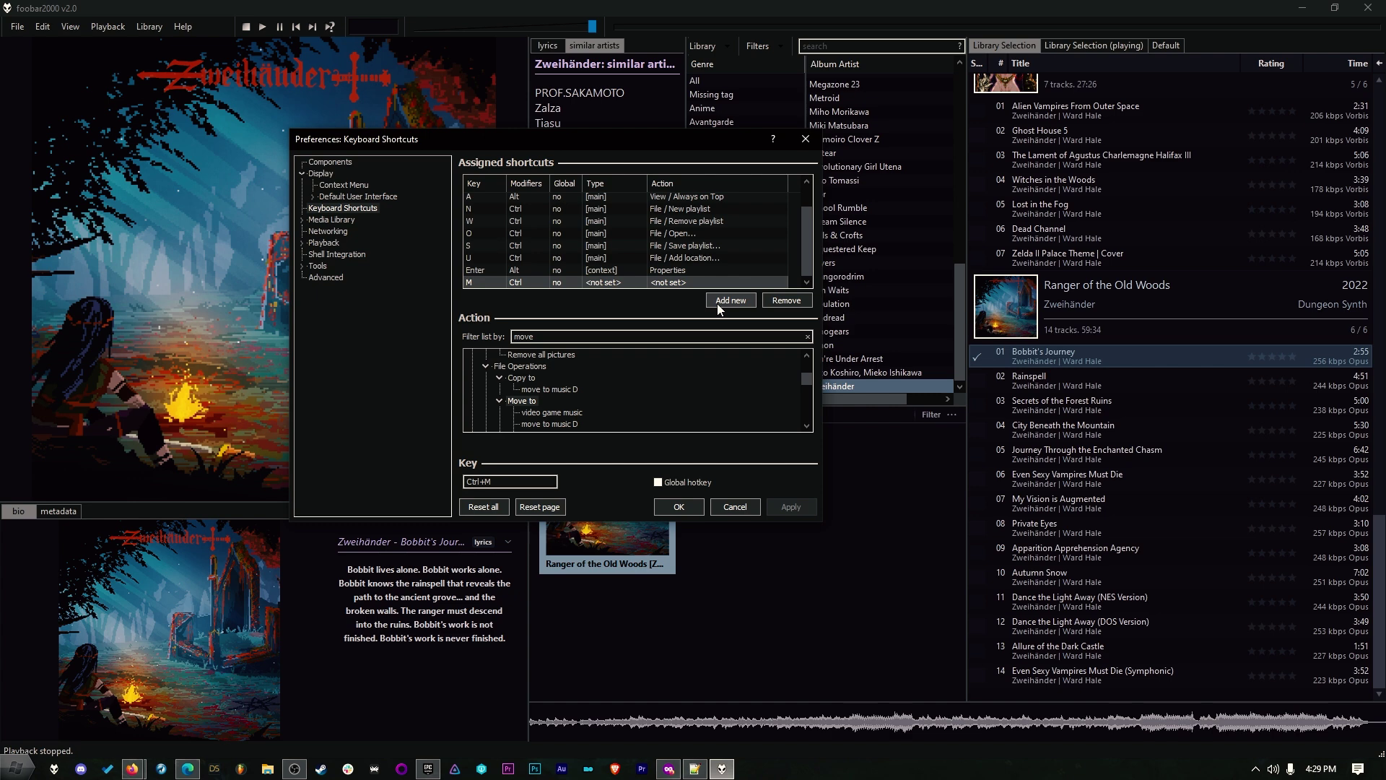
Add a new keyboard shortcut Ctrl+L for the context action Convert / [last used] and apply it.
{"action": "left_click", "coordinate": [717, 303]}
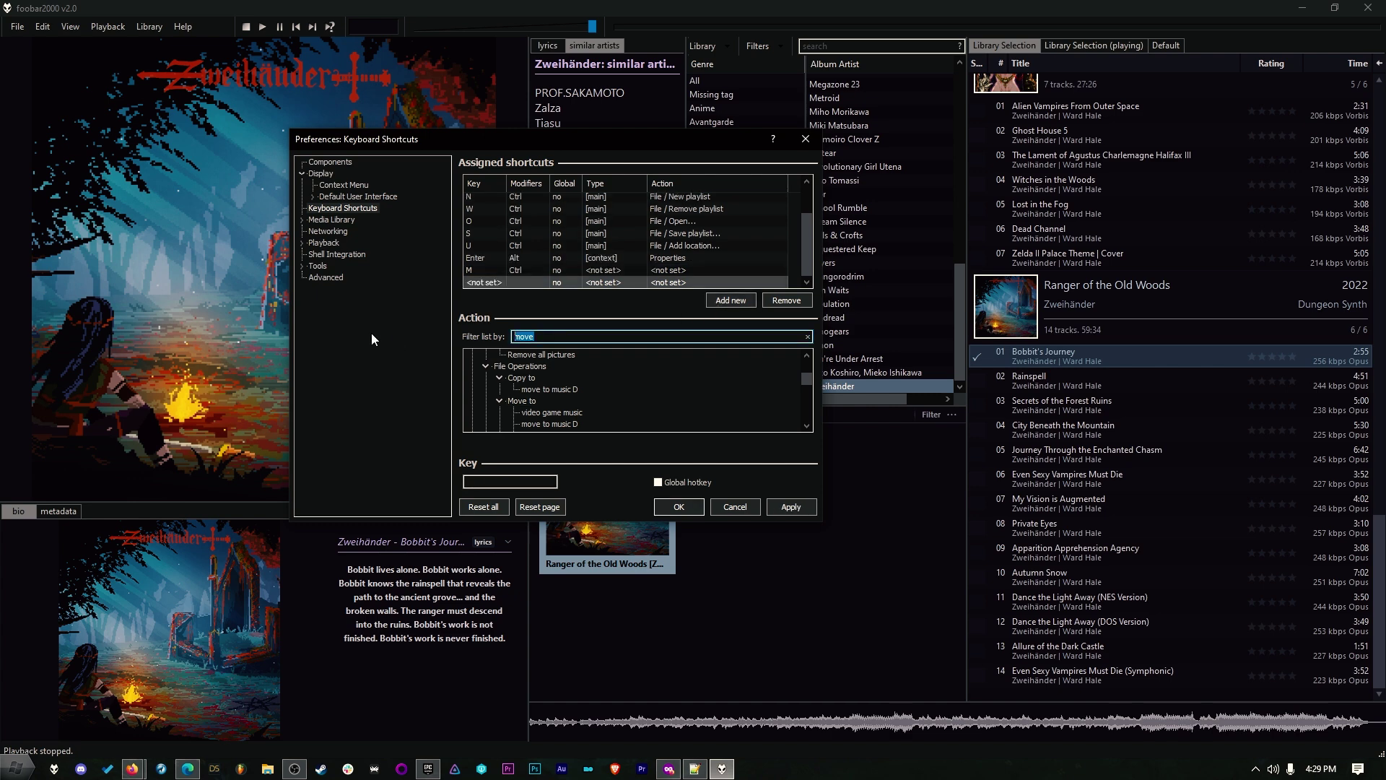
{"action": "type", "text": "conver"}
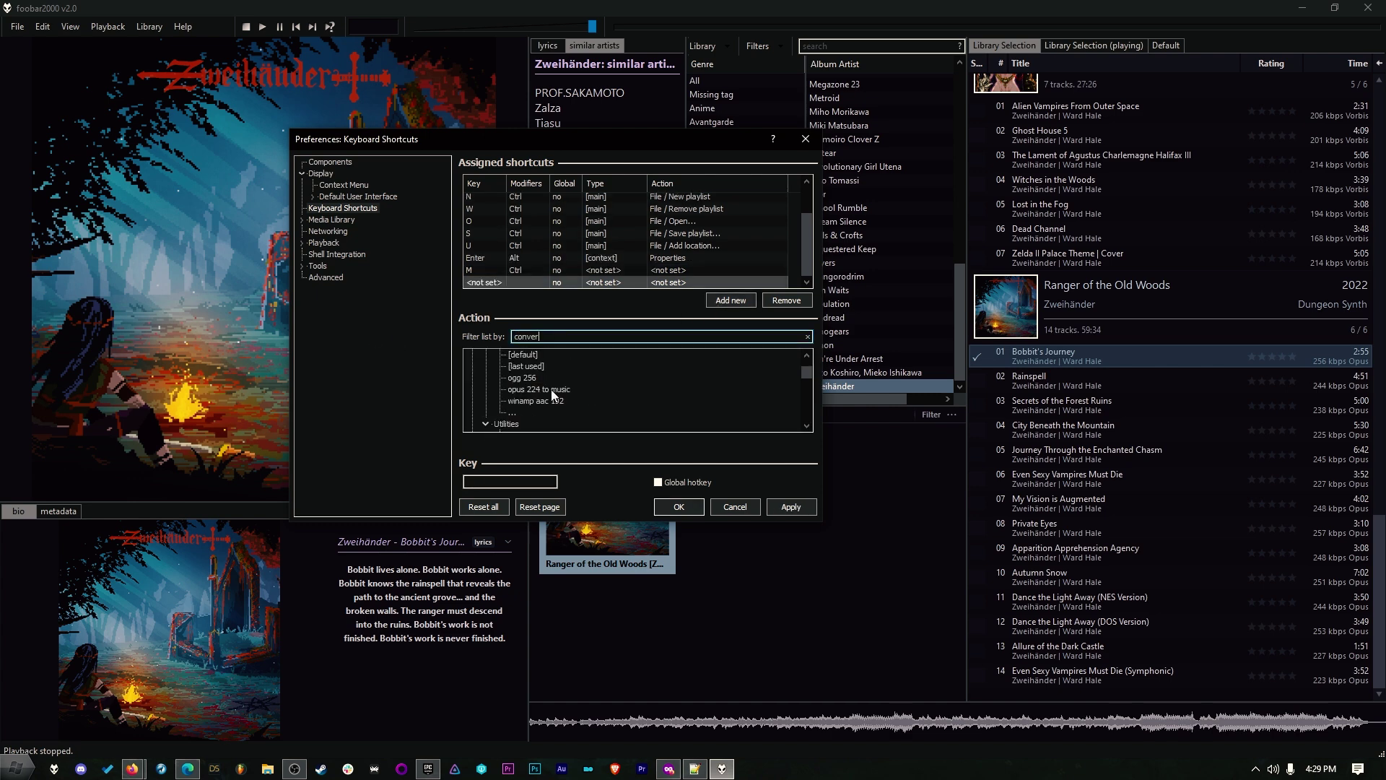
{"action": "scroll", "coordinate": [567, 392], "scroll_direction": "up", "scroll_amount": 1}
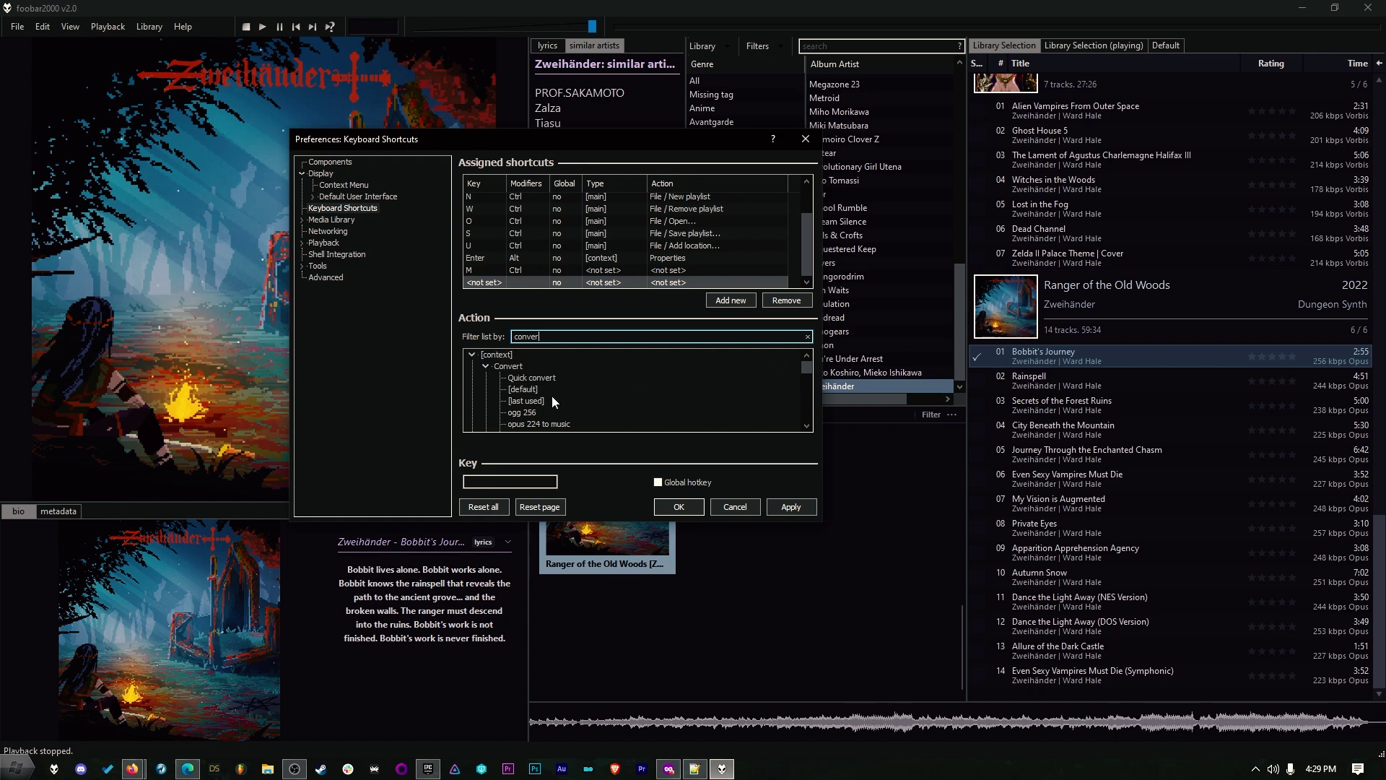
{"action": "left_click", "coordinate": [552, 396]}
{"action": "left_click", "coordinate": [521, 402]}
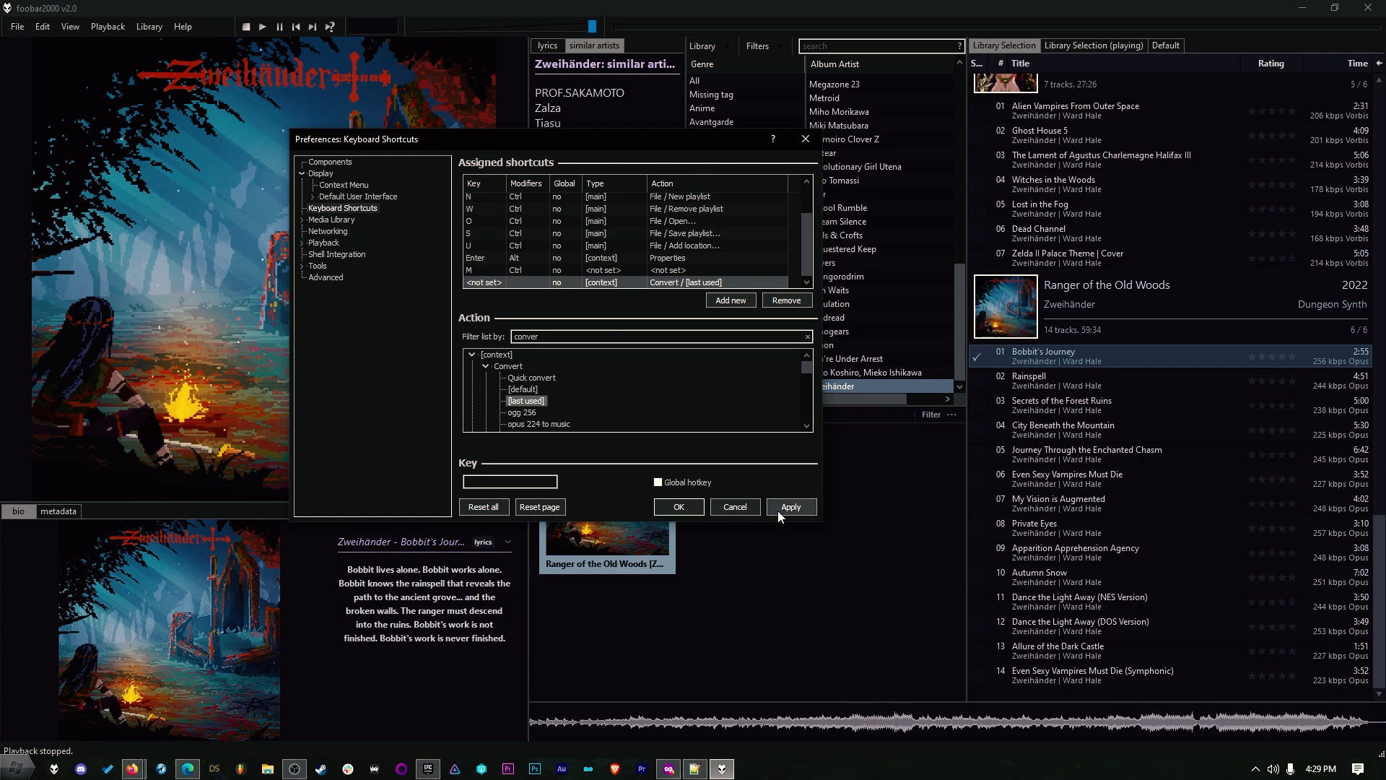
{"action": "left_click", "coordinate": [515, 482]}
{"action": "key", "text": "ctrl+l"}
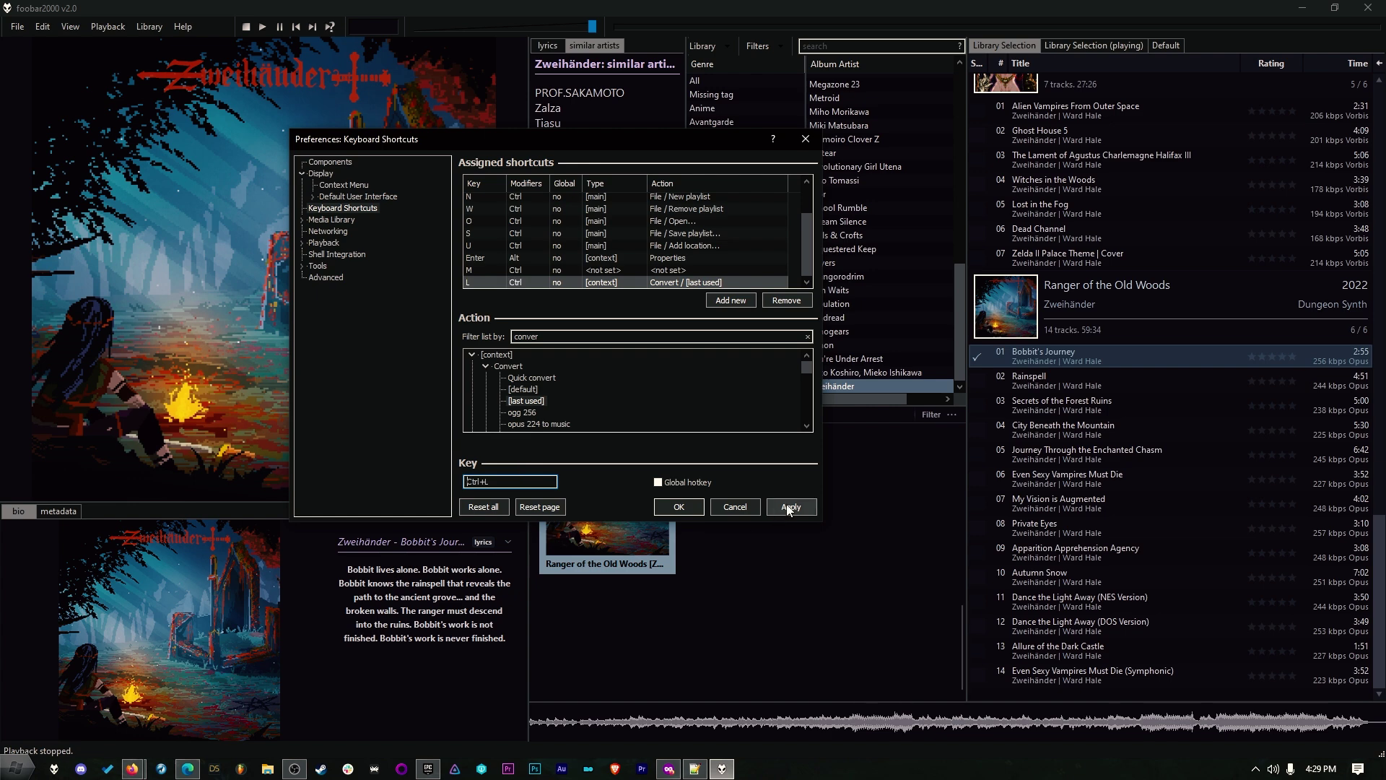
{"action": "left_click", "coordinate": [791, 509]}
{"action": "key", "text": "Escape"}
Switch to the browser and look through the Ranger of the Old Woods album page on Bandcamp down to its track list.
{"action": "left_click", "coordinate": [1101, 298]}
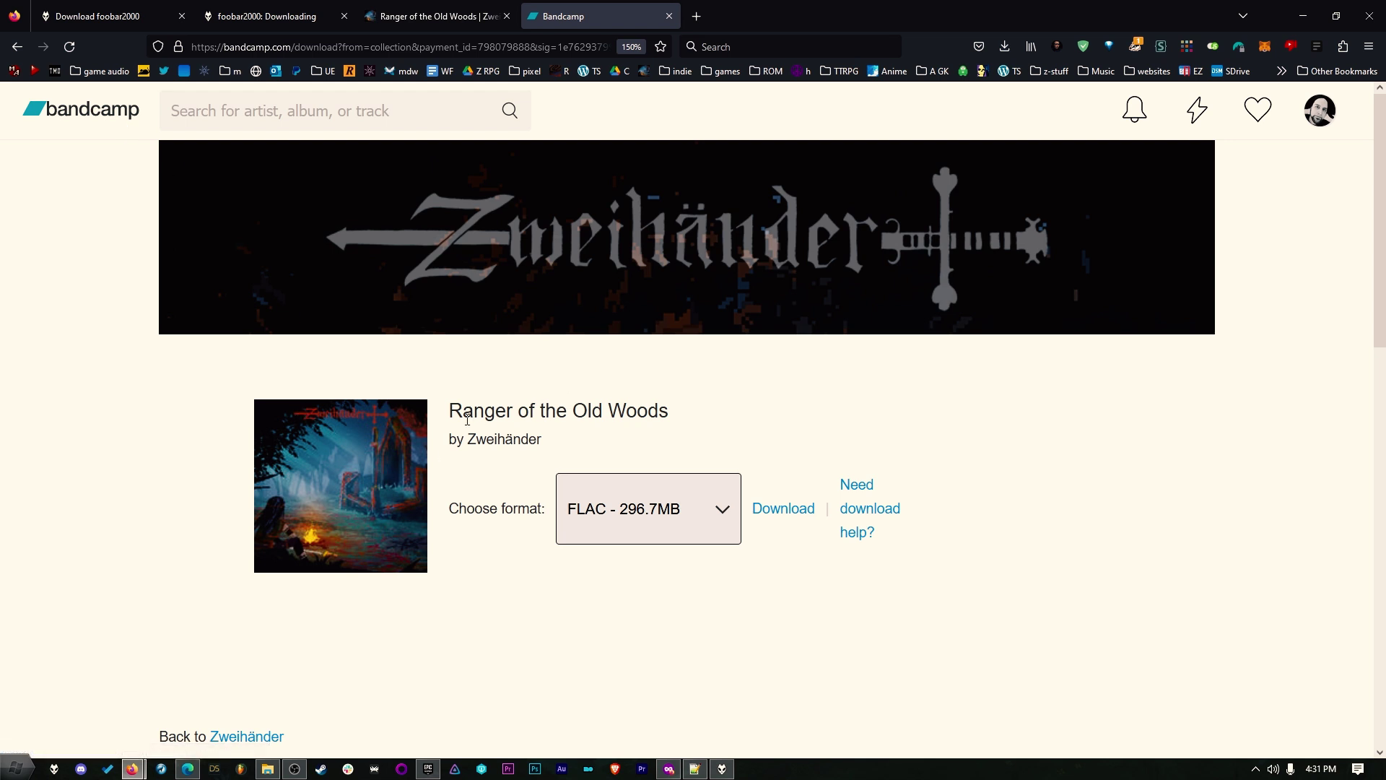
{"action": "left_click_drag", "start_coordinate": [626, 431], "coordinate": [638, 432]}
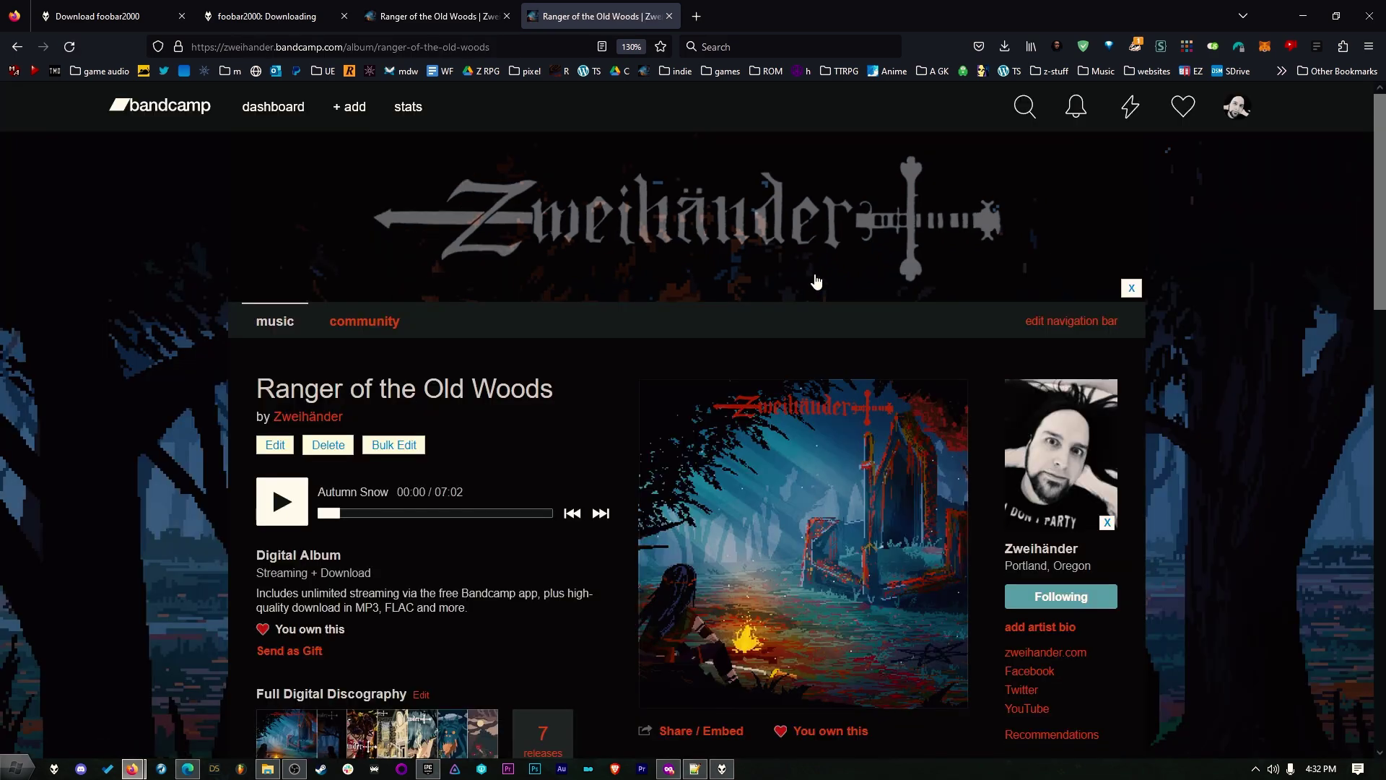
{"action": "scroll", "coordinate": [807, 288], "scroll_direction": "down", "scroll_amount": 5}
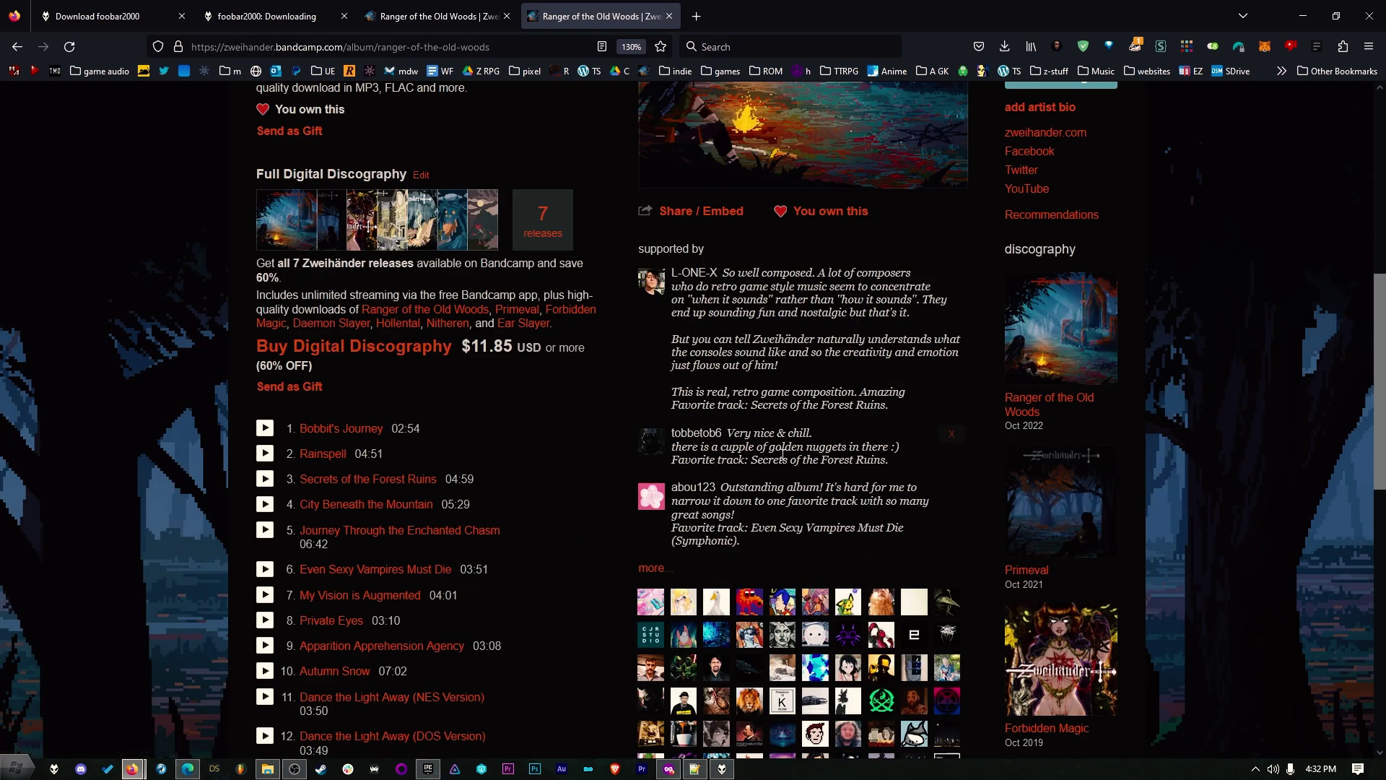